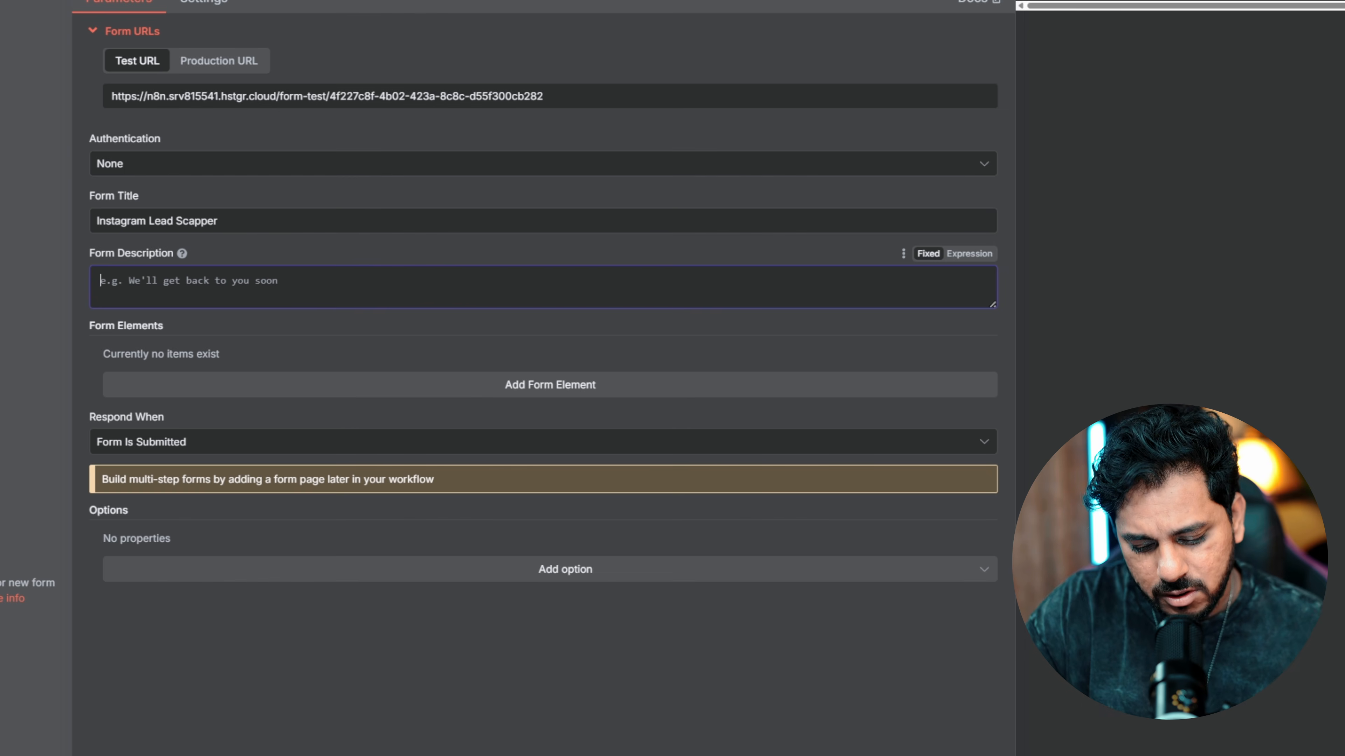
# Set the form description to "Get all the leads from Instagram directly to airtable" and add a text field named "Who are you looking for ?"
pyautogui.write('Get all')
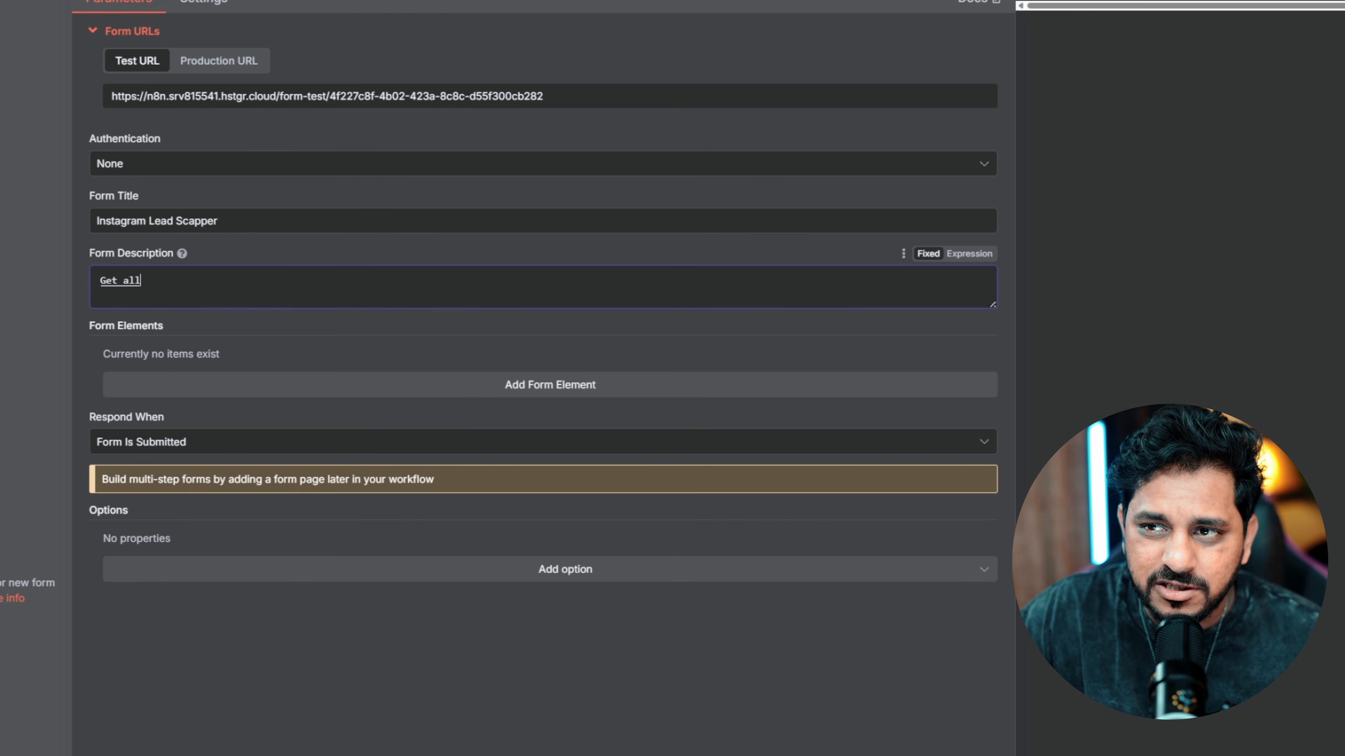
pyautogui.write(' the leads from Instagram directly to airtable')
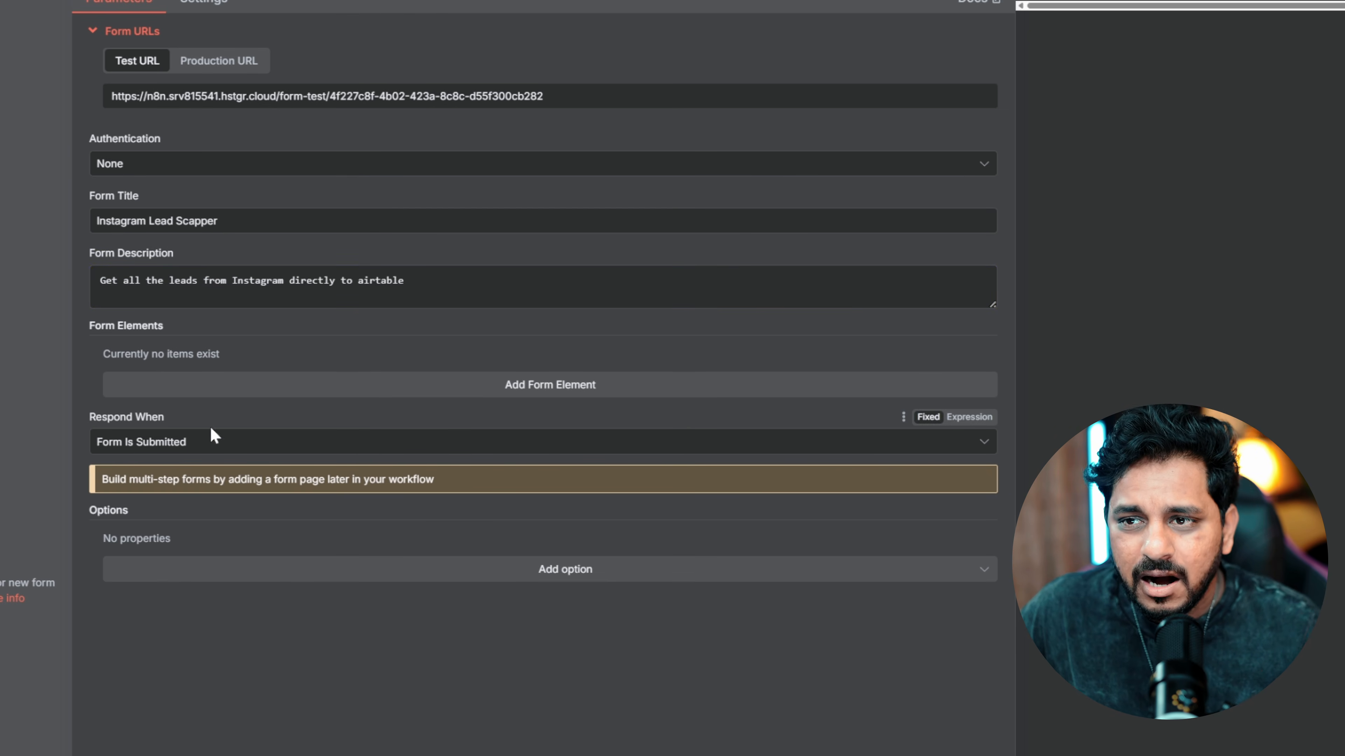
pyautogui.click(466, 390)
pyautogui.click(465, 380)
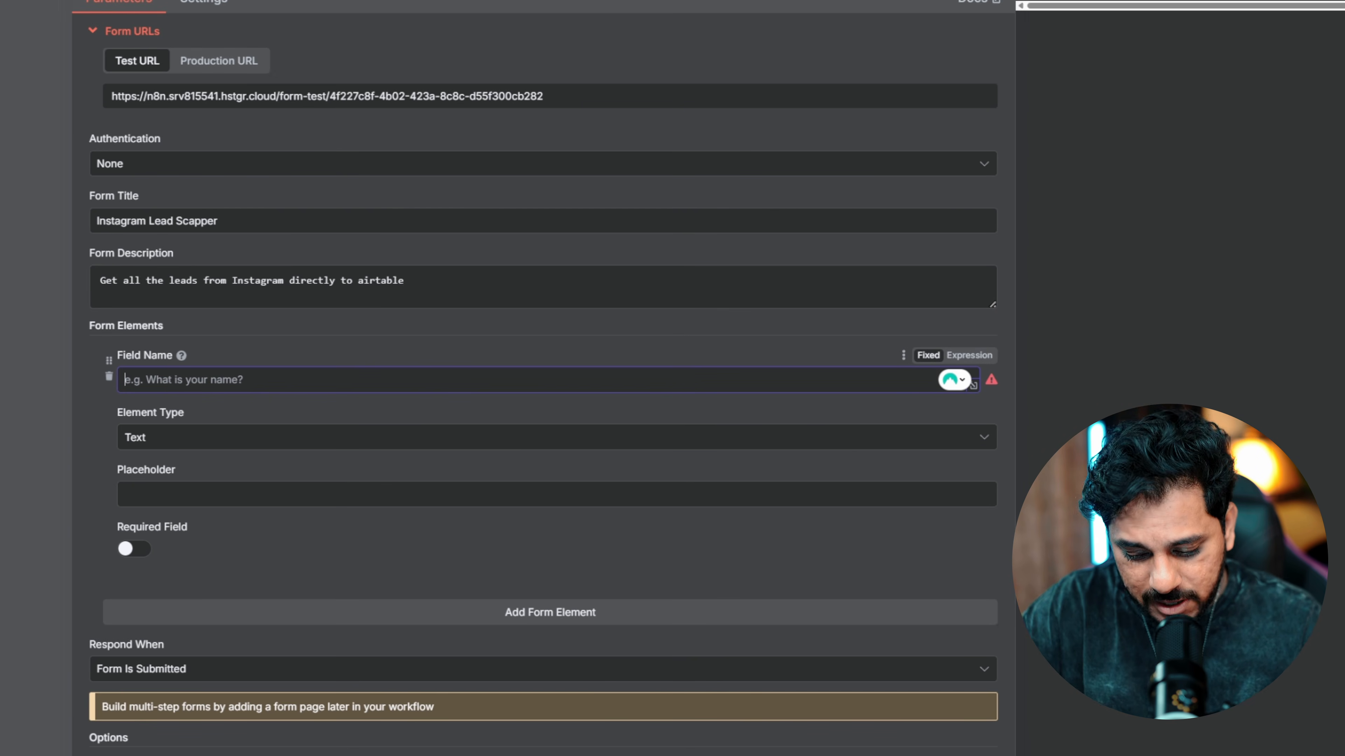
pyautogui.write('Who are you looking for ?')
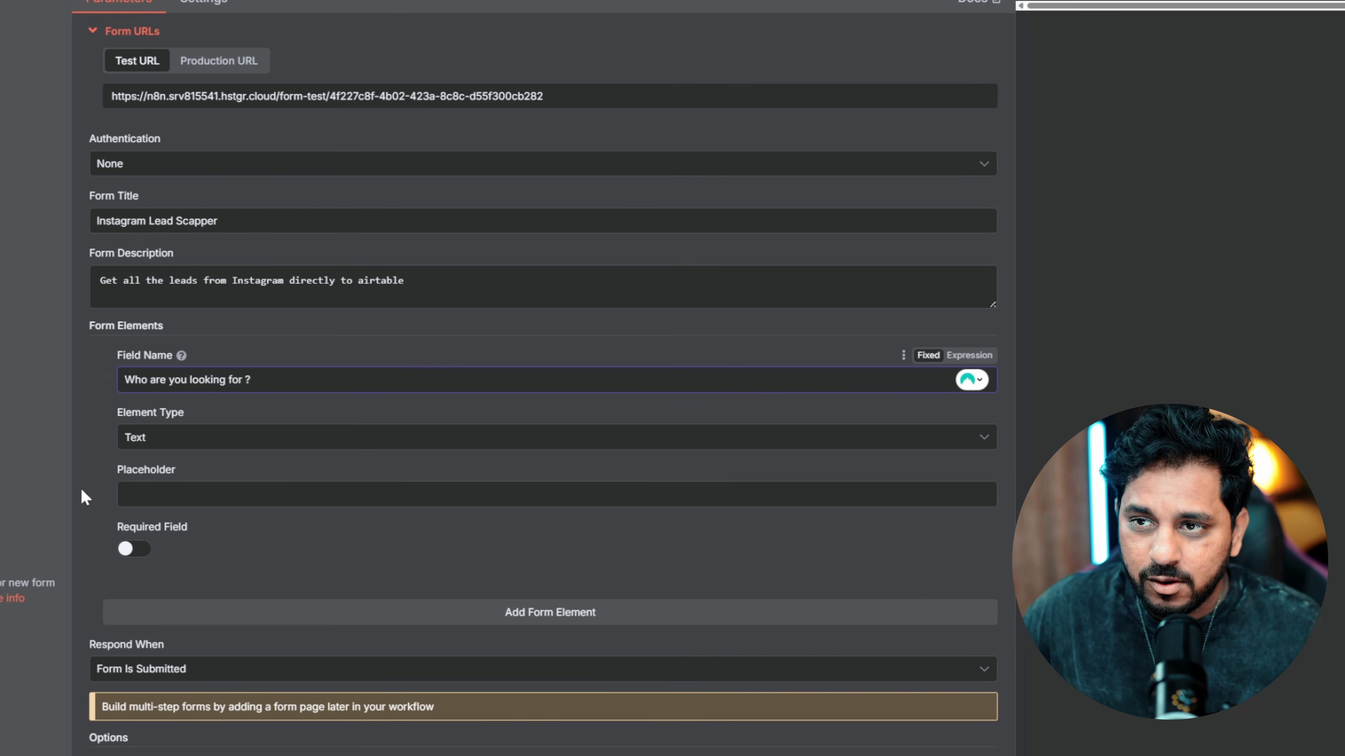
# Add a second text field named "Location" to the form and move the form trigger node onto the "Who are you looking for ?" note
pyautogui.click(222, 494)
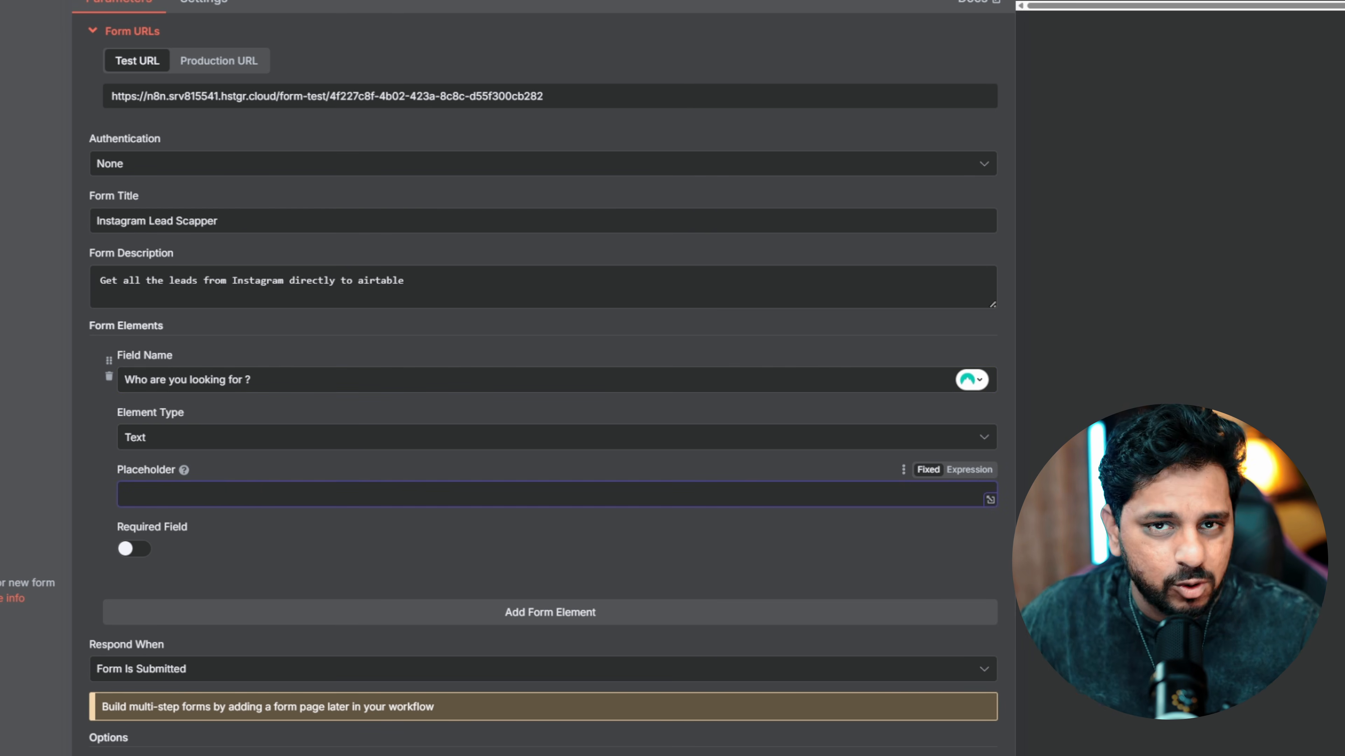
pyautogui.click(551, 613)
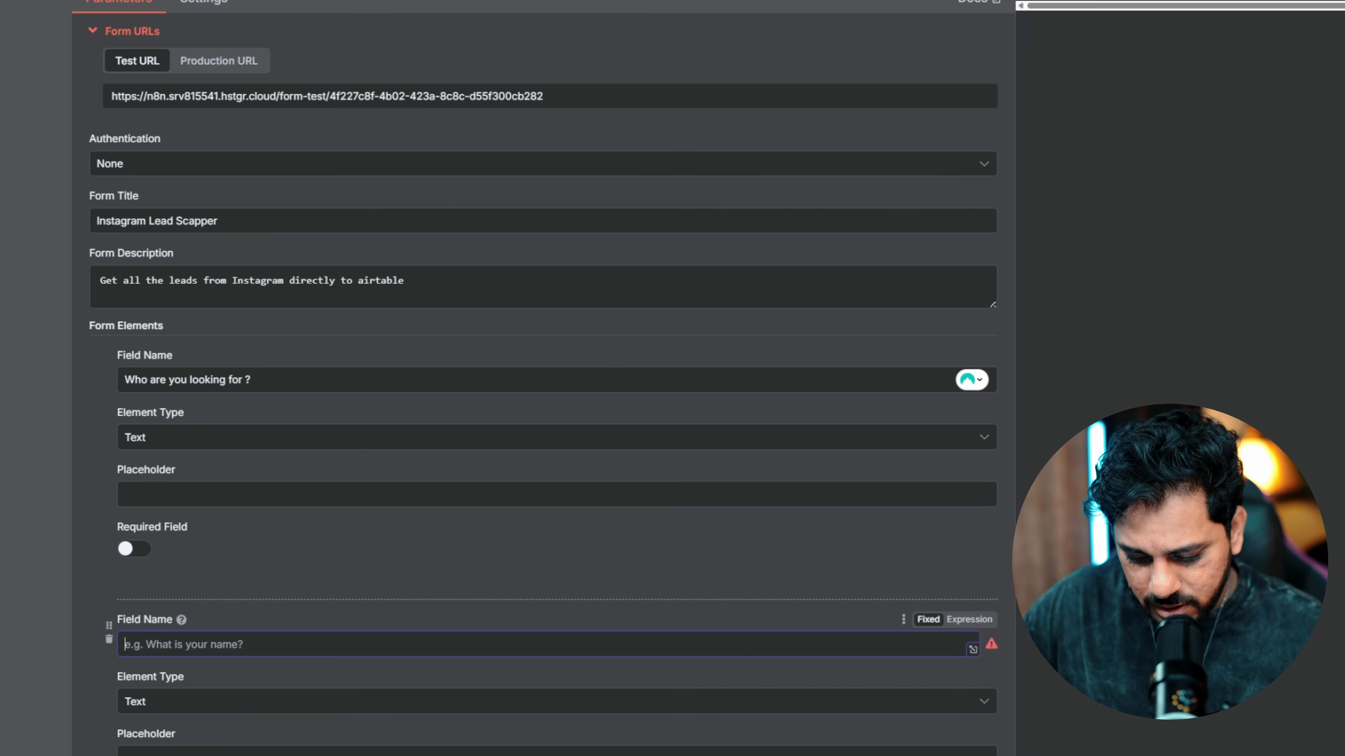
pyautogui.write('Location')
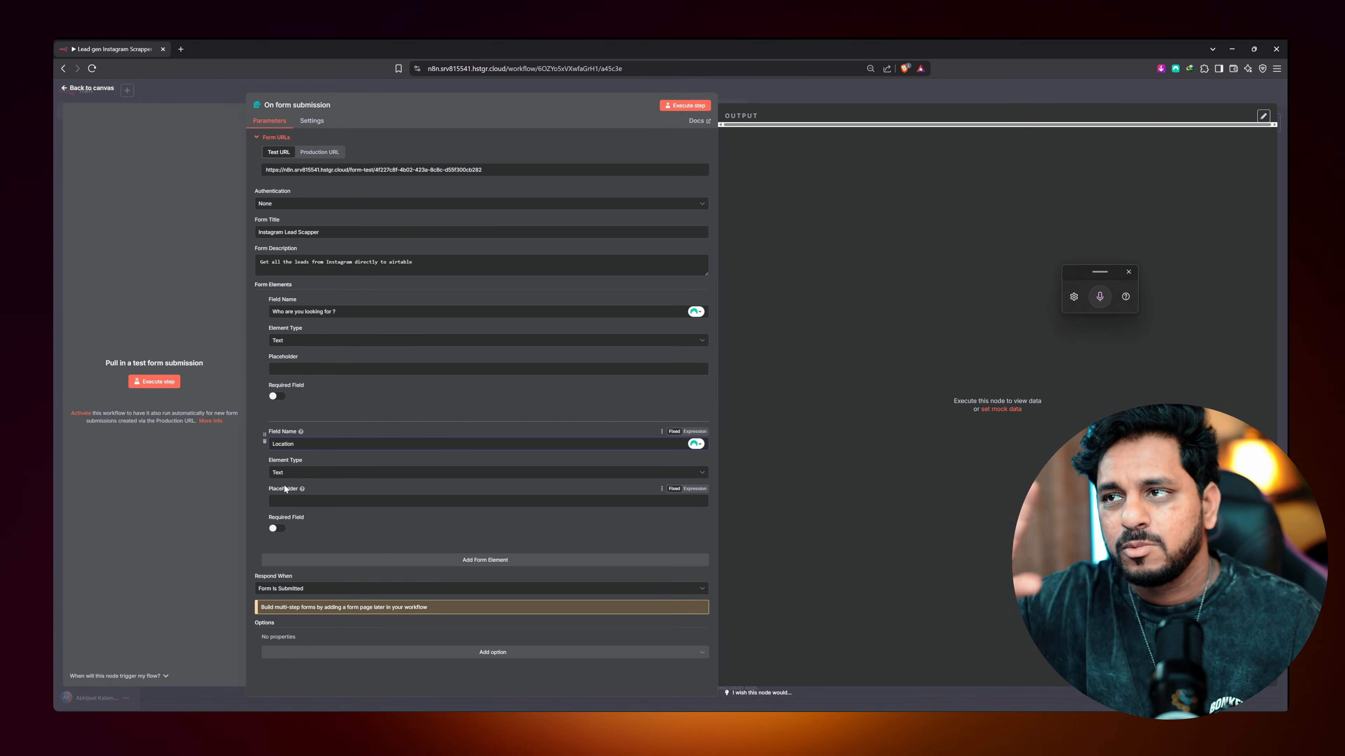
pyautogui.click(87, 89)
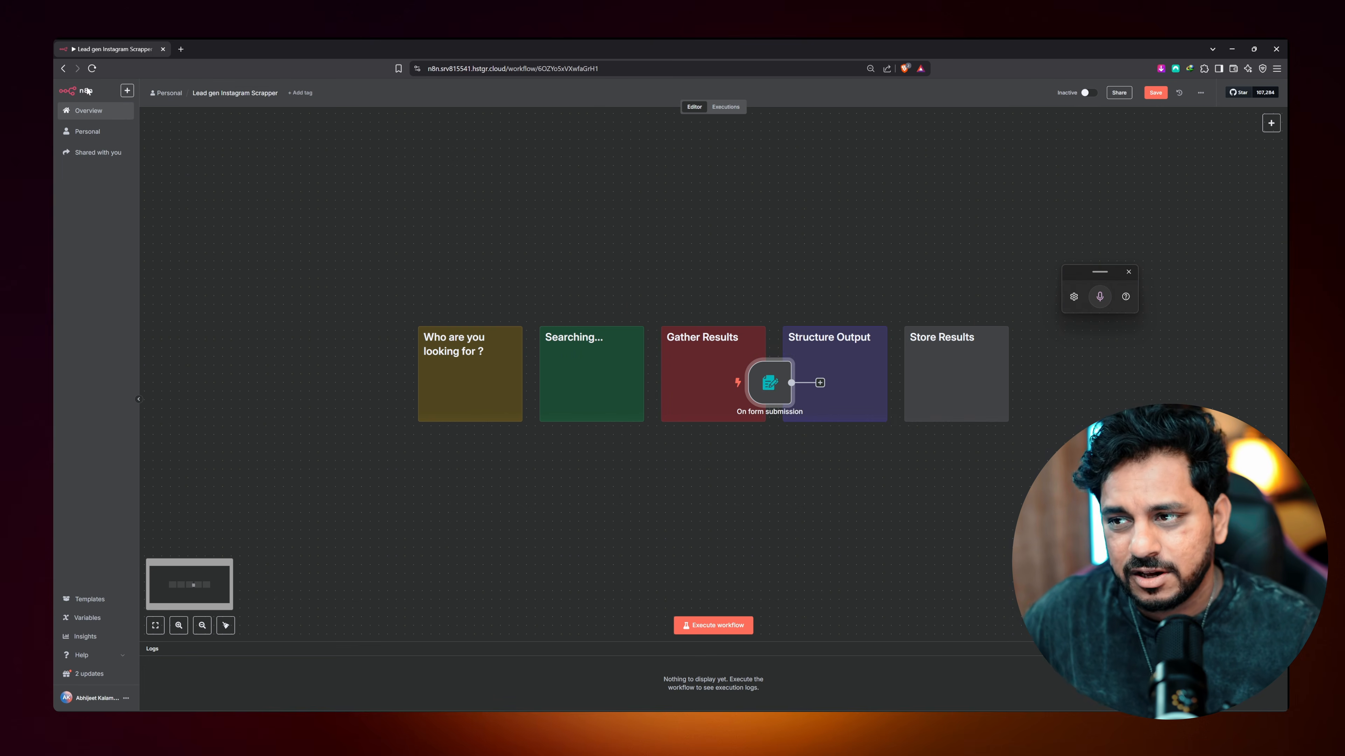
pyautogui.moveTo(765, 381); pyautogui.dragTo(461, 381)
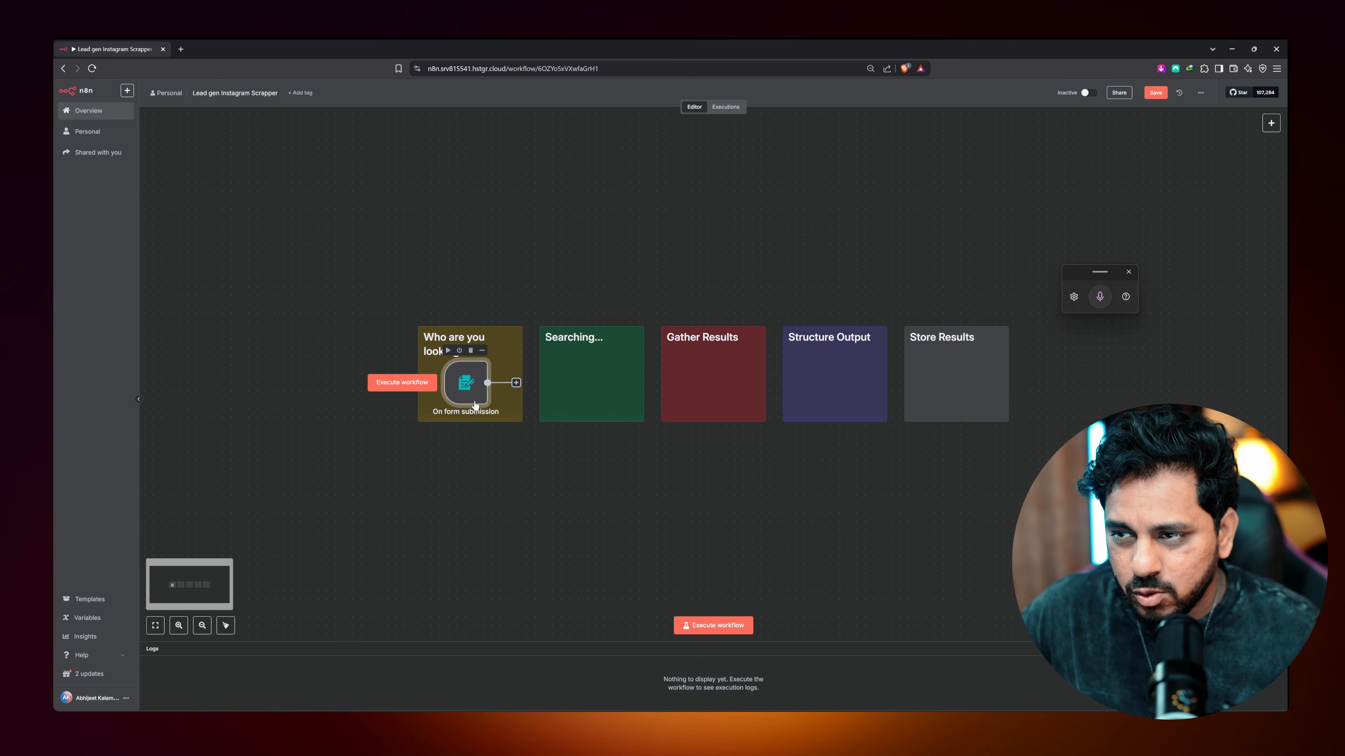
# Test the form trigger by submitting "Dentist" as the search target and "Pune" as the location
pyautogui.doubleClick(468, 395)
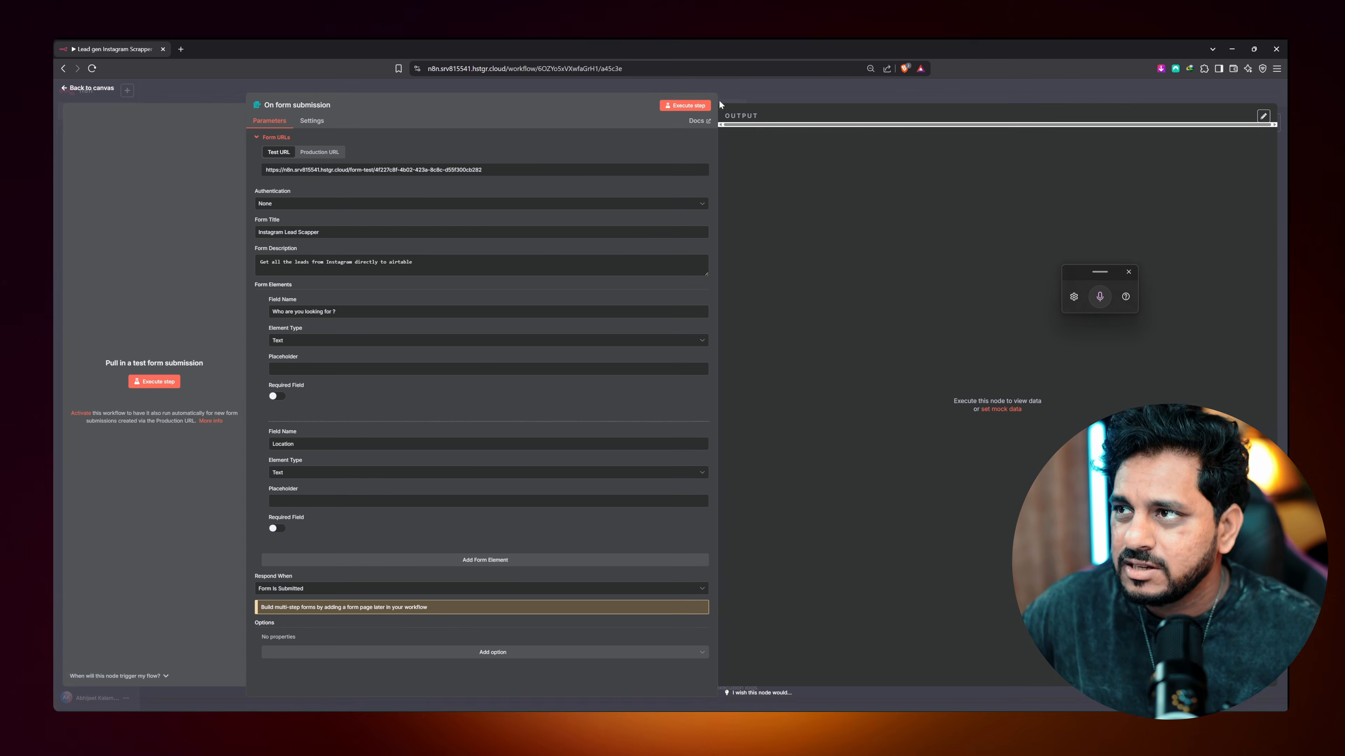
pyautogui.click(686, 105)
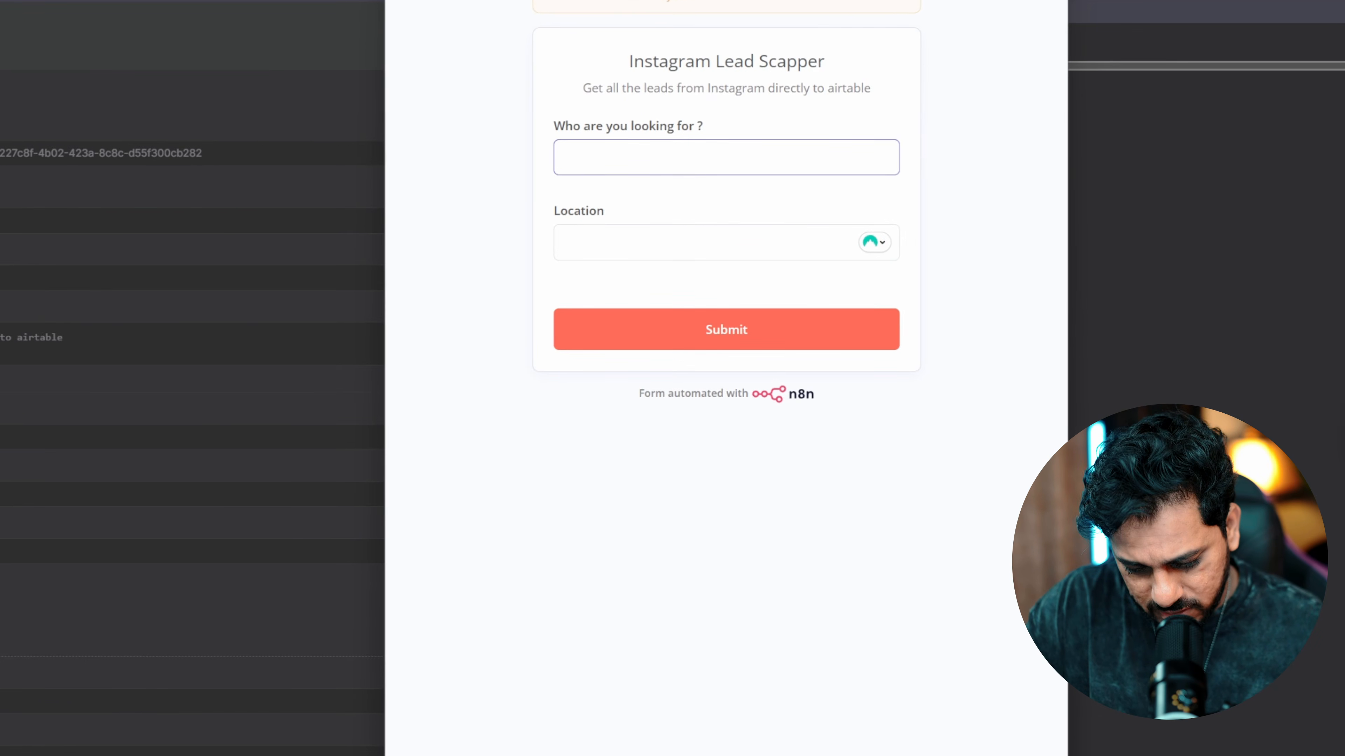
pyautogui.write('Dentist')
pyautogui.press('Tab')
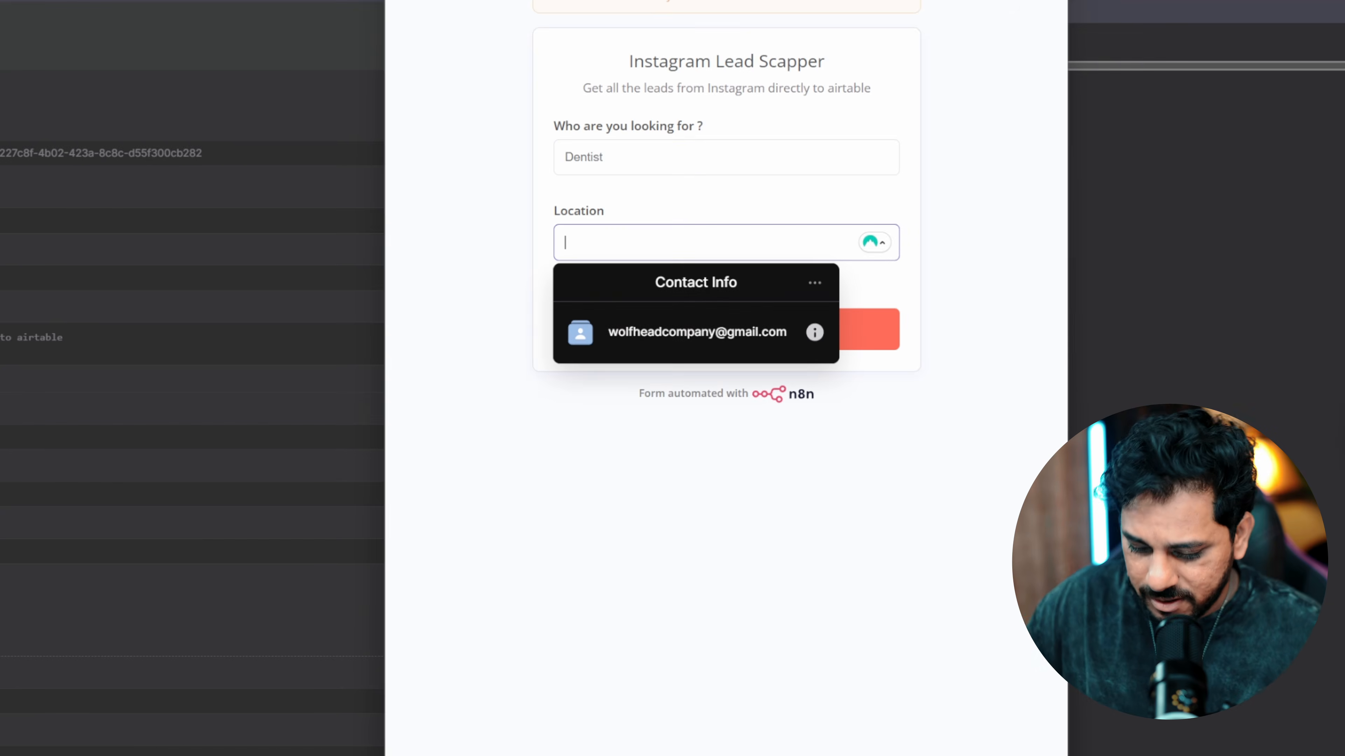
pyautogui.write('Pune')
pyautogui.click(638, 342)
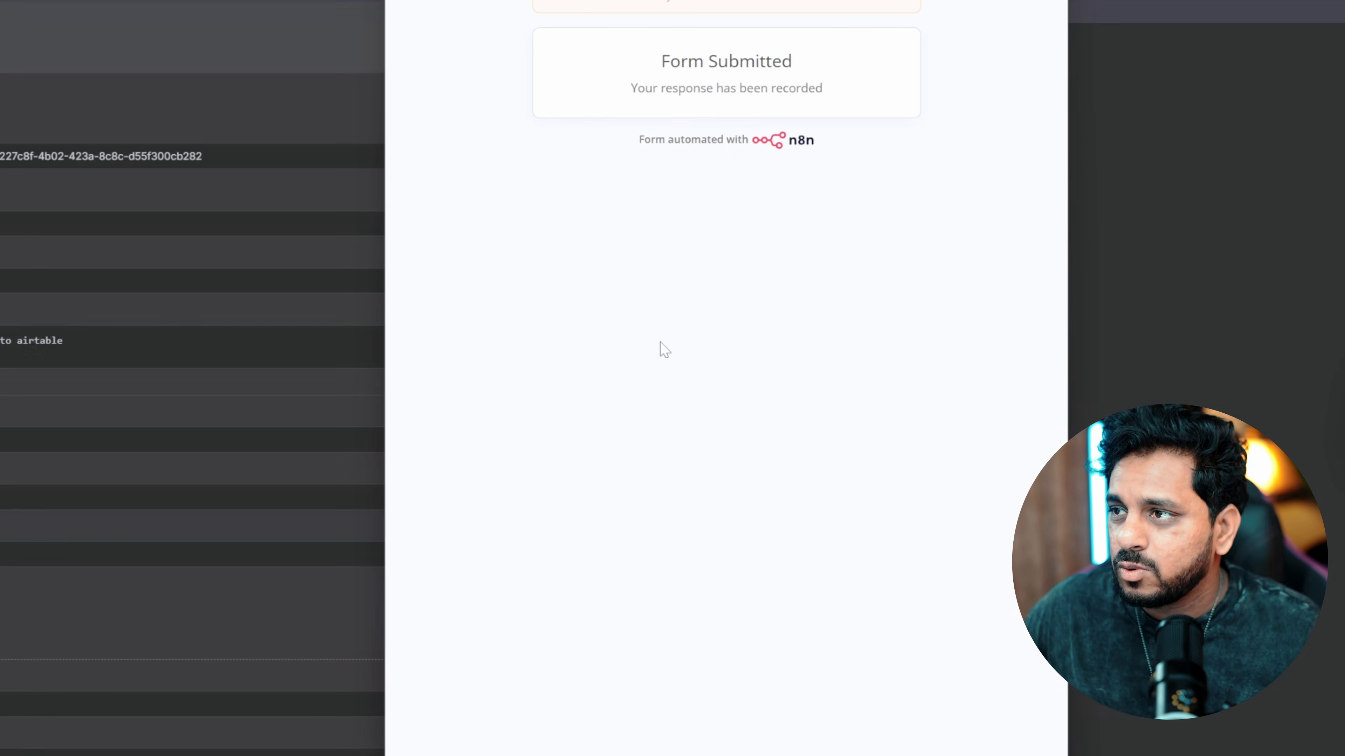
pyautogui.hotkey('ctrl', 'w')
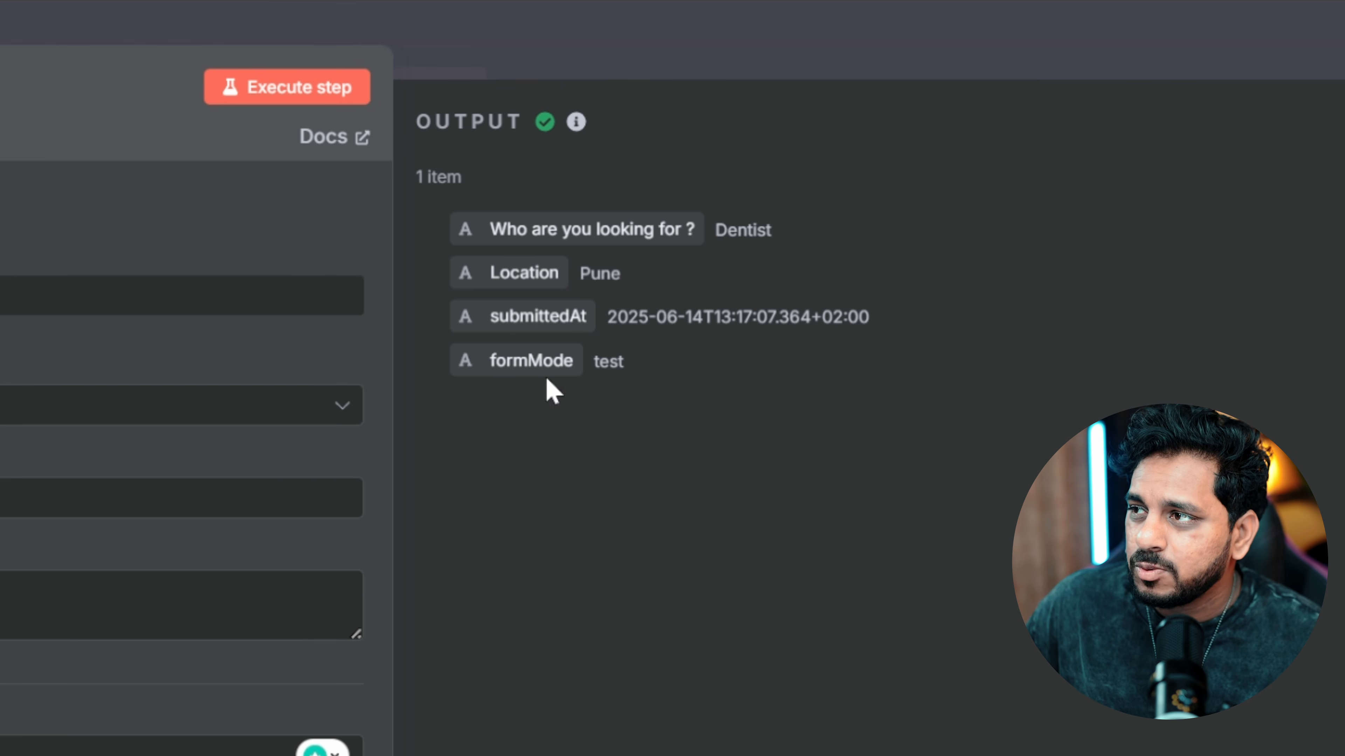
pyautogui.press('Escape')
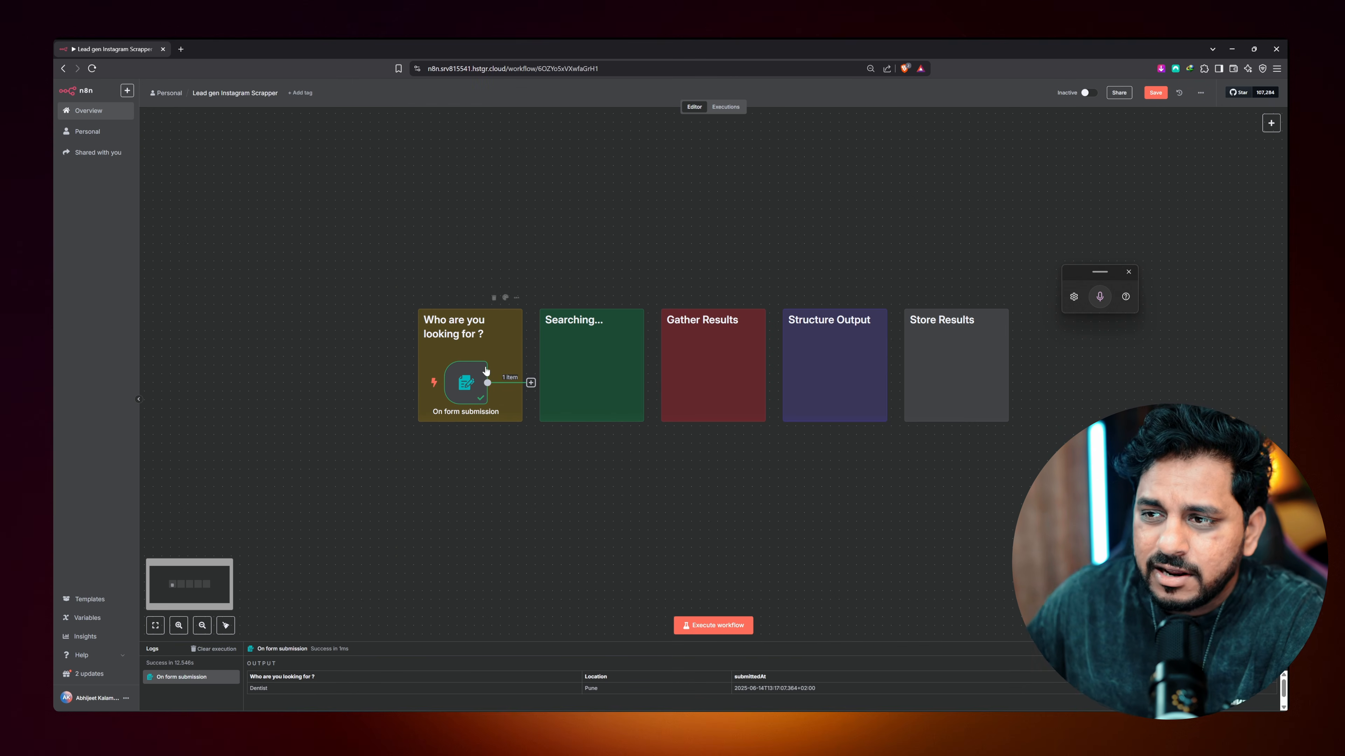
# Add an HTTP Request node after the form trigger, place it on the "Searching..." note, and align both nodes horizontally
pyautogui.moveTo(453, 386)
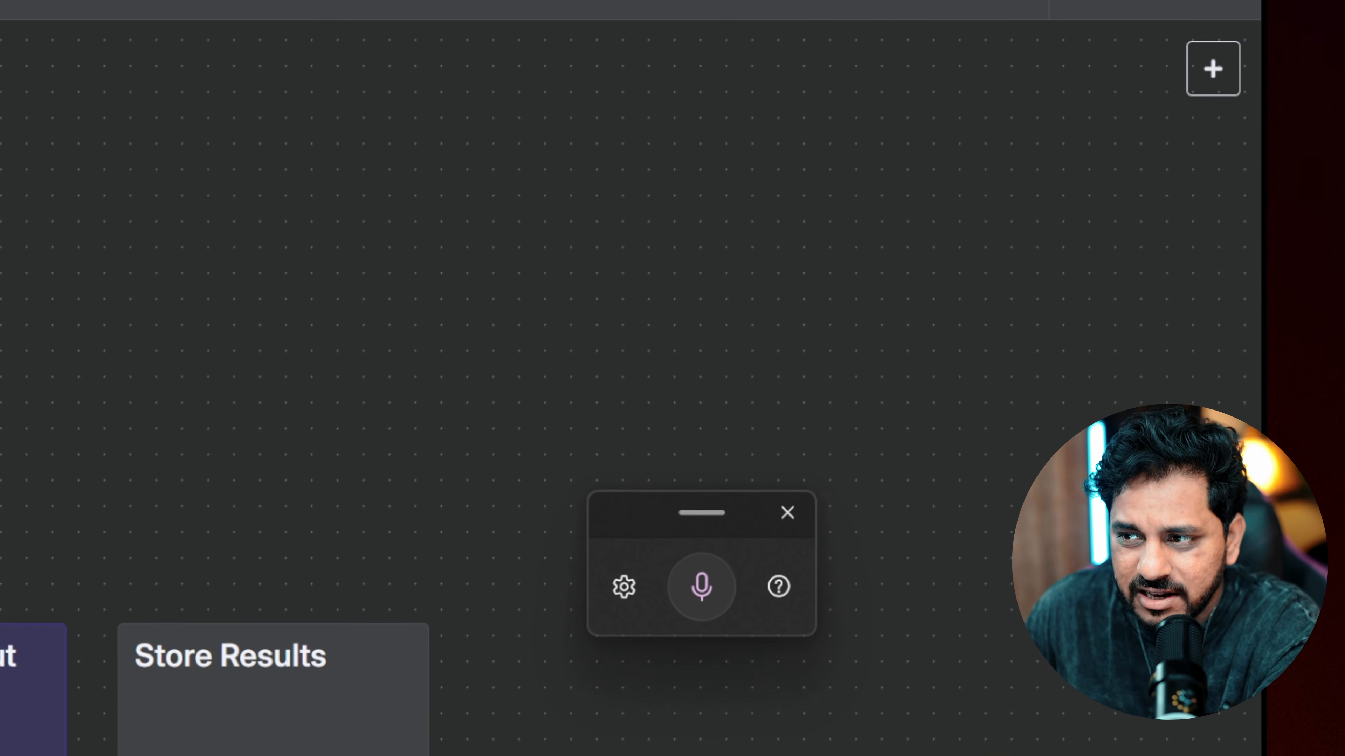
pyautogui.press('Tab')
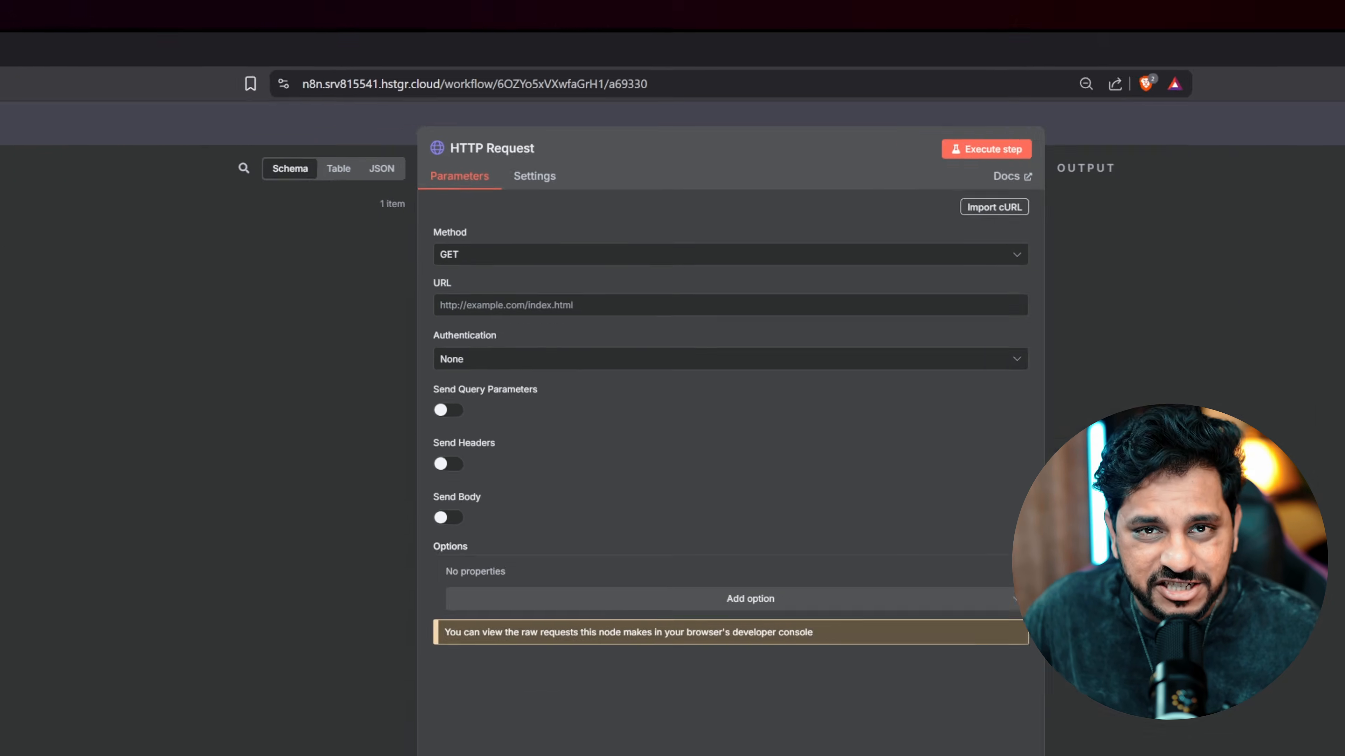
pyautogui.press('Escape')
pyautogui.moveTo(566, 365); pyautogui.dragTo(589, 357)
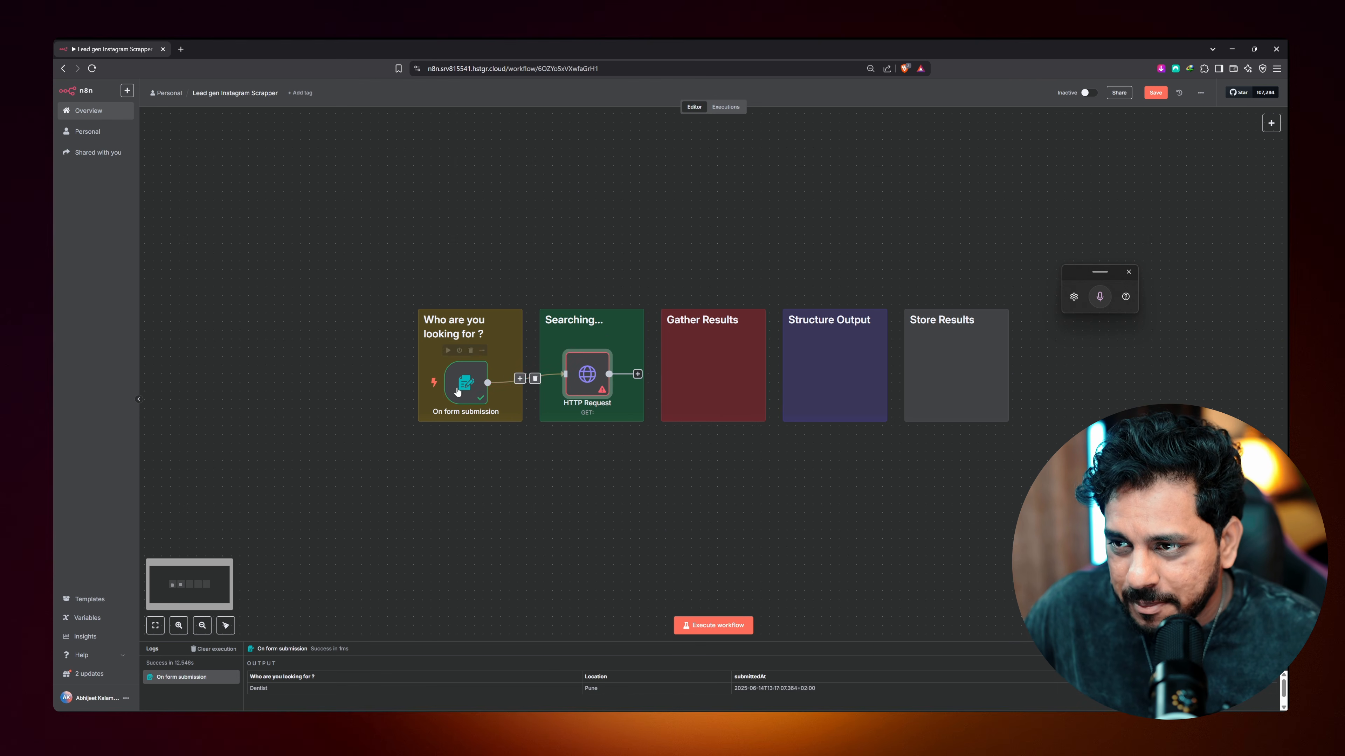
pyautogui.moveTo(457, 390); pyautogui.dragTo(458, 379)
pyautogui.click(576, 392)
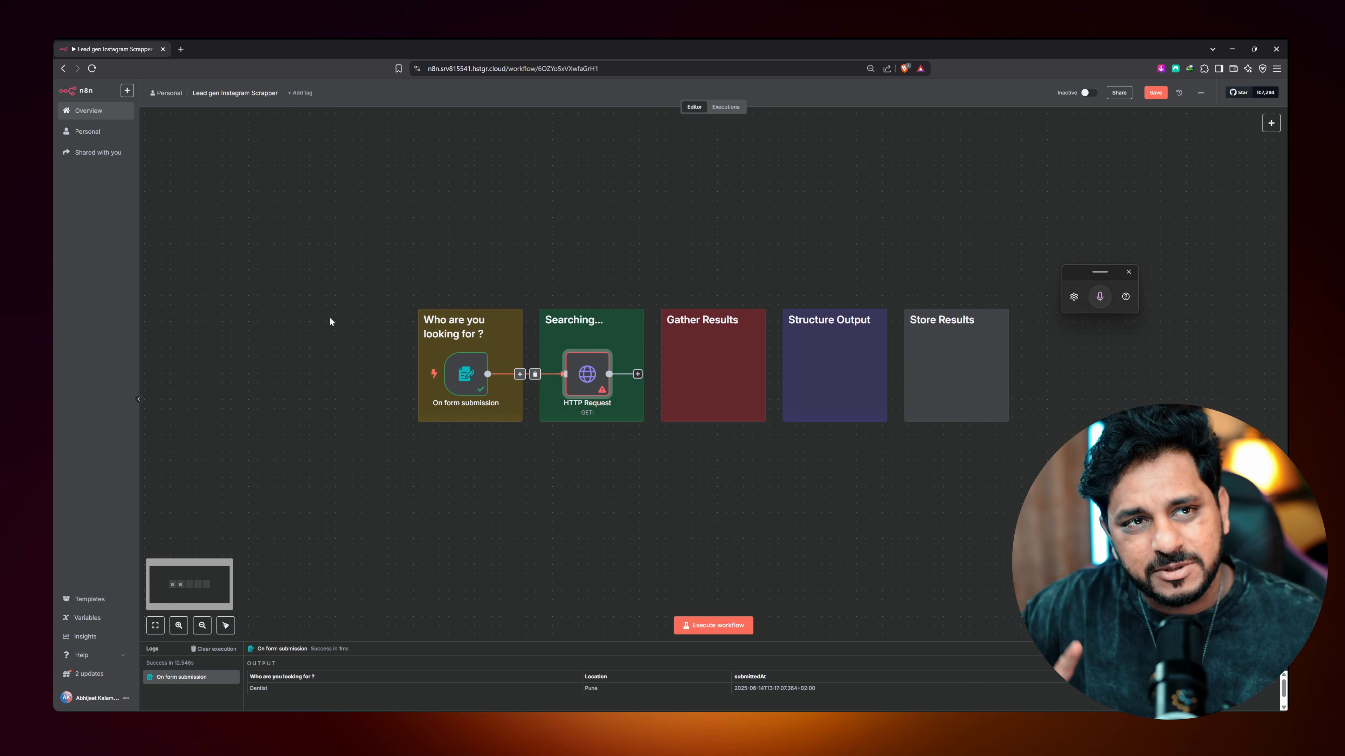
# Search the web for "apify" in a new browser tab and open the Apify website
pyautogui.click(189, 48)
pyautogui.write('apify')
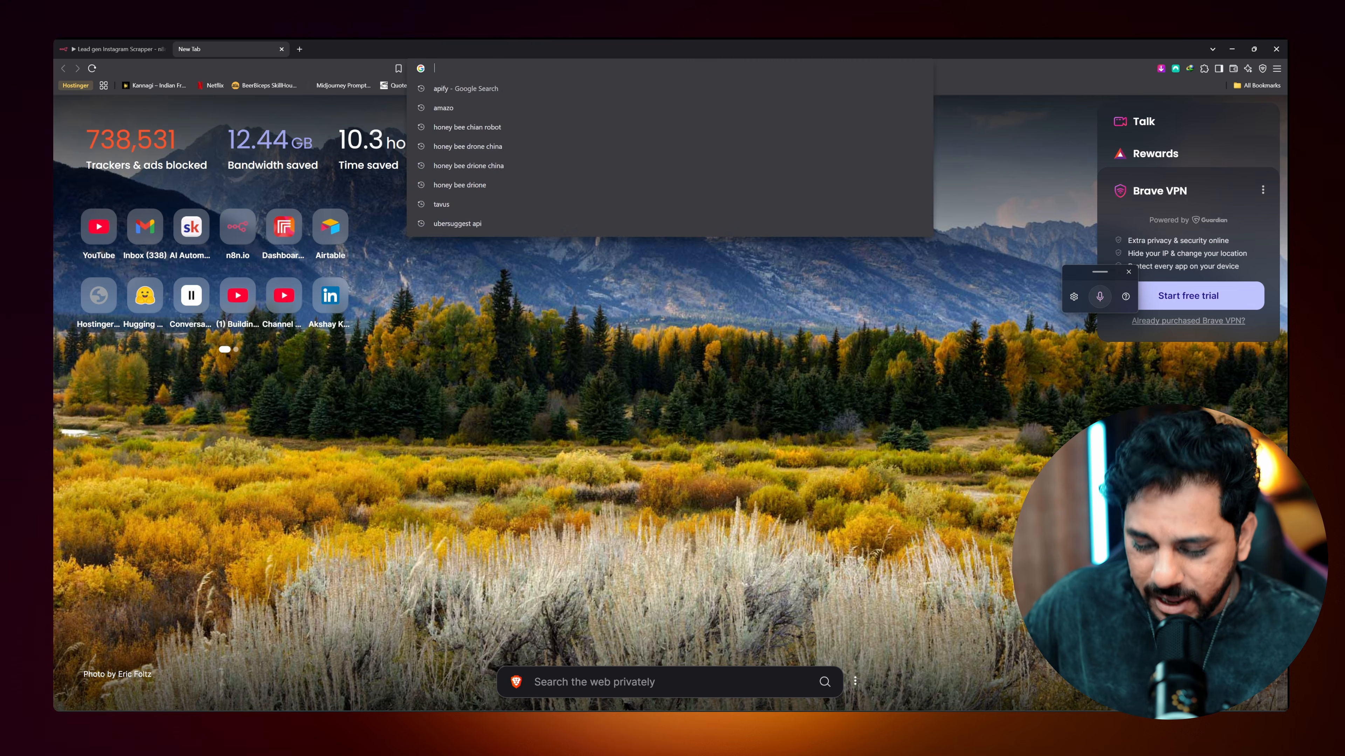
pyautogui.press('Return')
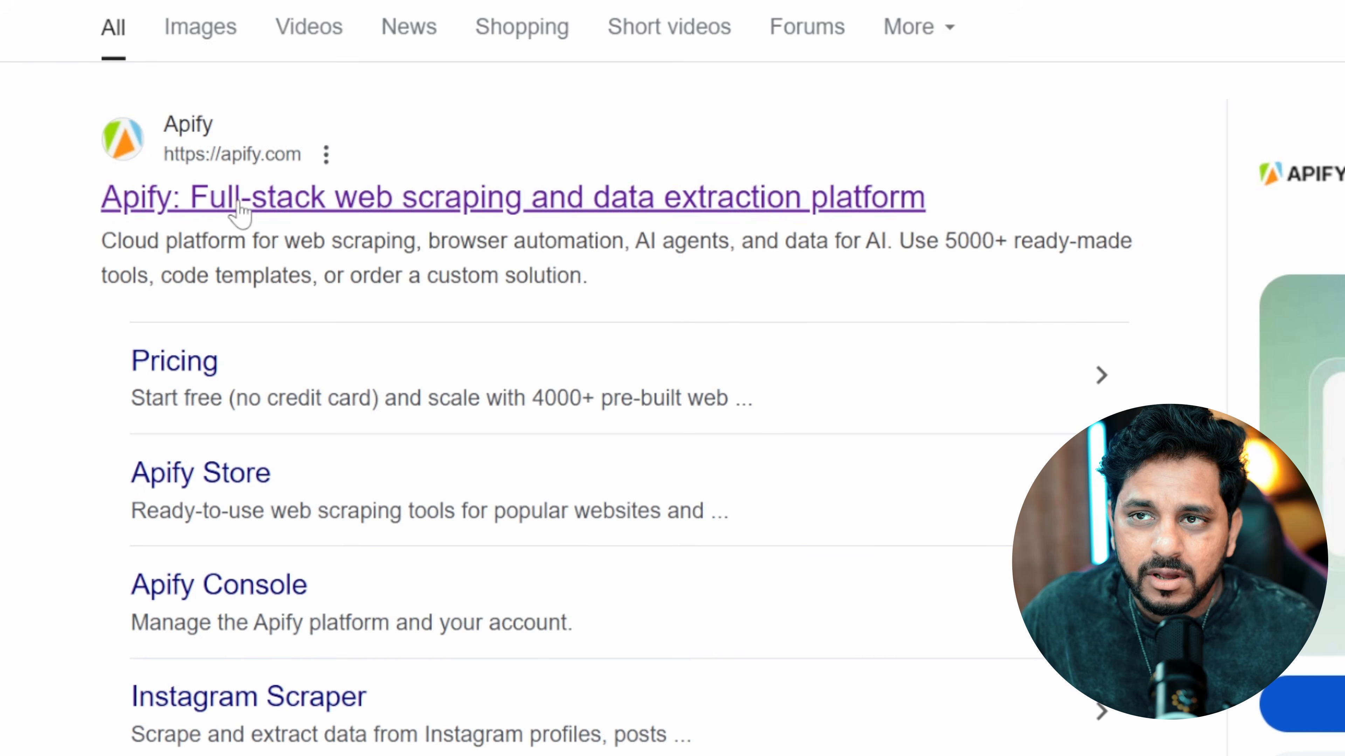
pyautogui.click(241, 207)
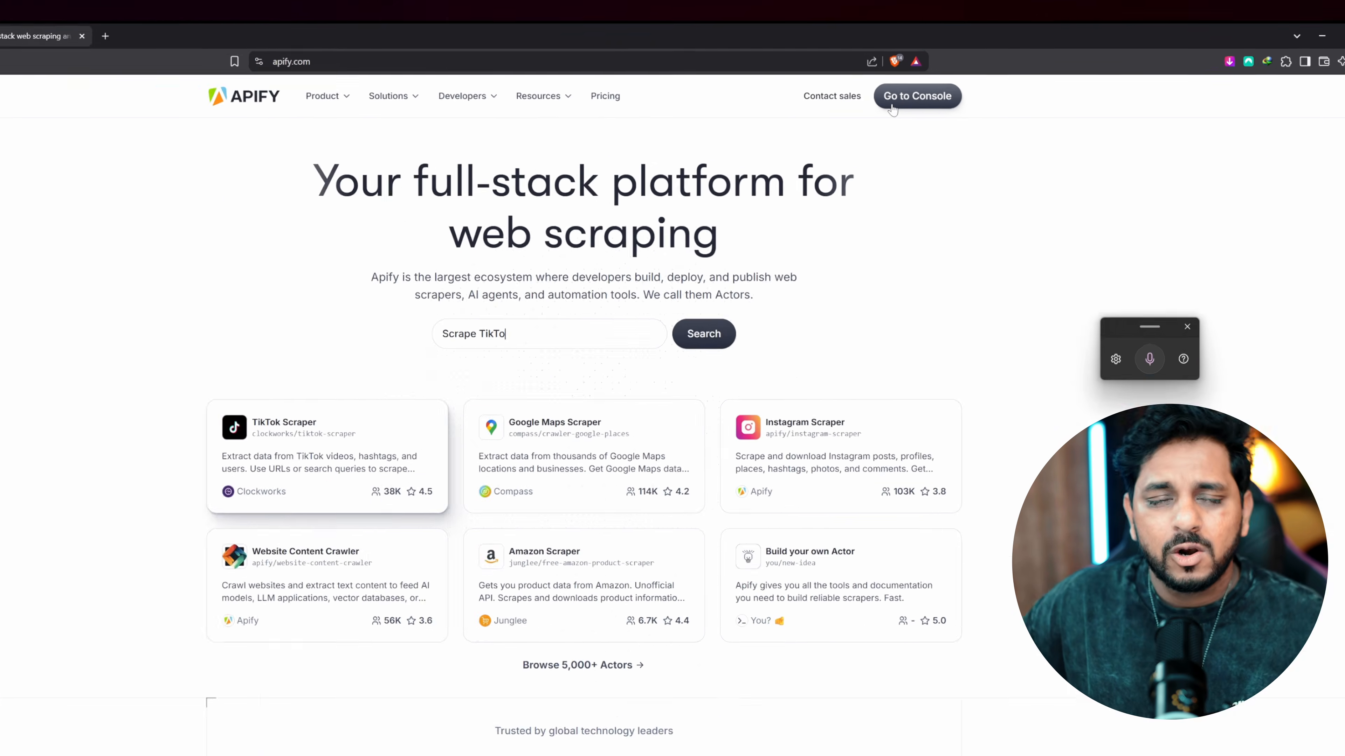
# Go to the Apify console and open the account's API token management page
pyautogui.click(892, 100)
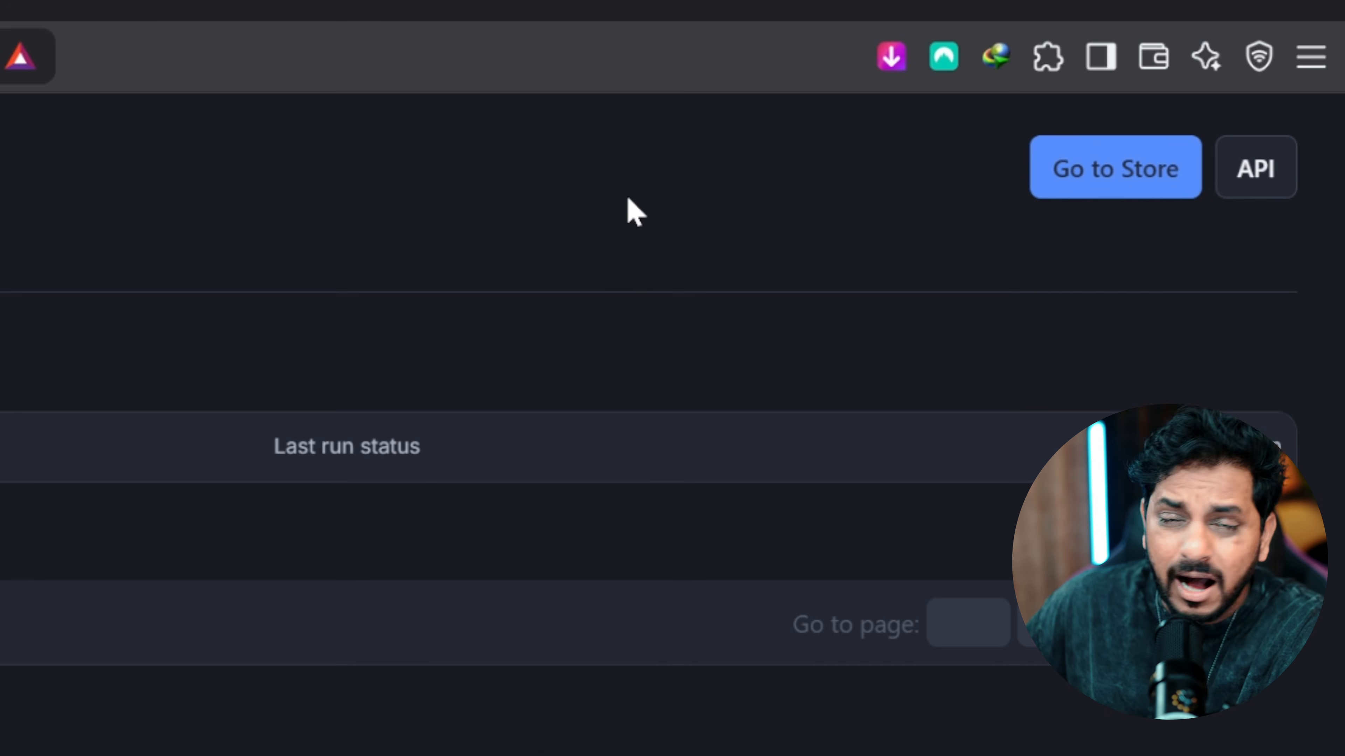
pyautogui.click(1260, 183)
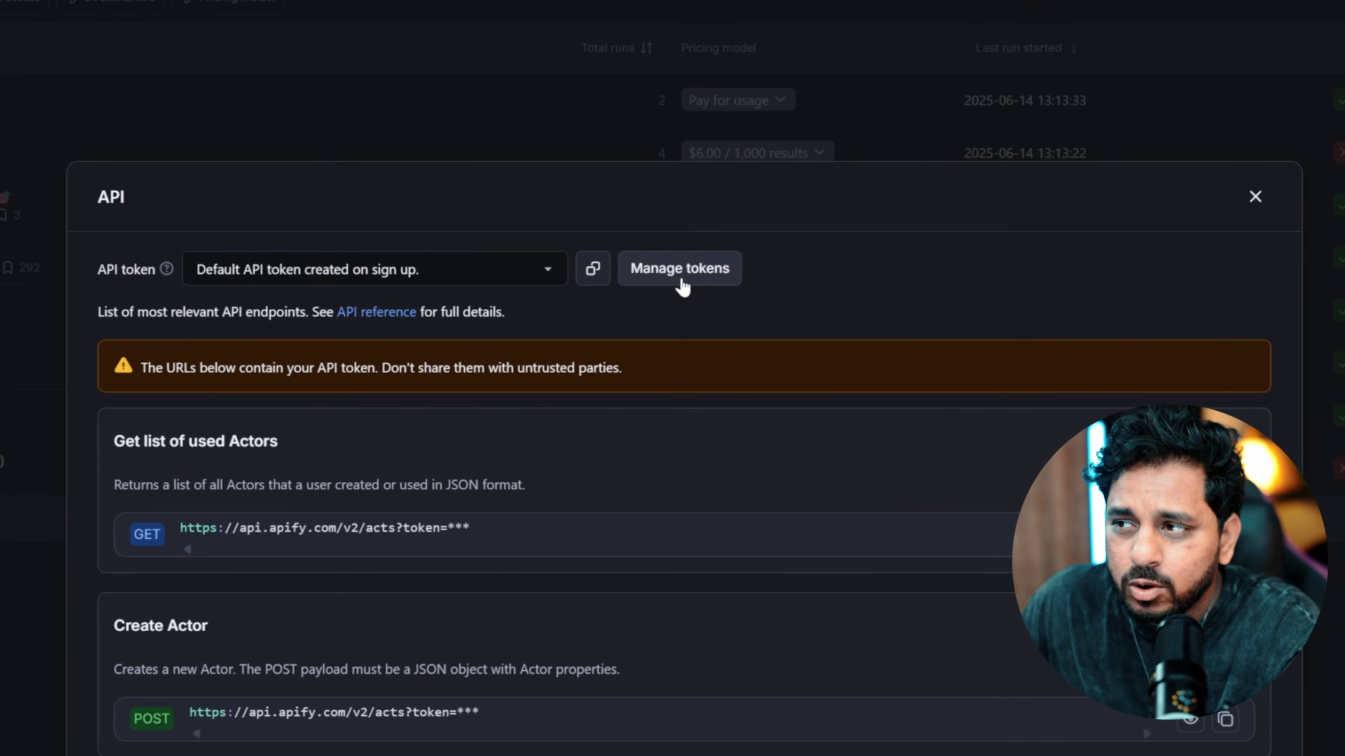
pyautogui.click(682, 287)
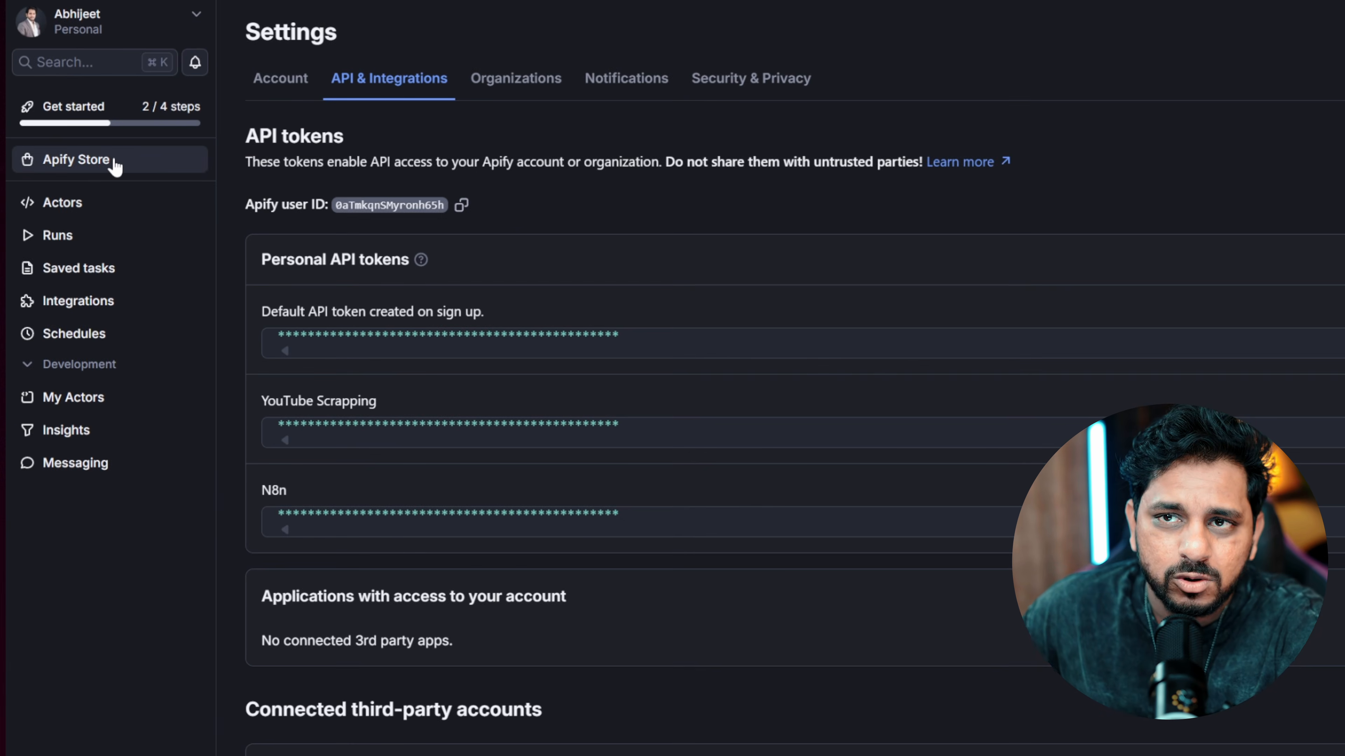
# Search the Apify Store for "google search scrapper" and open the Google Search Results Scraper actor by Apify
pyautogui.click(114, 166)
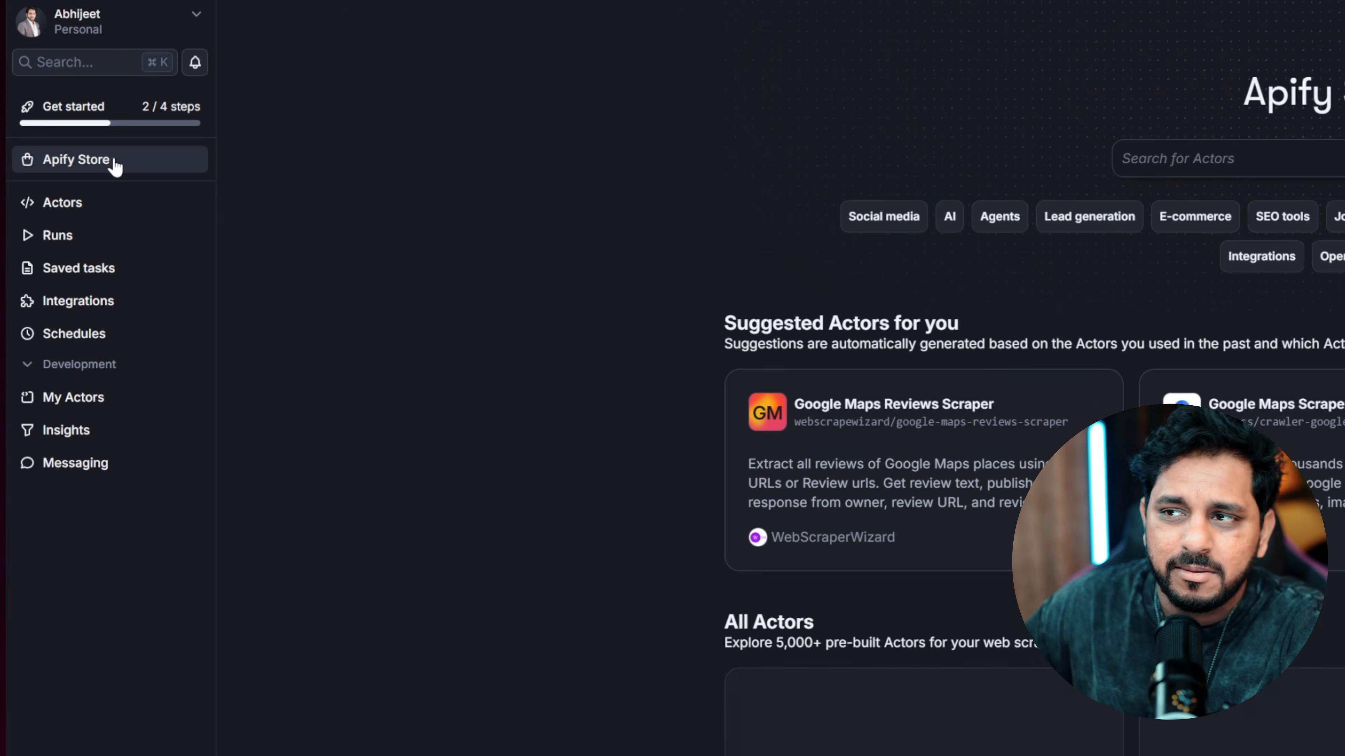
pyautogui.click(667, 162)
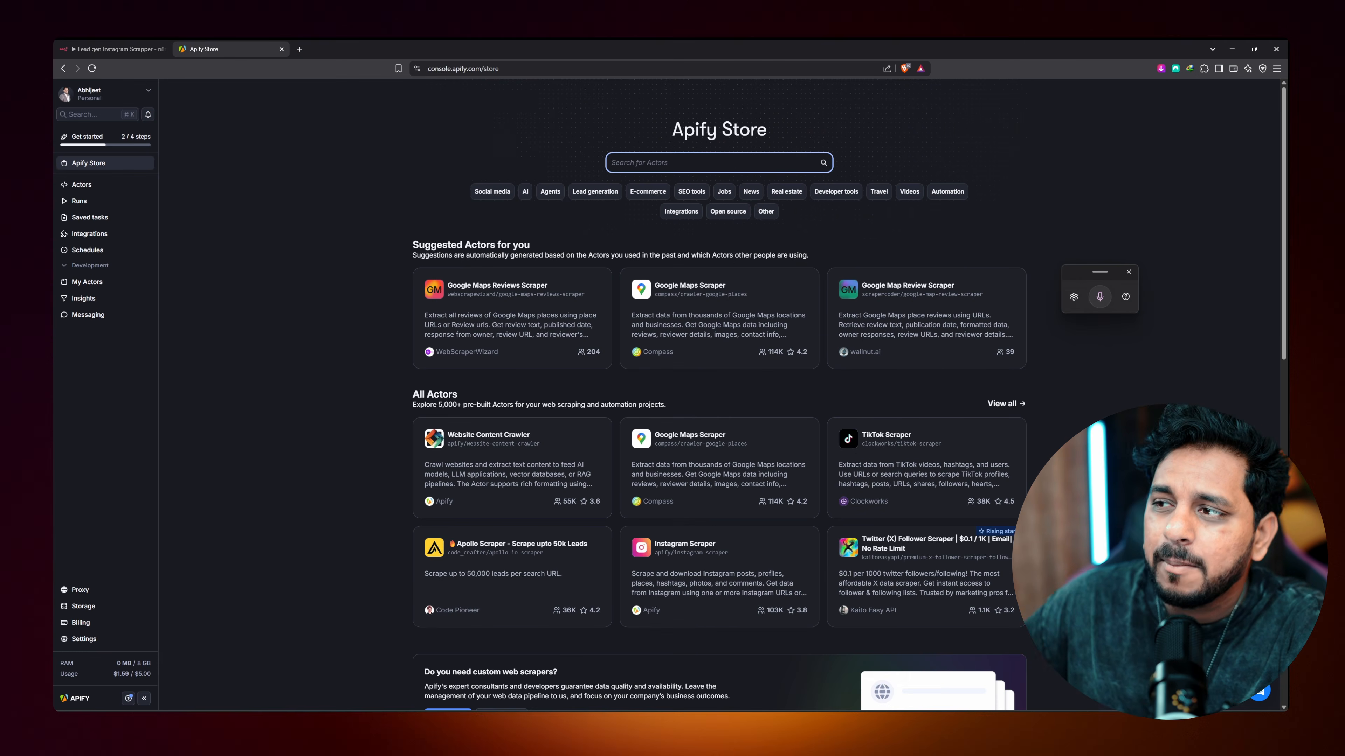
pyautogui.write('goo')
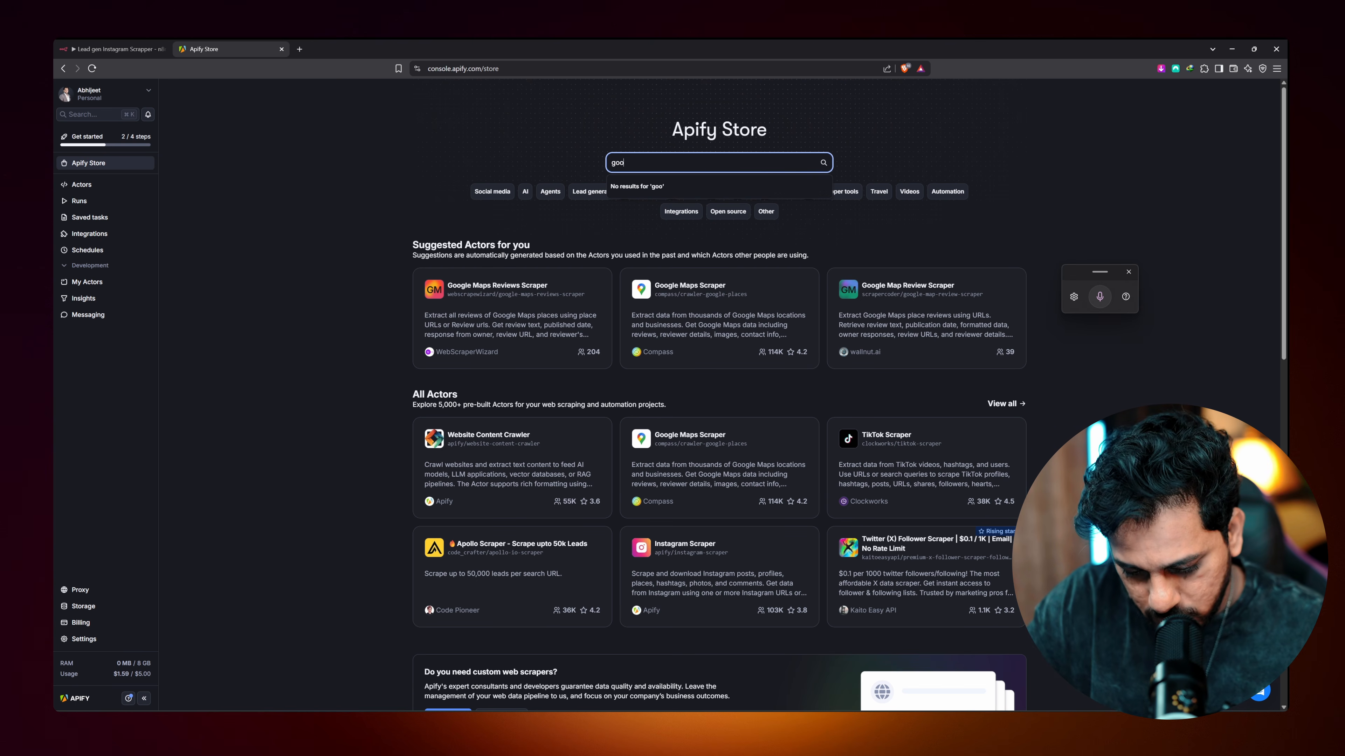
pyautogui.write('gle search scrapper')
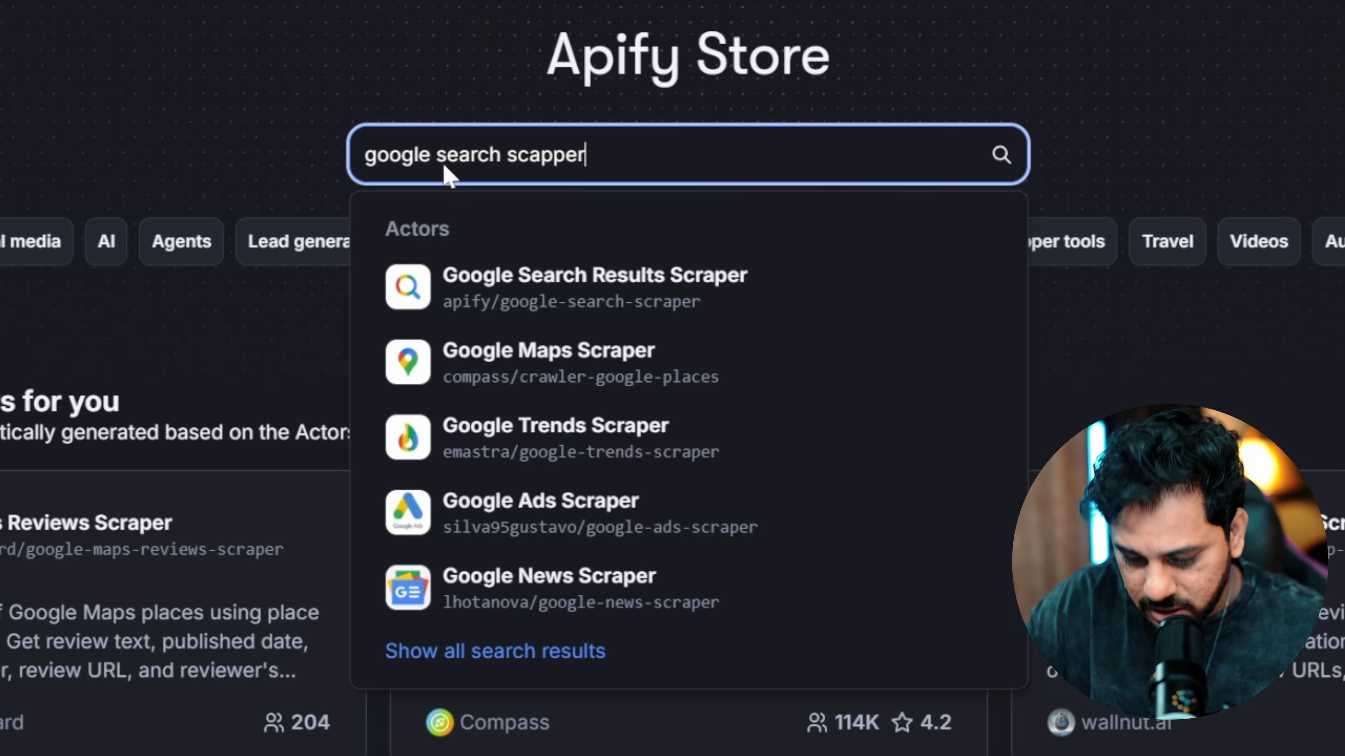
pyautogui.press('Return')
pyautogui.click(339, 1)
pyautogui.write('r')
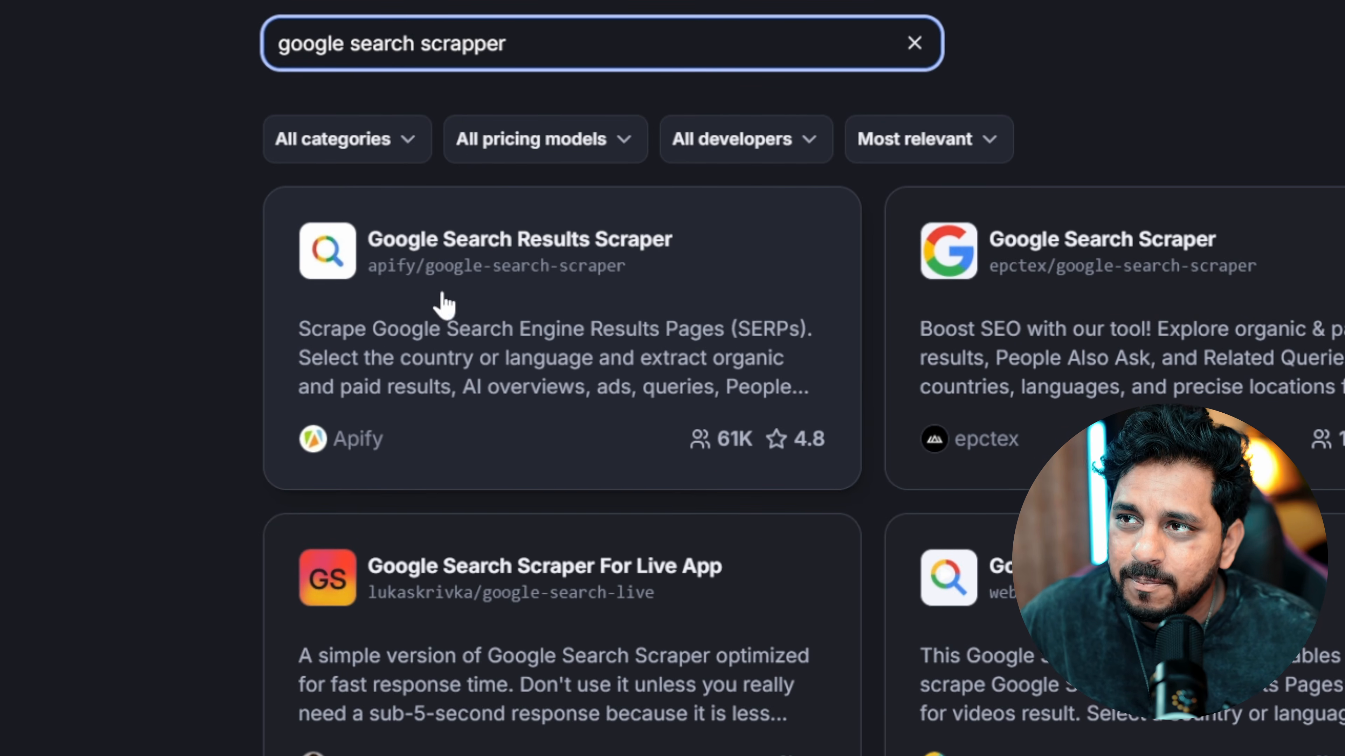
pyautogui.click(542, 290)
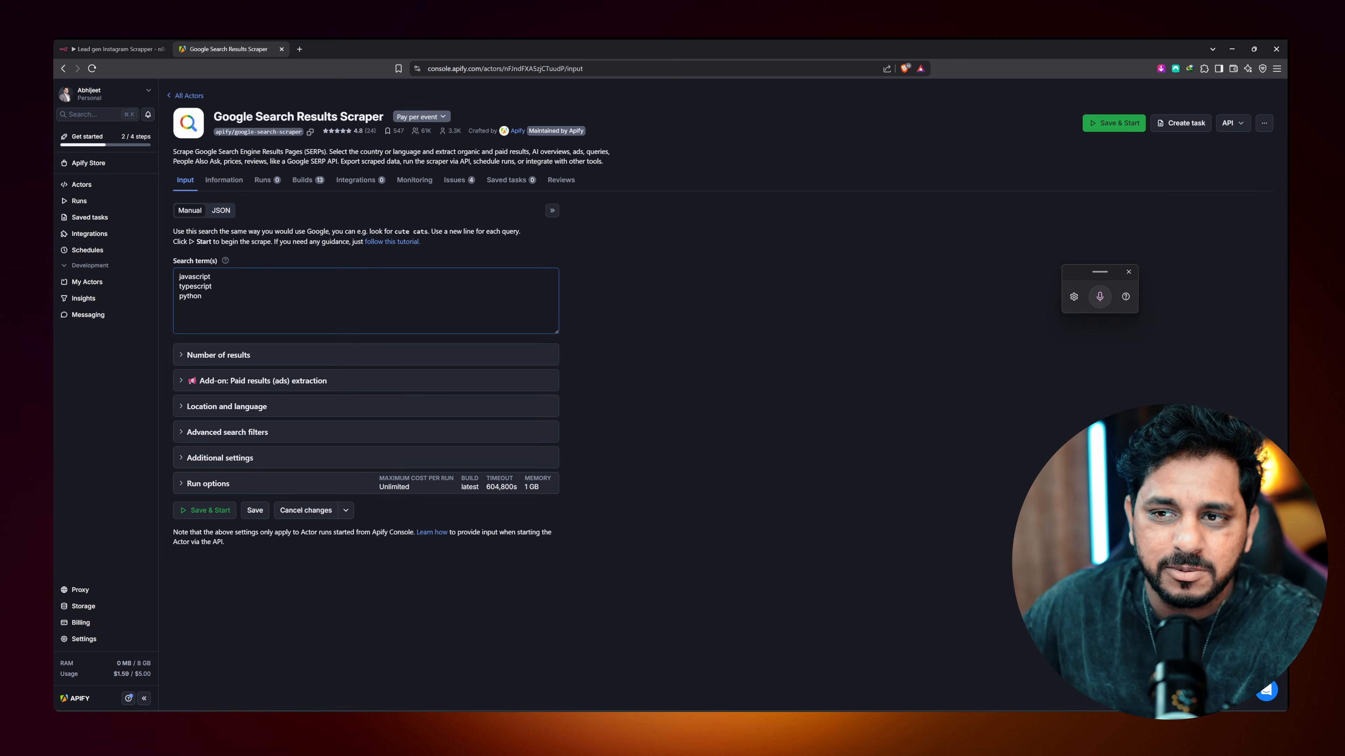
# Switch back to the n8n workflow and open the HTTP Request node's parameters
pyautogui.click(104, 46)
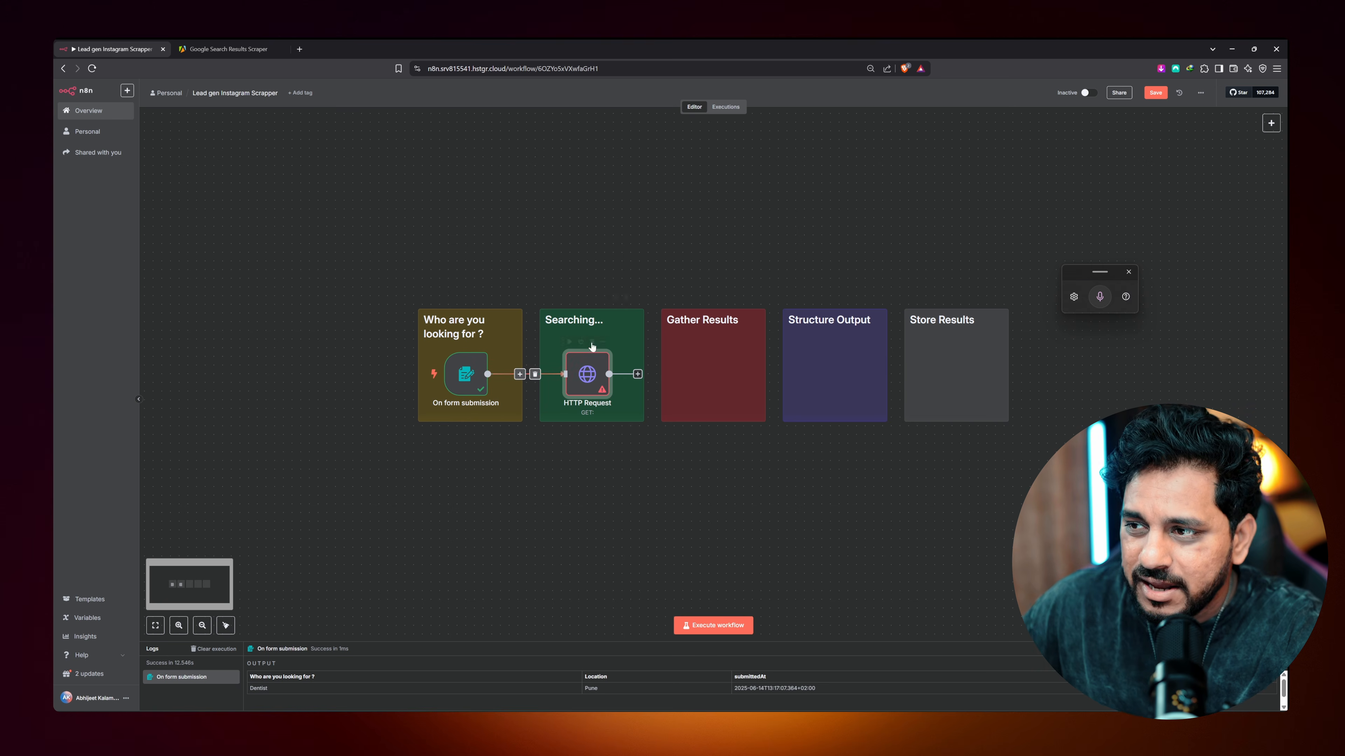
pyautogui.doubleClick(578, 359)
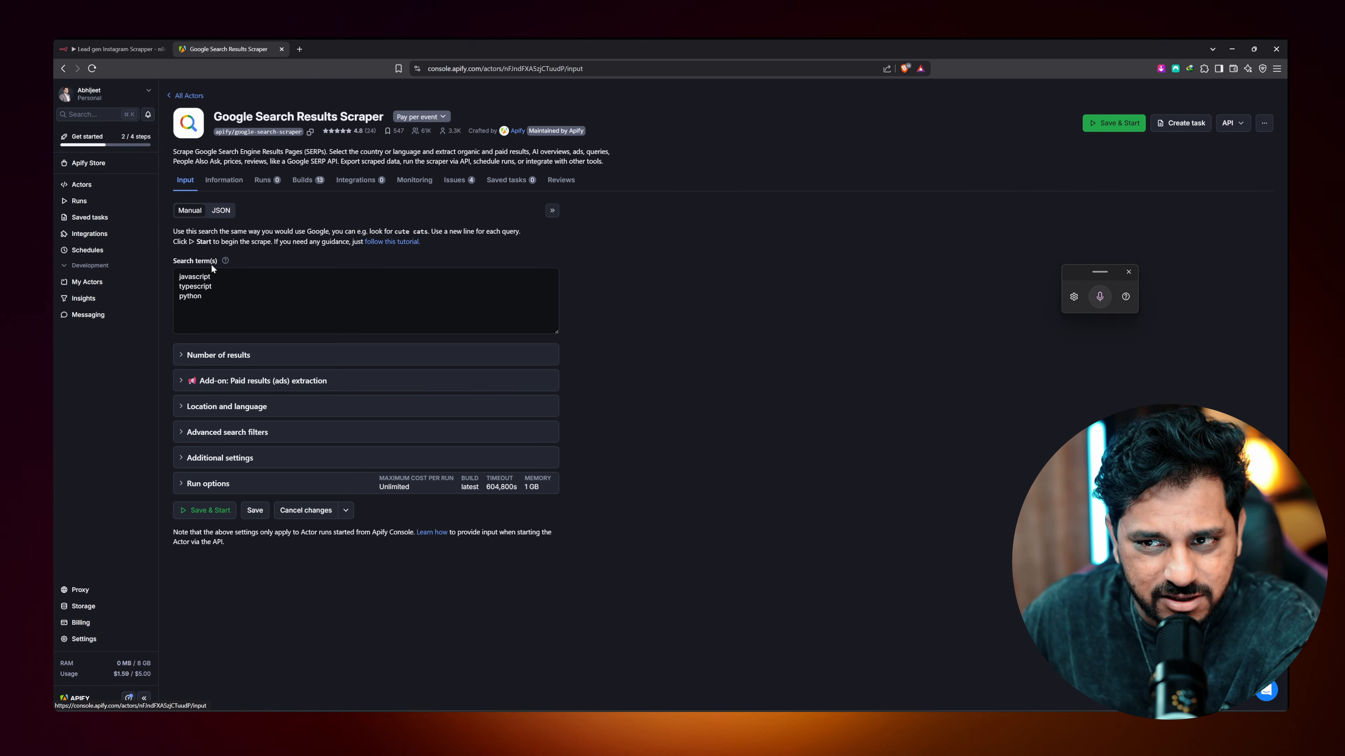
# Examine the Google Search Results Scraper's input settings for number of results and paid results extraction
pyautogui.click(181, 354)
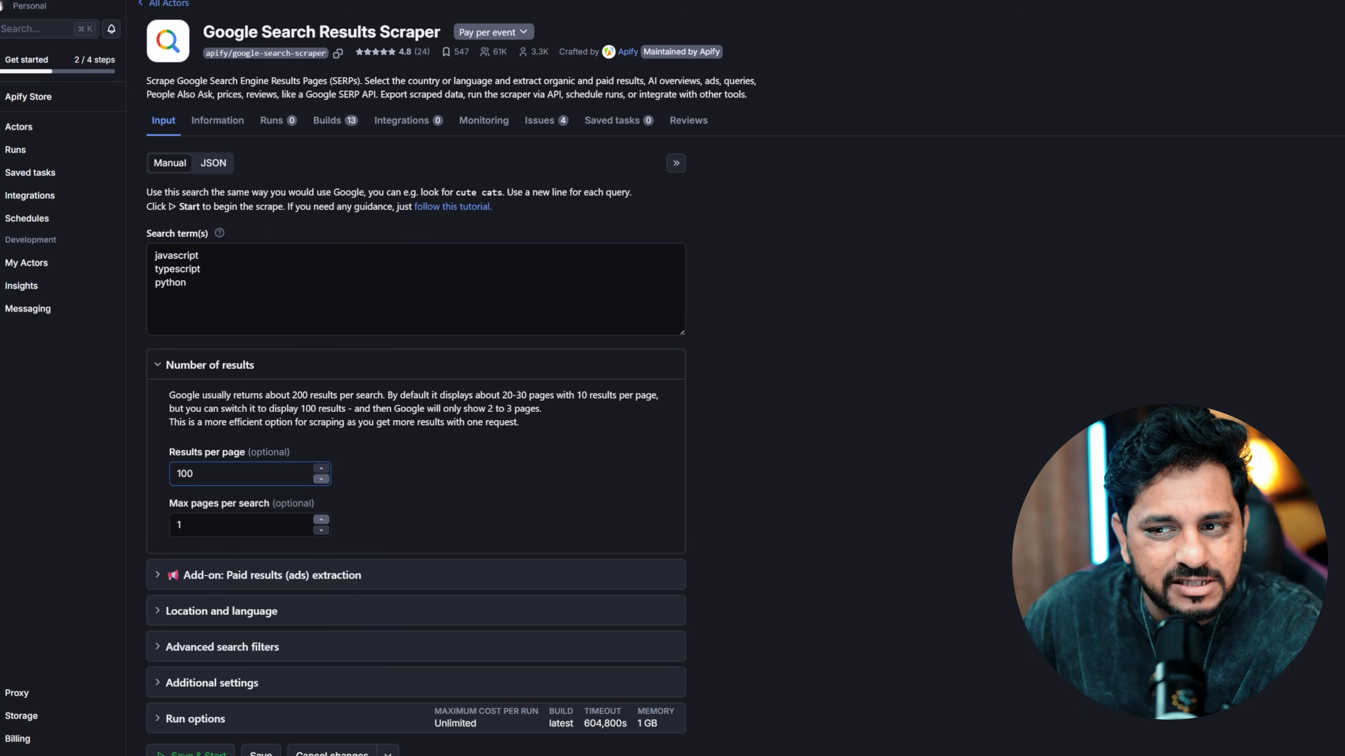
pyautogui.click(237, 575)
pyautogui.scroll(-3, 218, 498)
pyautogui.scroll(3, 213, 654)
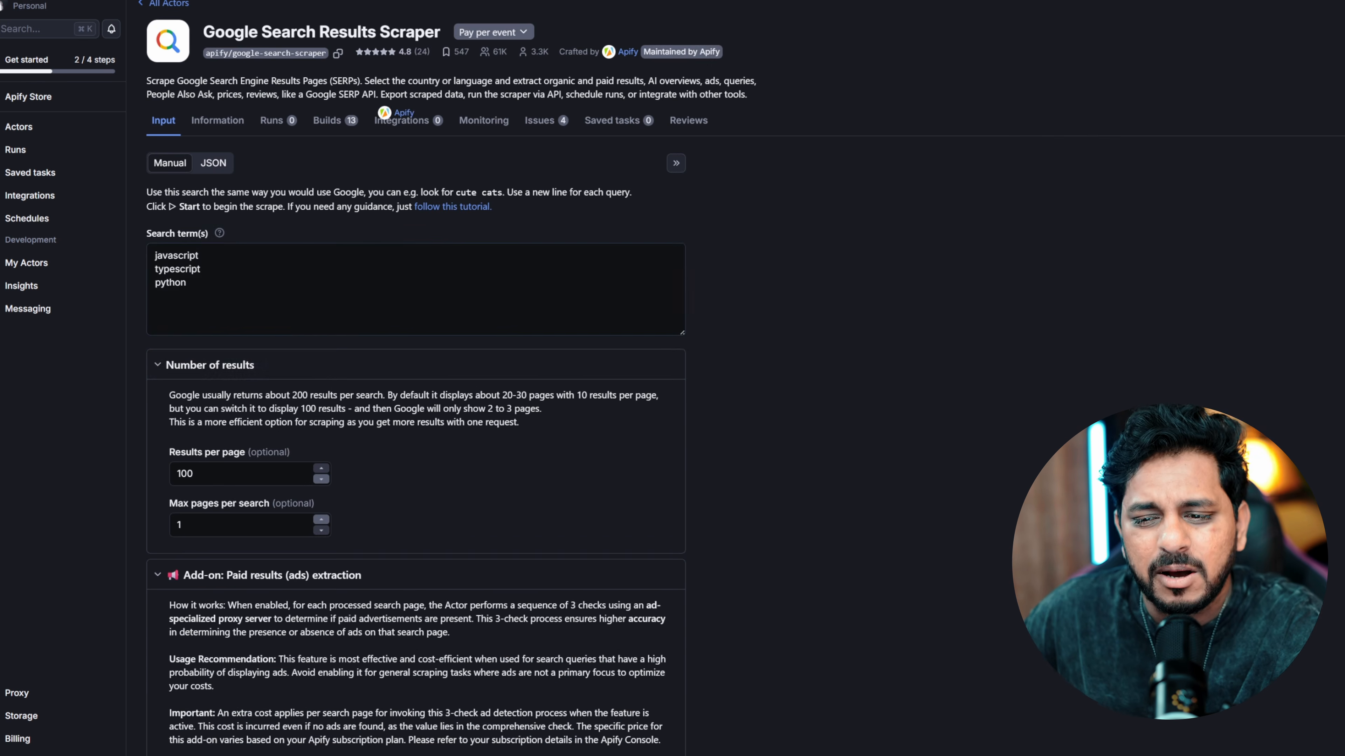
# Open the scraper's API endpoints and copy the "Run Actor synchronously and get dataset items" endpoint URL
pyautogui.click(170, 365)
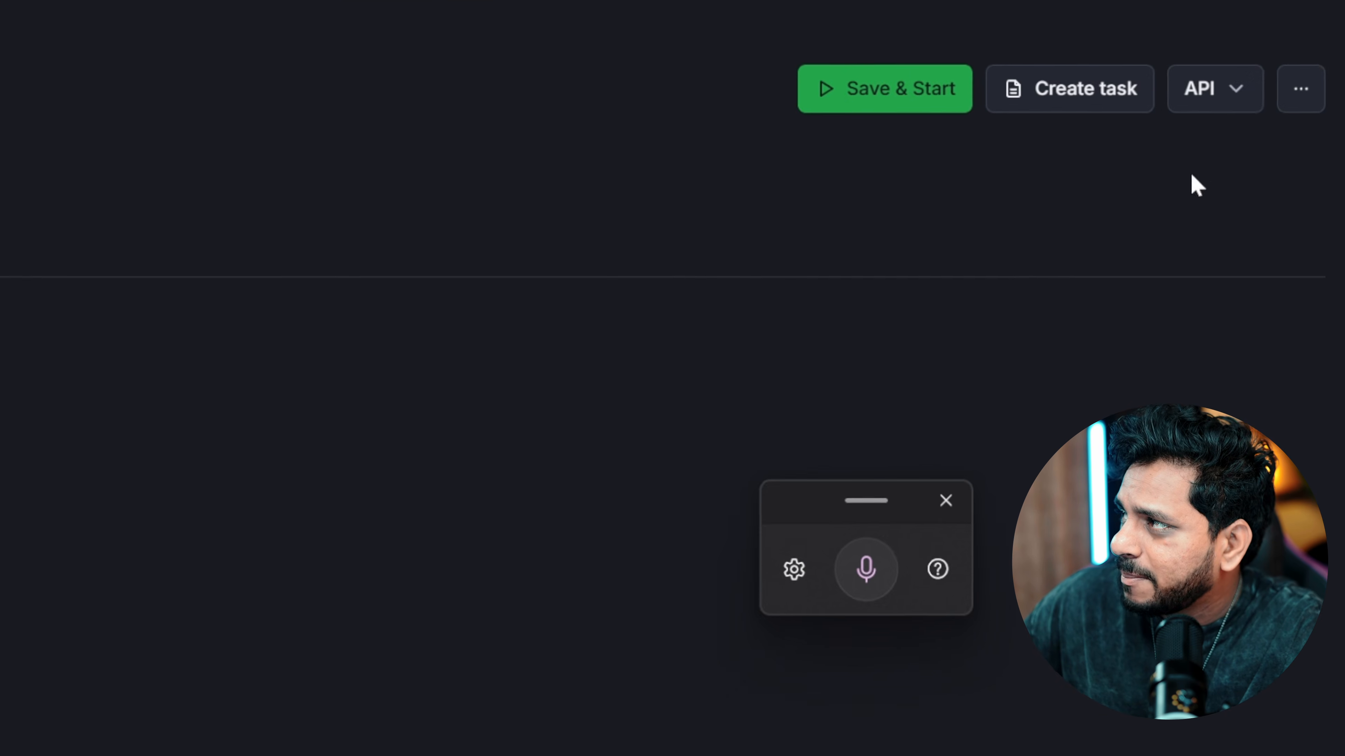
pyautogui.click(1247, 94)
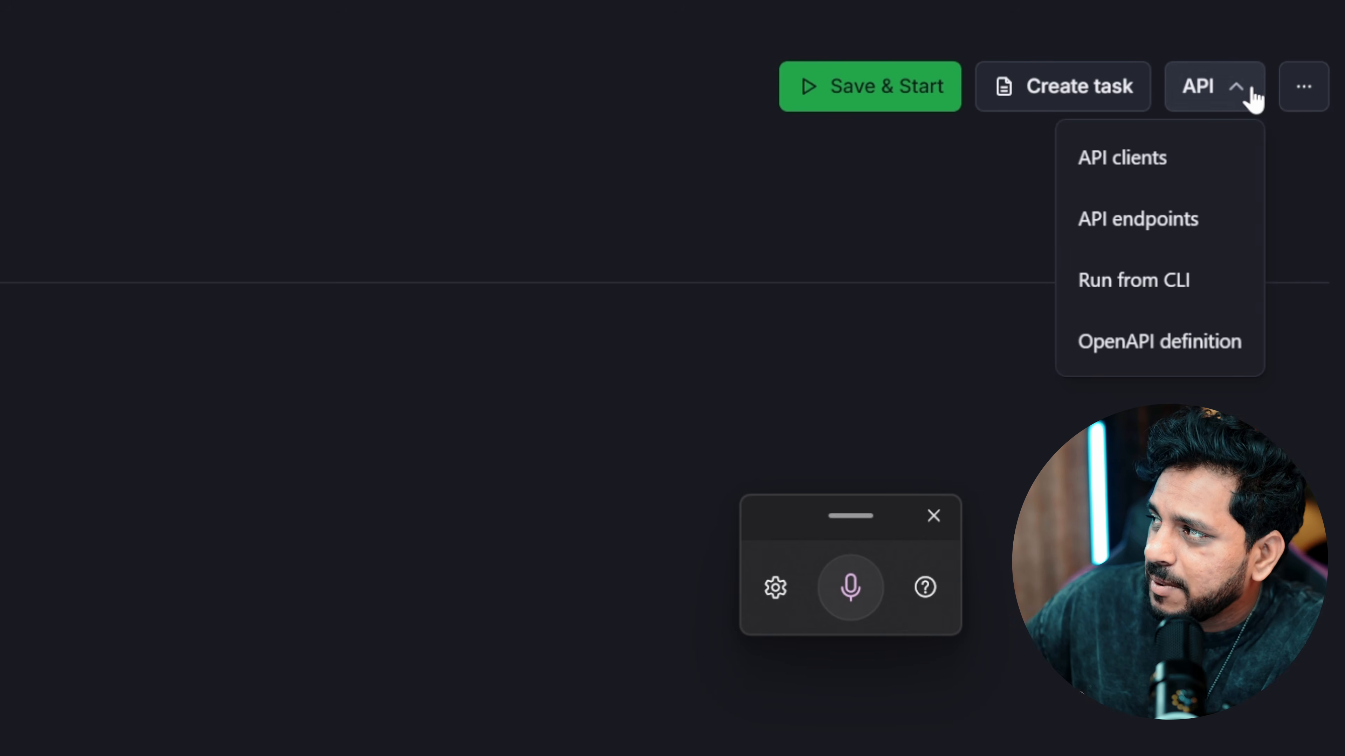
pyautogui.click(1136, 221)
pyautogui.scroll(-5, 512, 452)
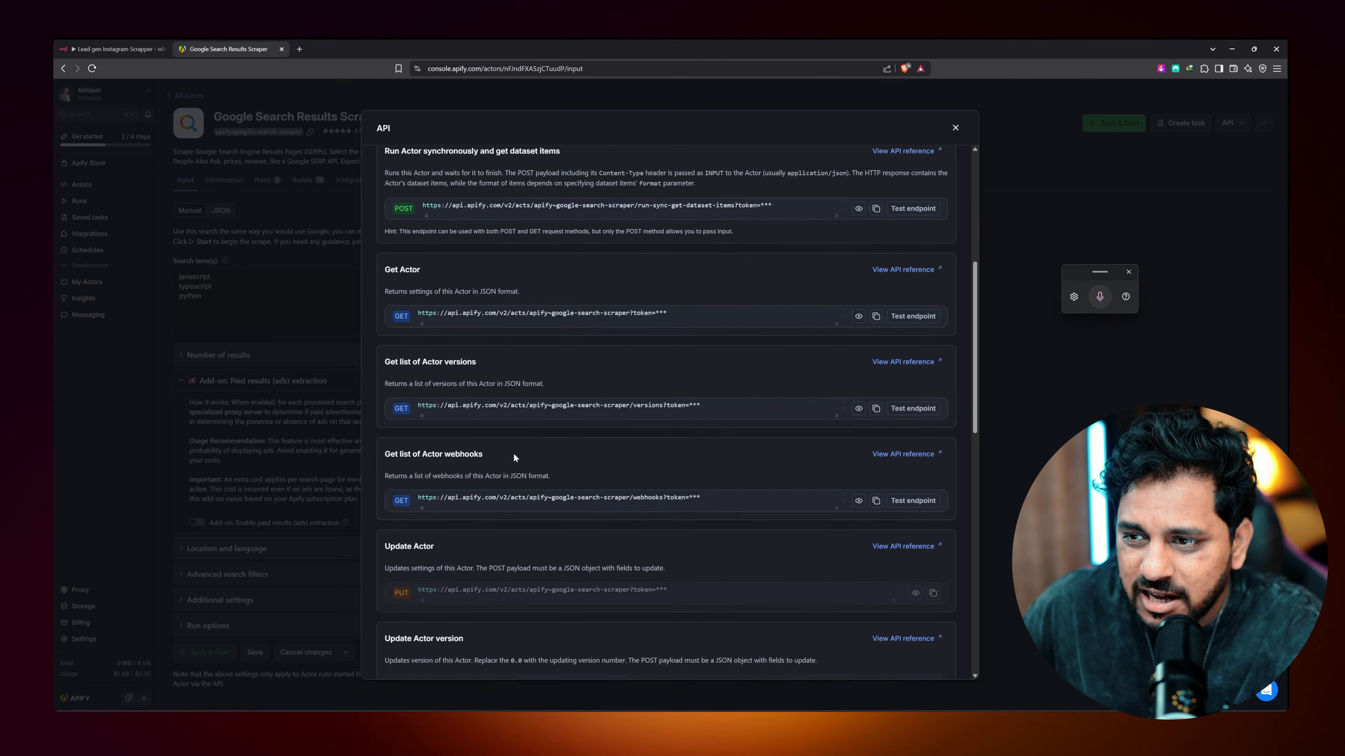
pyautogui.scroll(3, 512, 453)
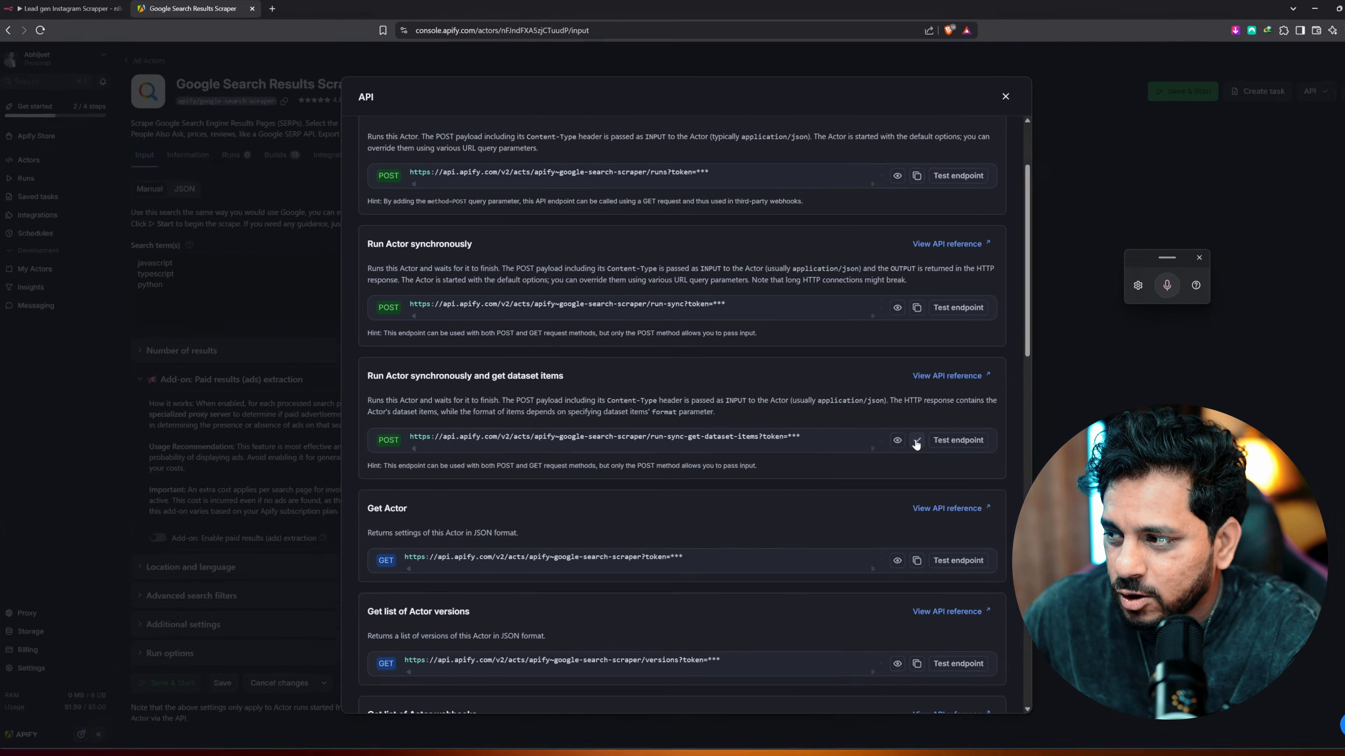
pyautogui.click(875, 435)
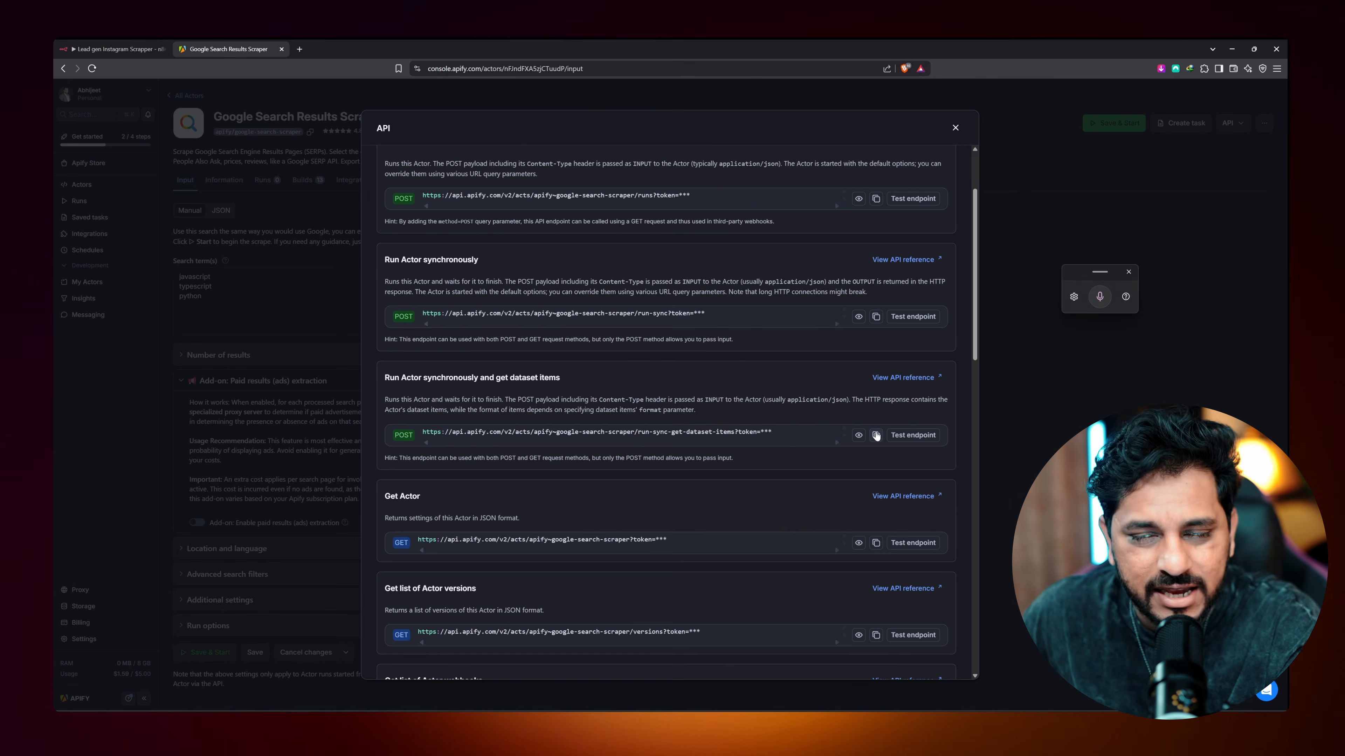
# In the n8n HTTP Request node, paste the copied endpoint URL, including its API token, as the request URL
pyautogui.click(91, 49)
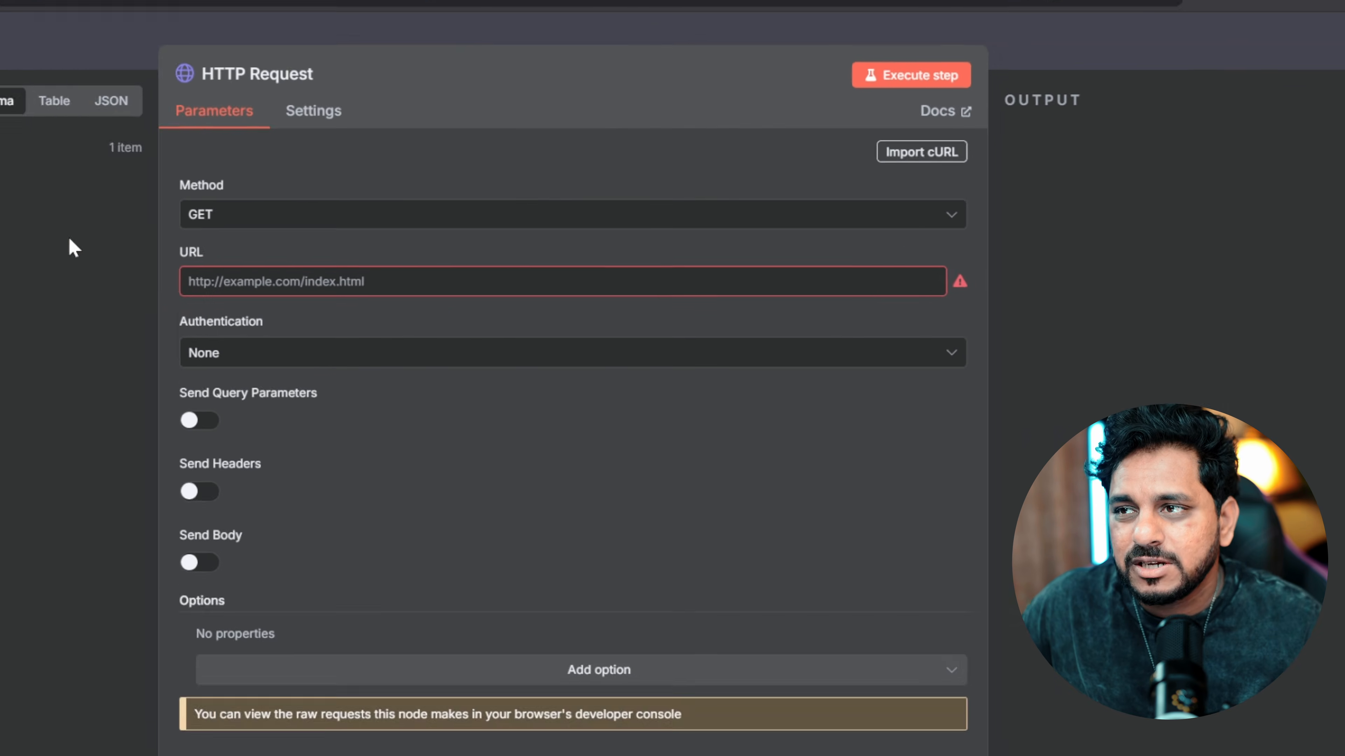
pyautogui.hotkey('ctrl', 'v')
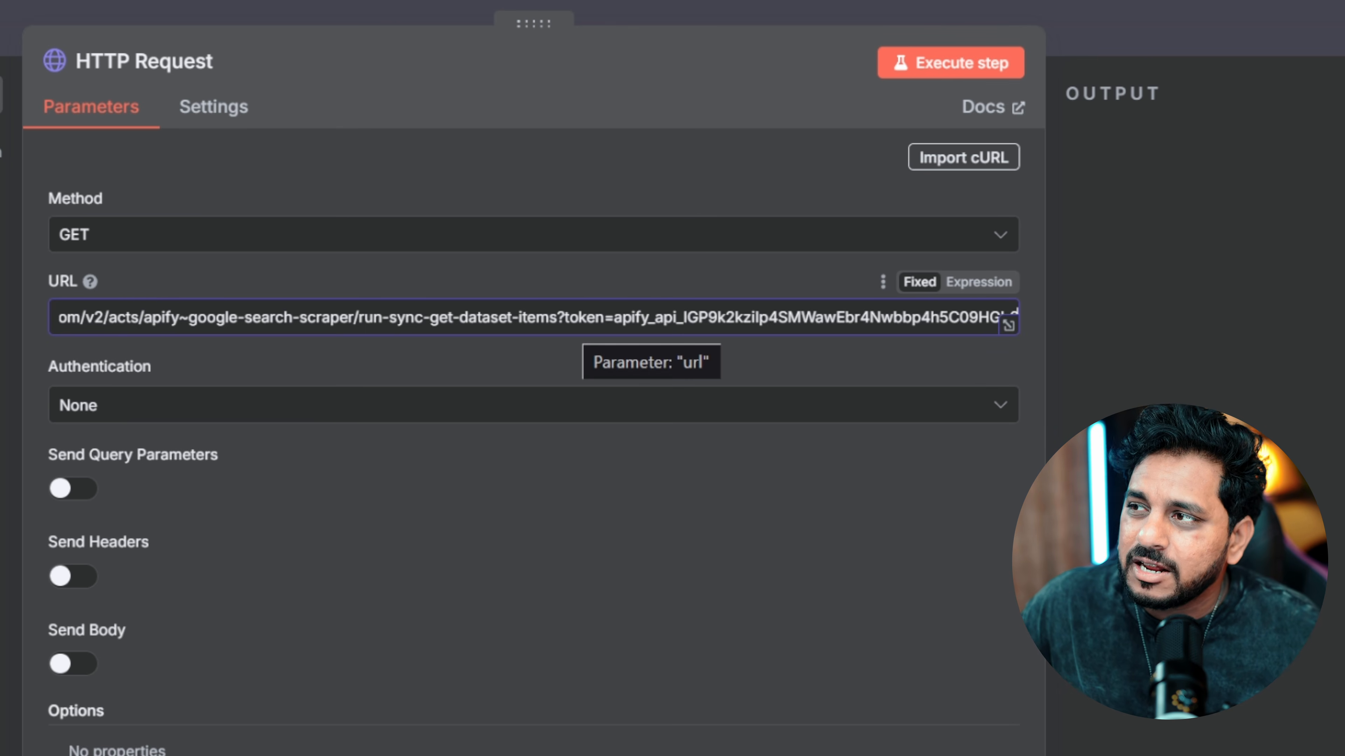
pyautogui.moveTo(697, 318); pyautogui.dragTo(56, 318)
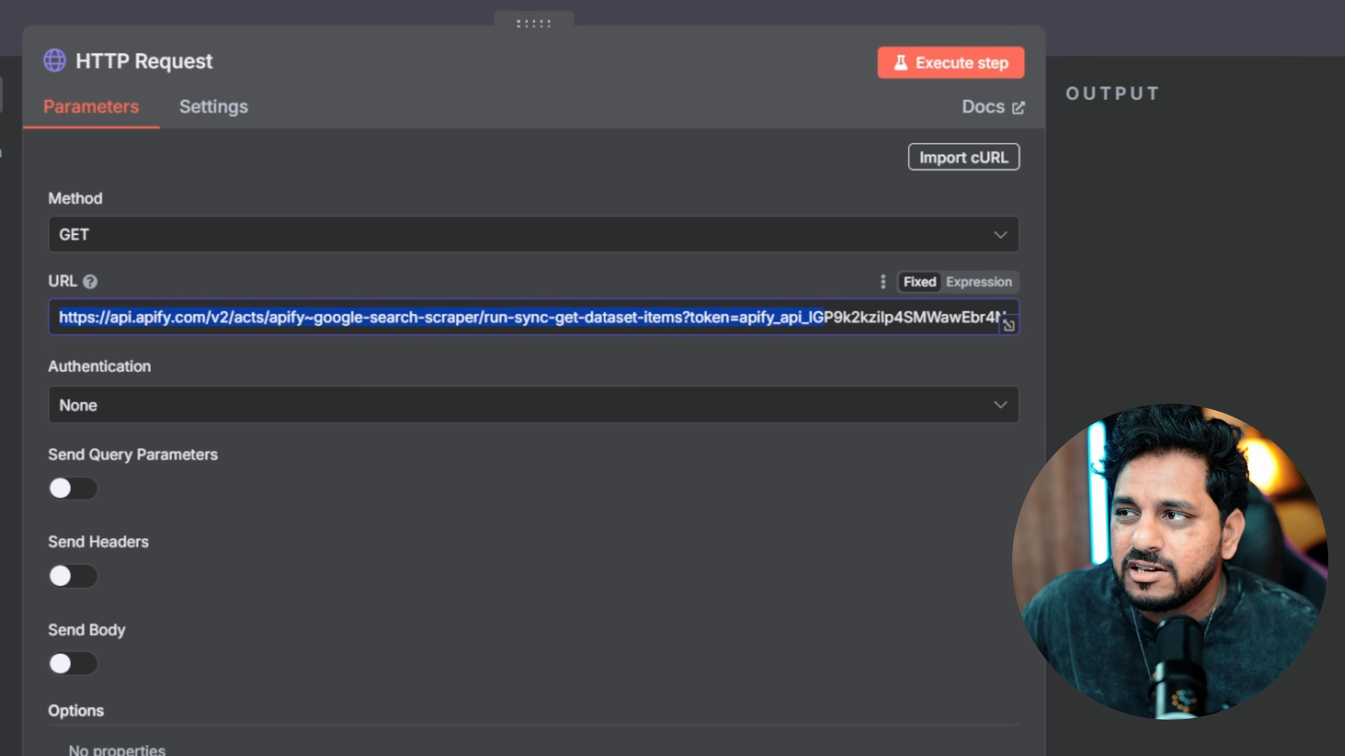
pyautogui.click(384, 345)
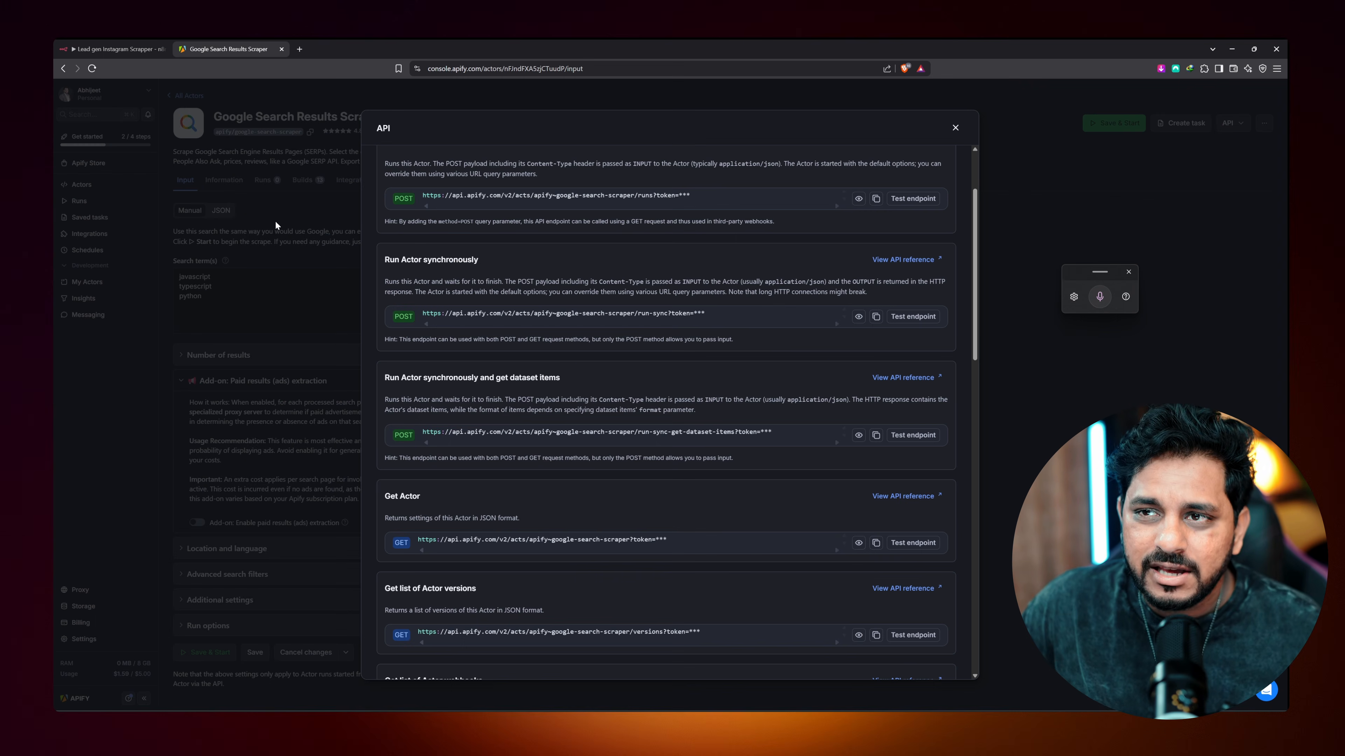
# Back in Apify, close the API endpoints, show the Google Search Results Scraper's input as JSON, and copy all of it
pyautogui.click(276, 222)
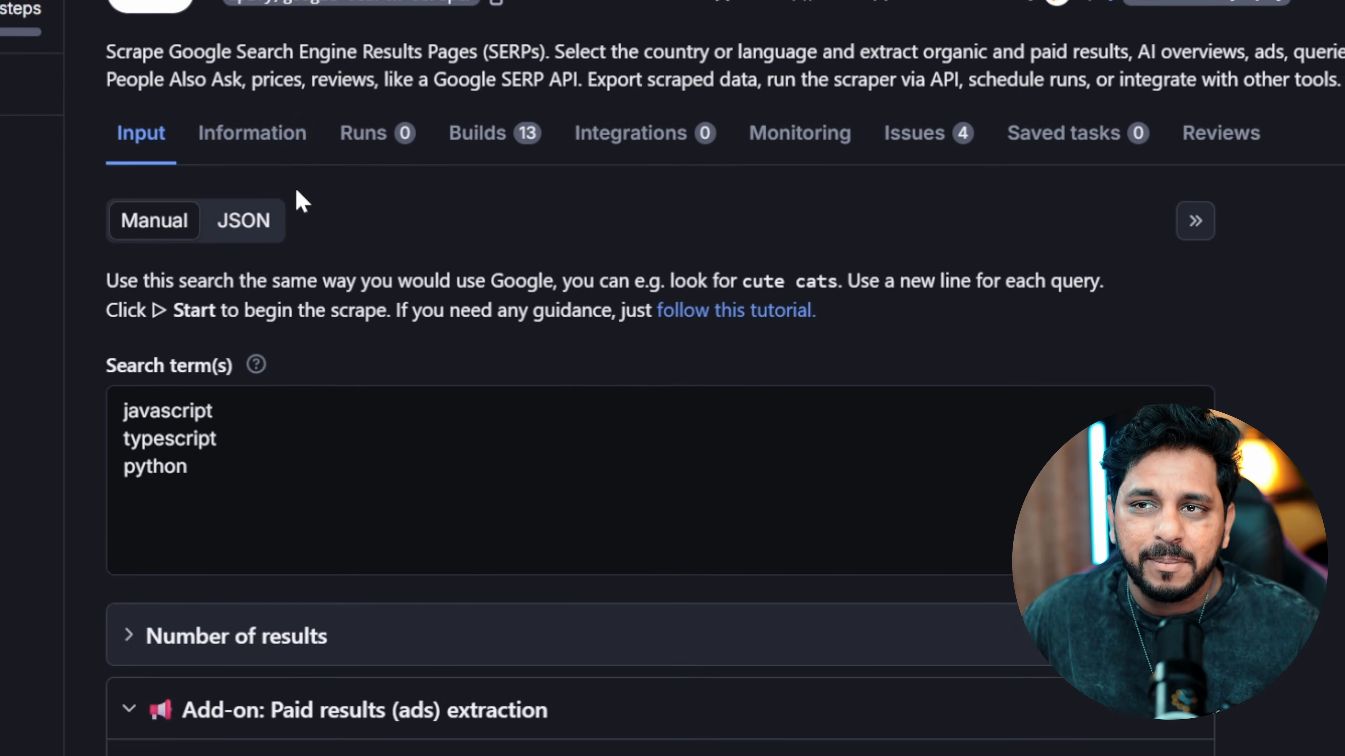
pyautogui.click(227, 213)
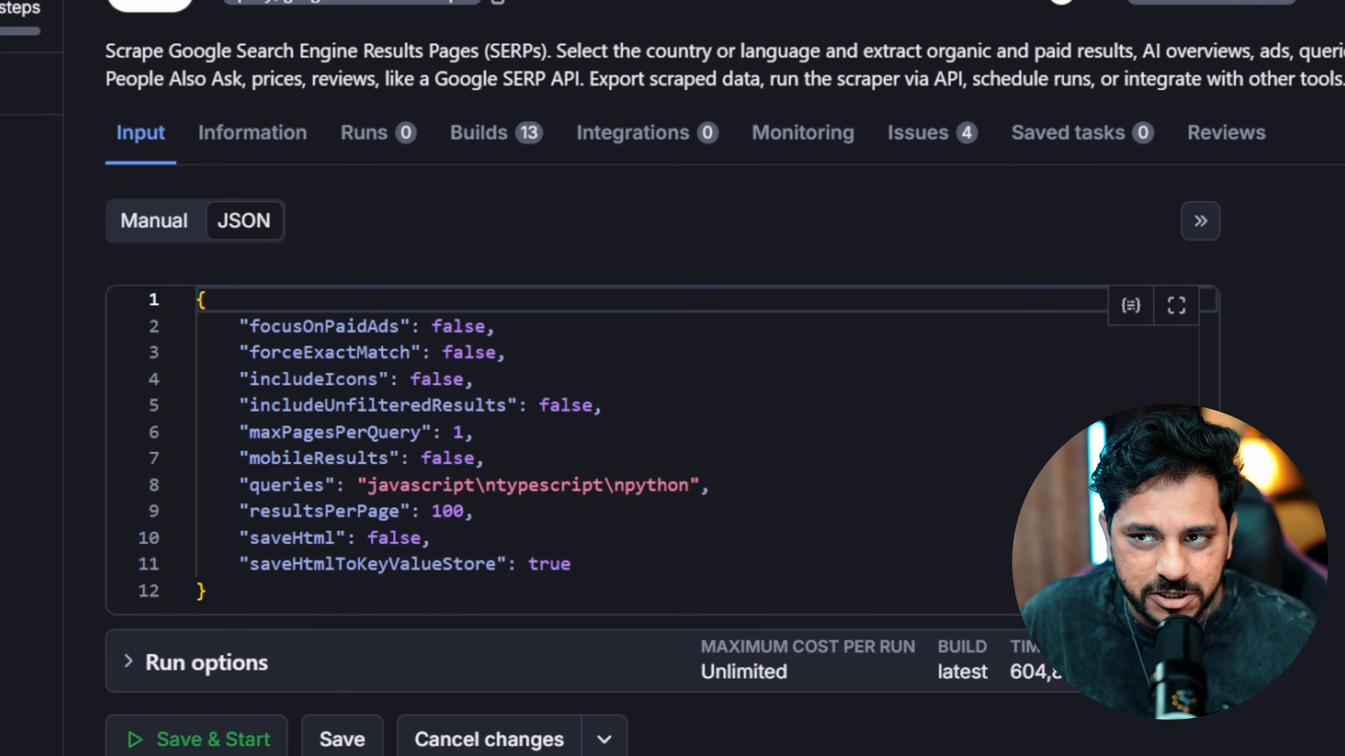
pyautogui.click(208, 592)
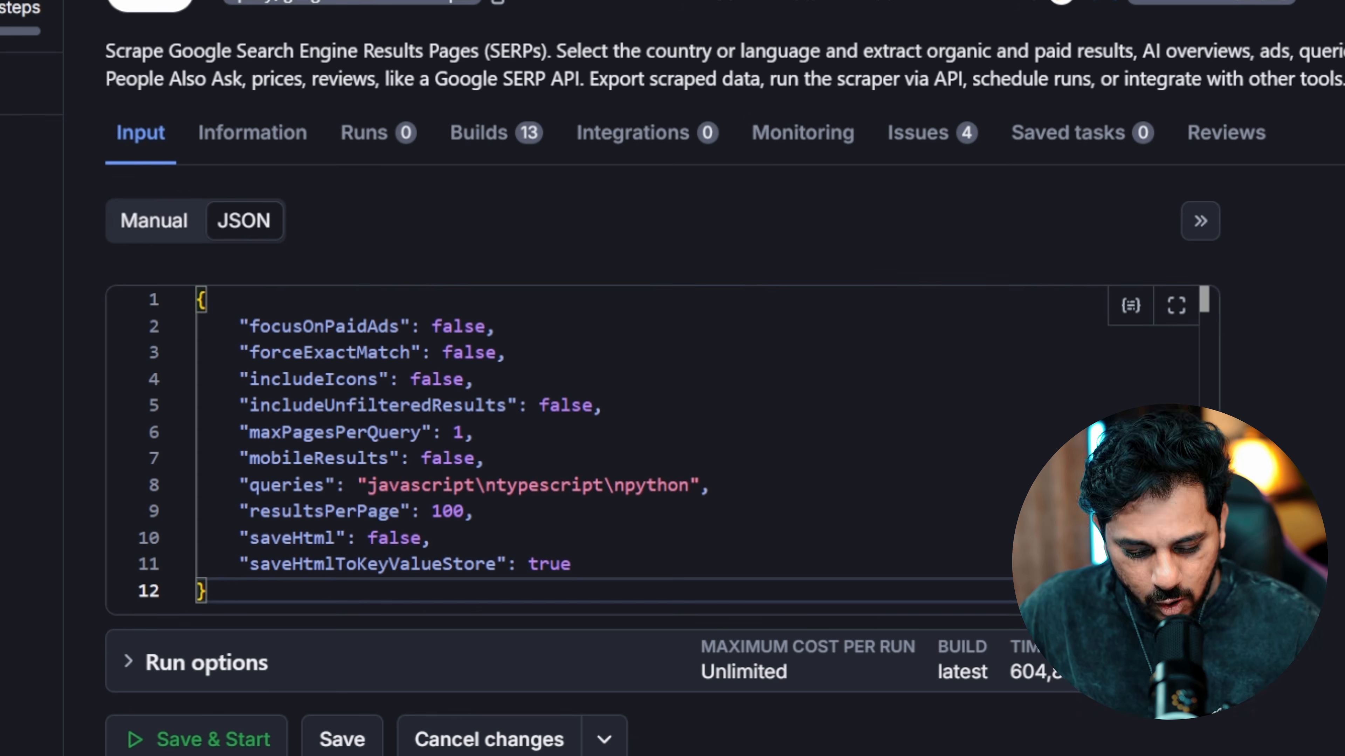
pyautogui.hotkey('ctrl', 'a')
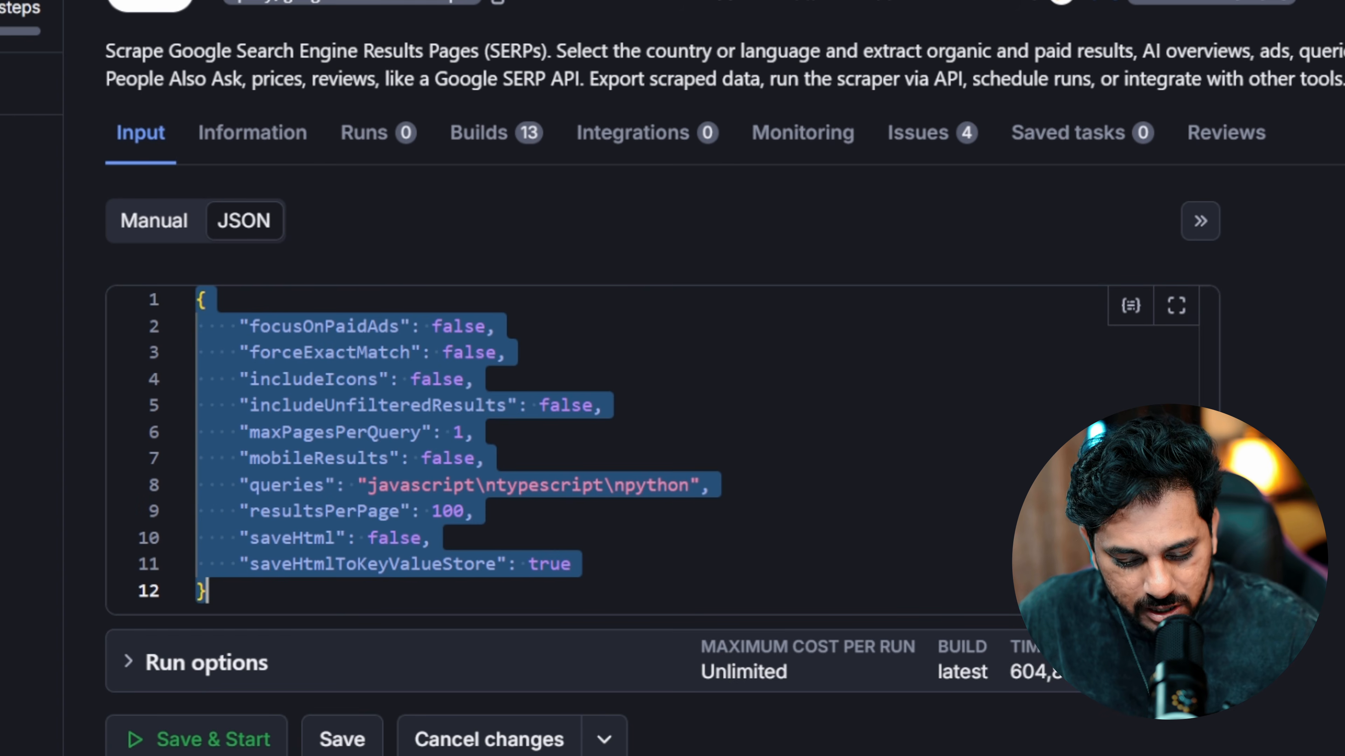
# In the n8n HTTP Request node, enable Send Body with content type JSON, specified Using JSON, and paste the copied scraper input
pyautogui.click(101, 44)
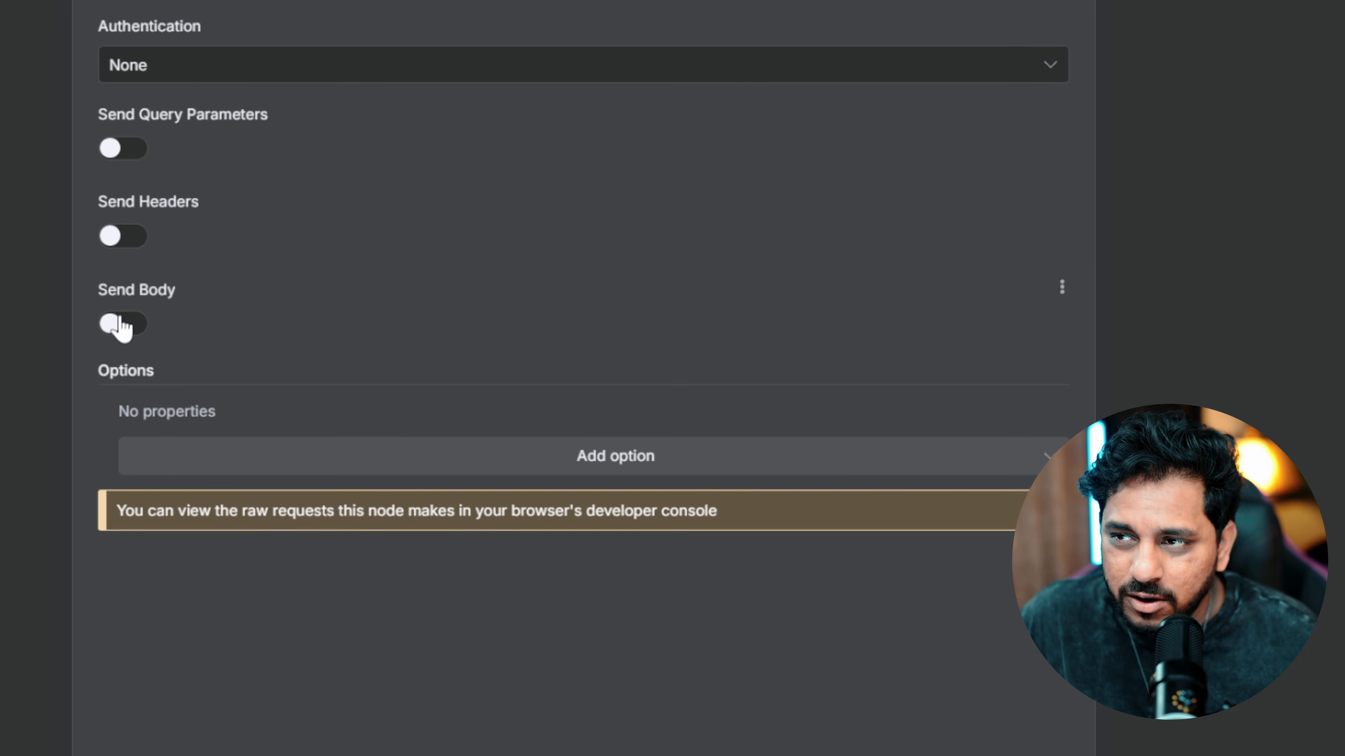
pyautogui.click(122, 325)
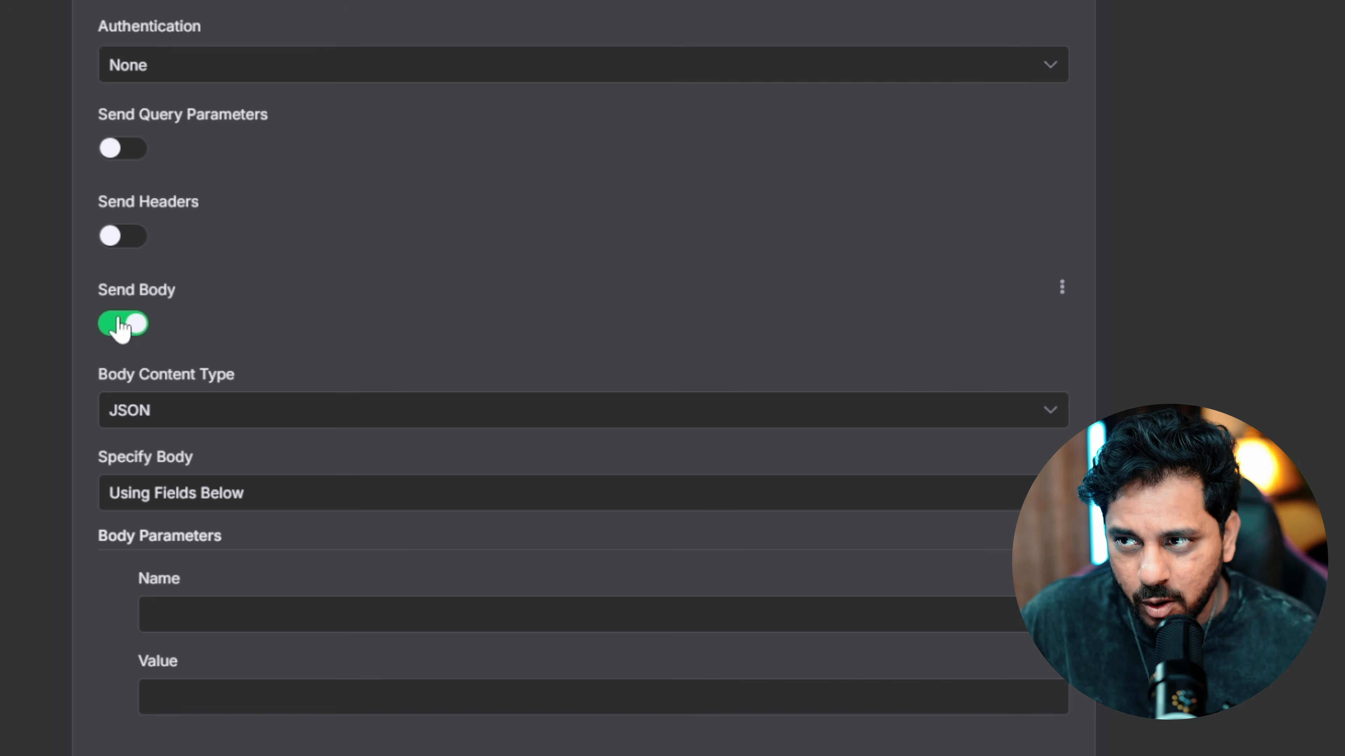
pyautogui.click(167, 418)
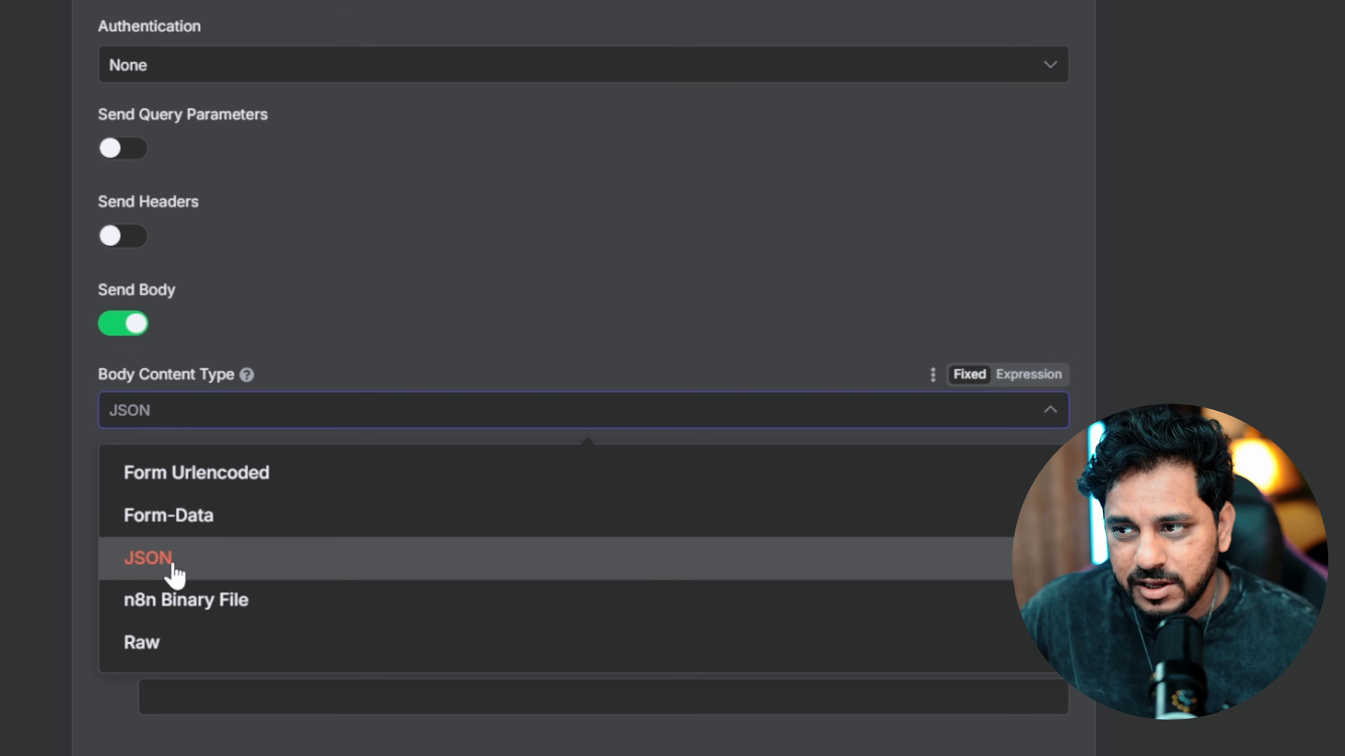
pyautogui.click(223, 571)
pyautogui.click(144, 507)
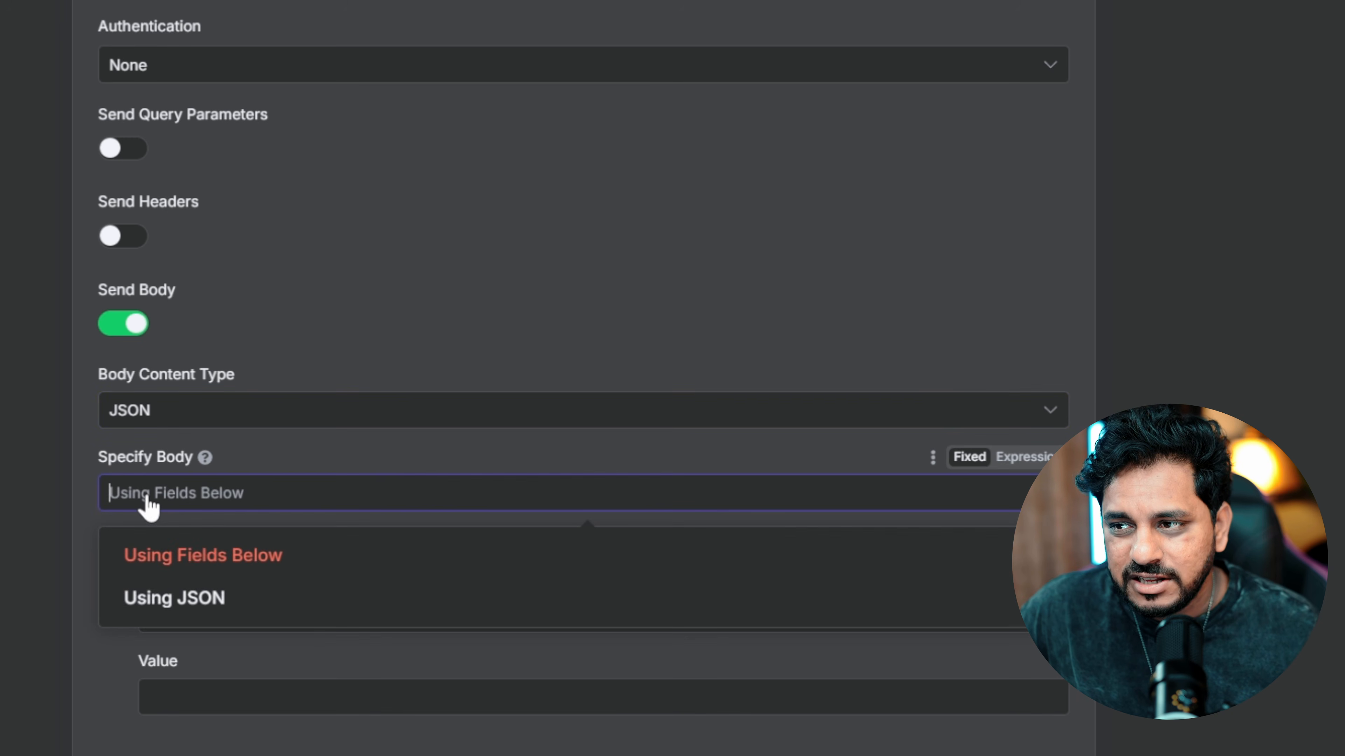
pyautogui.click(158, 579)
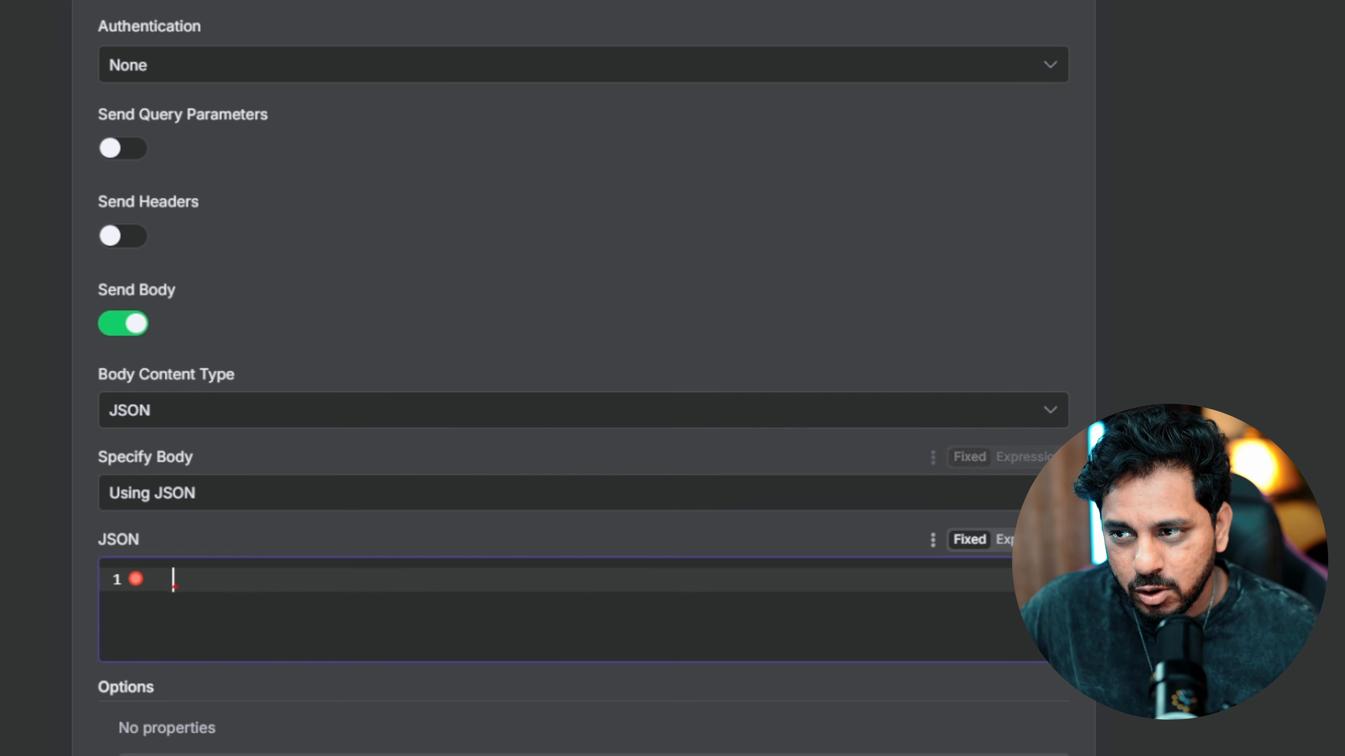
pyautogui.hotkey('ctrl', 'v')
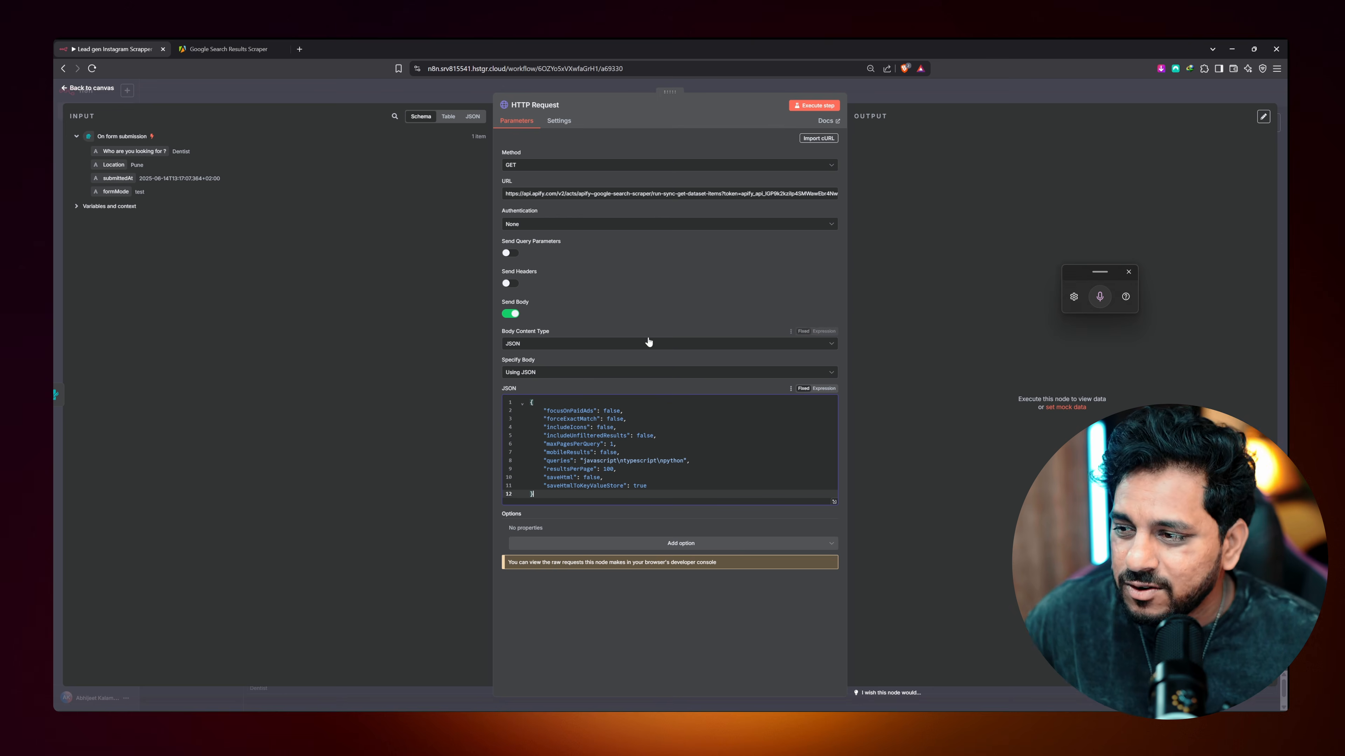
# Make the JSON body an expression and replace its queries value with "site:instagram.com + " in the enlarged editor
pyautogui.click(824, 388)
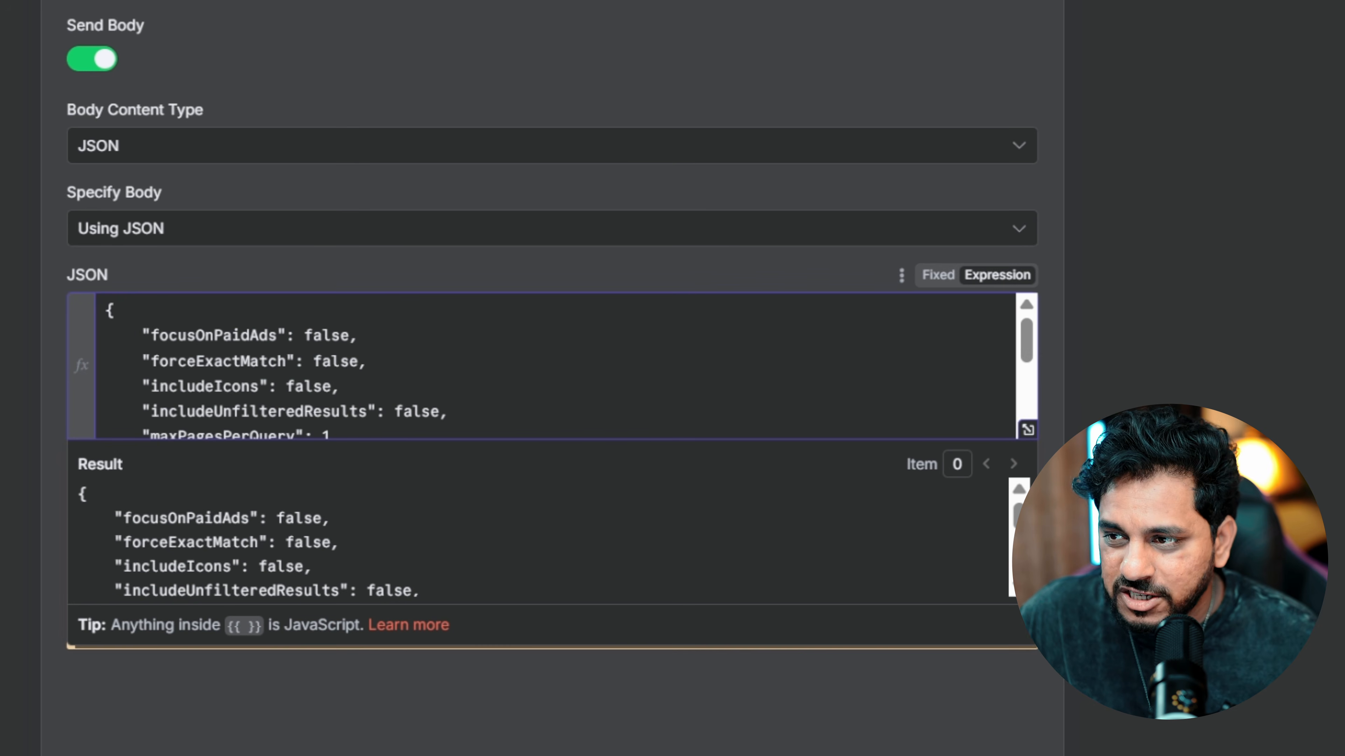
pyautogui.click(1027, 431)
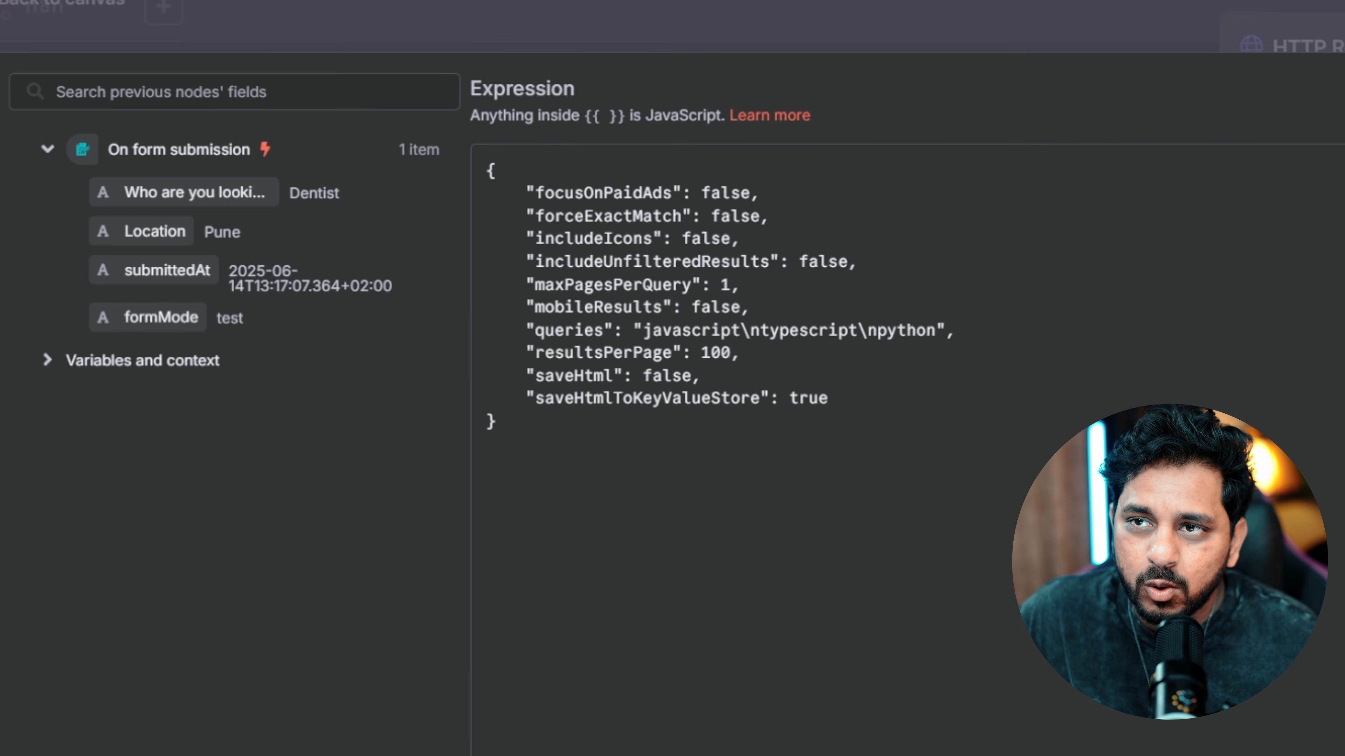
pyautogui.click(906, 330)
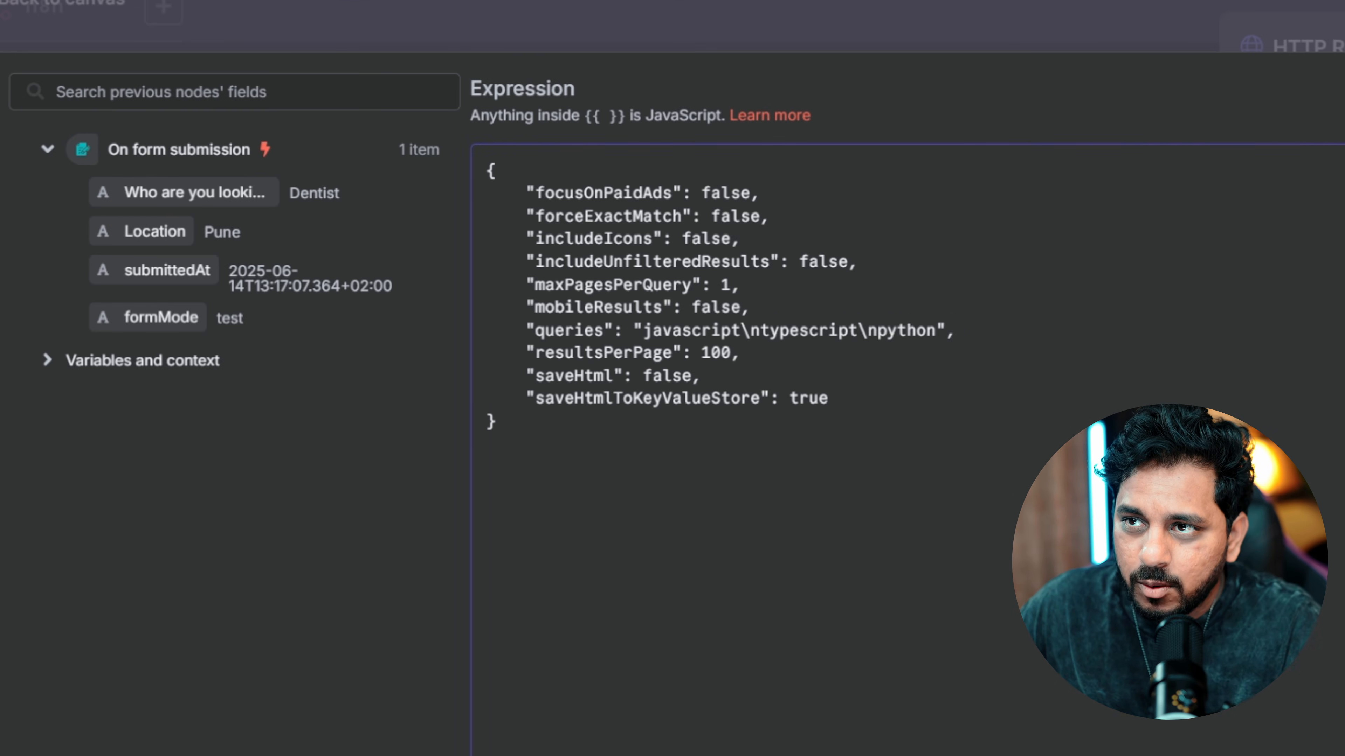
pyautogui.moveTo(936, 330); pyautogui.dragTo(662, 333)
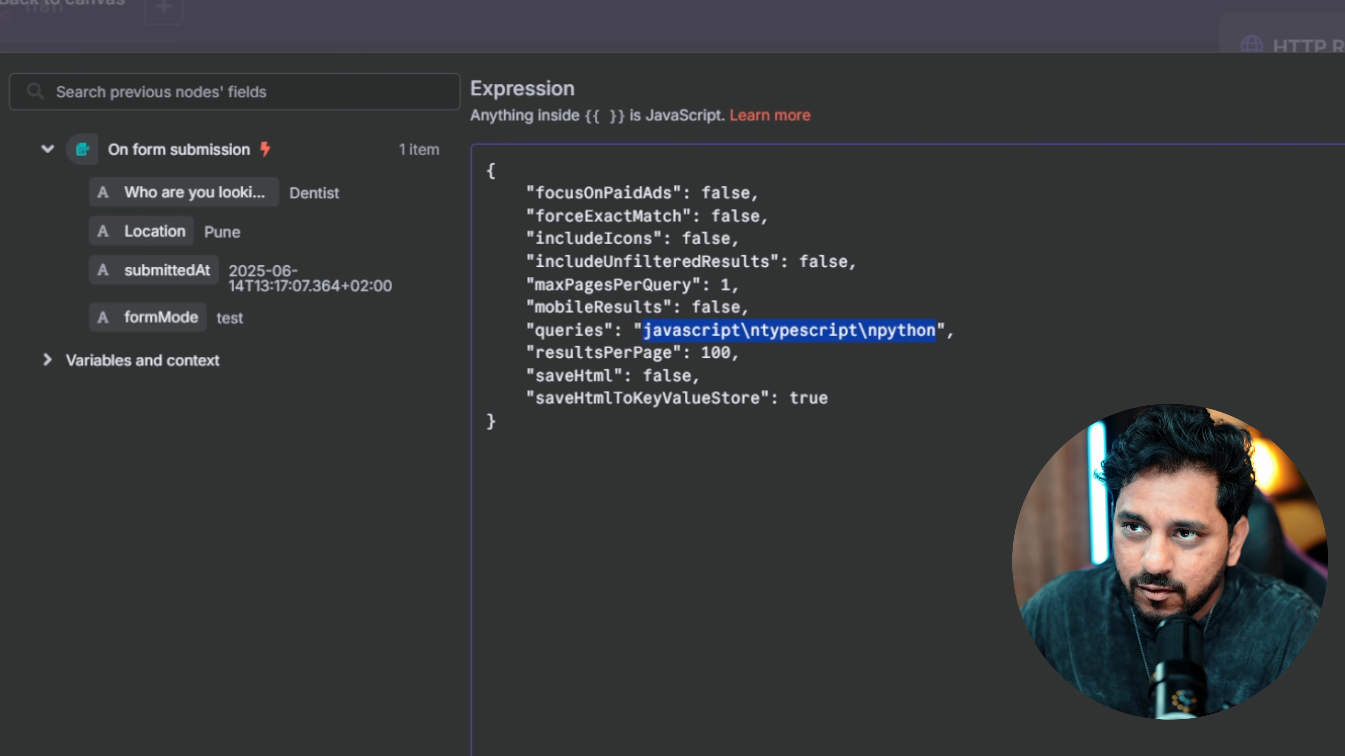
pyautogui.press('BackSpace')
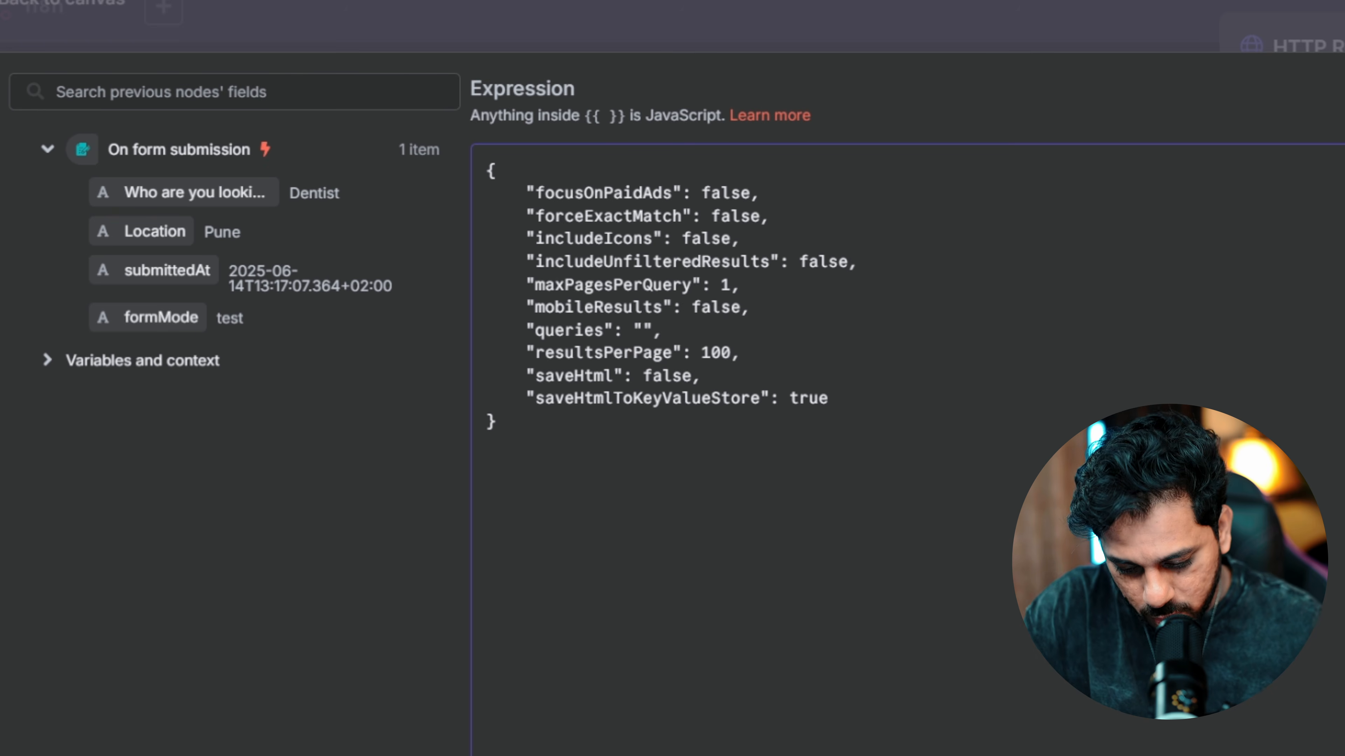
pyautogui.write('site:')
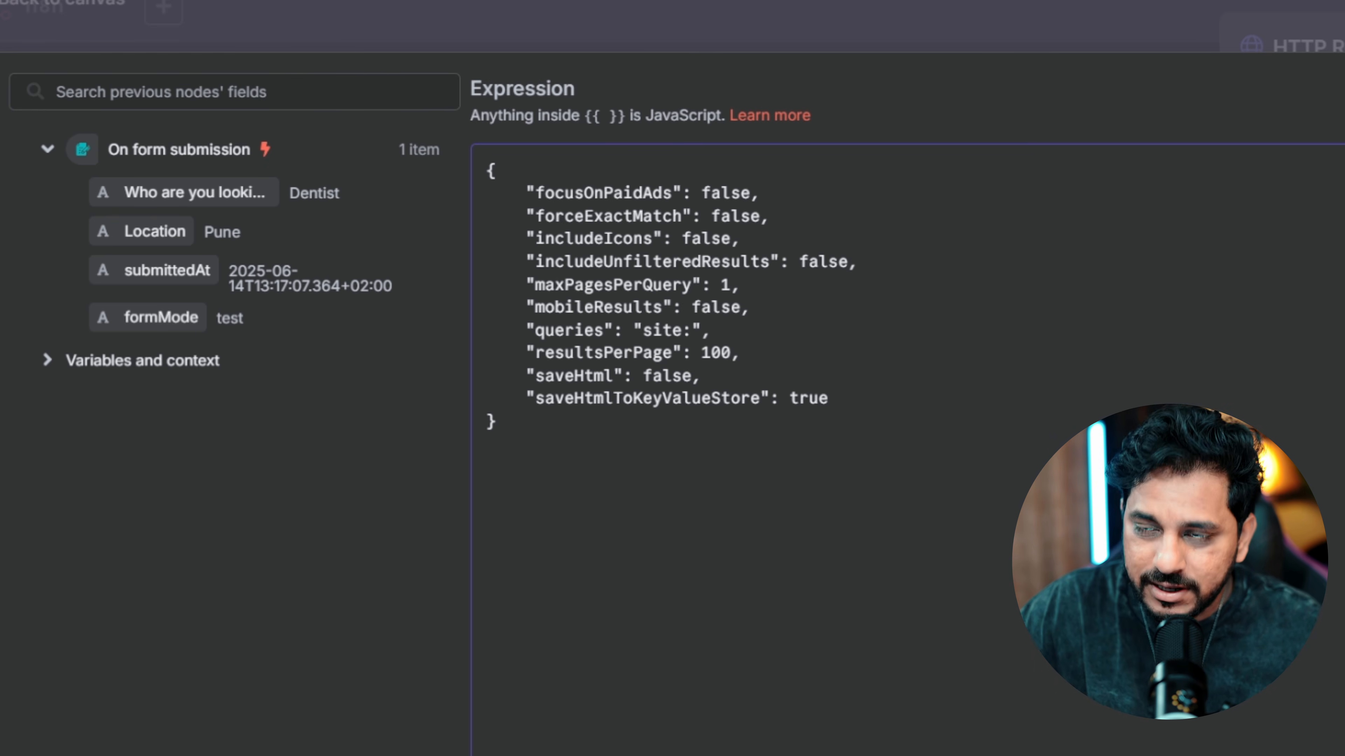
pyautogui.write('instagram')
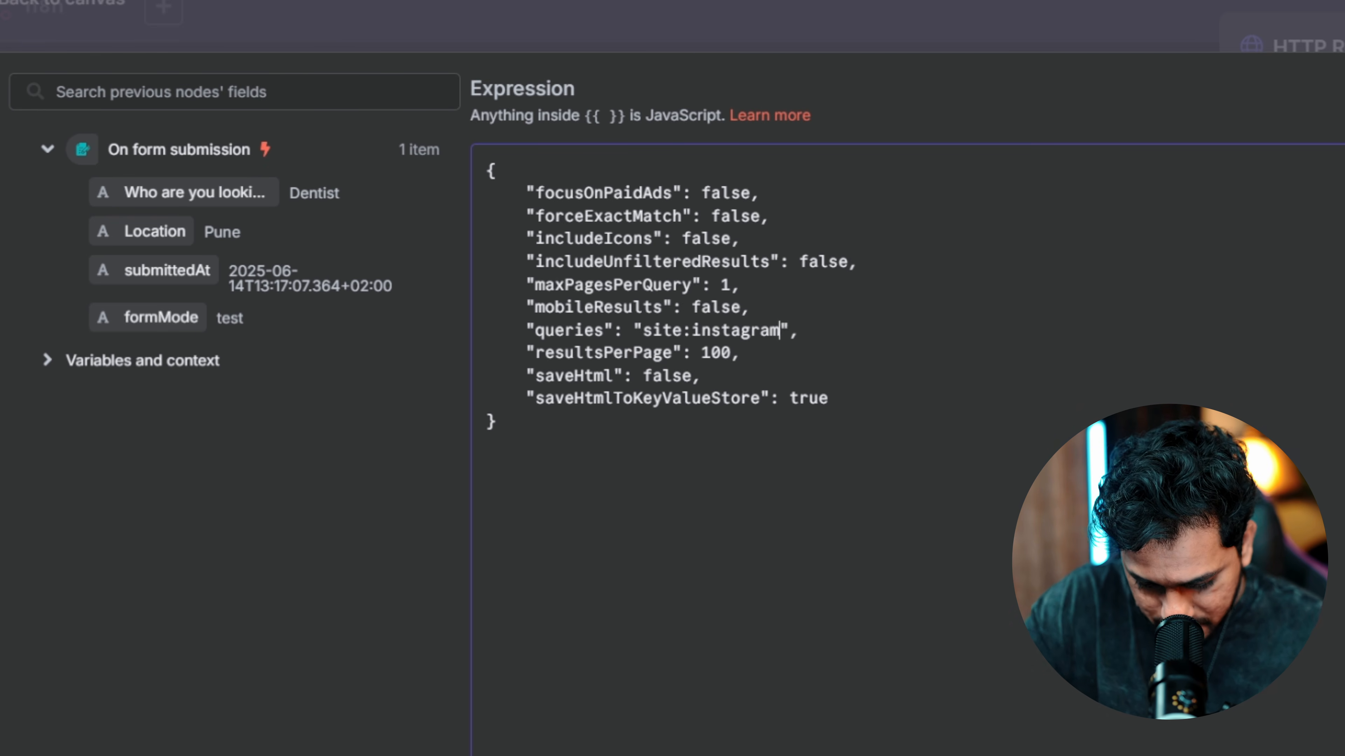
pyautogui.write('.com +')
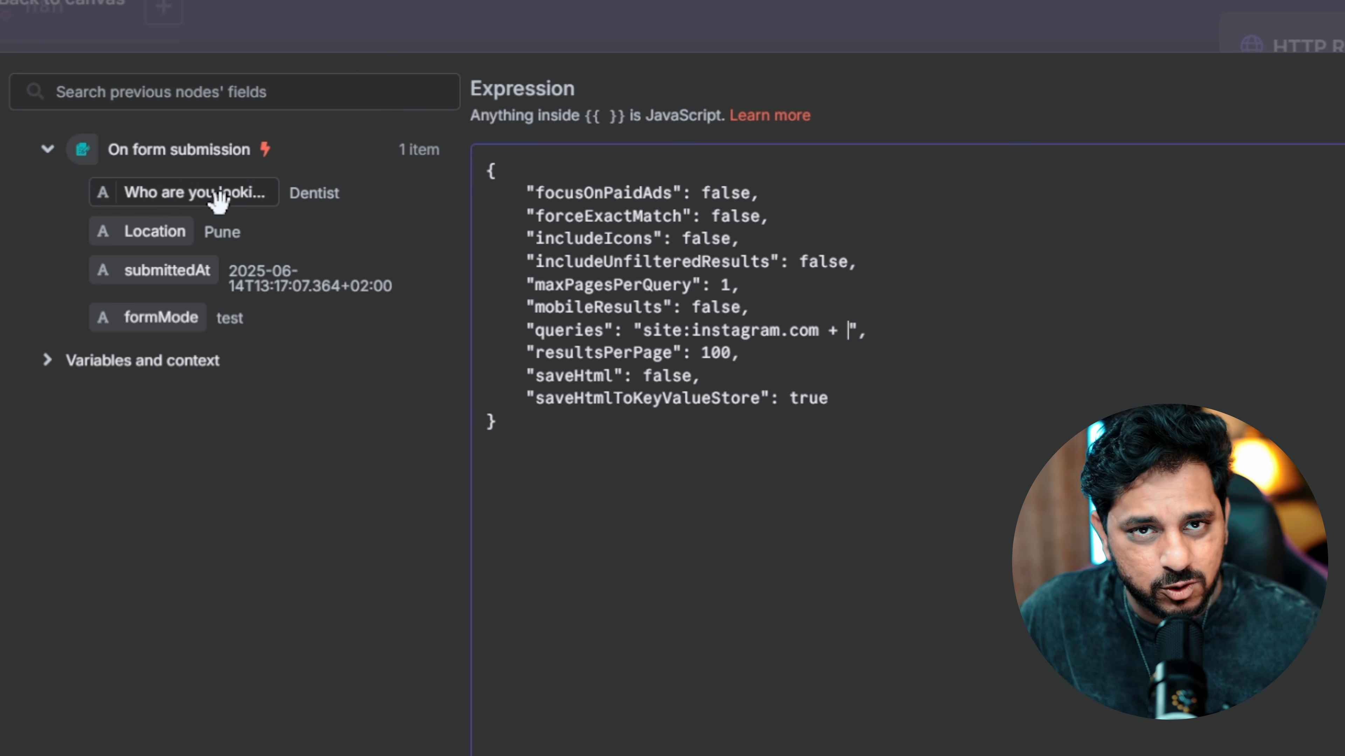
# Append the form's "Who are you looking for ?" and Location fields to the queries value, separated by a space, and close the expression editor
pyautogui.moveTo(217, 199); pyautogui.dragTo(847, 333)
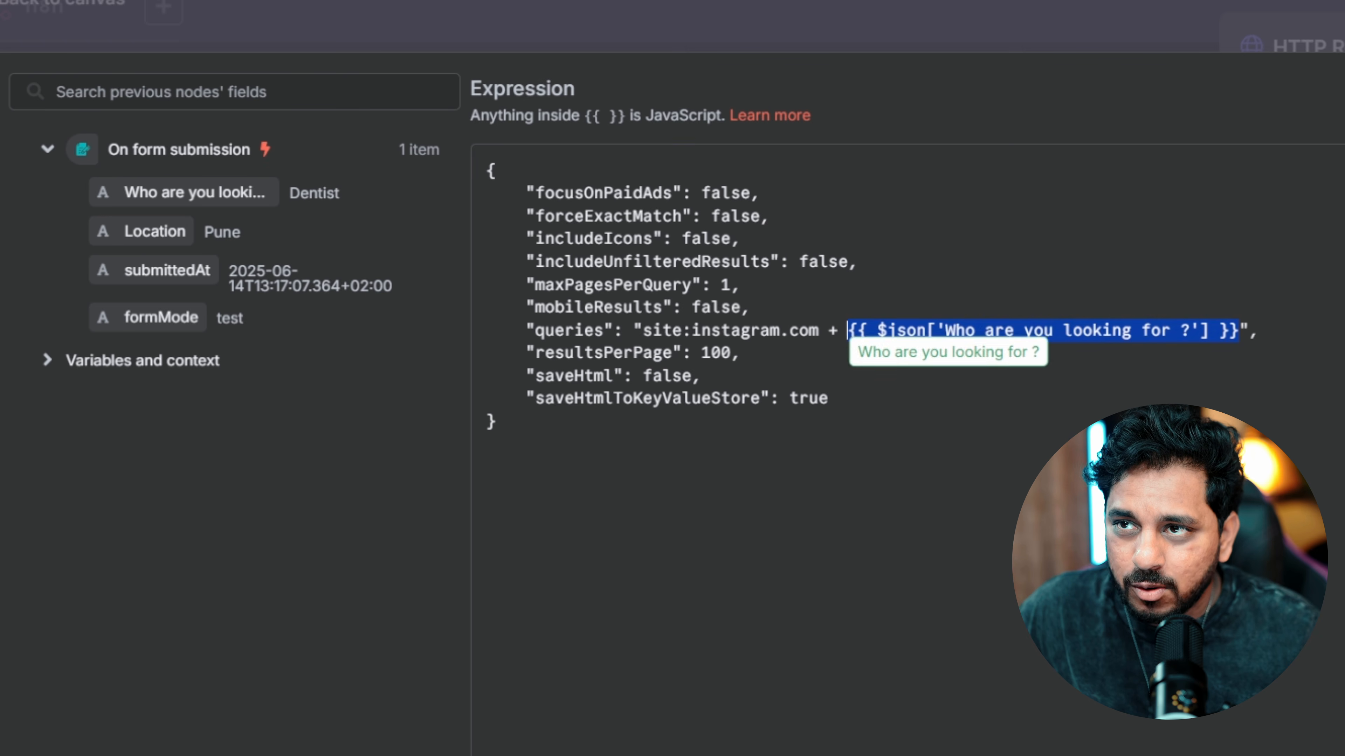
pyautogui.click(498, 423)
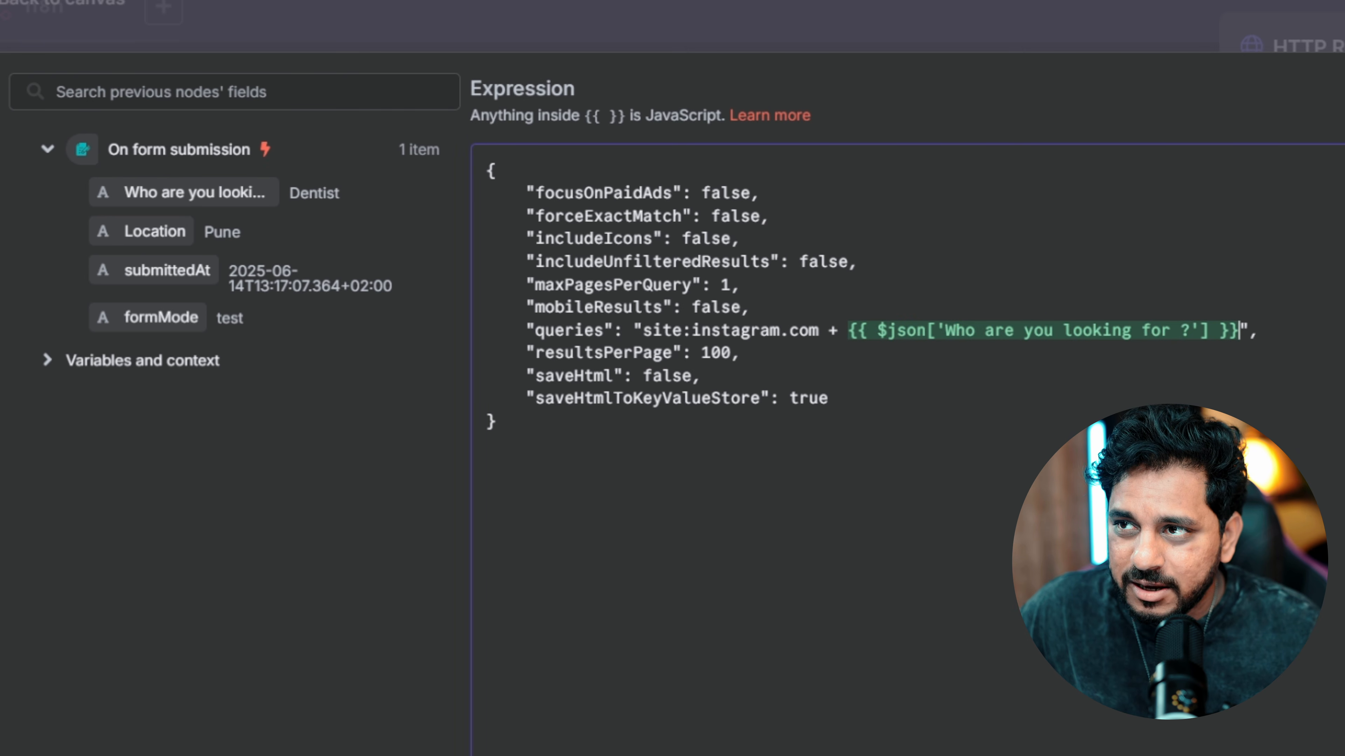
pyautogui.moveTo(139, 231); pyautogui.dragTo(1252, 331)
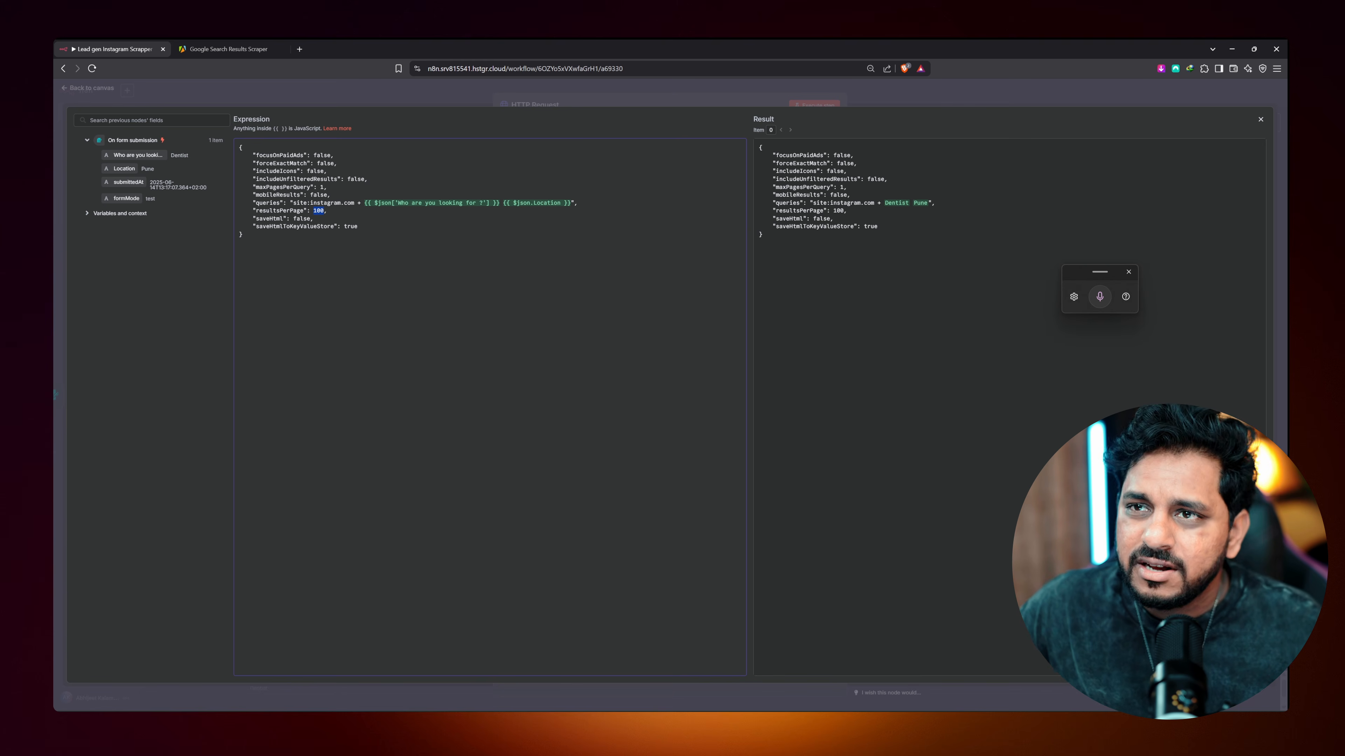
pyautogui.click(122, 100)
pyautogui.rightClick(674, 136)
pyautogui.click(643, 162)
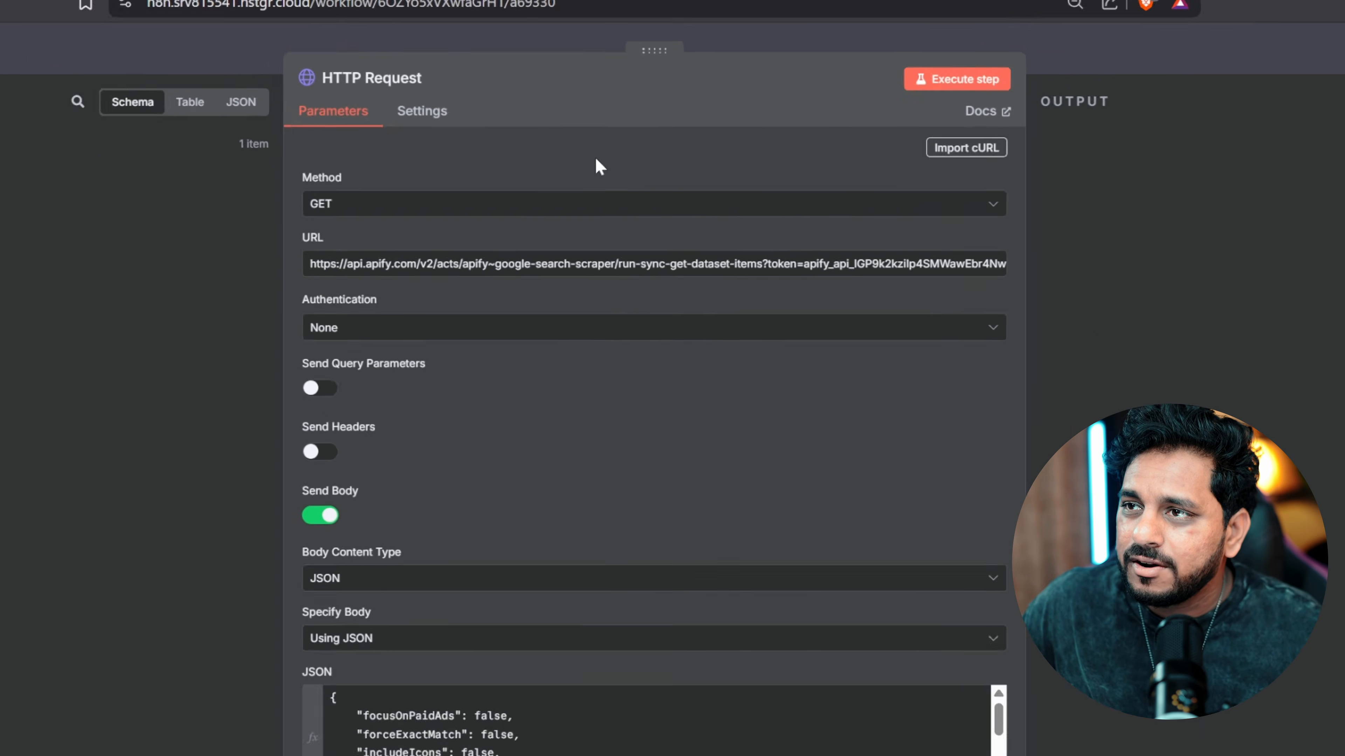
# Set the HTTP Request method to POST and execute the node
pyautogui.click(331, 211)
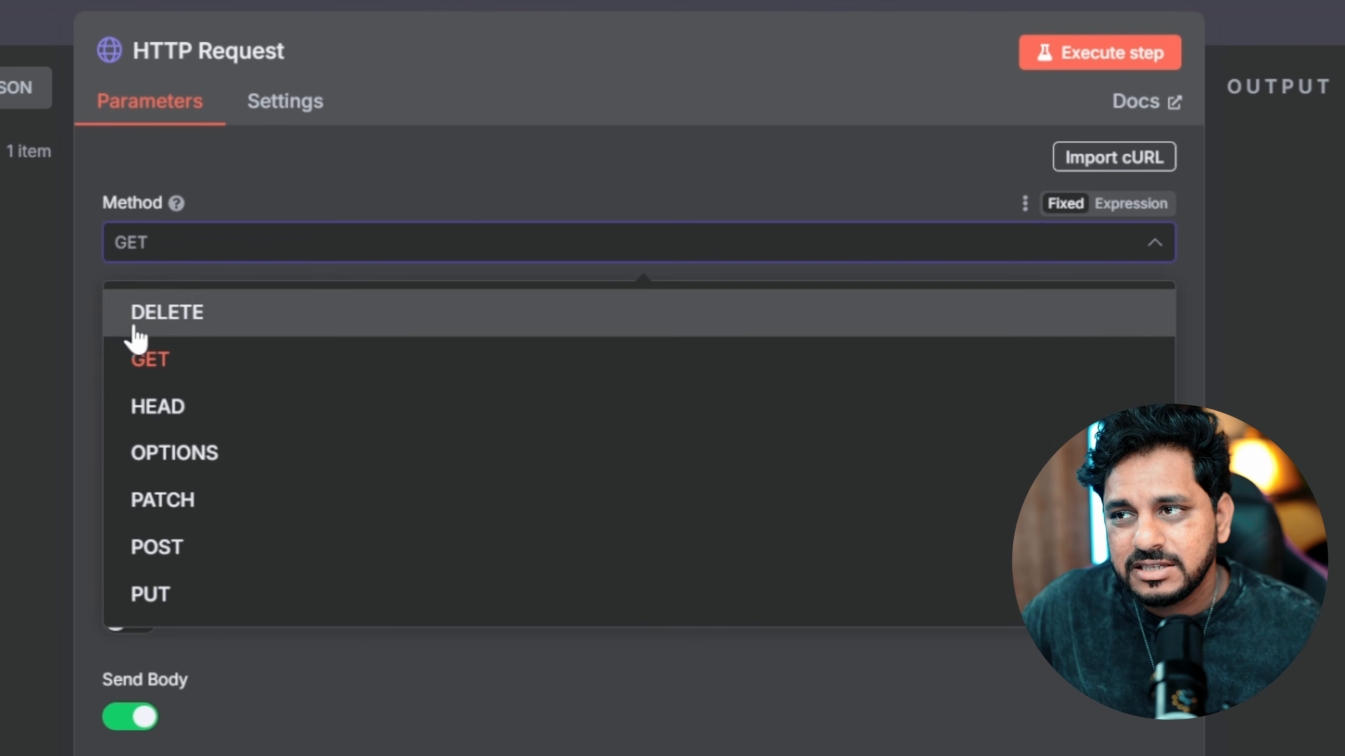
pyautogui.click(225, 551)
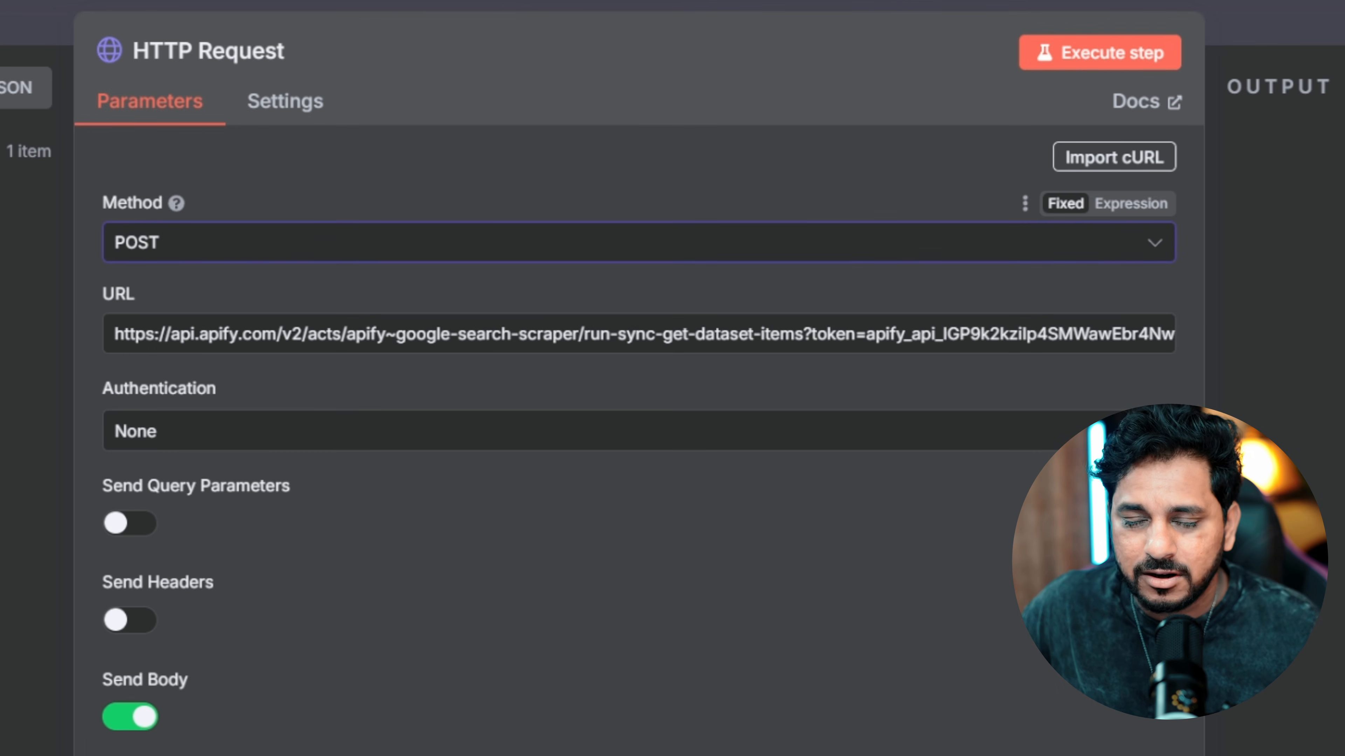
pyautogui.click(1067, 58)
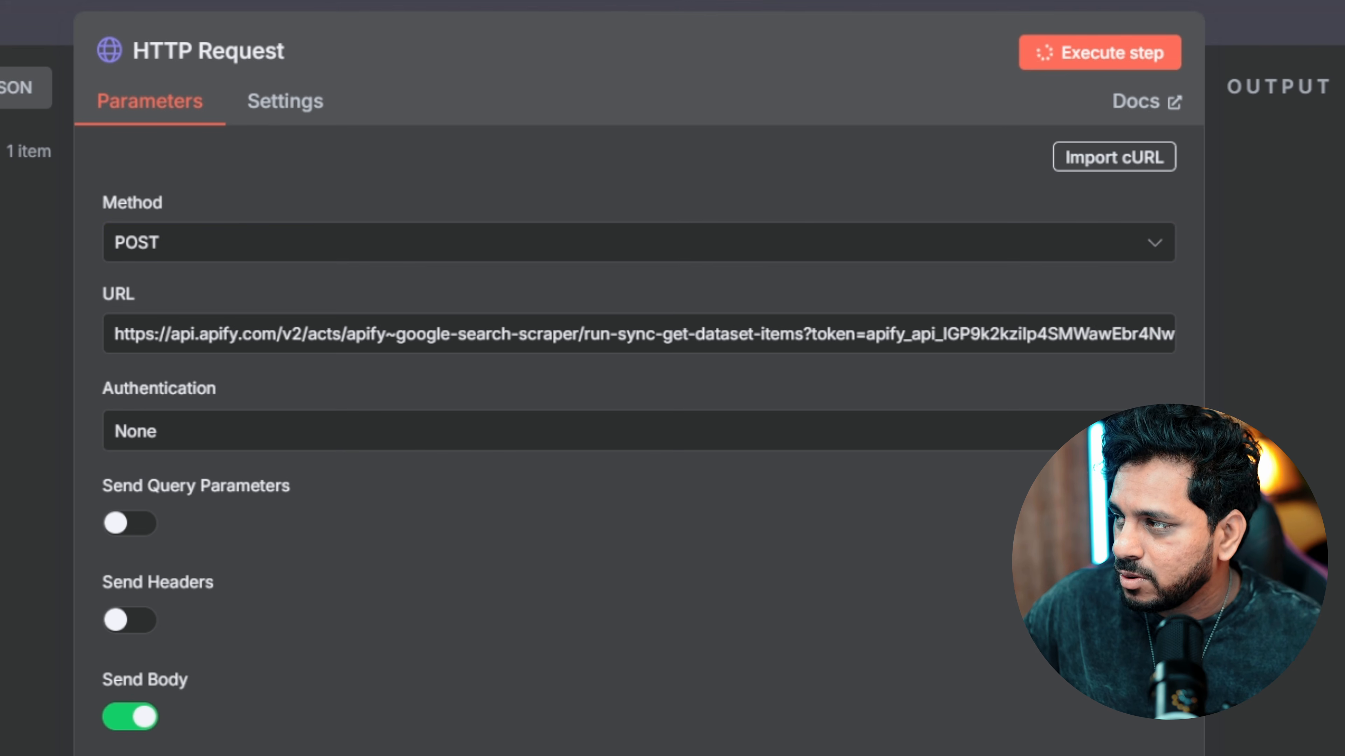
pyautogui.moveTo(1107, 646); pyautogui.dragTo(1252, 107)
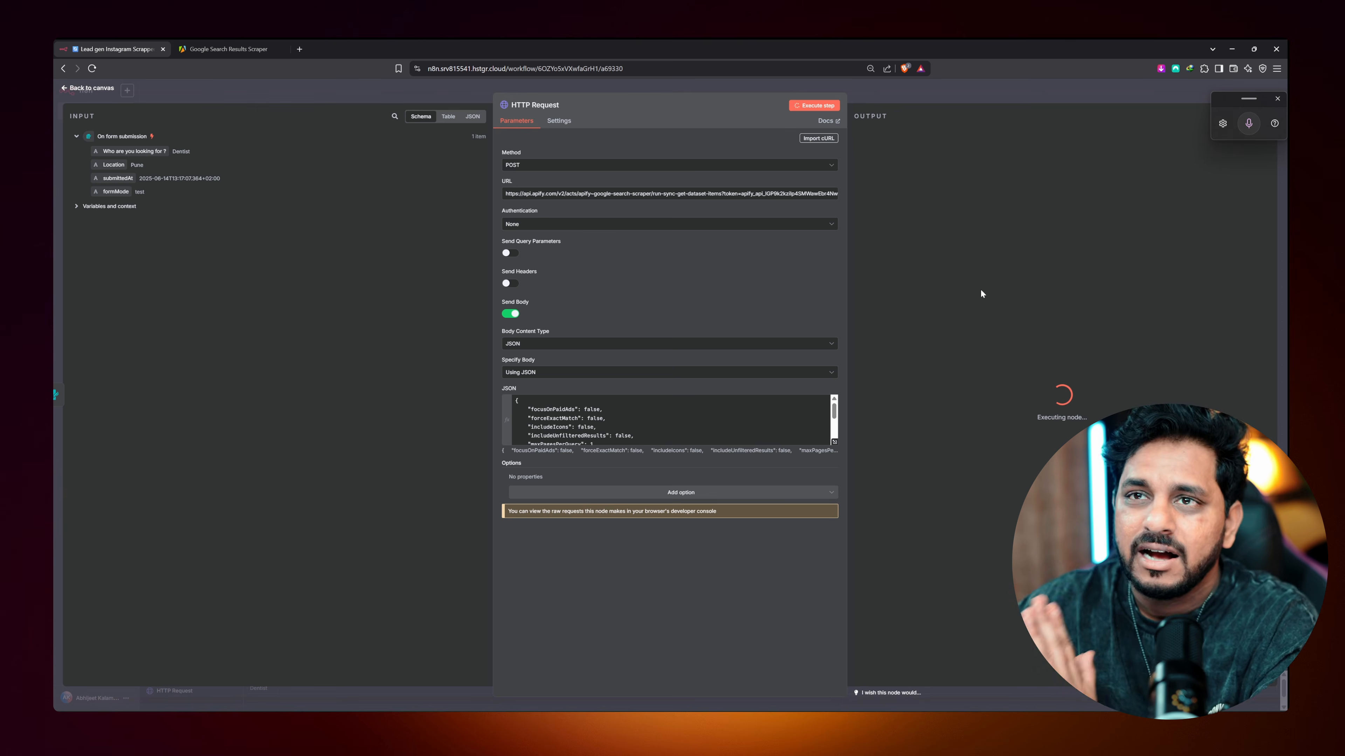
# Check the Google Search Results Scraper's run status in Apify and return to the n8n workflow
pyautogui.click(218, 40)
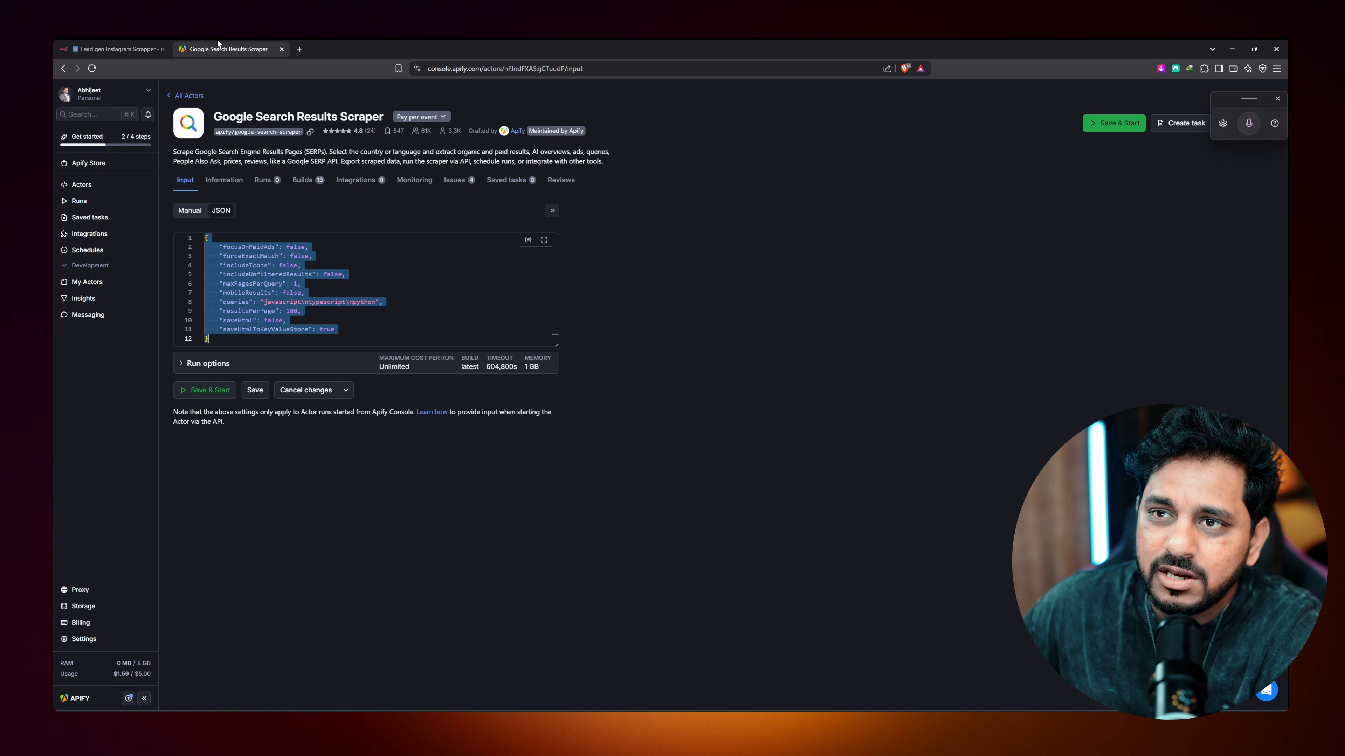
pyautogui.click(263, 180)
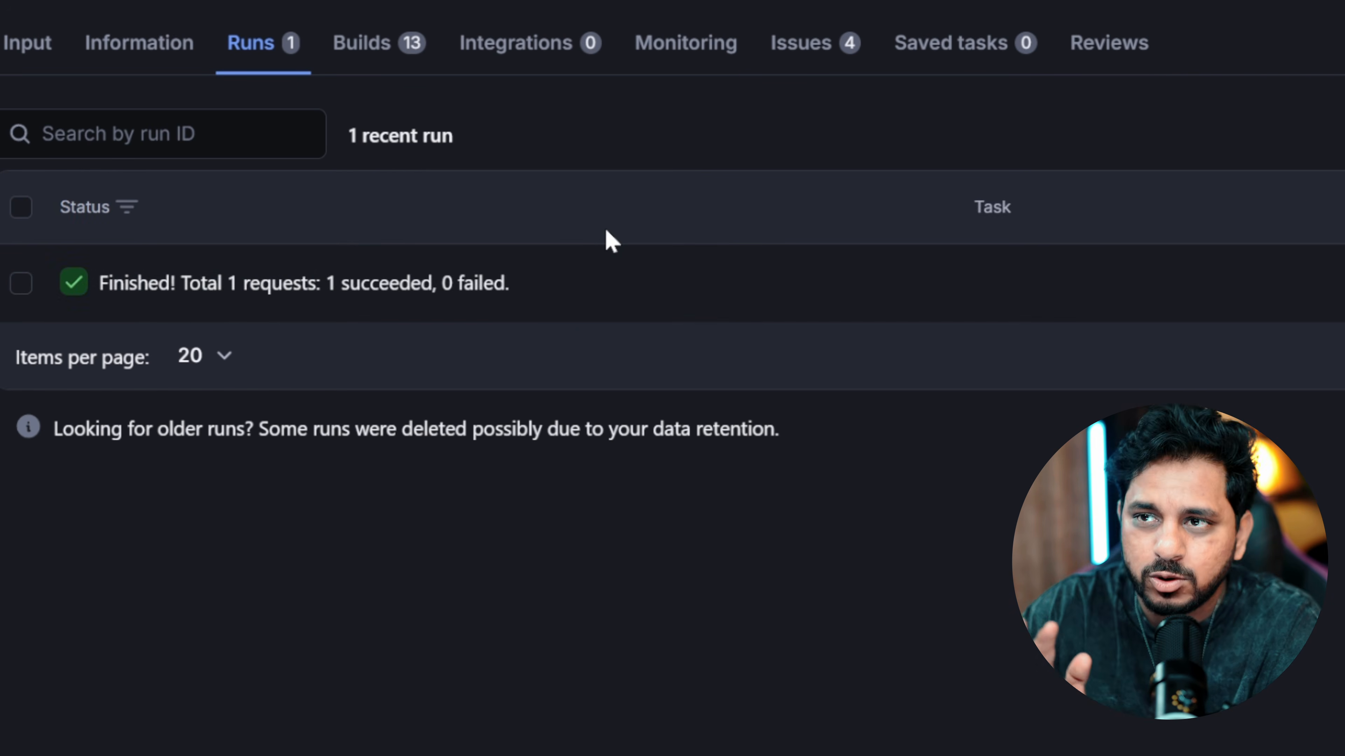
pyautogui.click(150, 46)
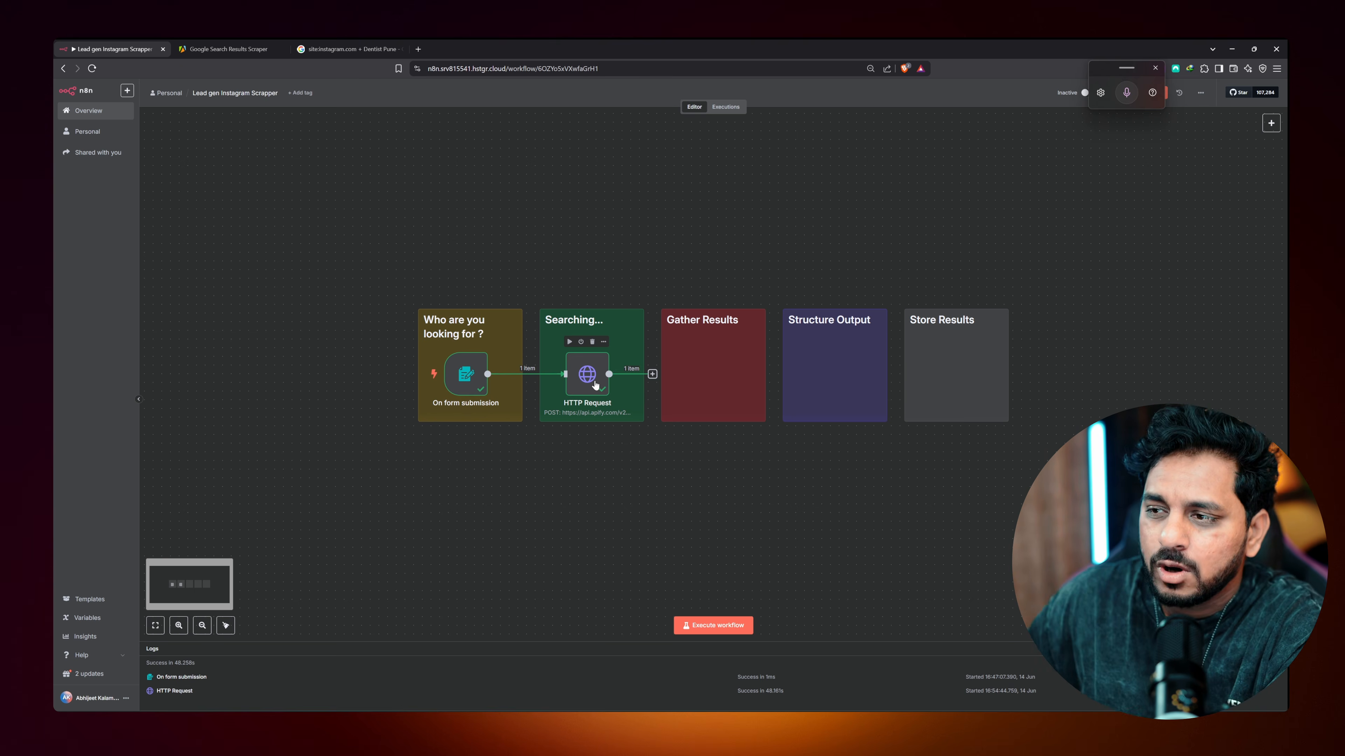
# Open the HTTP Request node, look through the organicResults entries in its output and return to the canvas
pyautogui.doubleClick(595, 385)
pyautogui.scroll(-2, 938, 263)
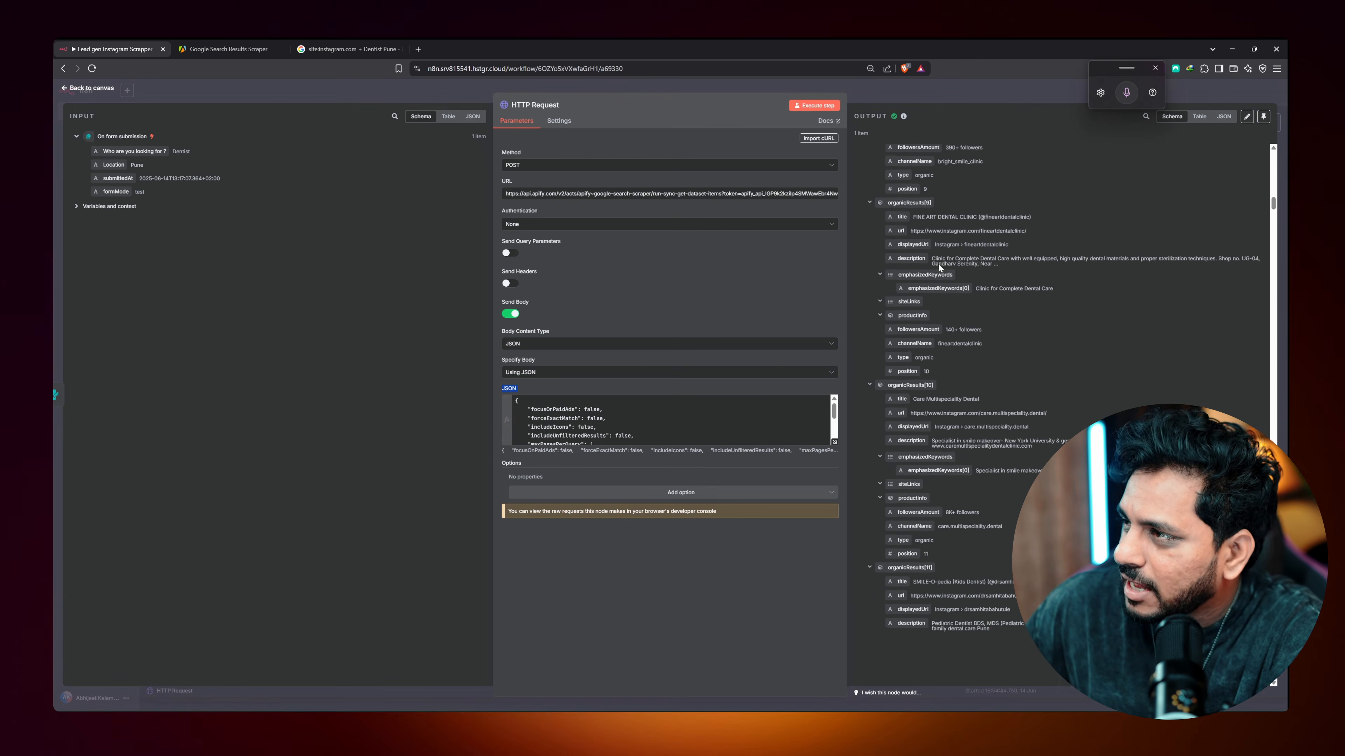
pyautogui.scroll(-15, 938, 263)
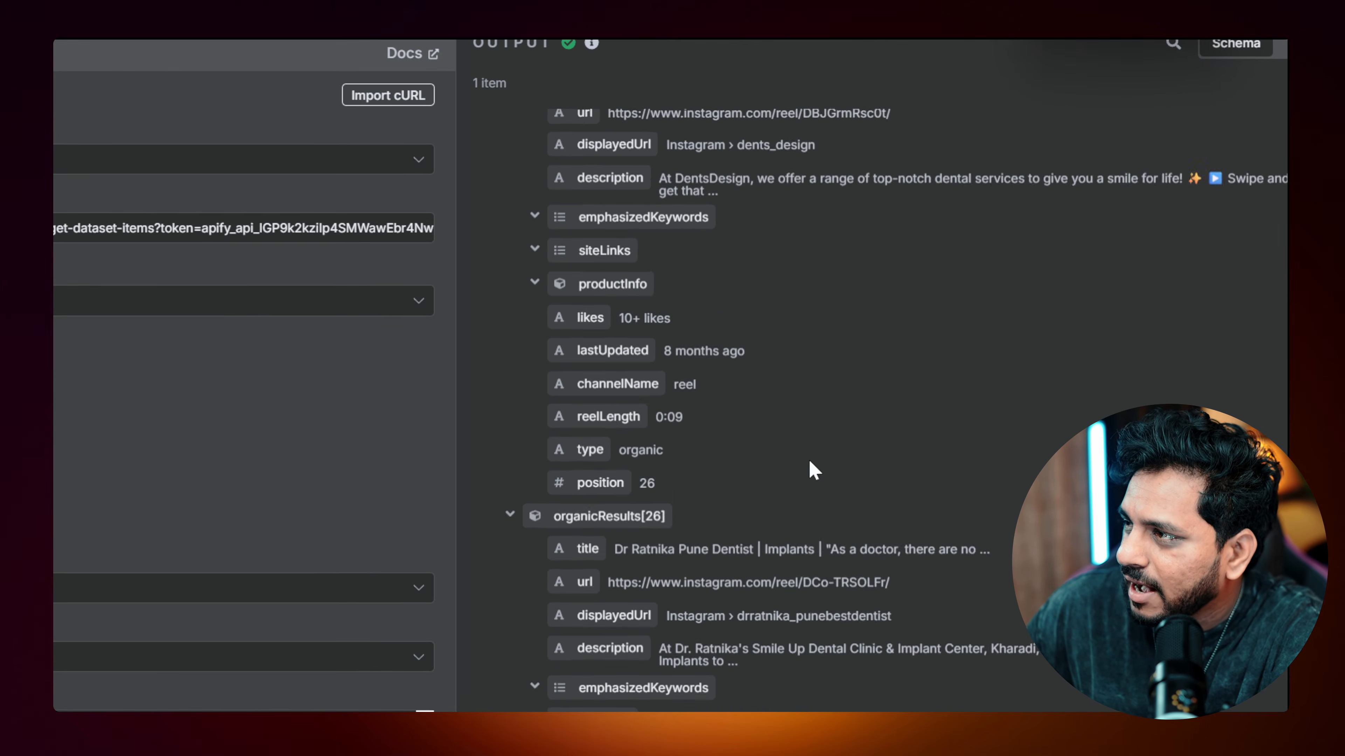
pyautogui.scroll(-10, 809, 461)
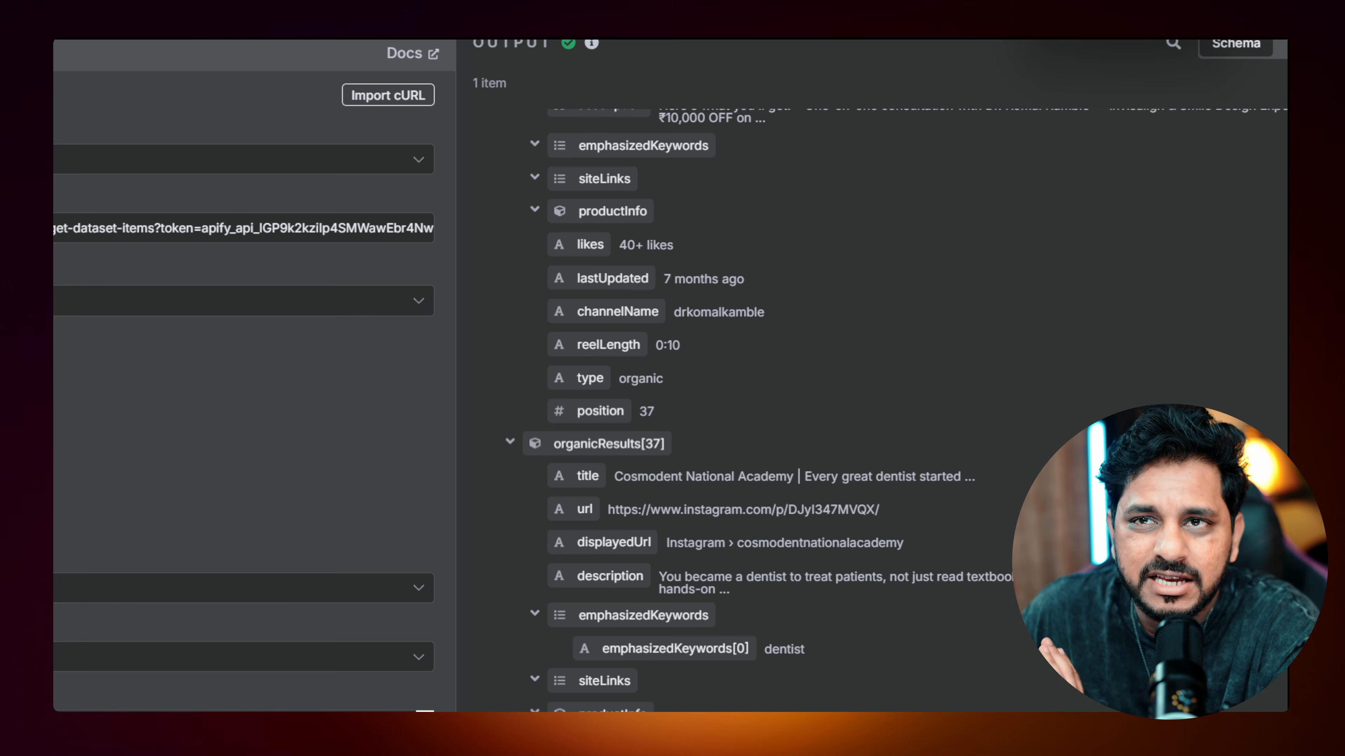
pyautogui.press('Escape')
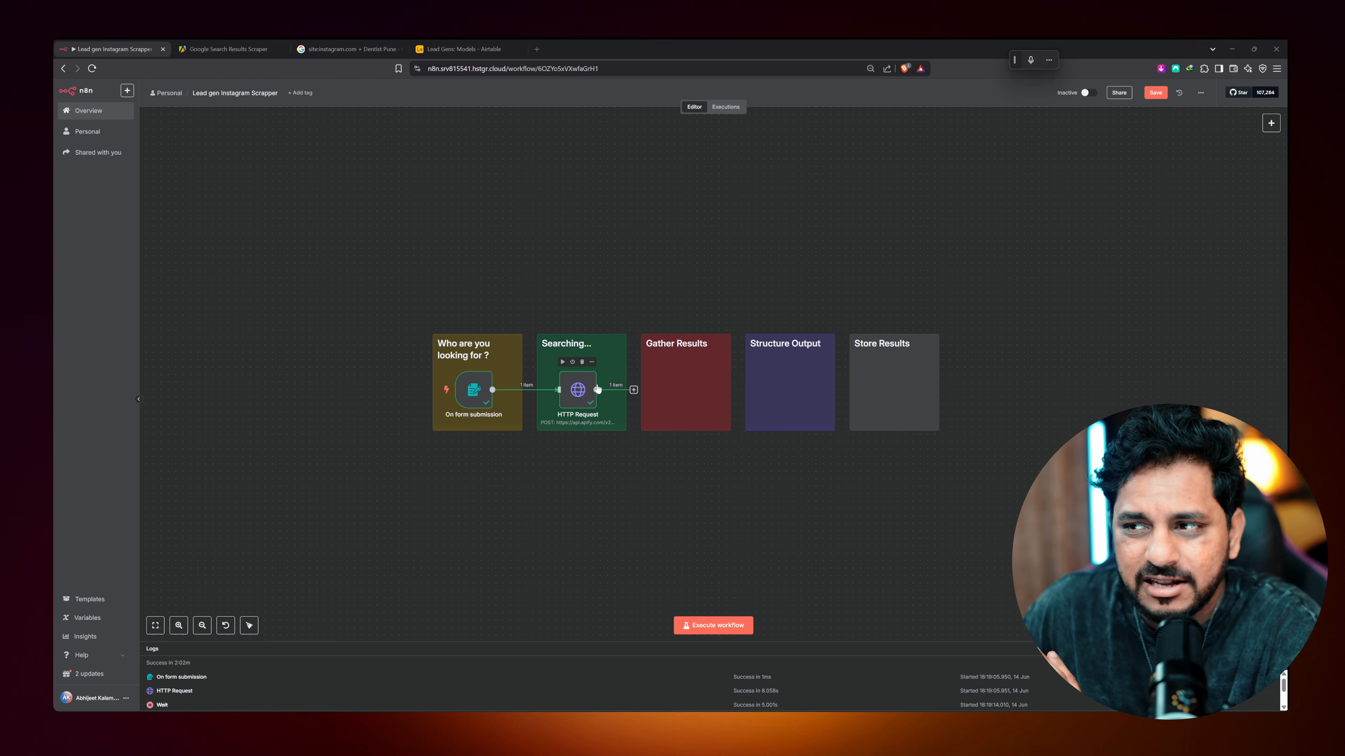
# Add a Wait node after HTTP Request and set it to resume after a time interval of 5 seconds
pyautogui.click(633, 389)
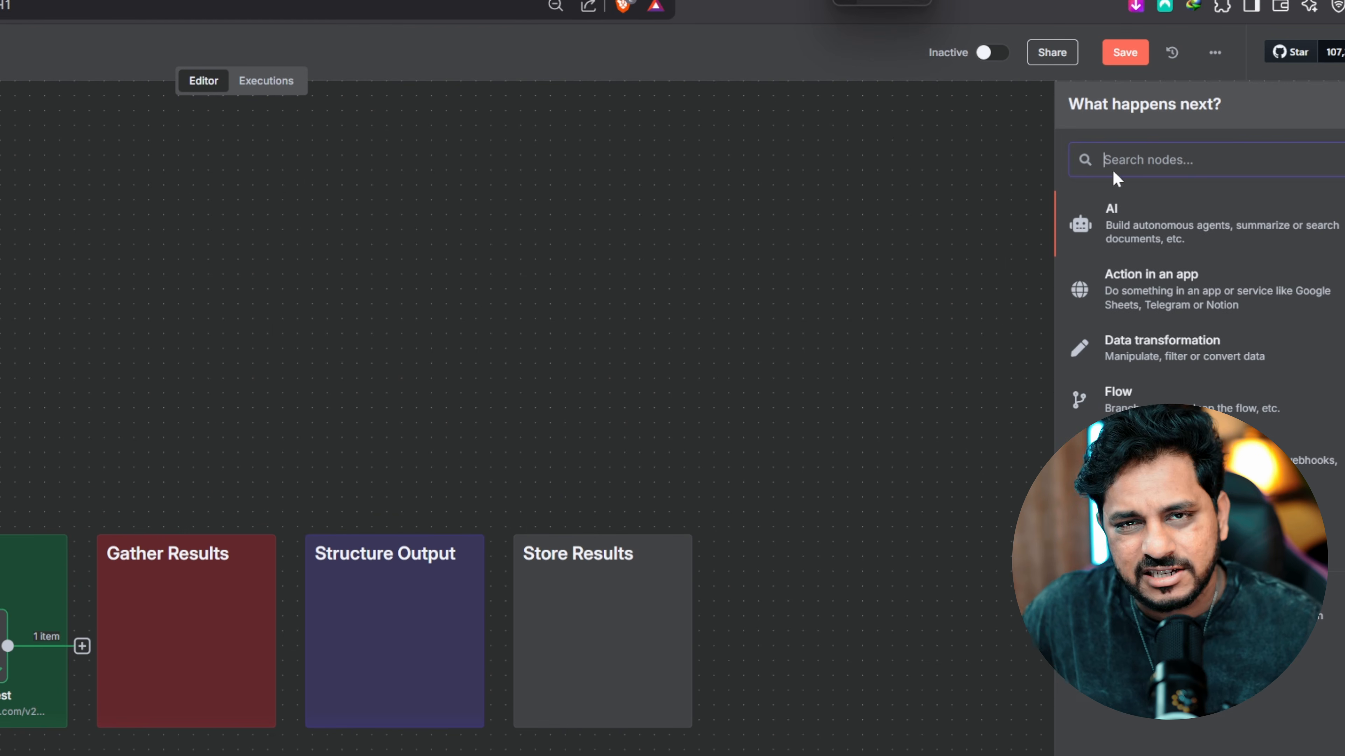
pyautogui.write('wa')
pyautogui.press('Return')
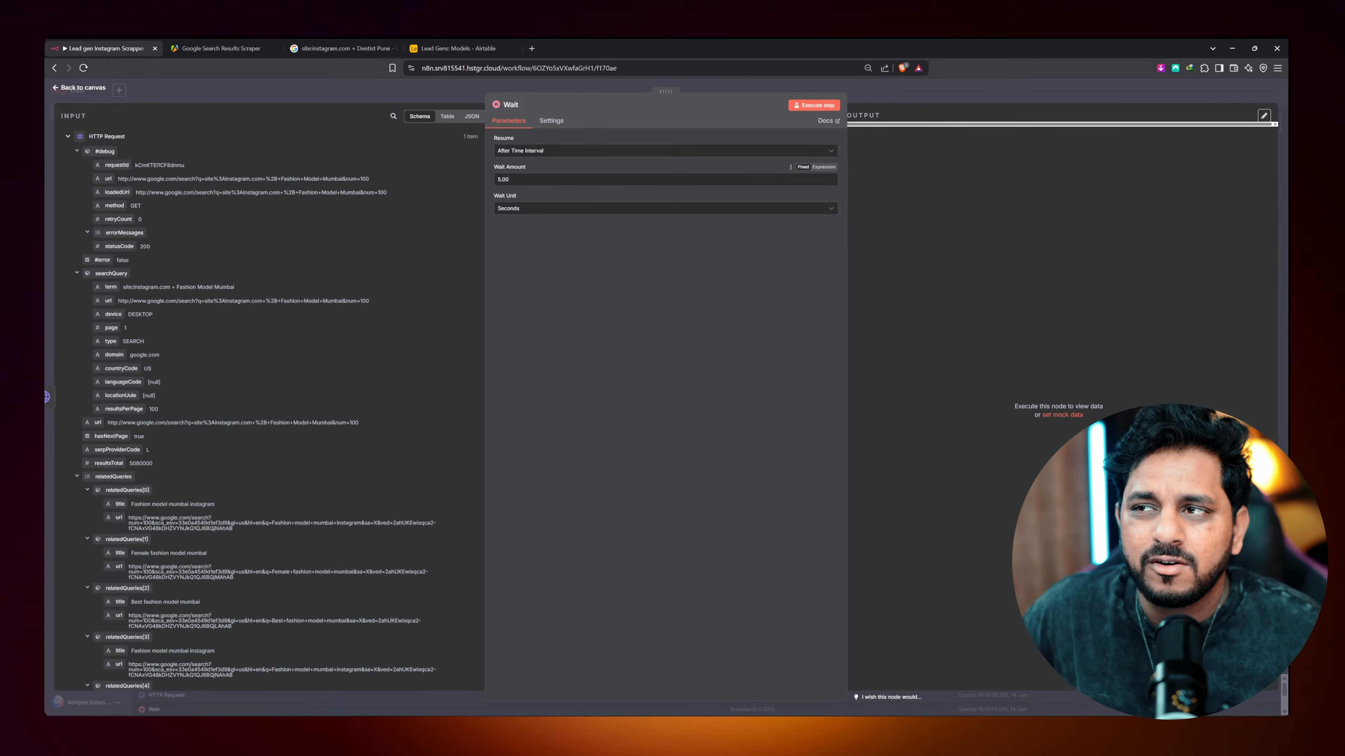
pyautogui.click(512, 208)
pyautogui.click(516, 225)
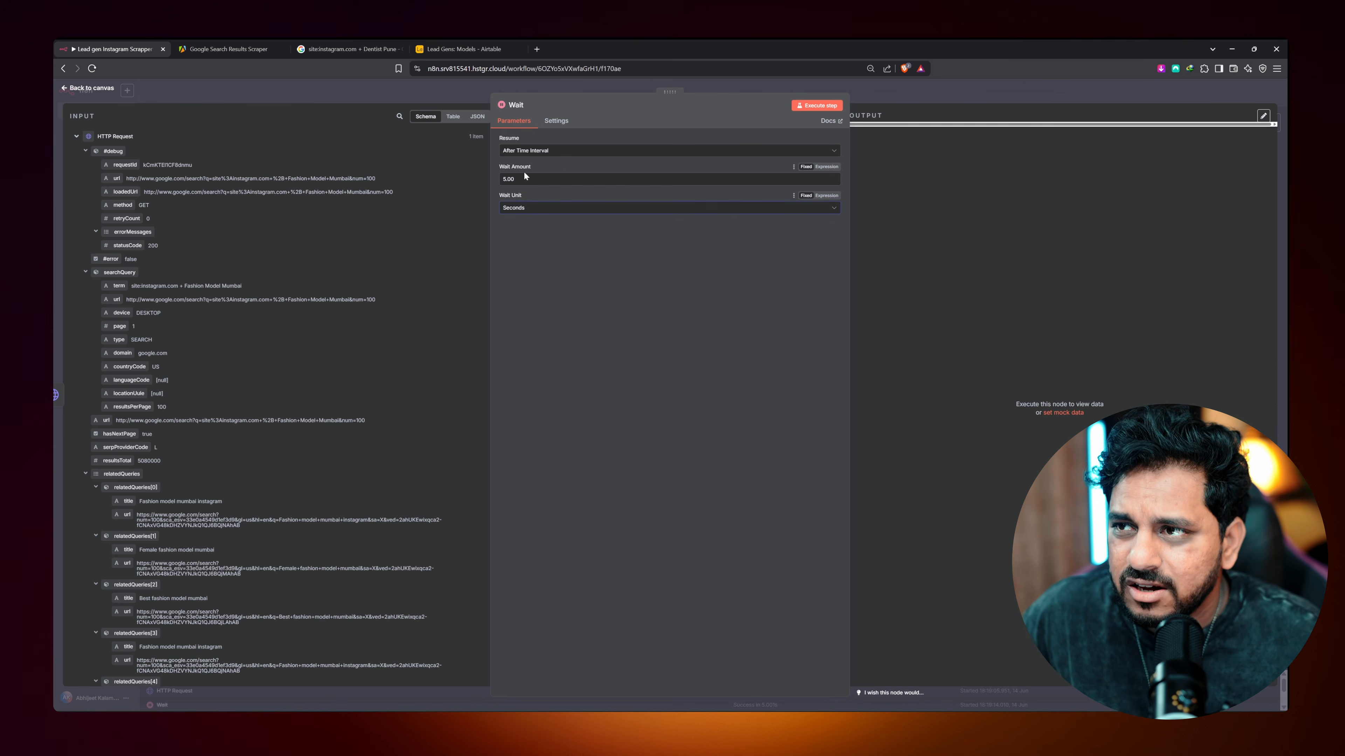
pyautogui.click(524, 178)
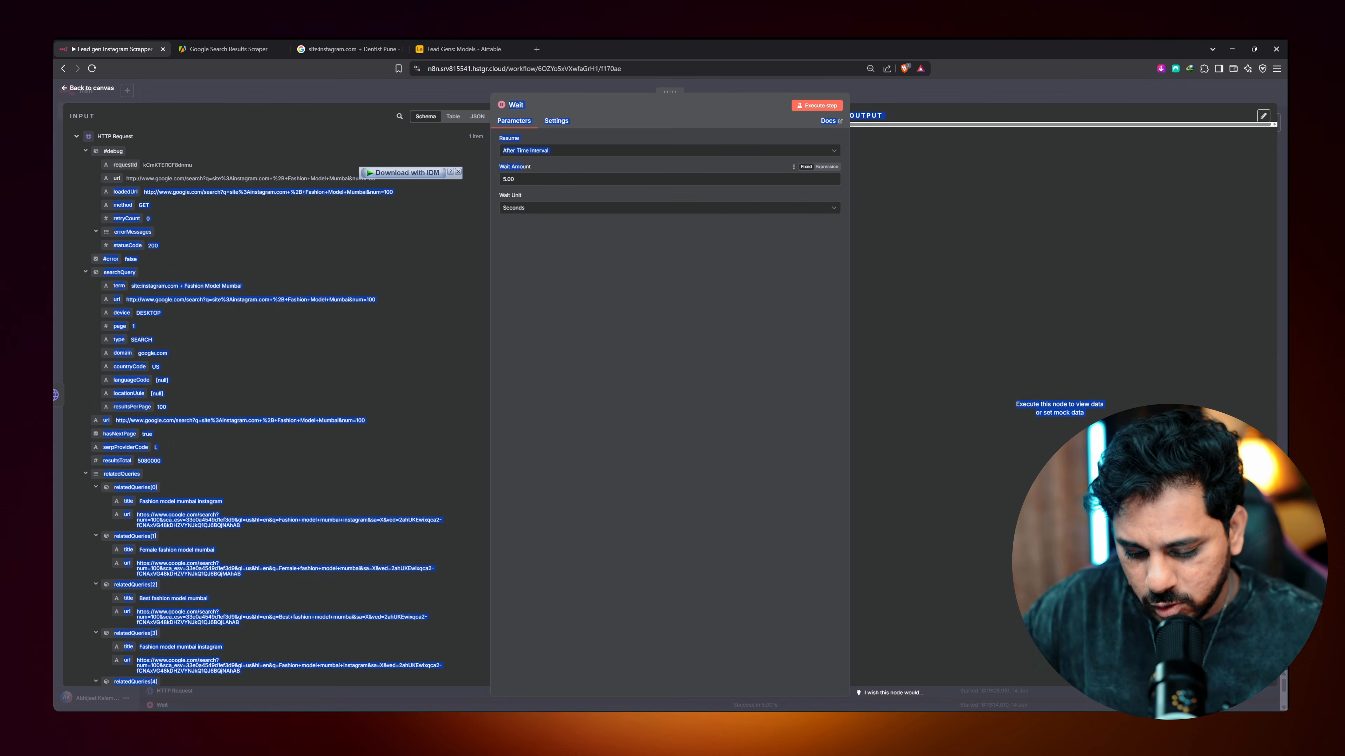
pyautogui.press('super+h')
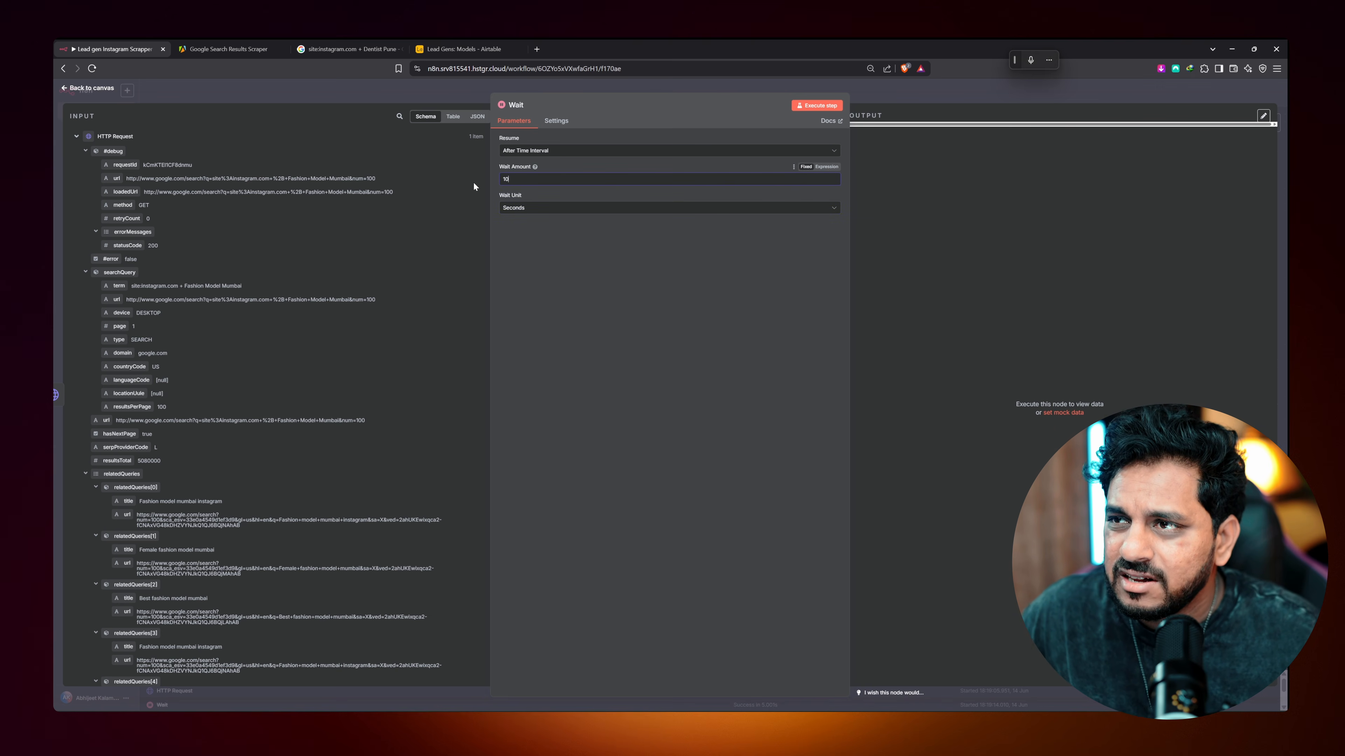
pyautogui.press('BackSpace')
pyautogui.press('BackSpace')
pyautogui.write('5')
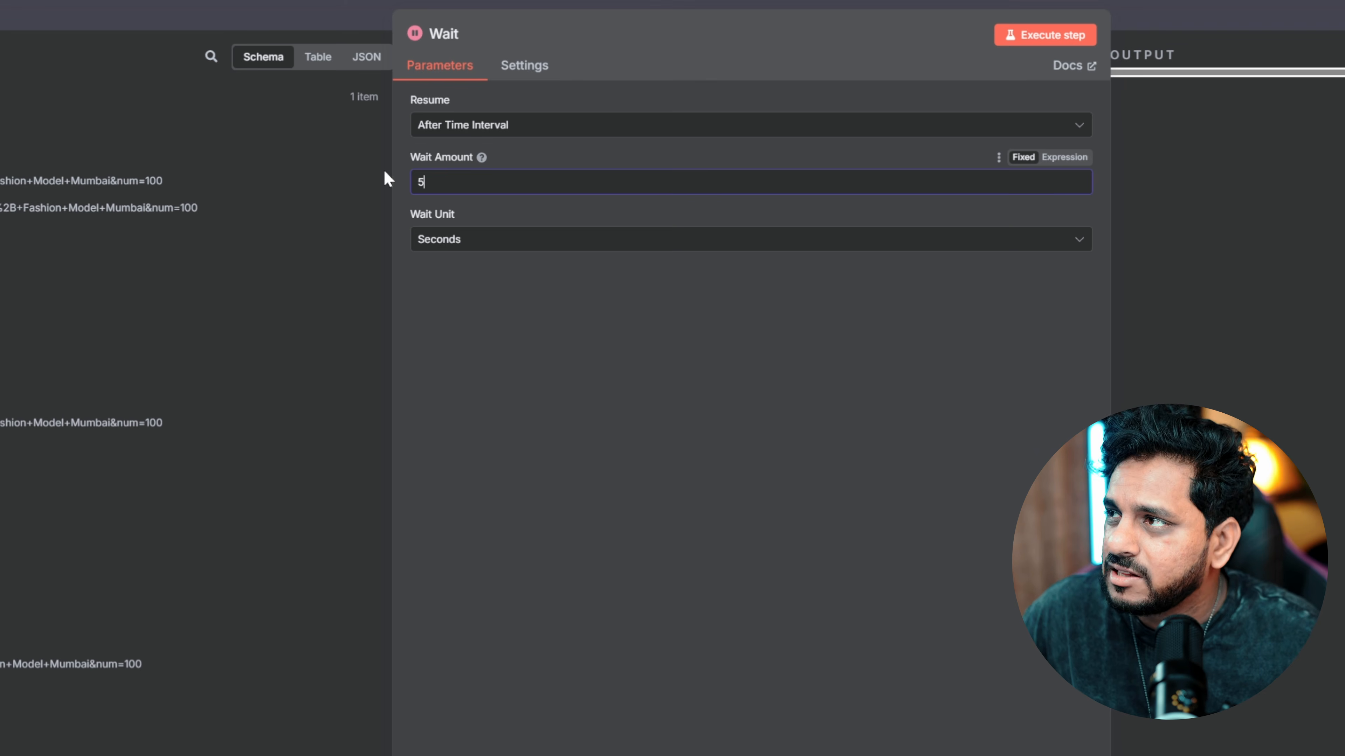
# Execute the Wait node, look through the organicResults entries in its output and return to the canvas
pyautogui.click(1017, 42)
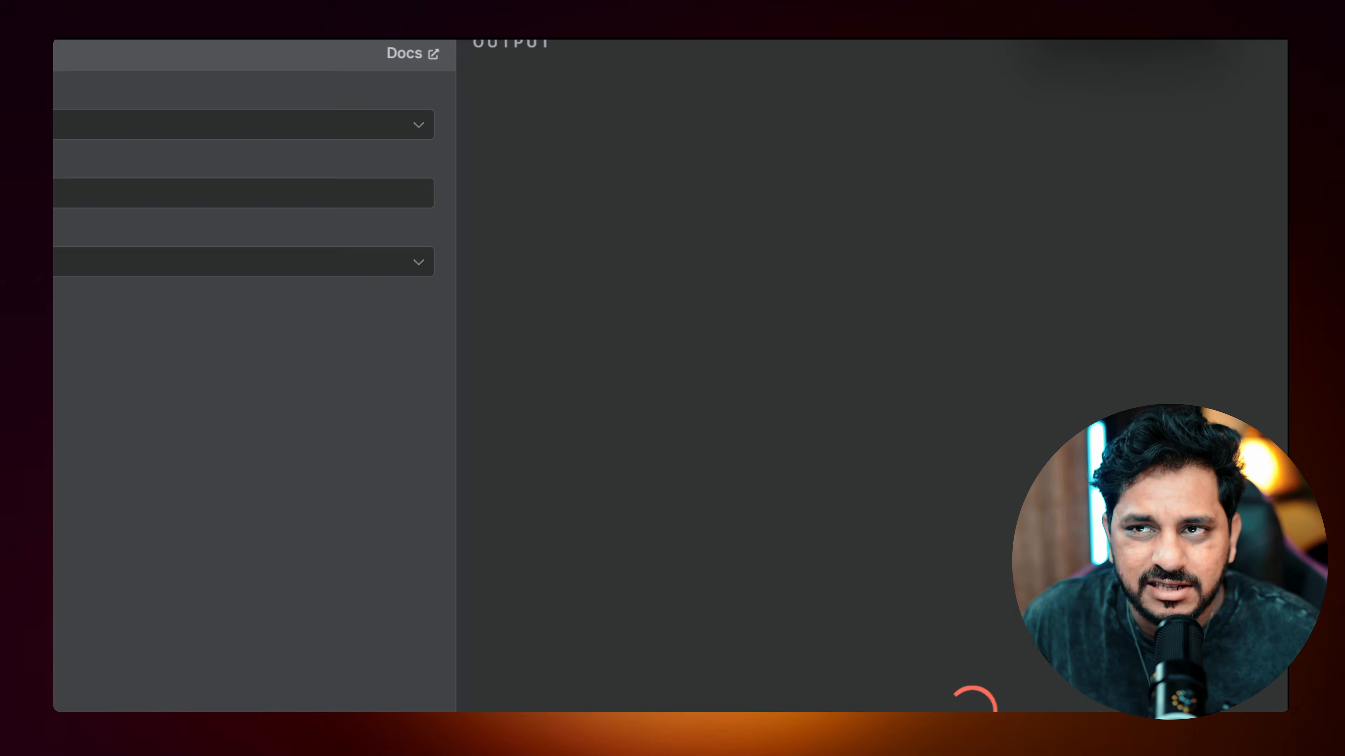
pyautogui.scroll(-15, 787, 656)
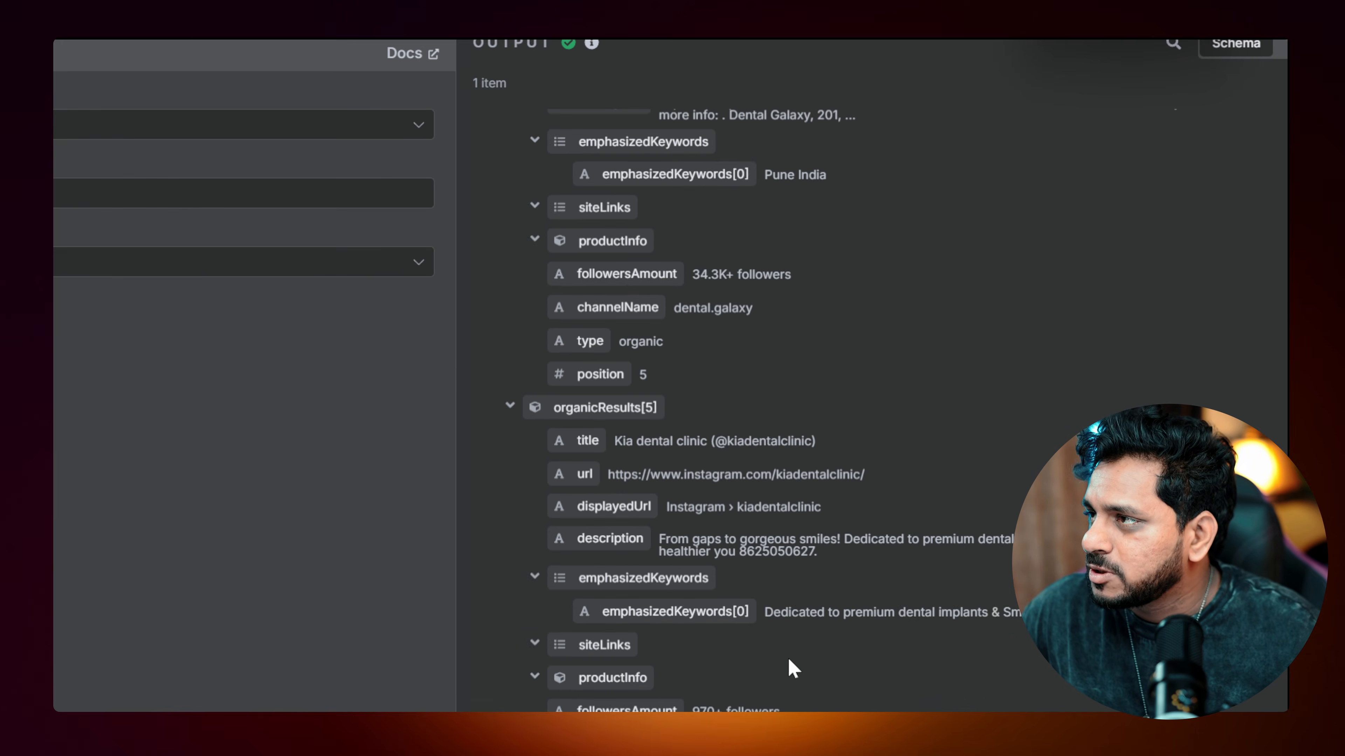
pyautogui.scroll(-20, 759, 636)
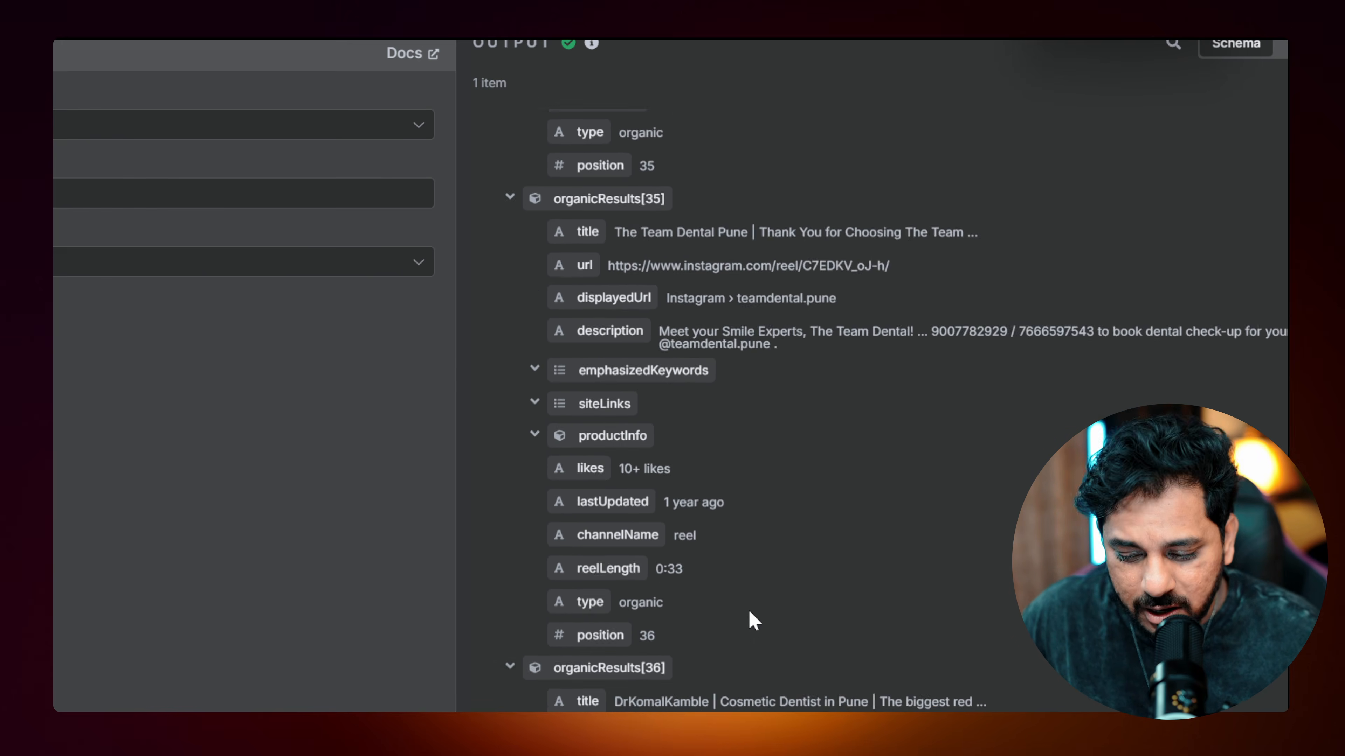
pyautogui.scroll(10, 762, 489)
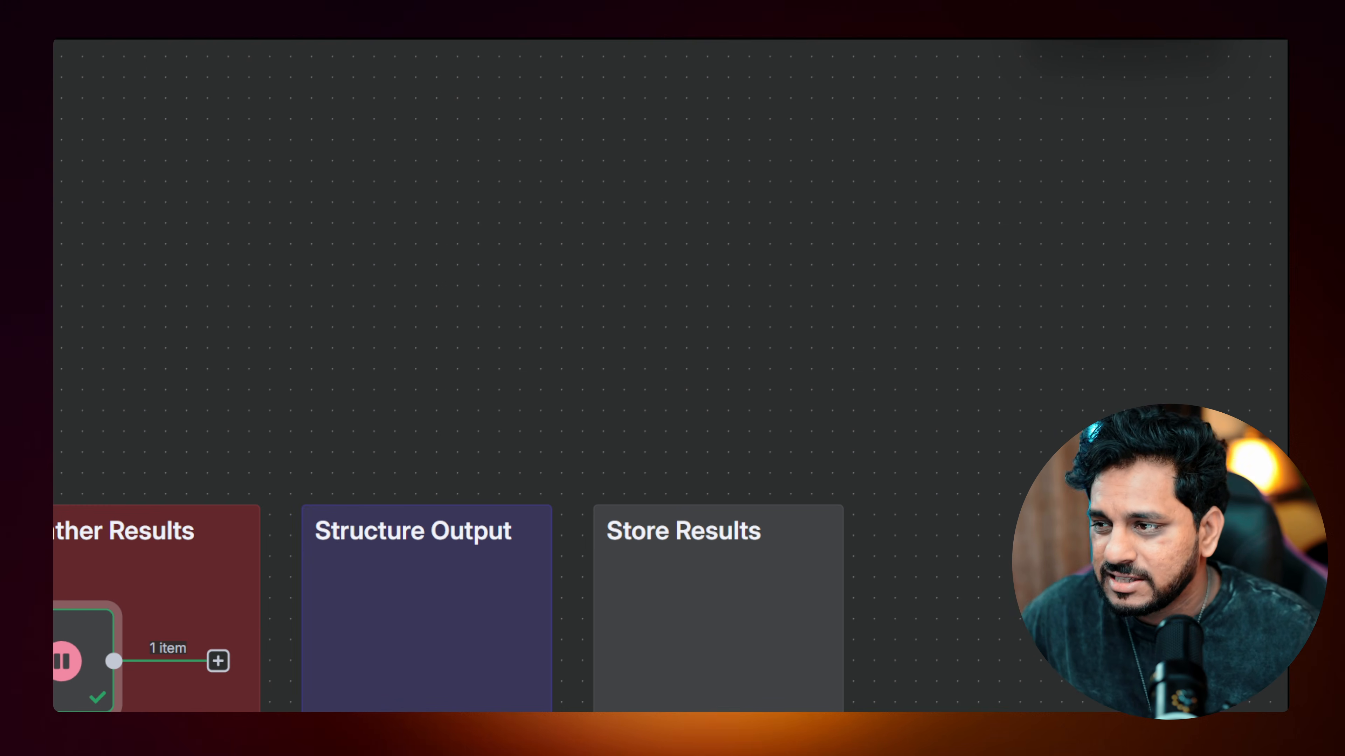
# Reposition the Wait node inside the Gather Results note and deselect it
pyautogui.moveTo(35, 669); pyautogui.dragTo(96, 669)
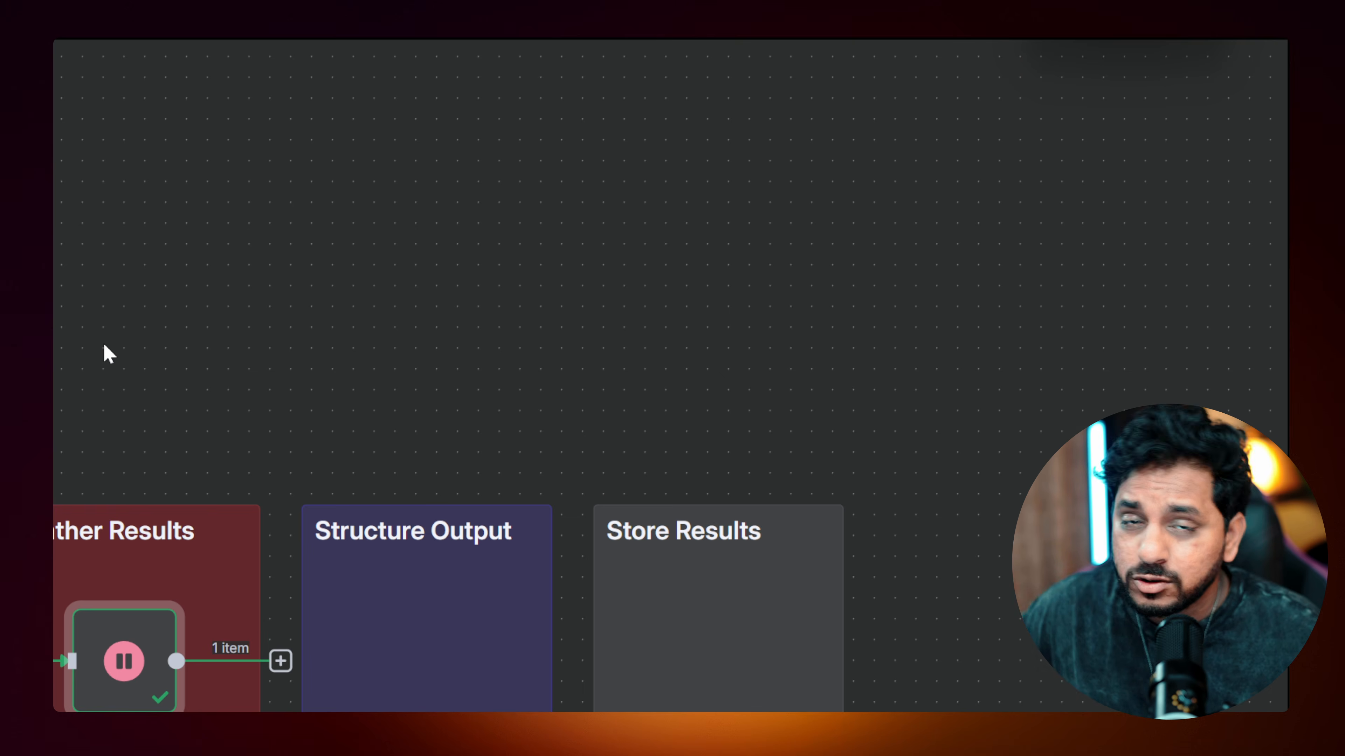
pyautogui.press('Tab')
pyautogui.click(463, 324)
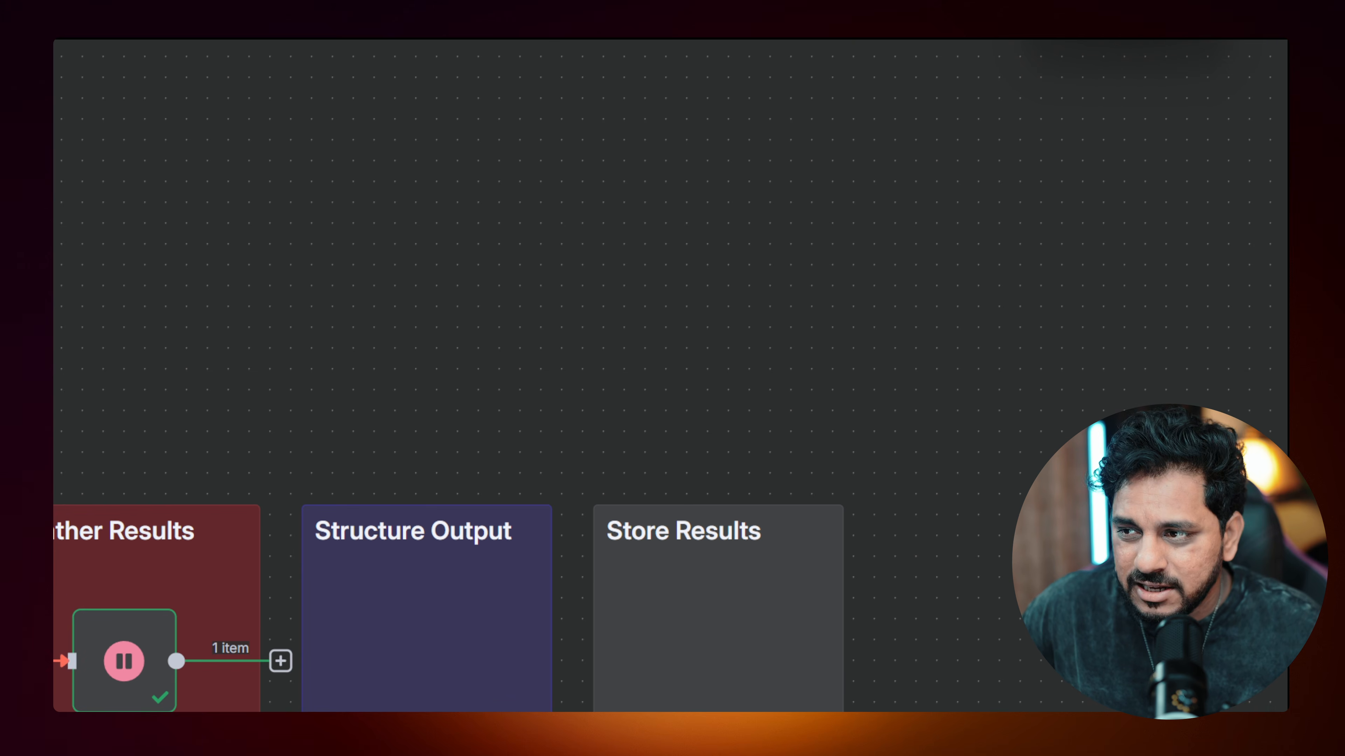
# Show the Wait node's output as JSON and copy a sample from its start through the first organicResults entries
pyautogui.doubleClick(100, 664)
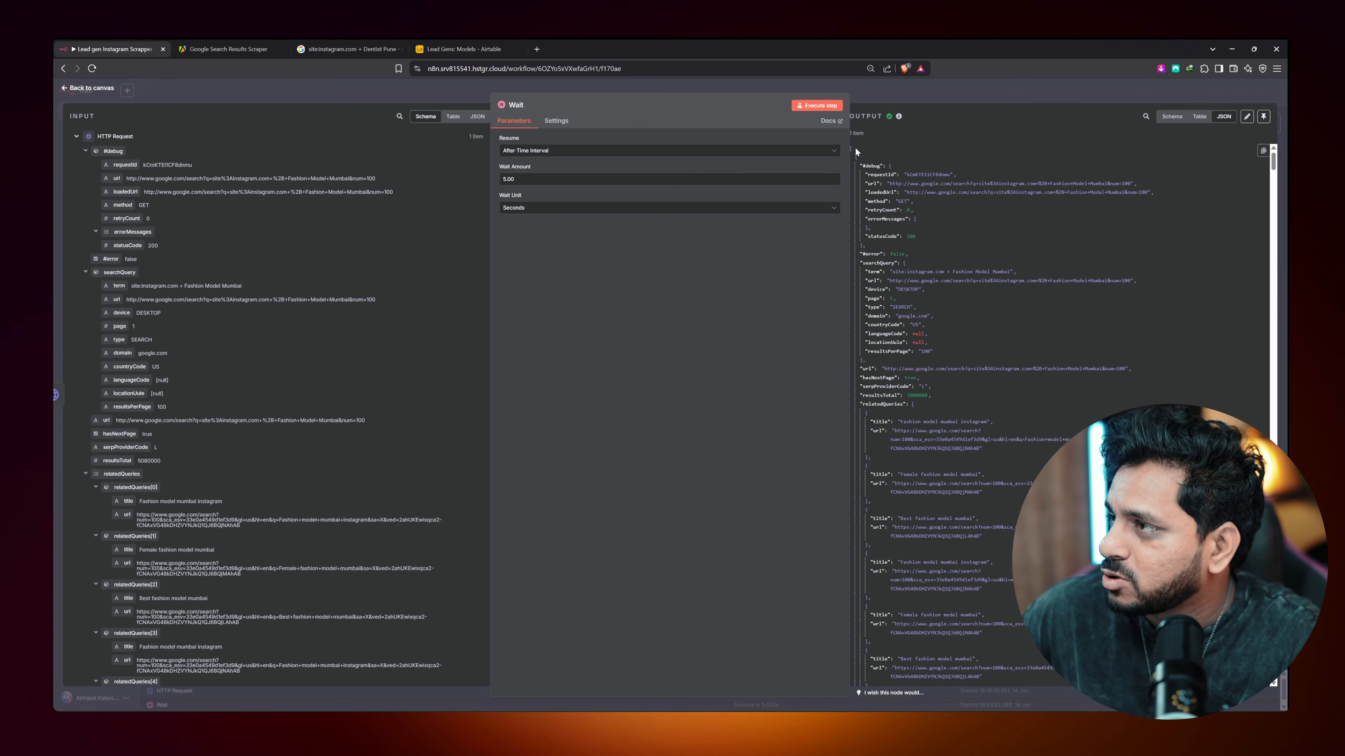
pyautogui.moveTo(866, 190); pyautogui.dragTo(957, 454)
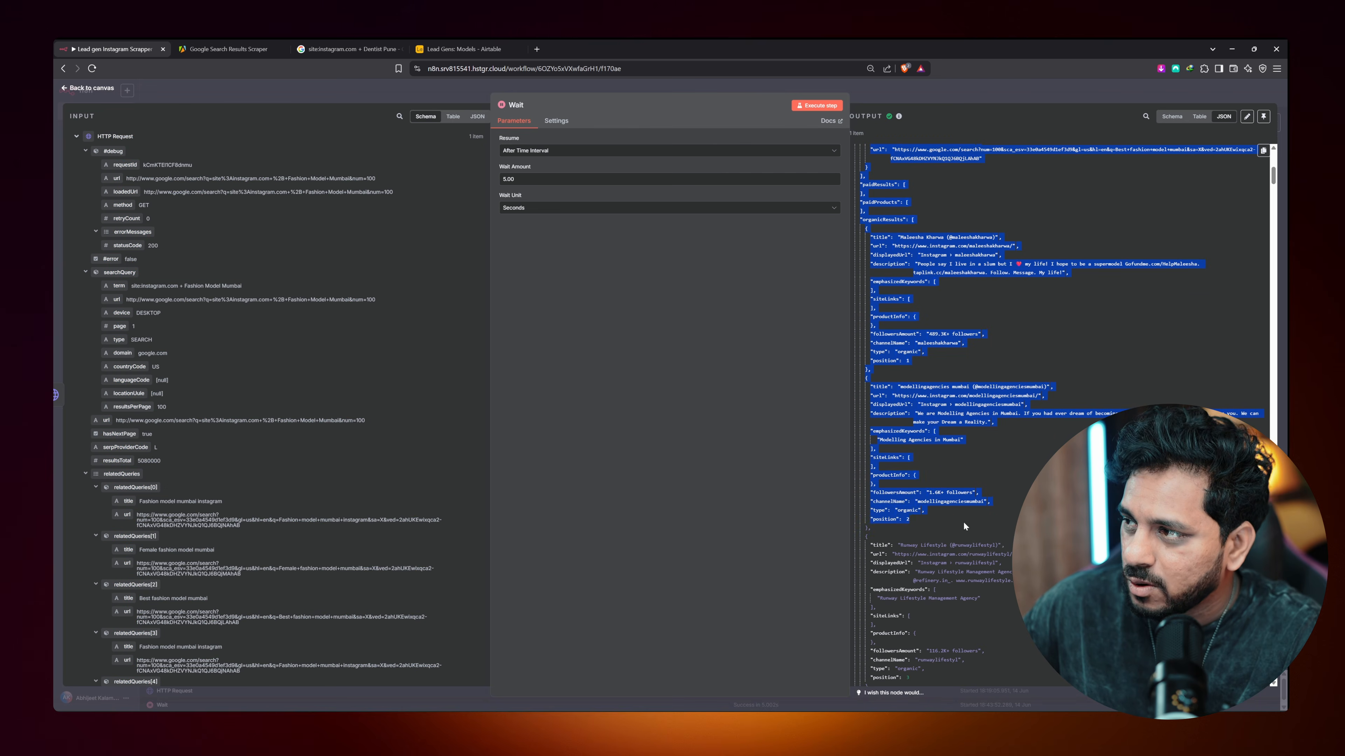
pyautogui.moveTo(963, 521); pyautogui.dragTo(986, 598)
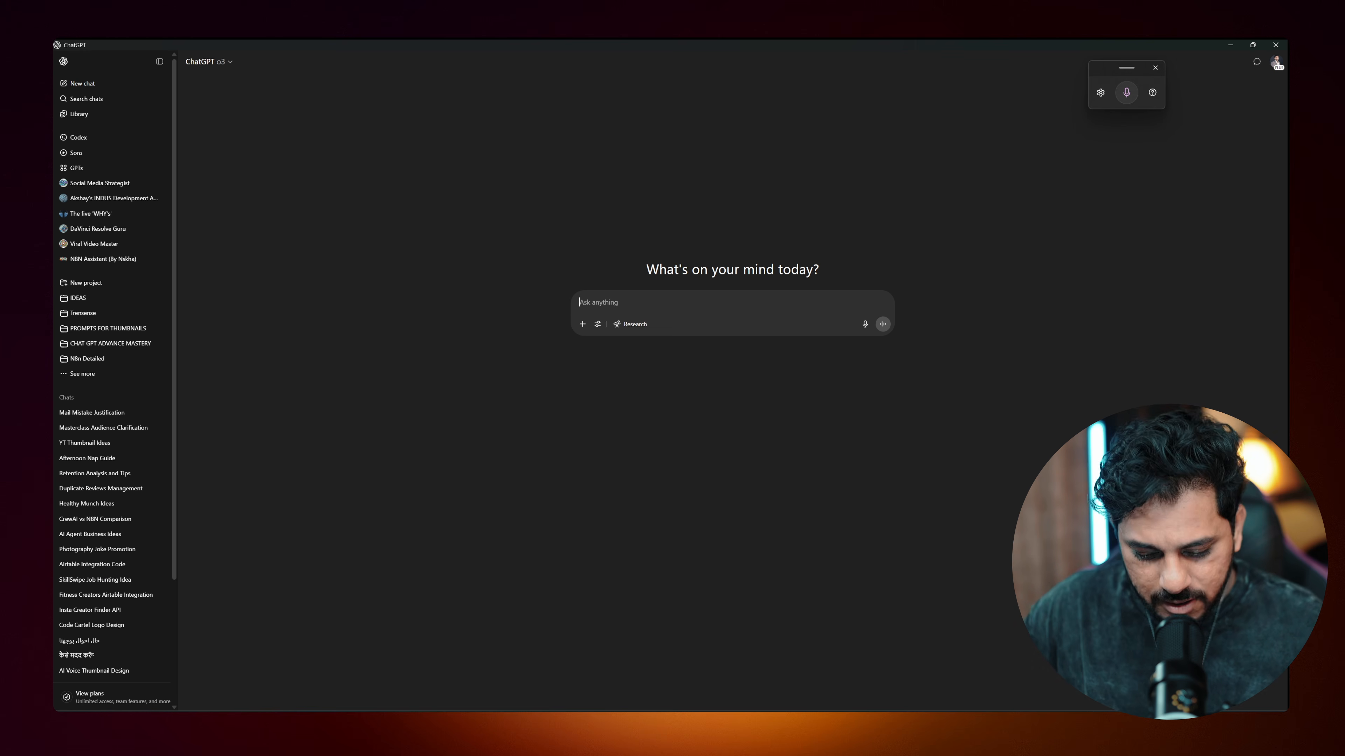
# In ChatGPT, paste the JSON sample and send "I want a structured output for it I want you to give me an N8N function code"
pyautogui.hotkey('ctrl', 'v')
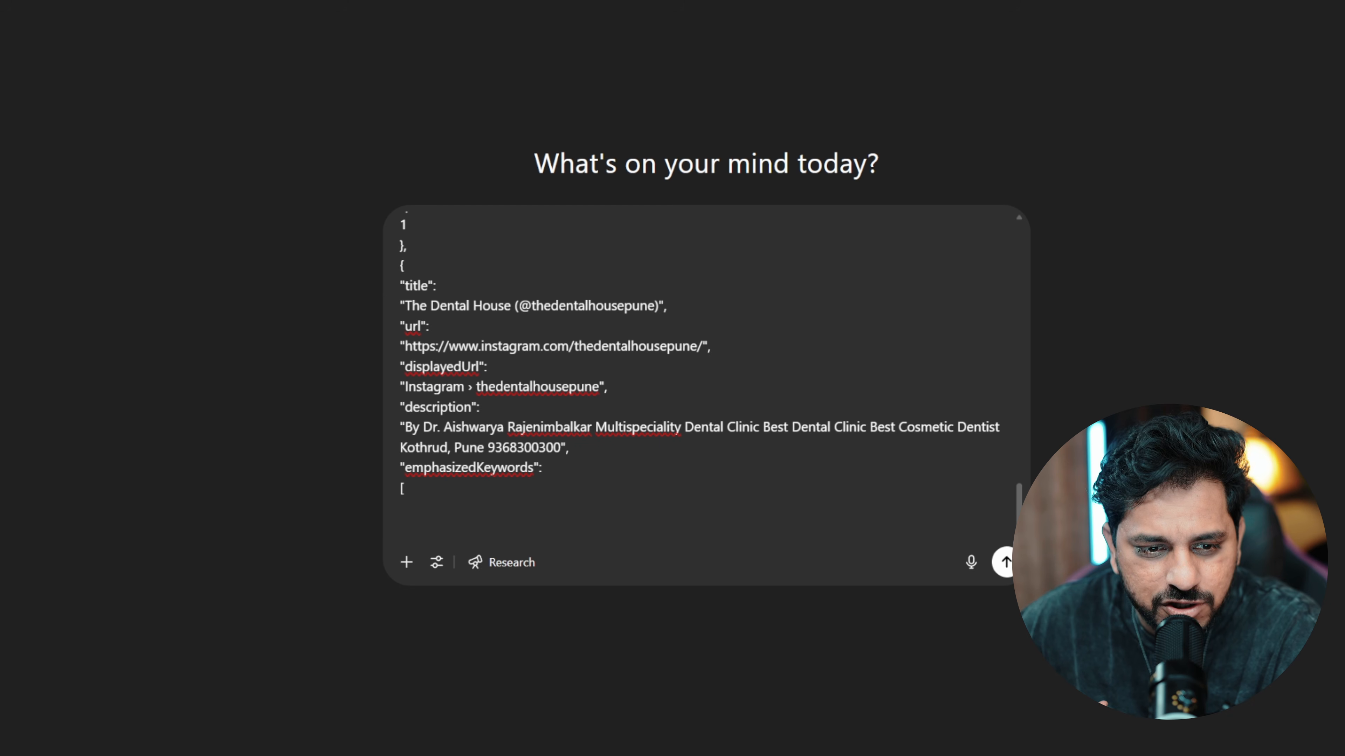
pyautogui.write('I want a structured output for')
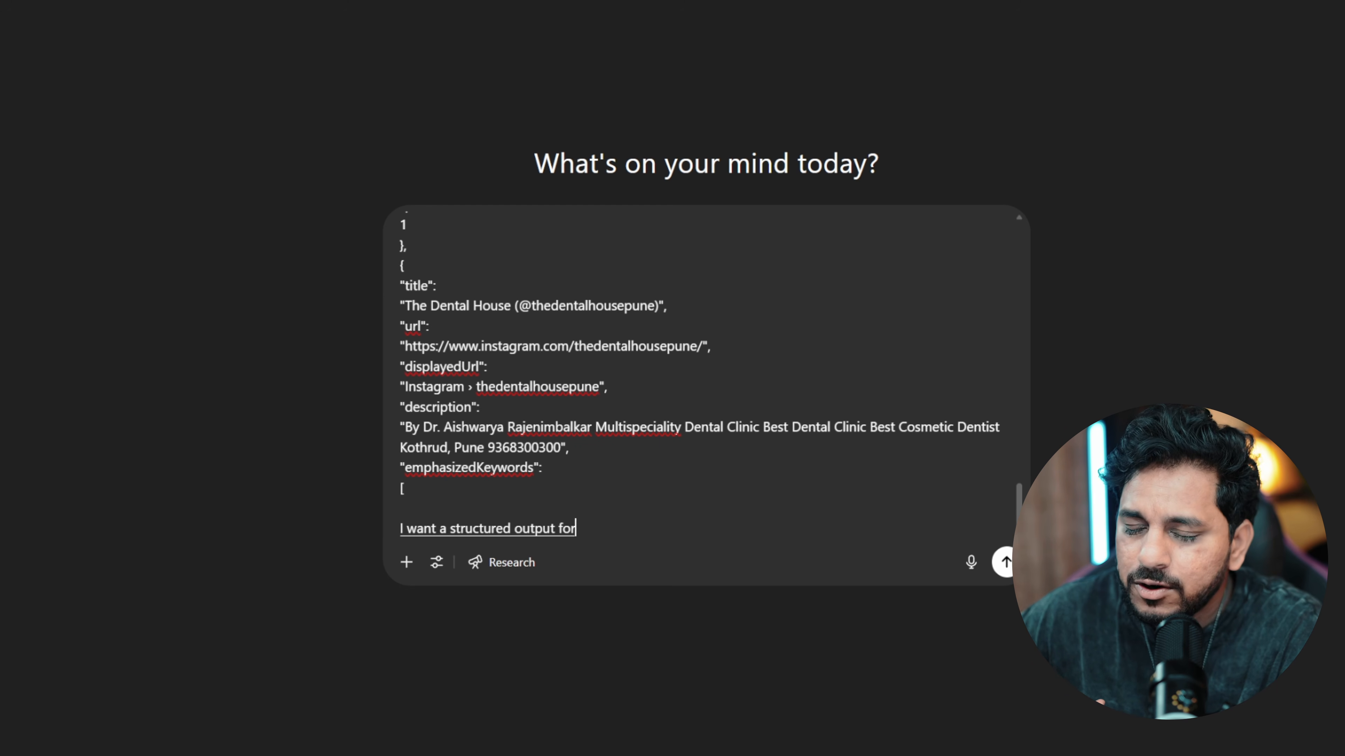
pyautogui.write(' it I want you to give me')
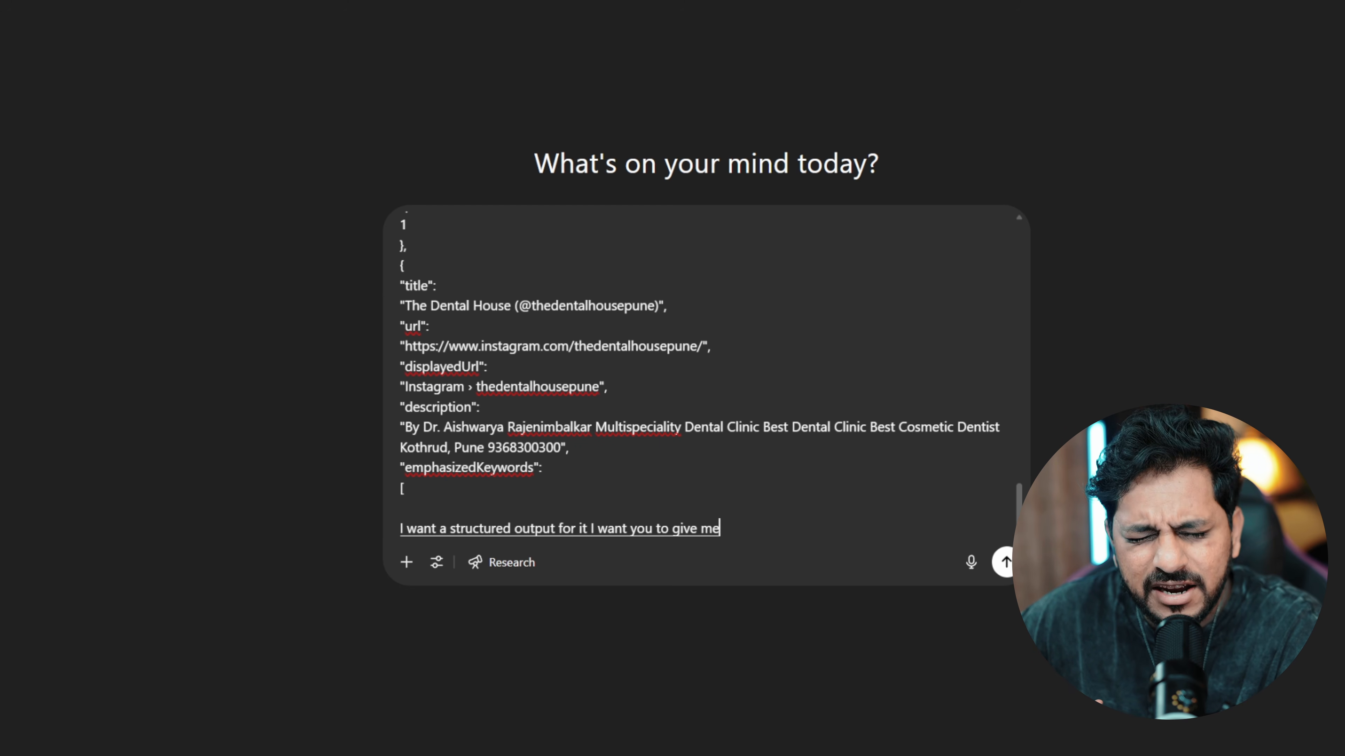
pyautogui.write(' an N eight north')
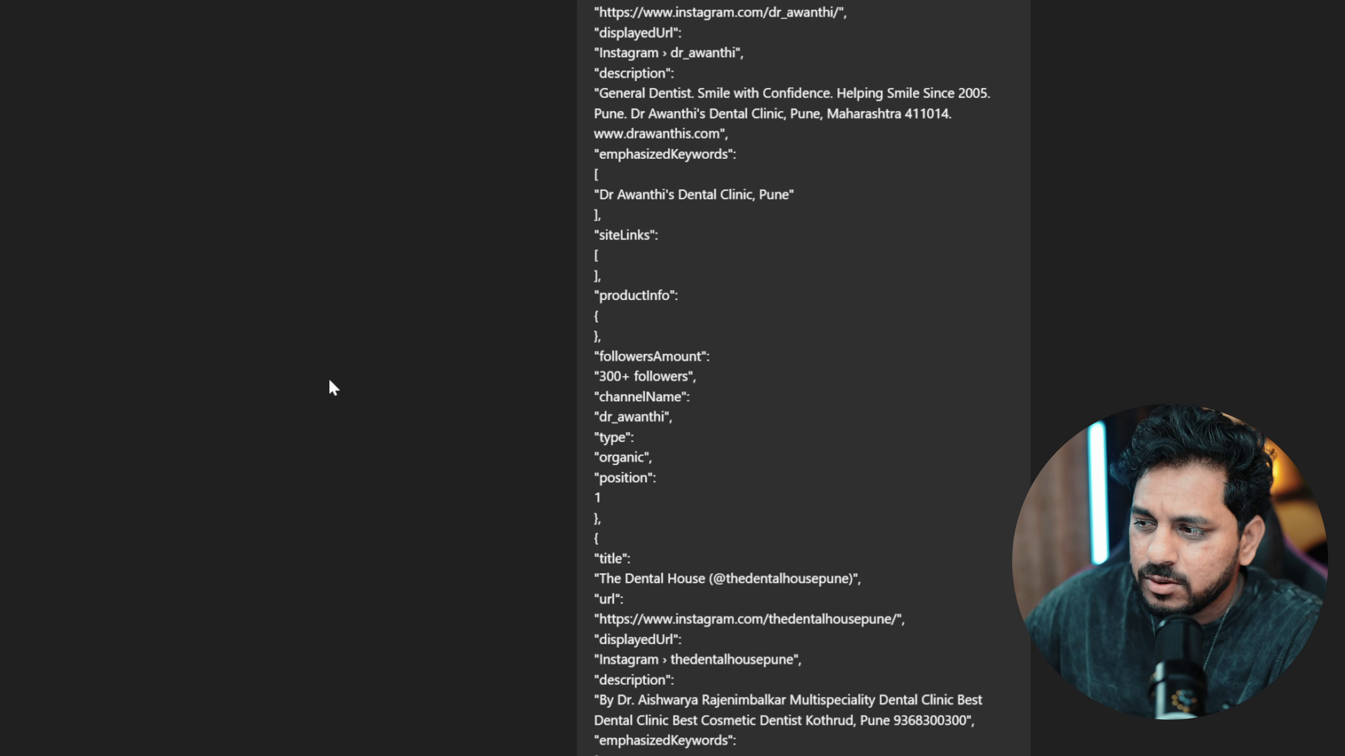
# Review the N8N function code generated by ChatGPT and copy the whole JavaScript block
pyautogui.scroll(-2, 313, 439)
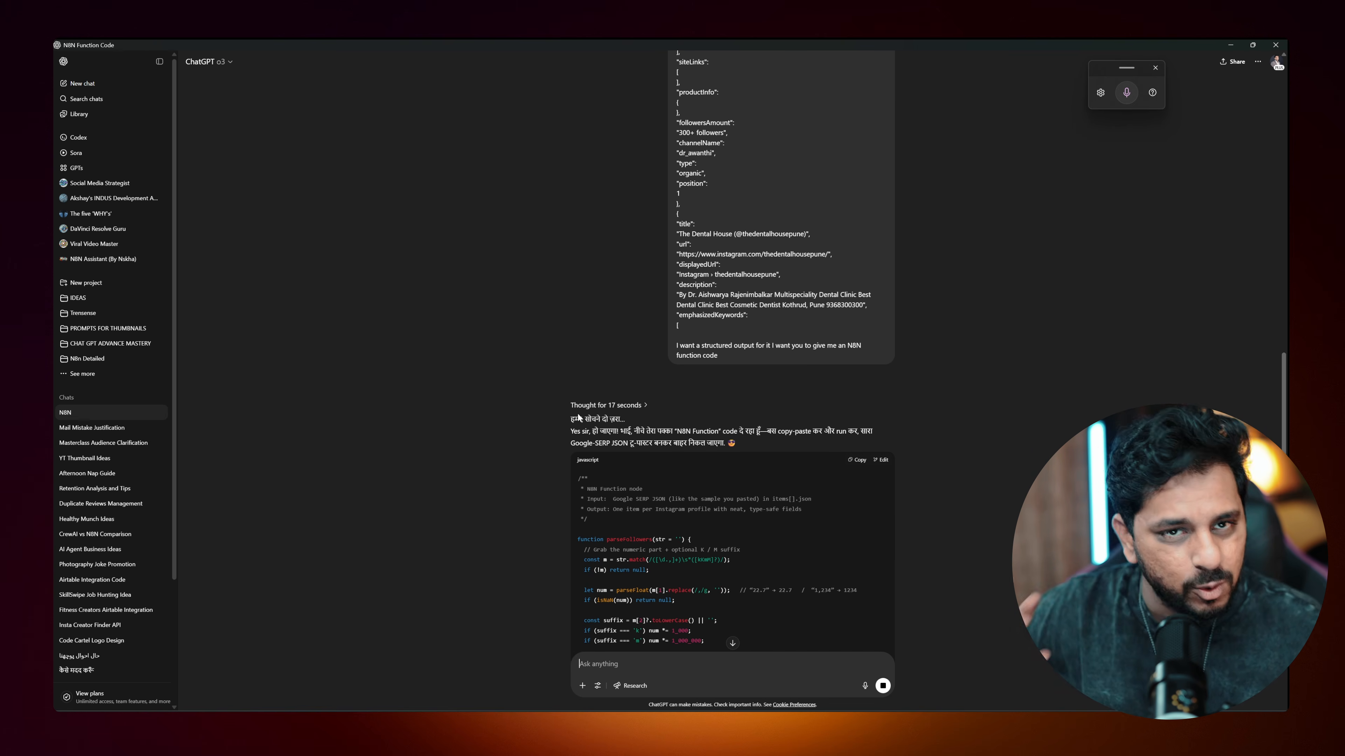
pyautogui.scroll(-6, 598, 351)
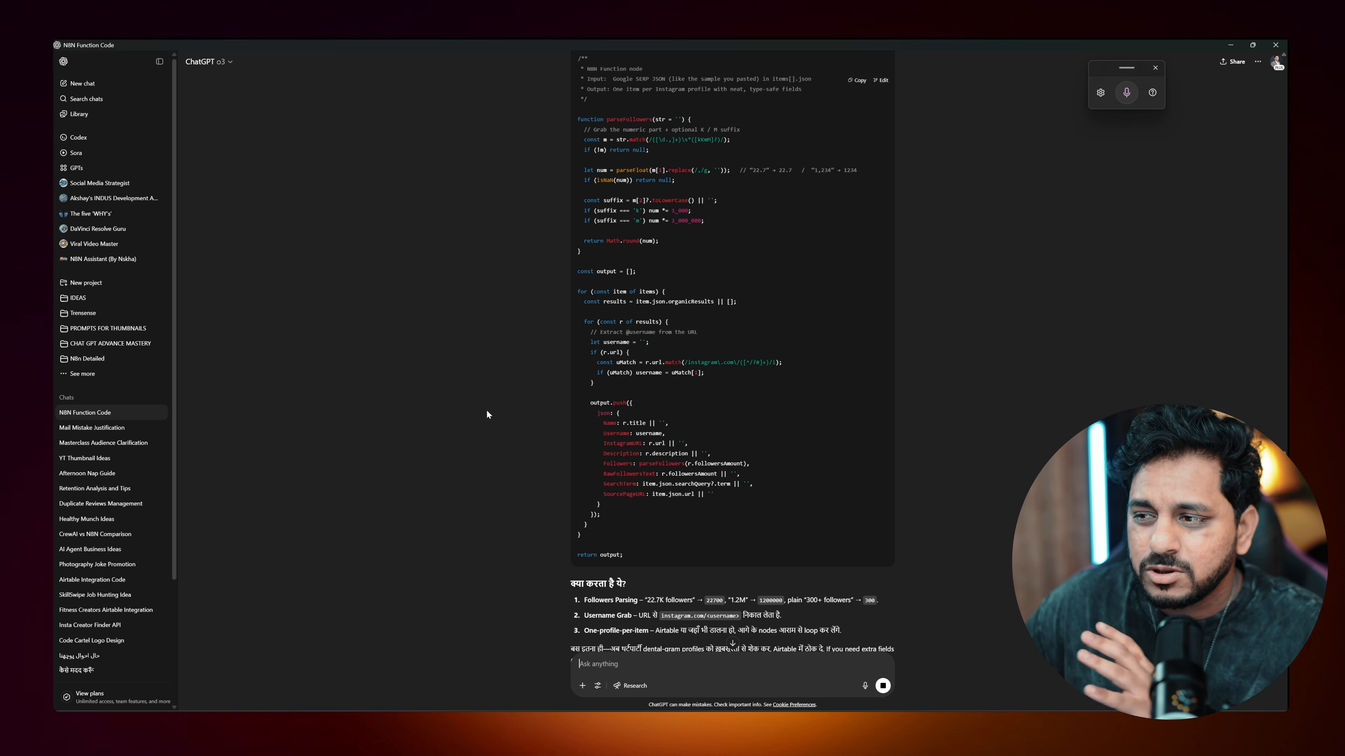
pyautogui.scroll(-2, 493, 404)
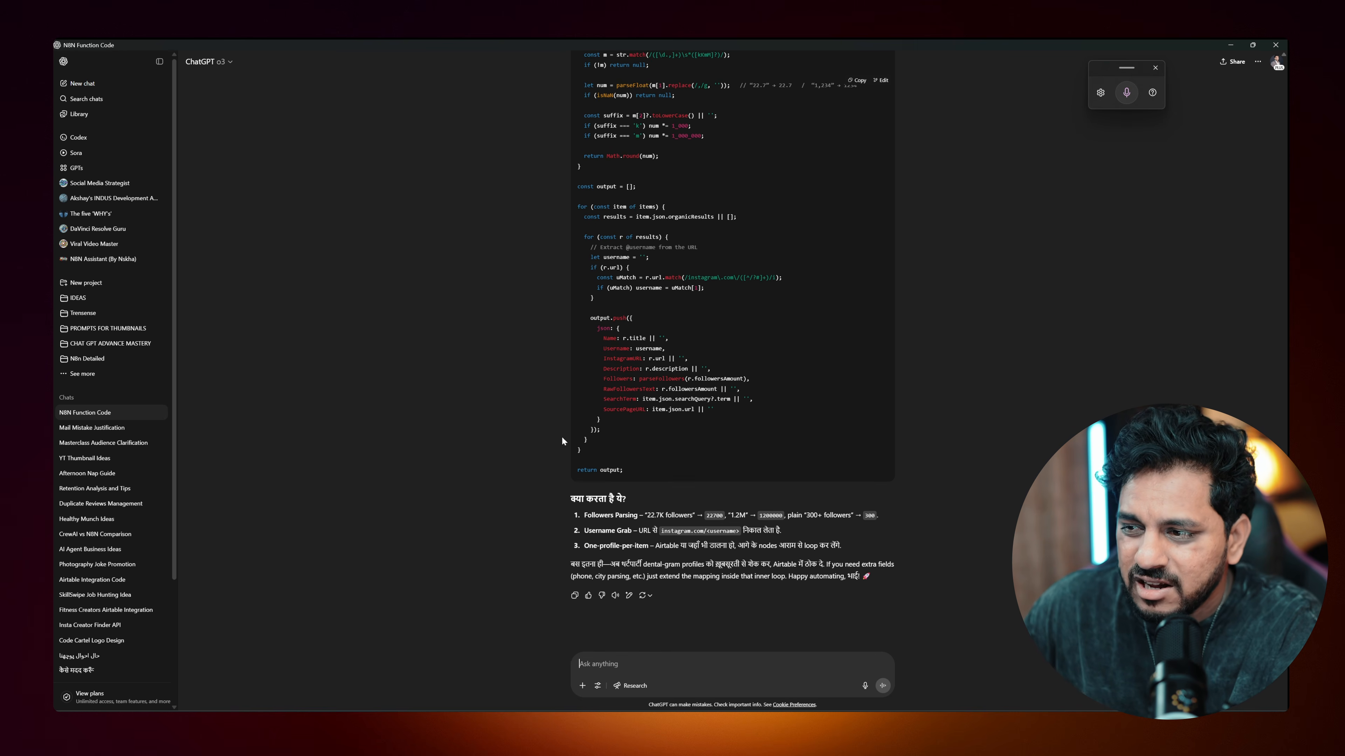
pyautogui.scroll(10, 789, 376)
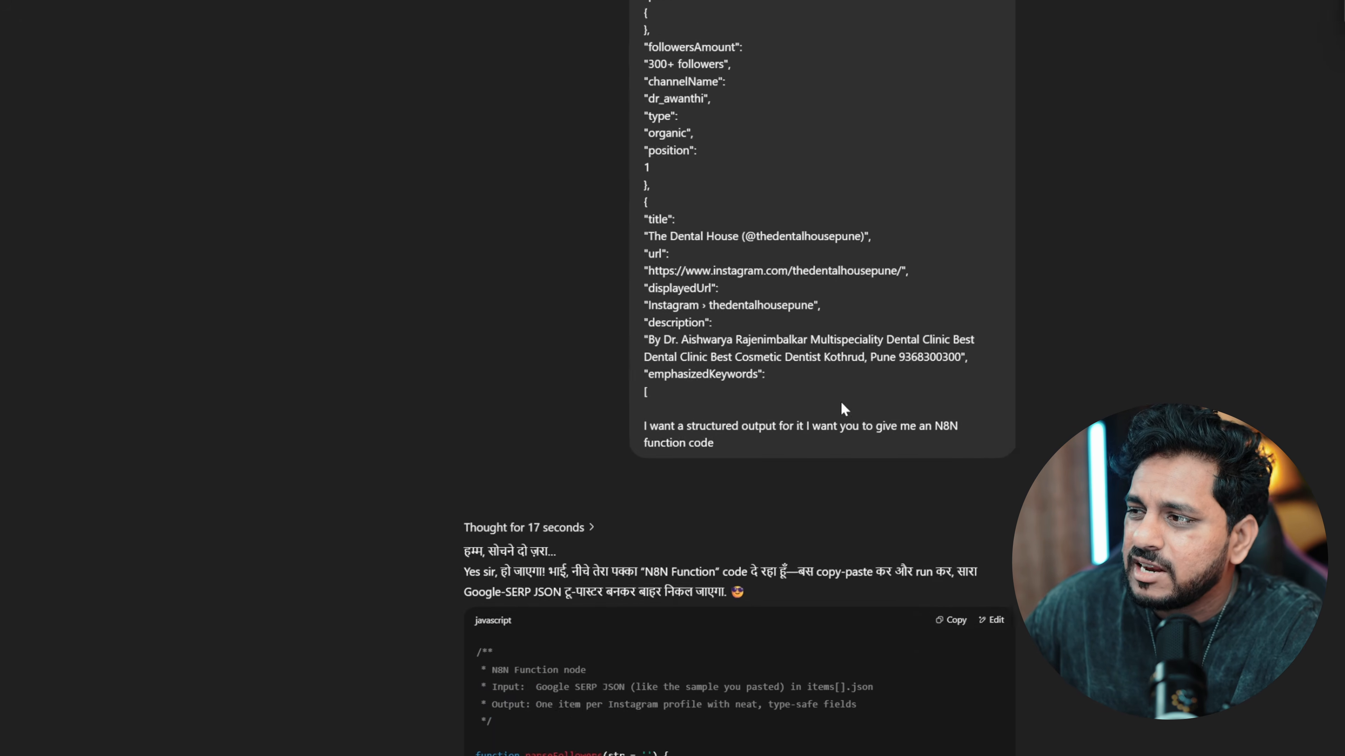
pyautogui.scroll(-5, 842, 404)
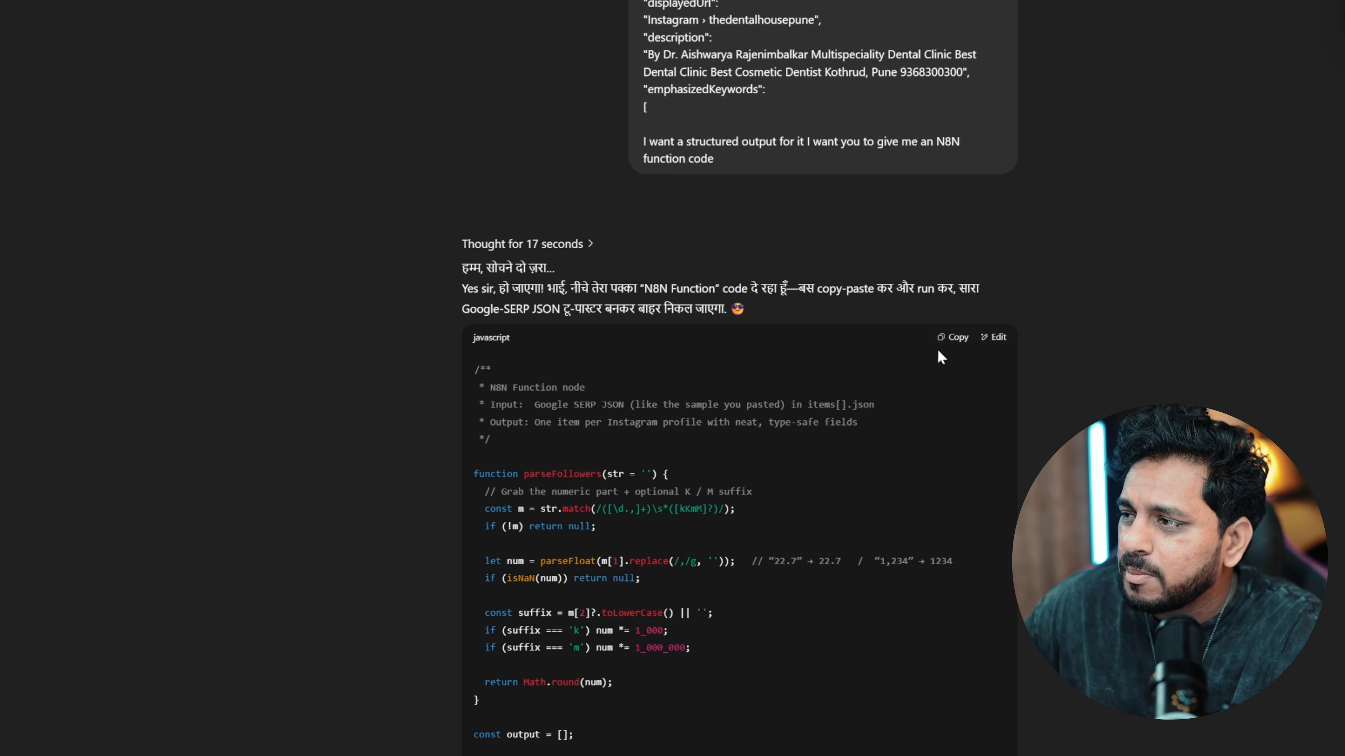
pyautogui.click(957, 339)
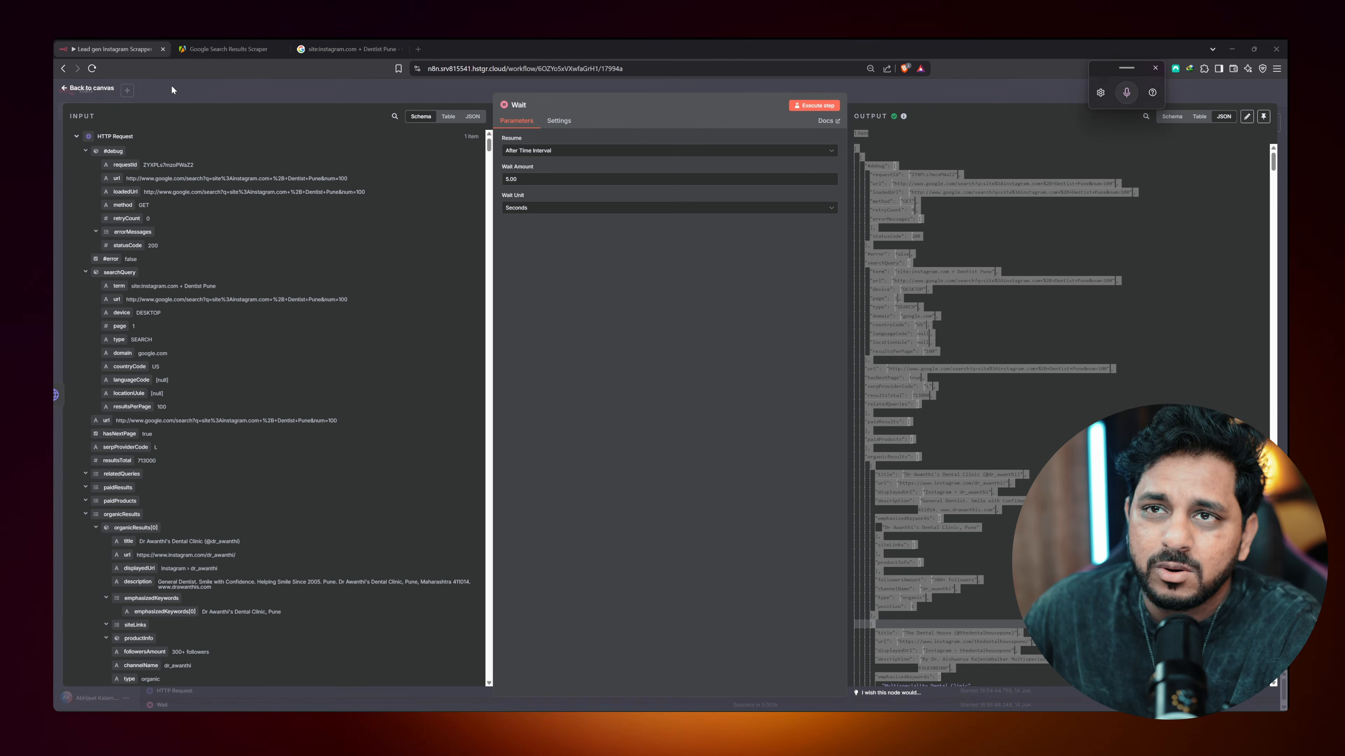
# Back in n8n, leave the Wait node and add a Code node after it
pyautogui.click(172, 90)
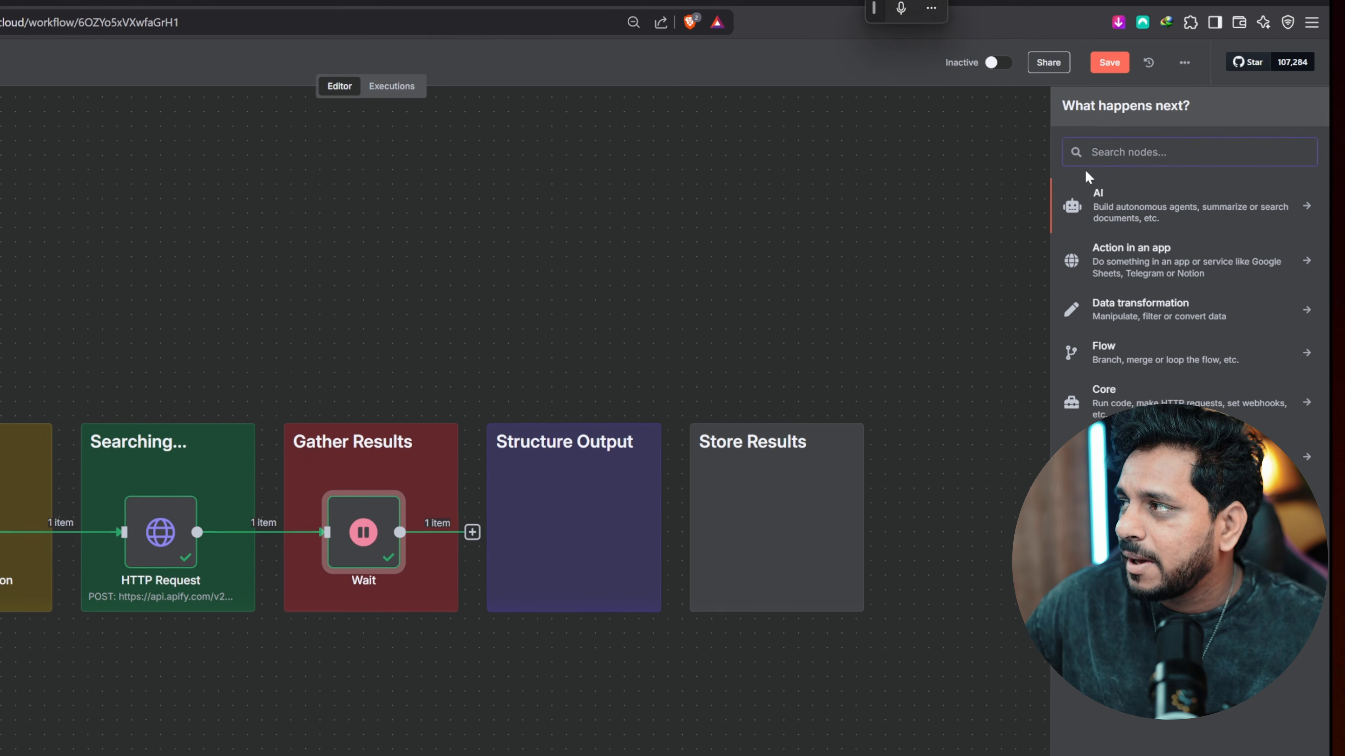
pyautogui.write('code')
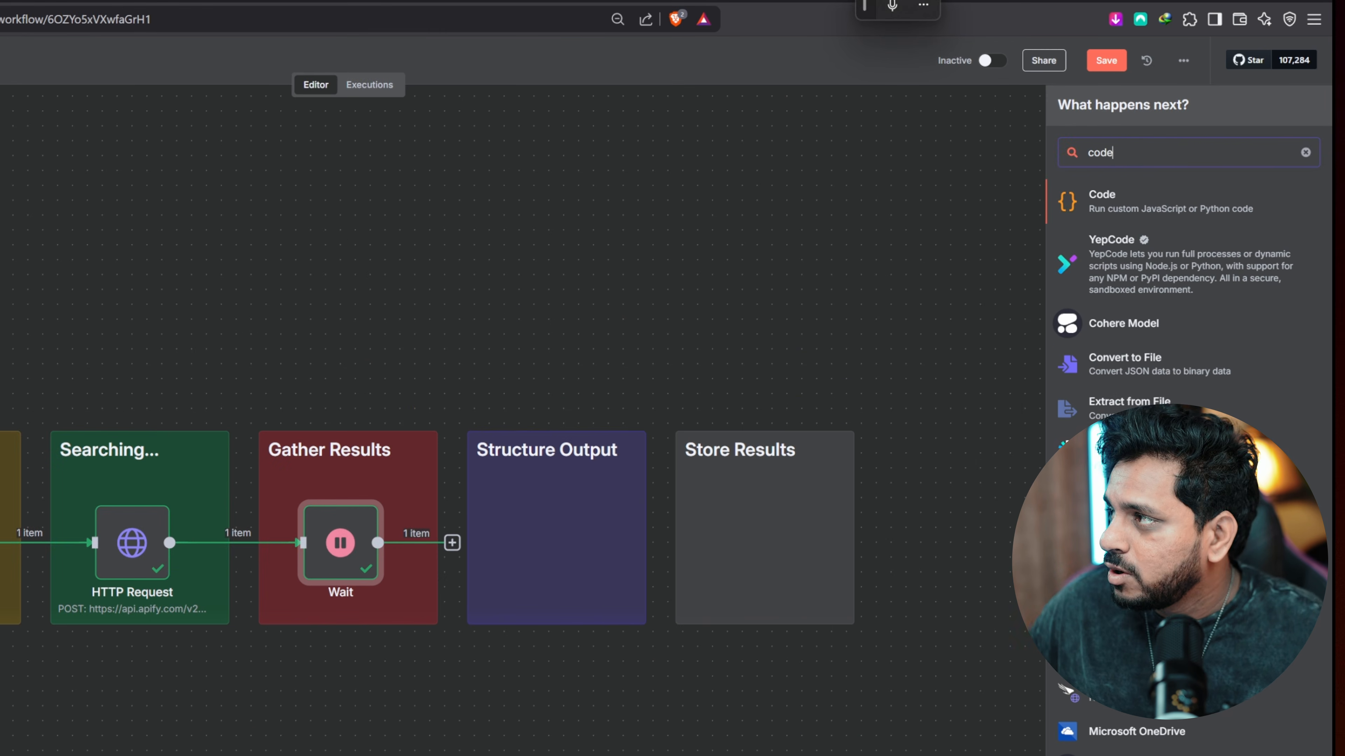
pyautogui.press('Return')
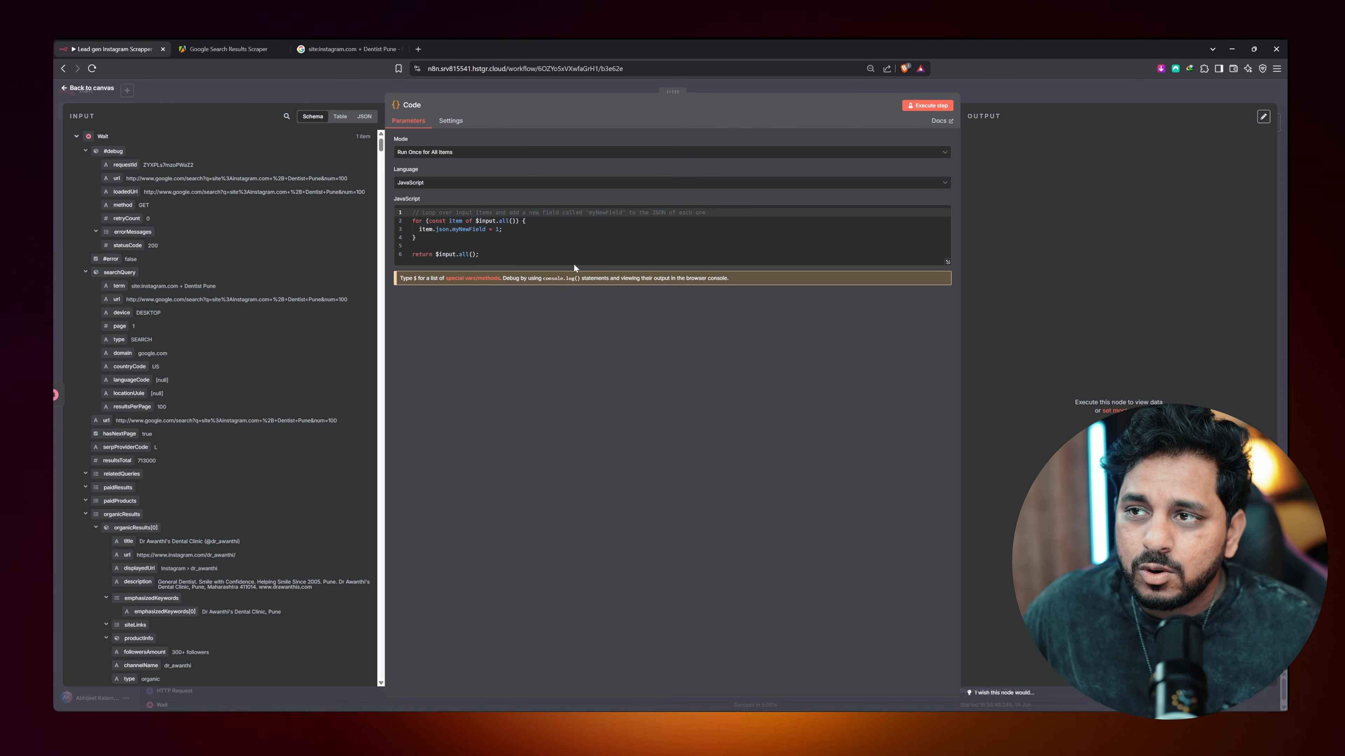
# Replace the Code node's default JavaScript with the copied ChatGPT script and execute the node
pyautogui.click(575, 265)
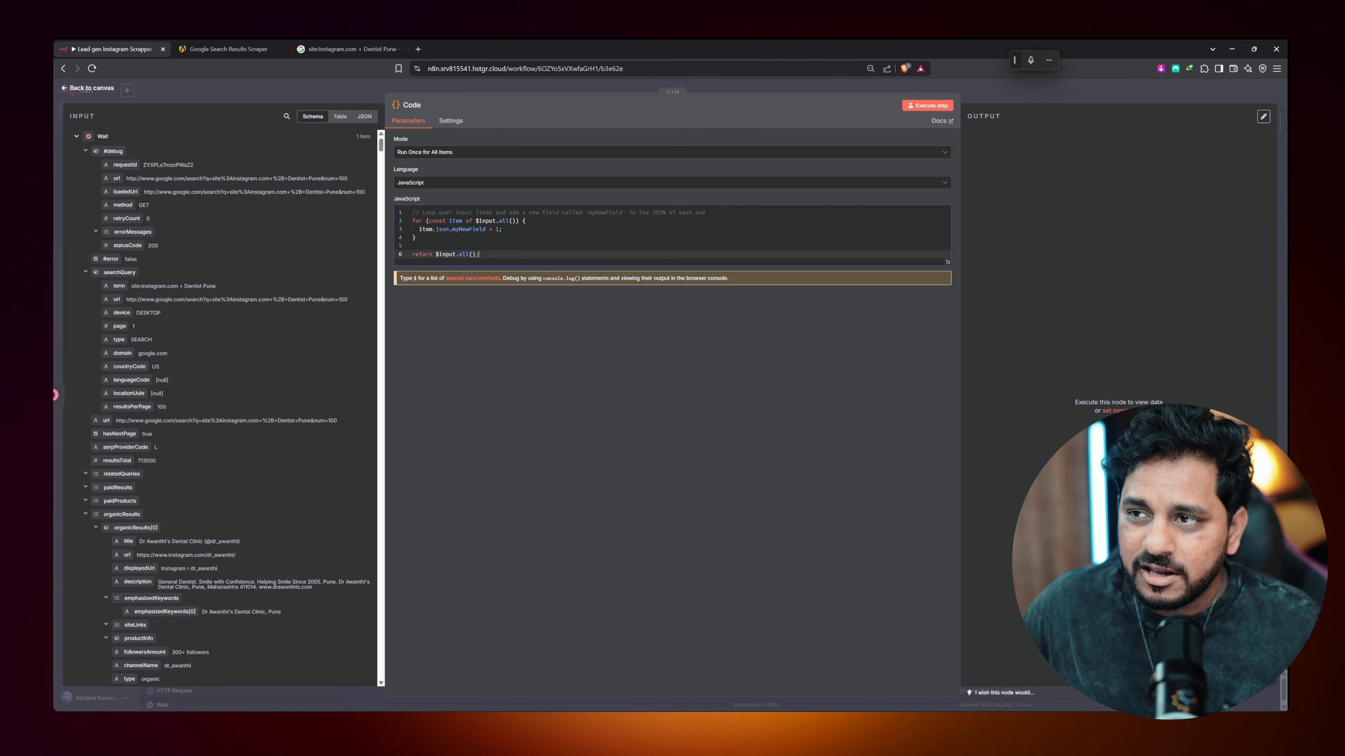
pyautogui.hotkey('ctrl', 'a')
pyautogui.press('BackSpace')
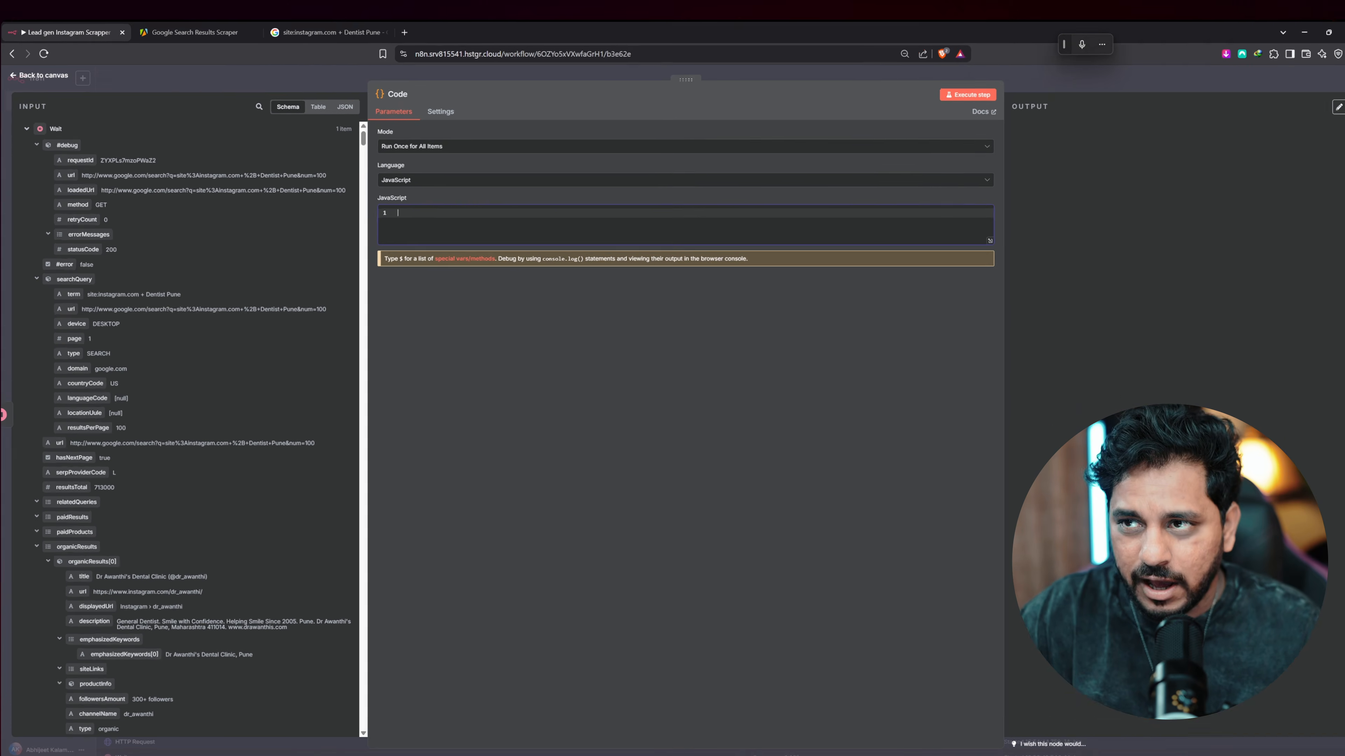
pyautogui.hotkey('ctrl', 'v')
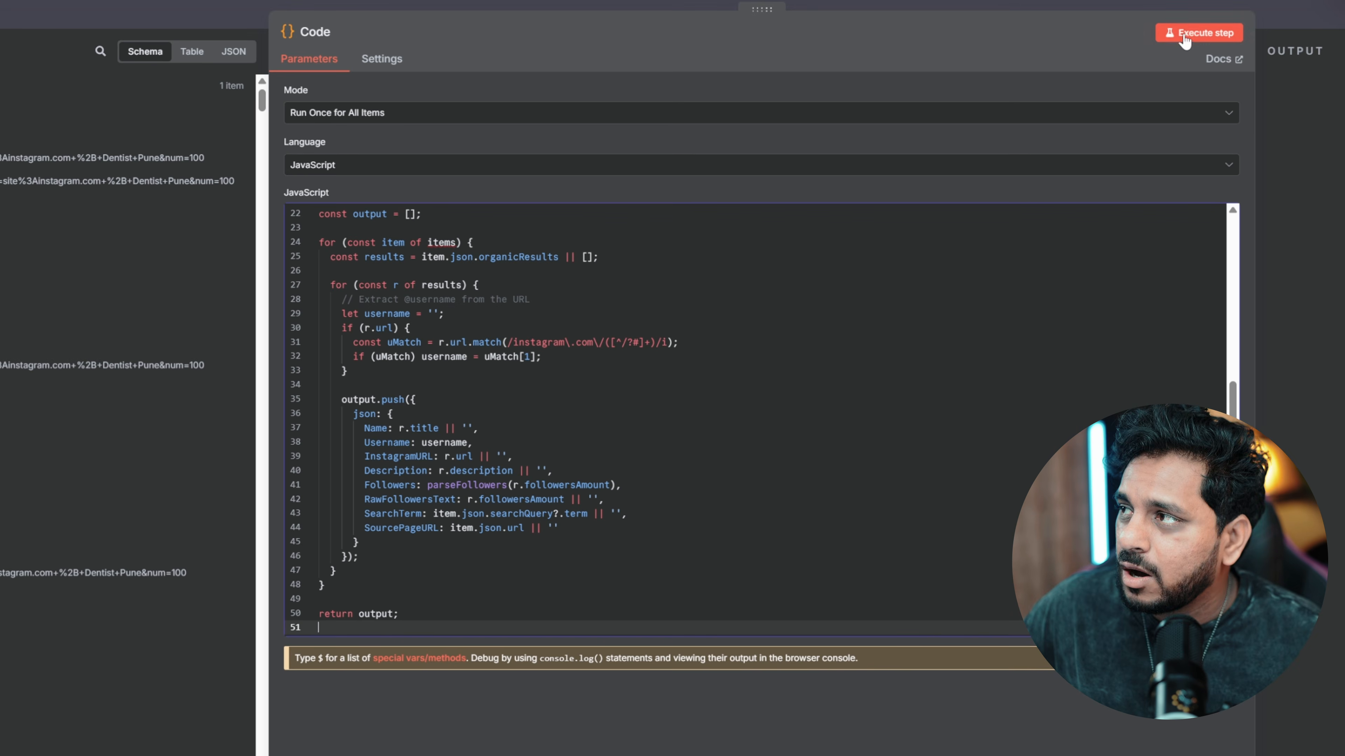
pyautogui.click(1171, 34)
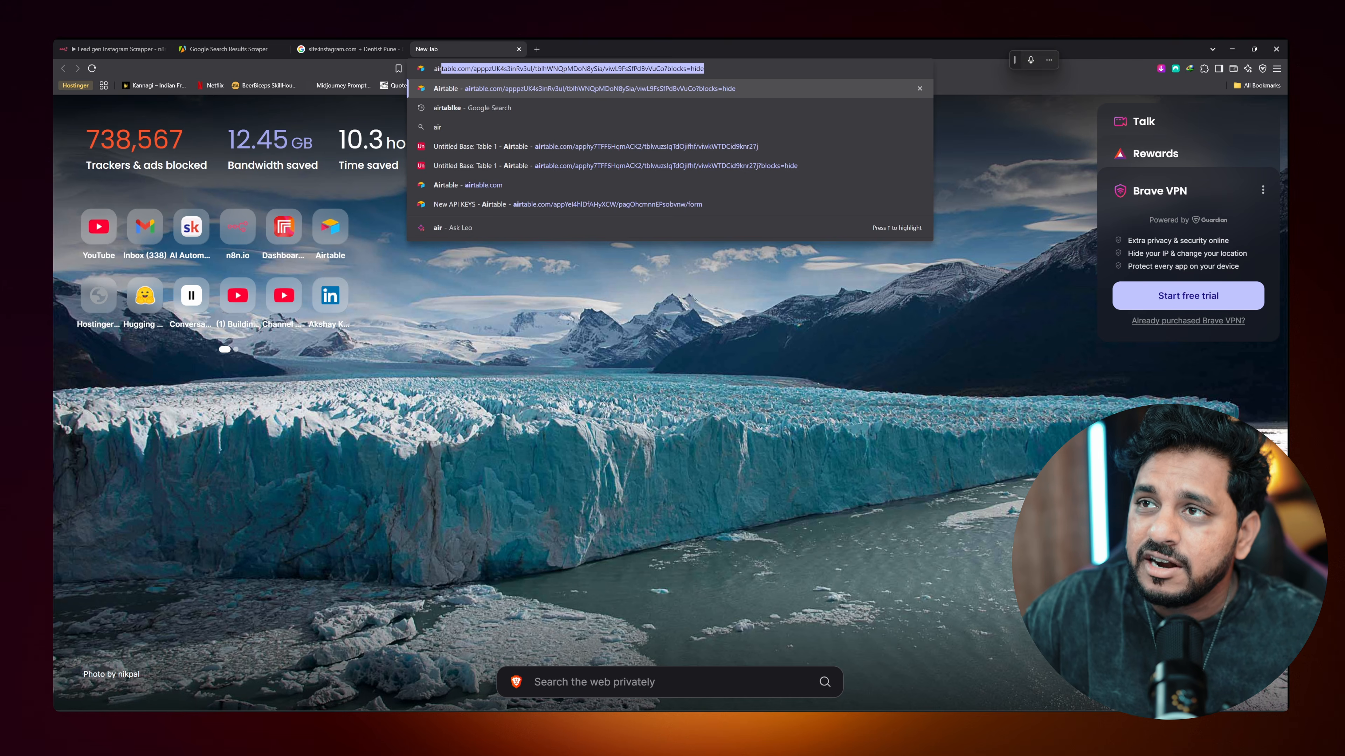
# Open Airtable, create a base from scratch in the N8n Automations workspace and name it "Lead Gens"
pyautogui.press('Return')
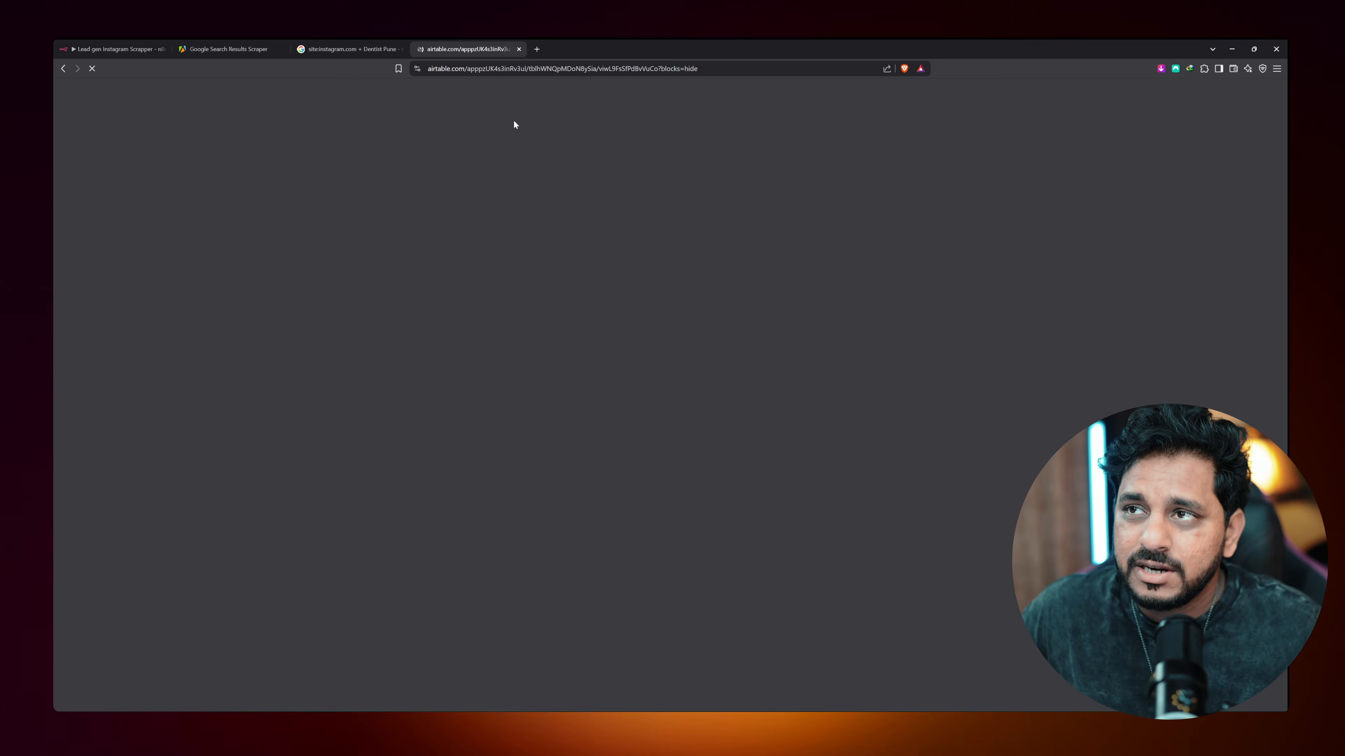
pyautogui.click(1027, 340)
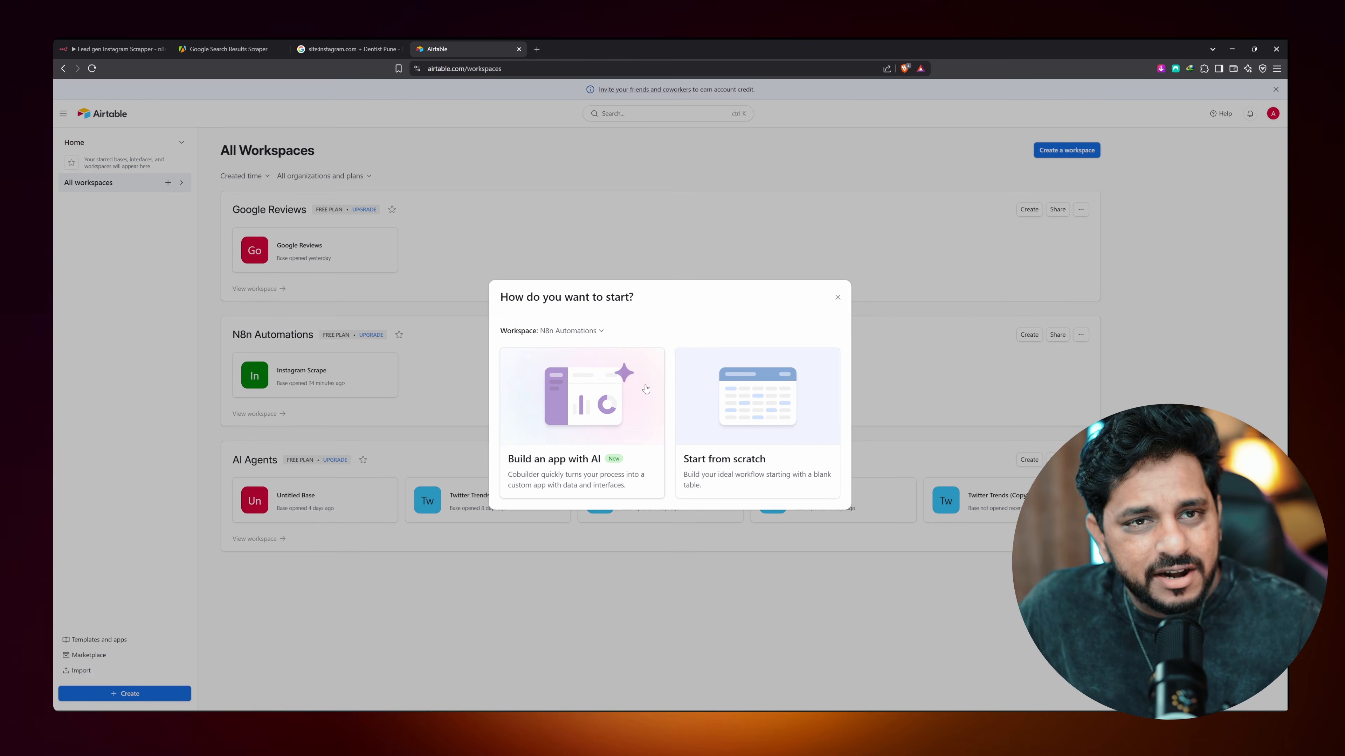
pyautogui.click(783, 397)
pyautogui.click(109, 96)
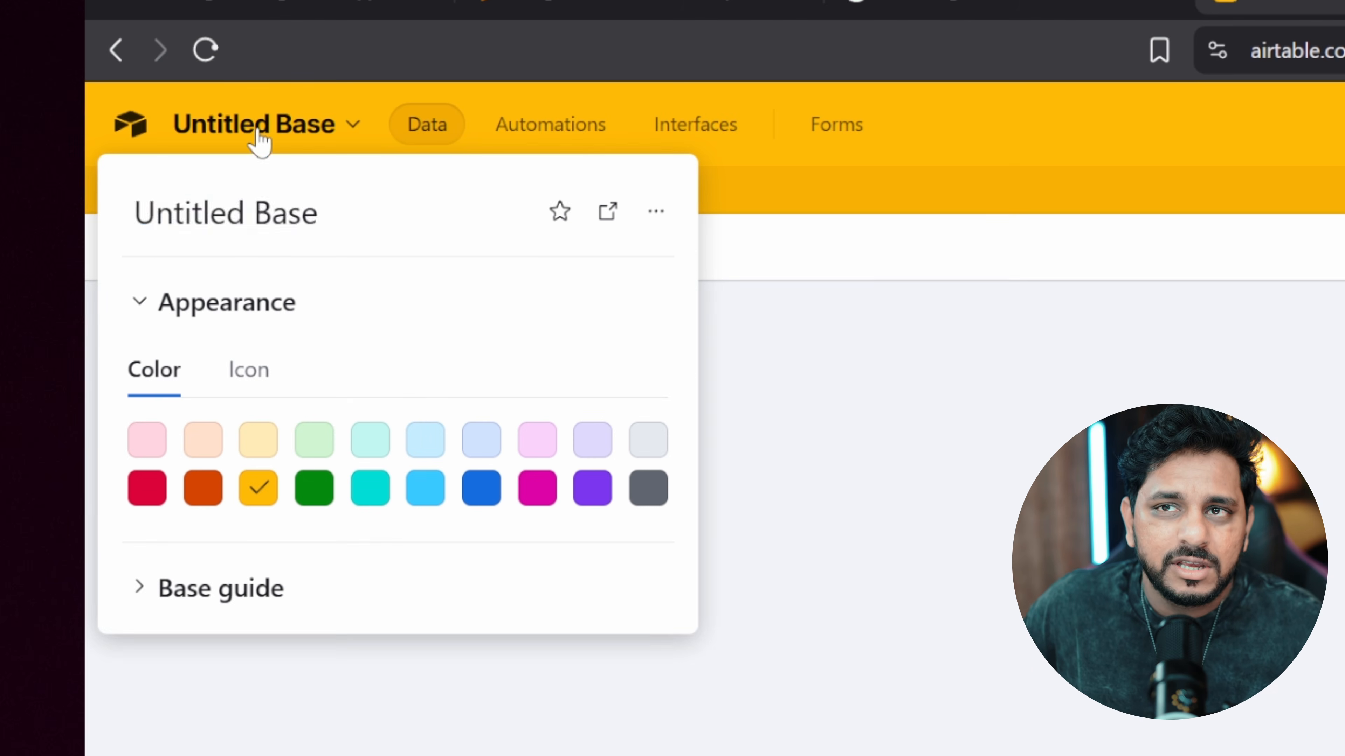
pyautogui.write('Lead Gens')
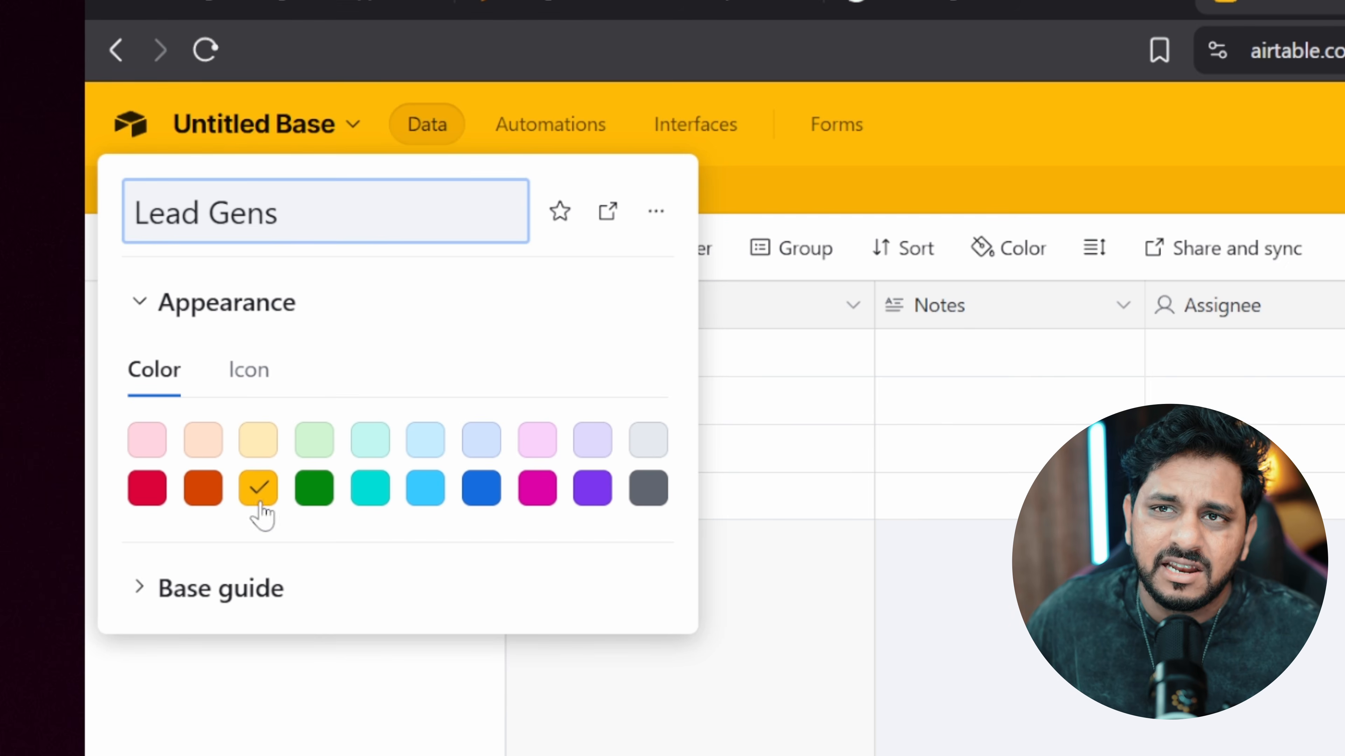
pyautogui.press('Return')
# Rename the base's first table as "Dentists"
pyautogui.doubleClick(152, 196)
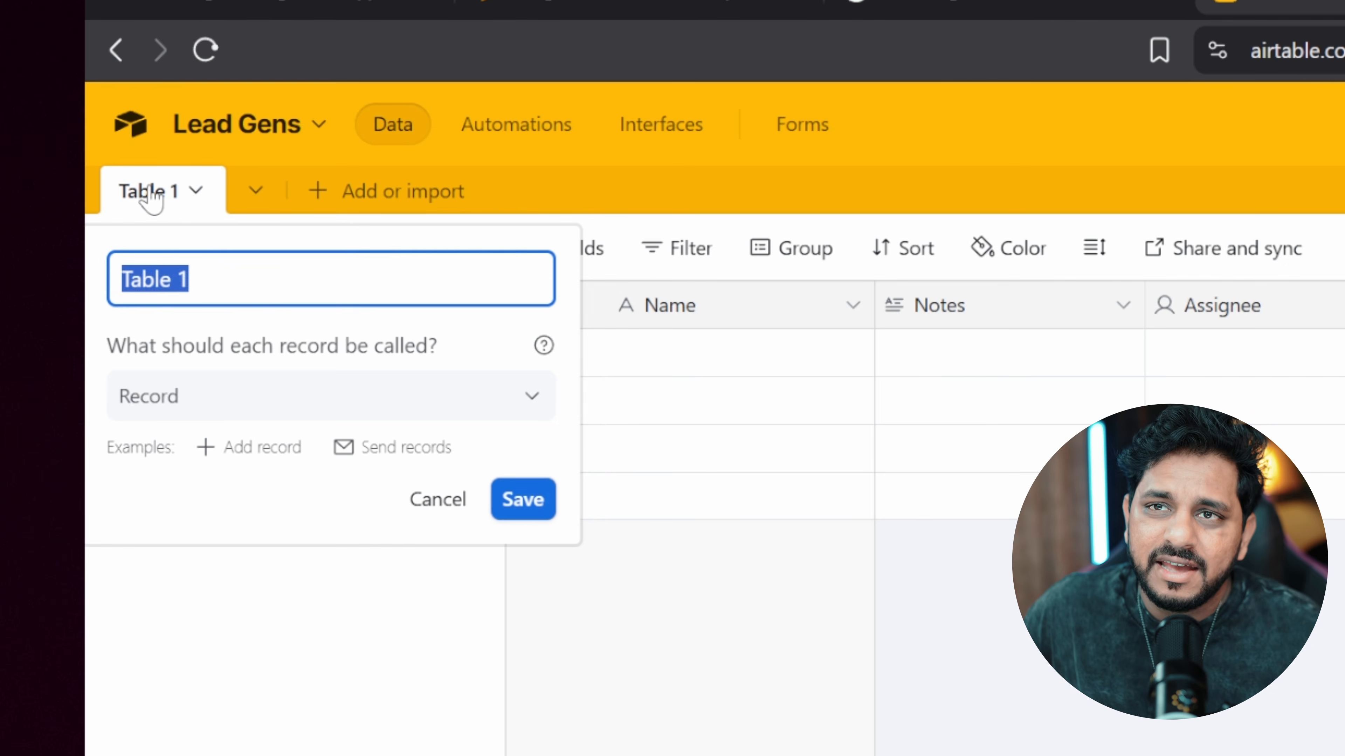
pyautogui.write('Dentios')
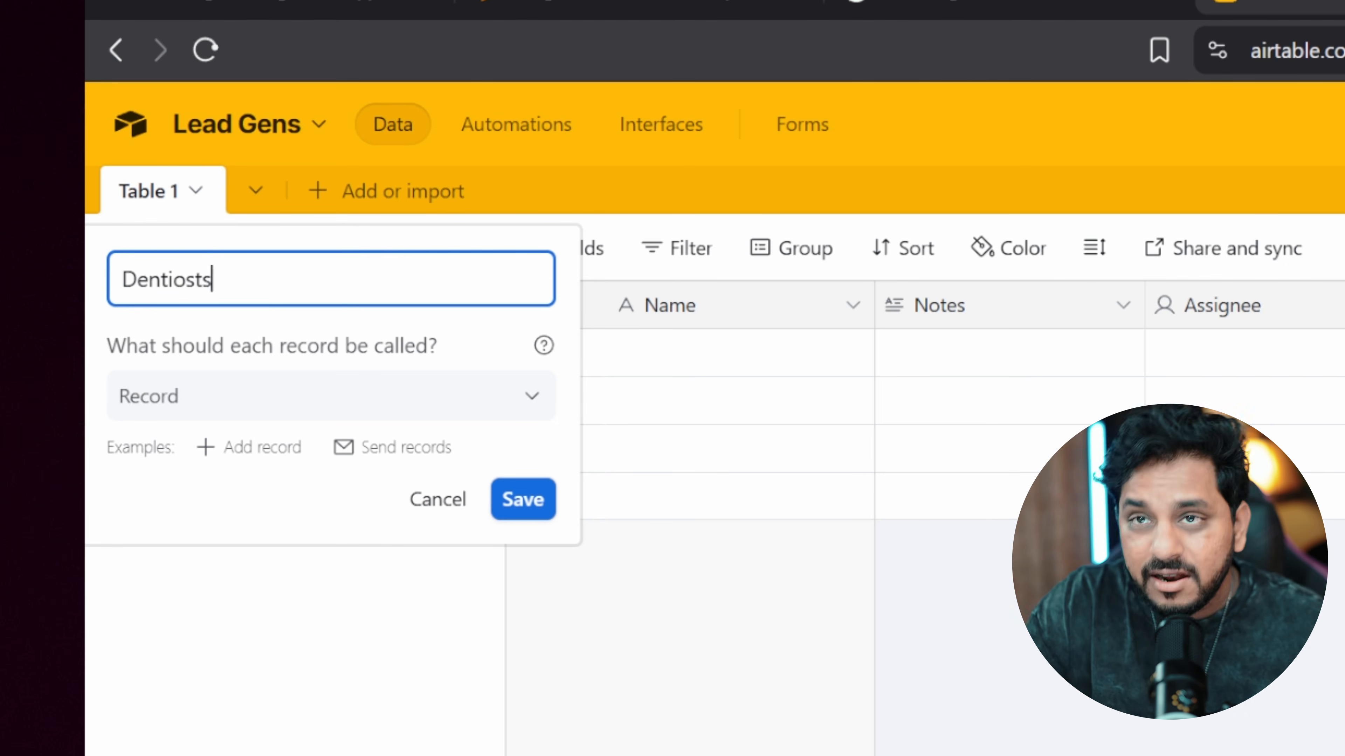
pyautogui.write('ts')
pyautogui.press('Return')
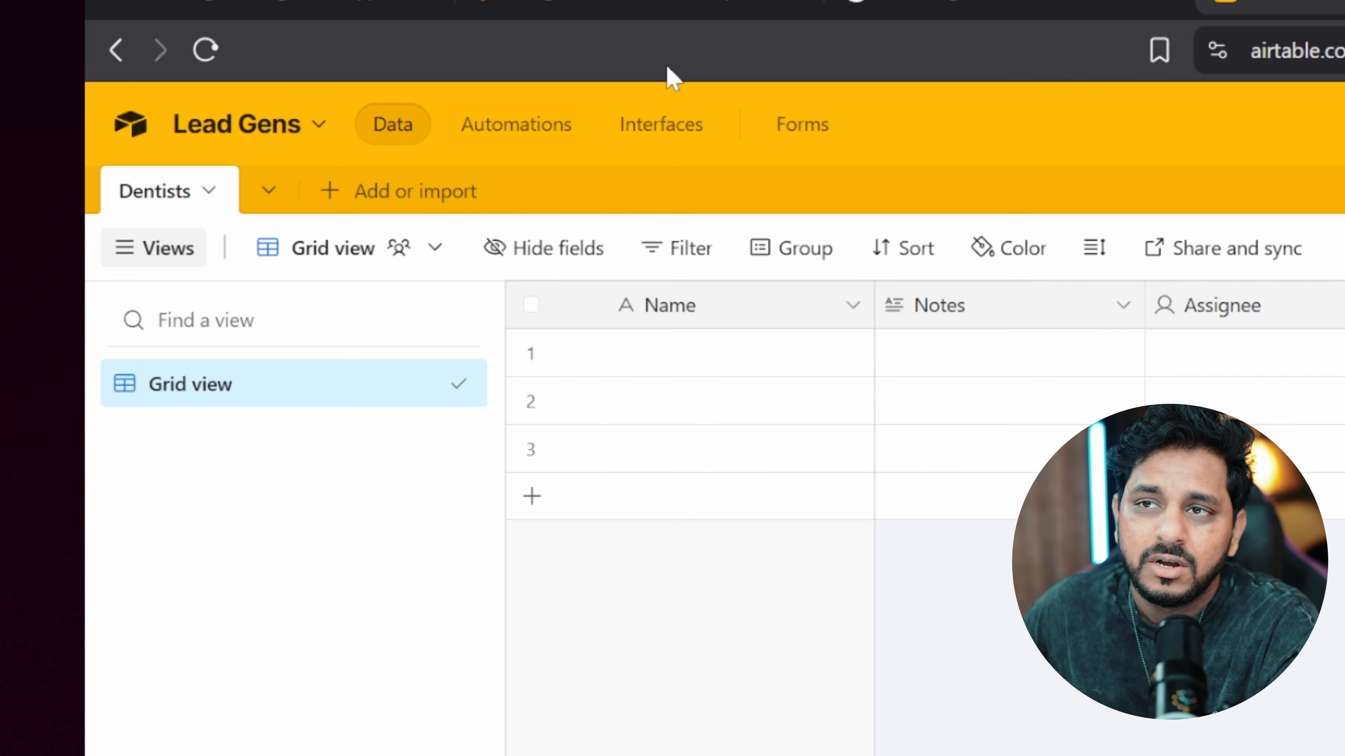
# Place the Airtable base in its own window beside n8n, and open the Code node with its output area widened
pyautogui.doubleClick(698, 304)
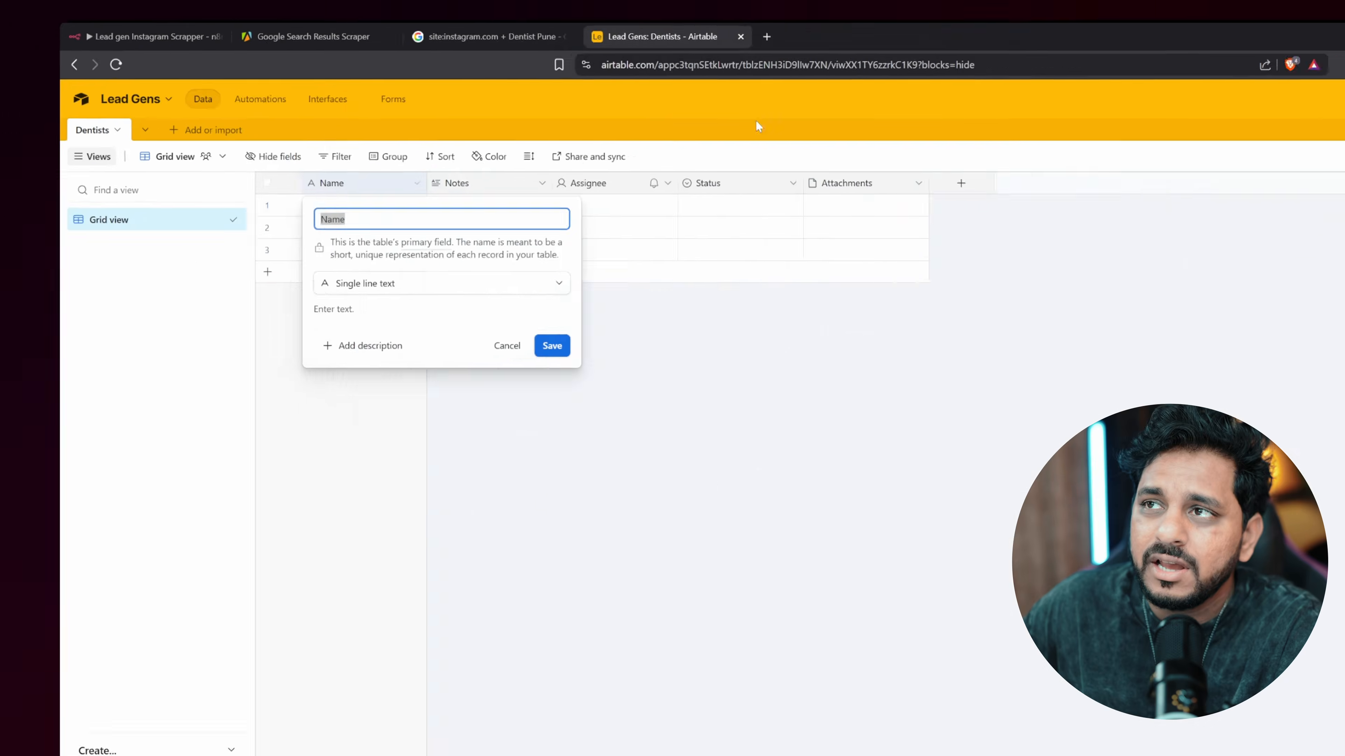
pyautogui.moveTo(682, 40); pyautogui.dragTo(487, 74)
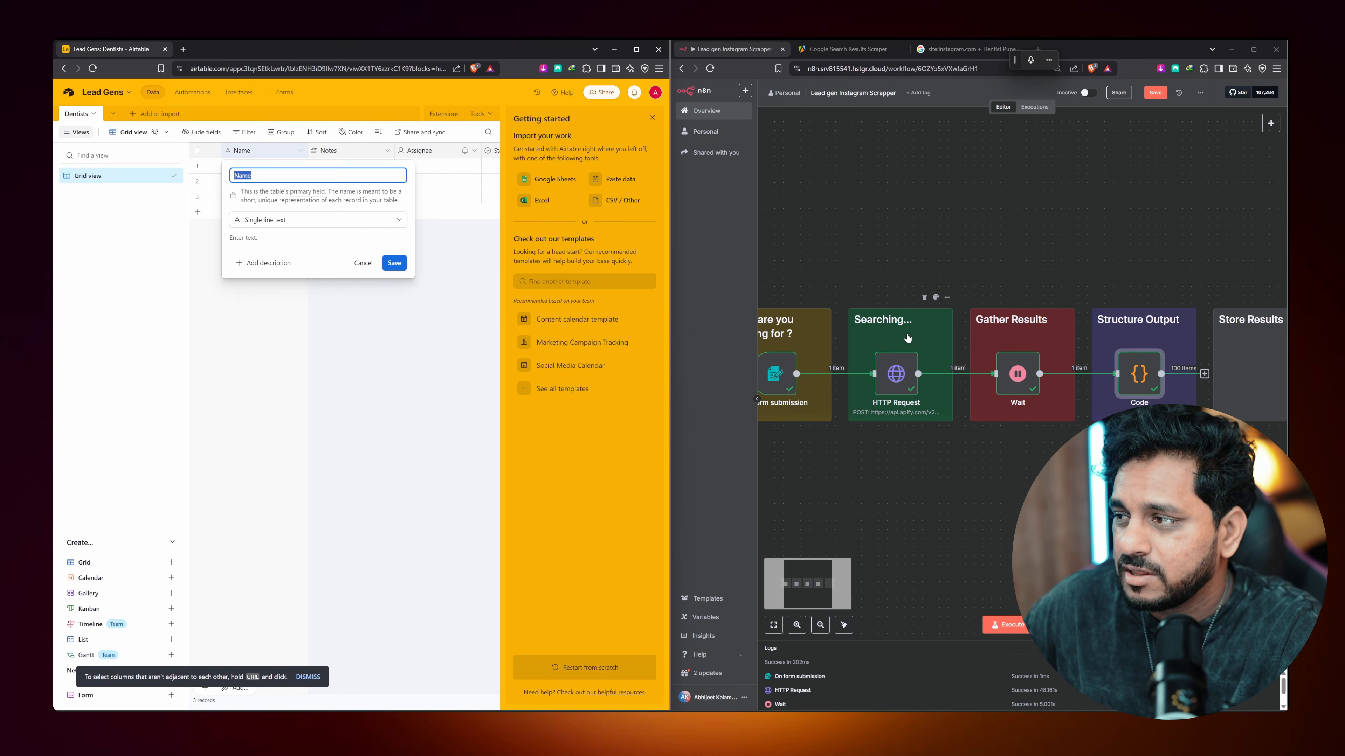
pyautogui.click(892, 271)
pyautogui.scroll(-2, 1062, 315)
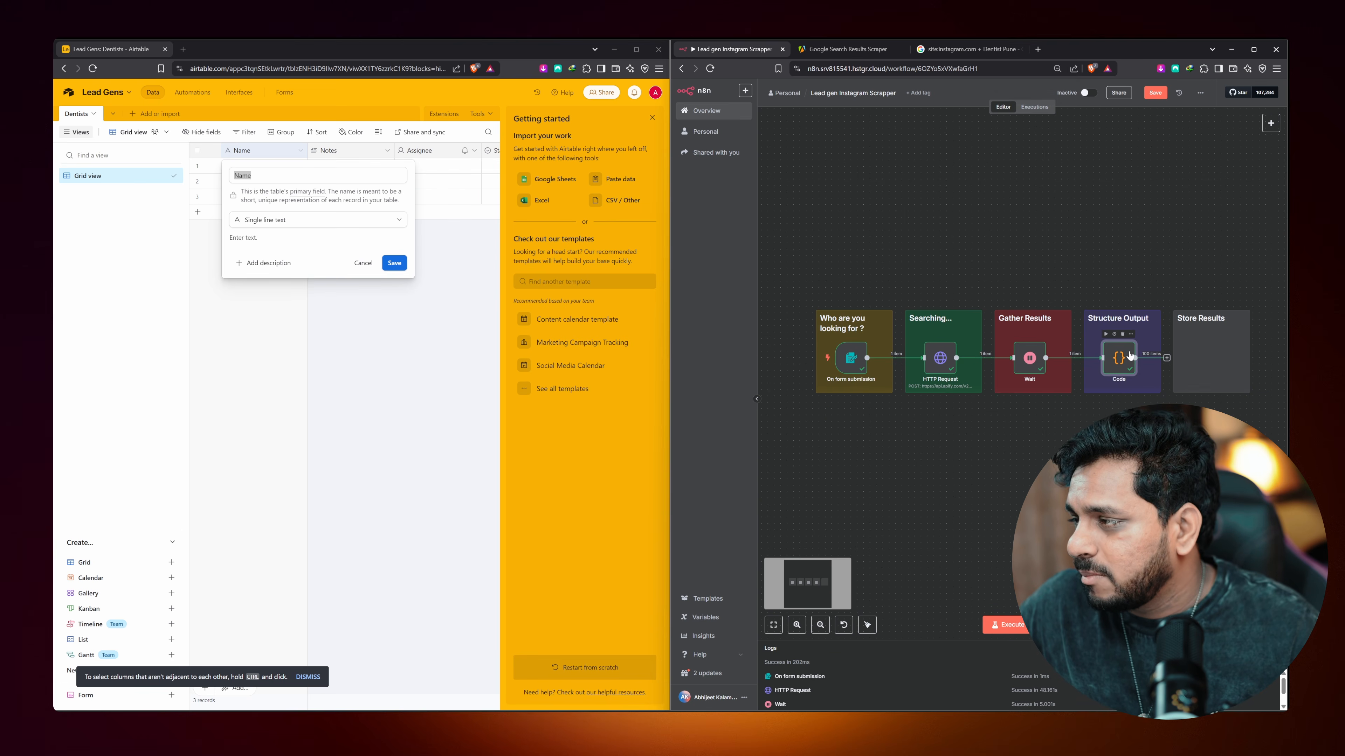
pyautogui.doubleClick(1130, 354)
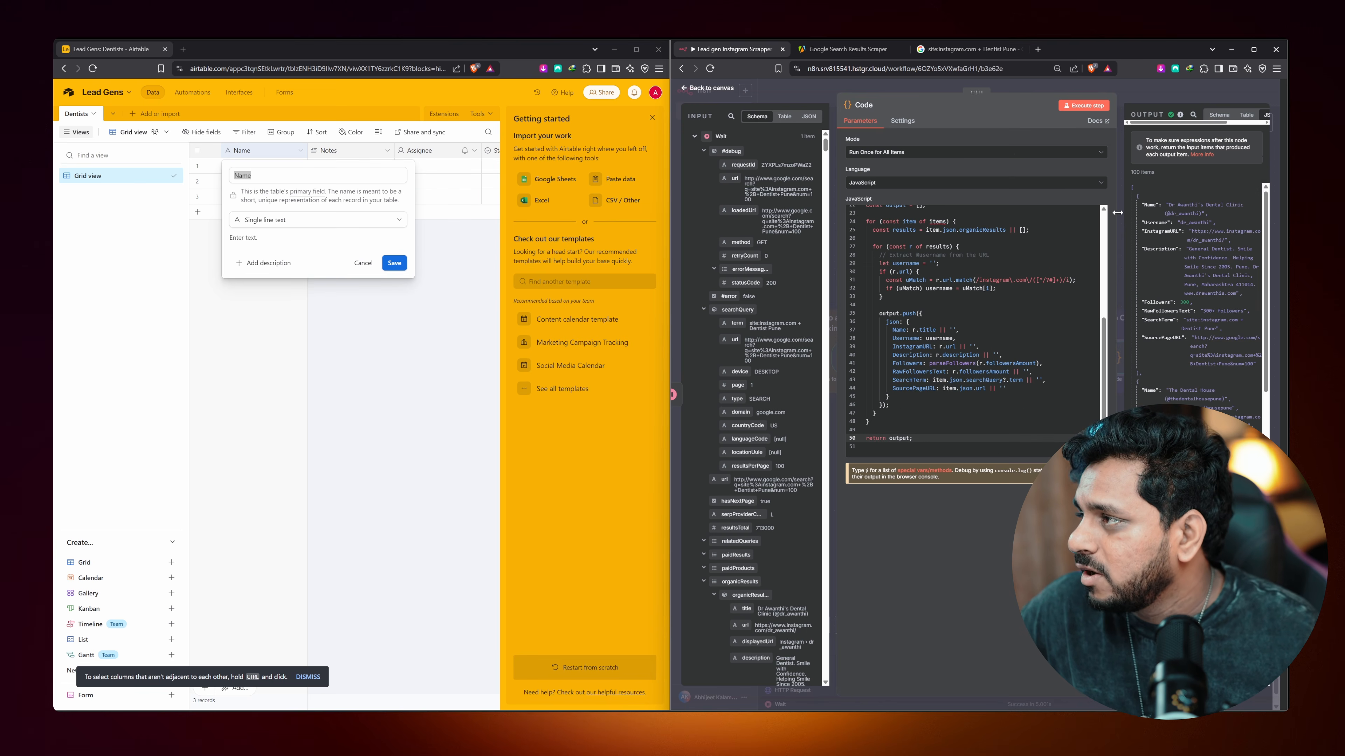
pyautogui.moveTo(1117, 212); pyautogui.dragTo(962, 223)
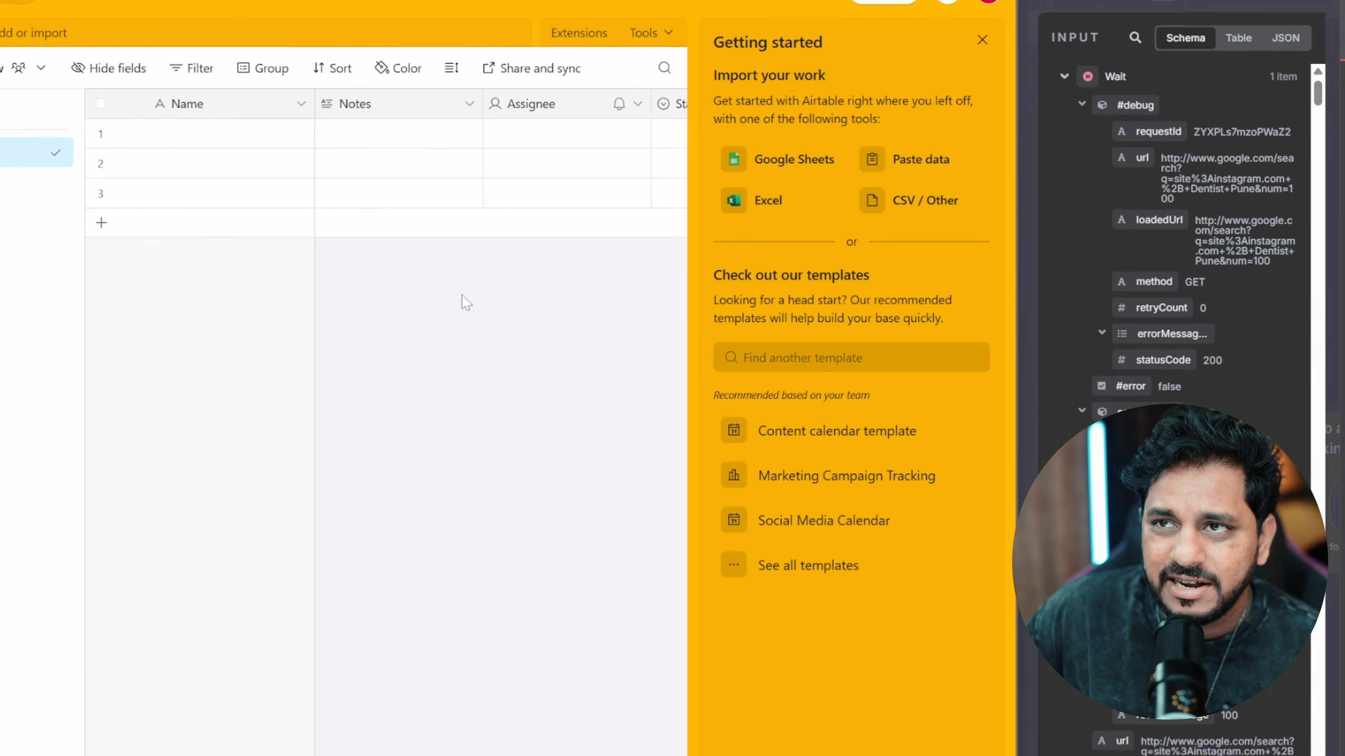
# Turn the Notes field of the Dentists table into a single line text field named "Username"
pyautogui.doubleClick(408, 108)
pyautogui.click(435, 195)
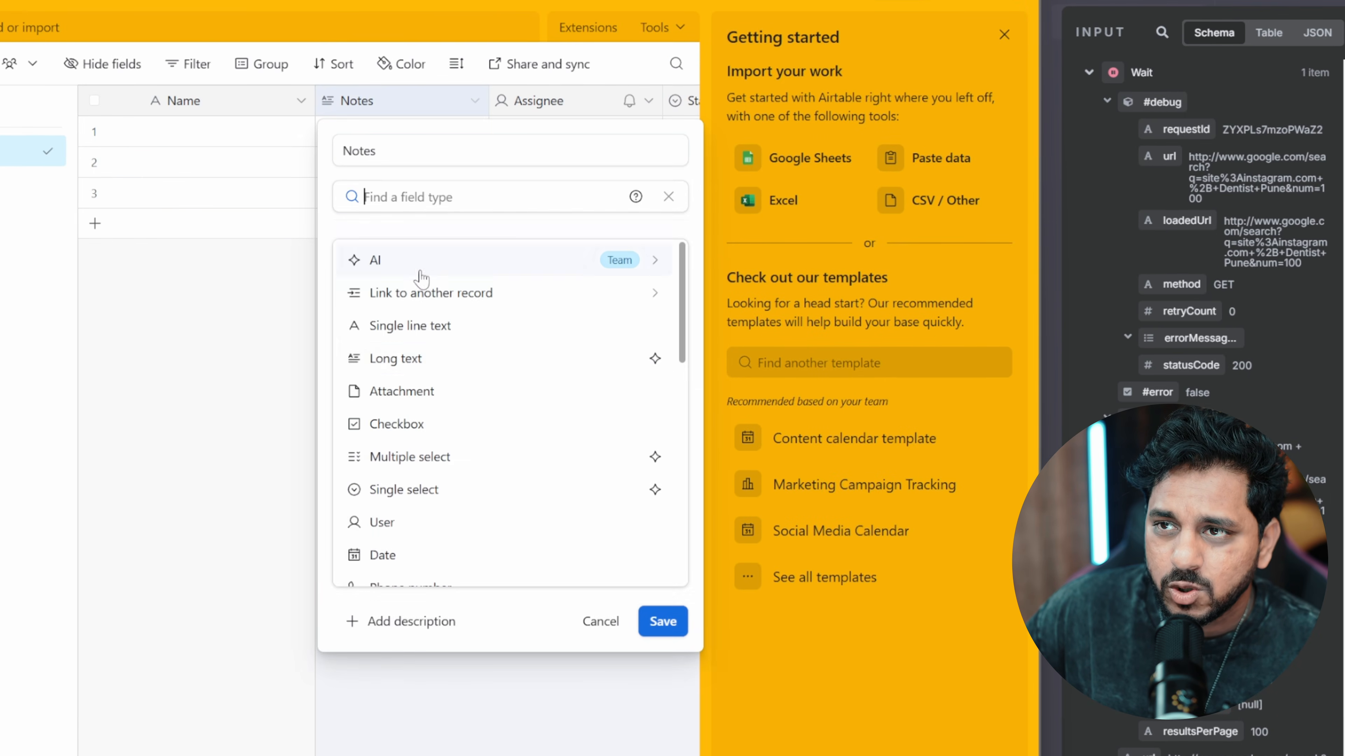
pyautogui.click(425, 332)
pyautogui.moveTo(382, 152); pyautogui.dragTo(286, 155)
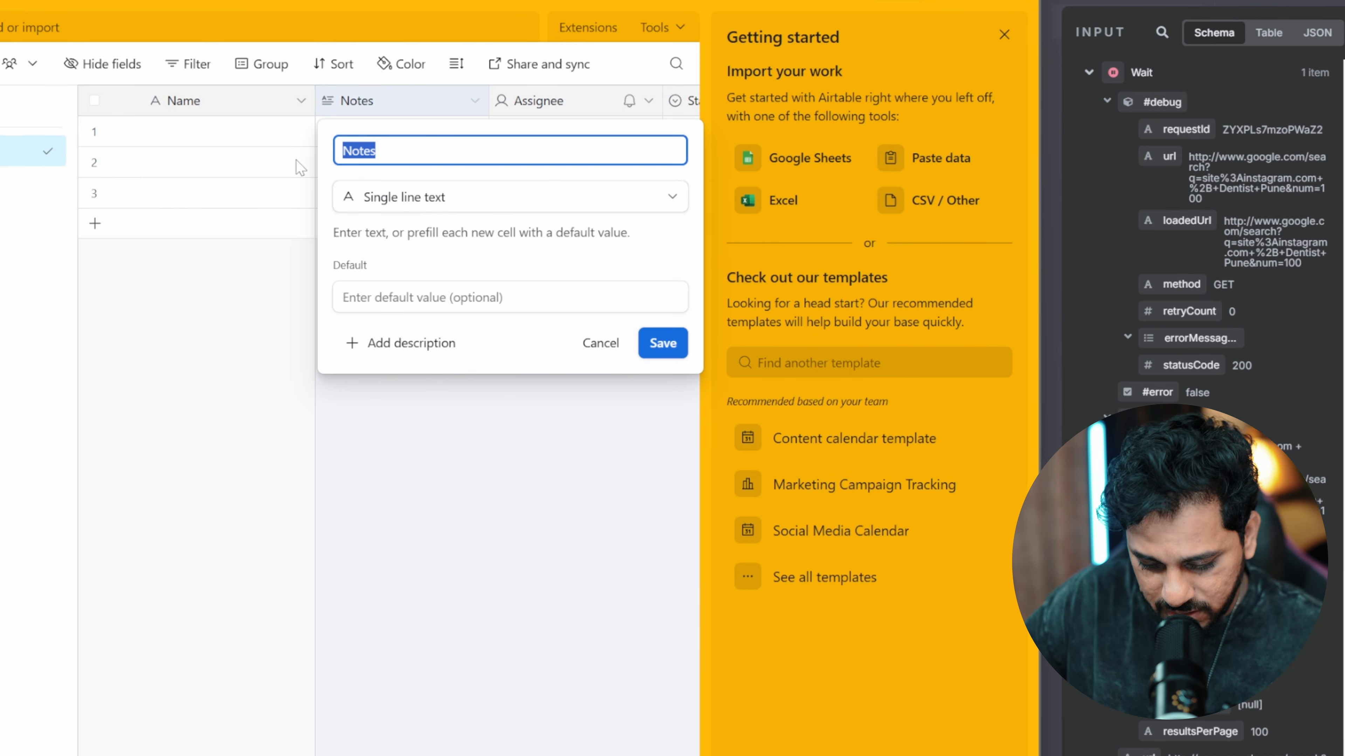
pyautogui.write('Username')
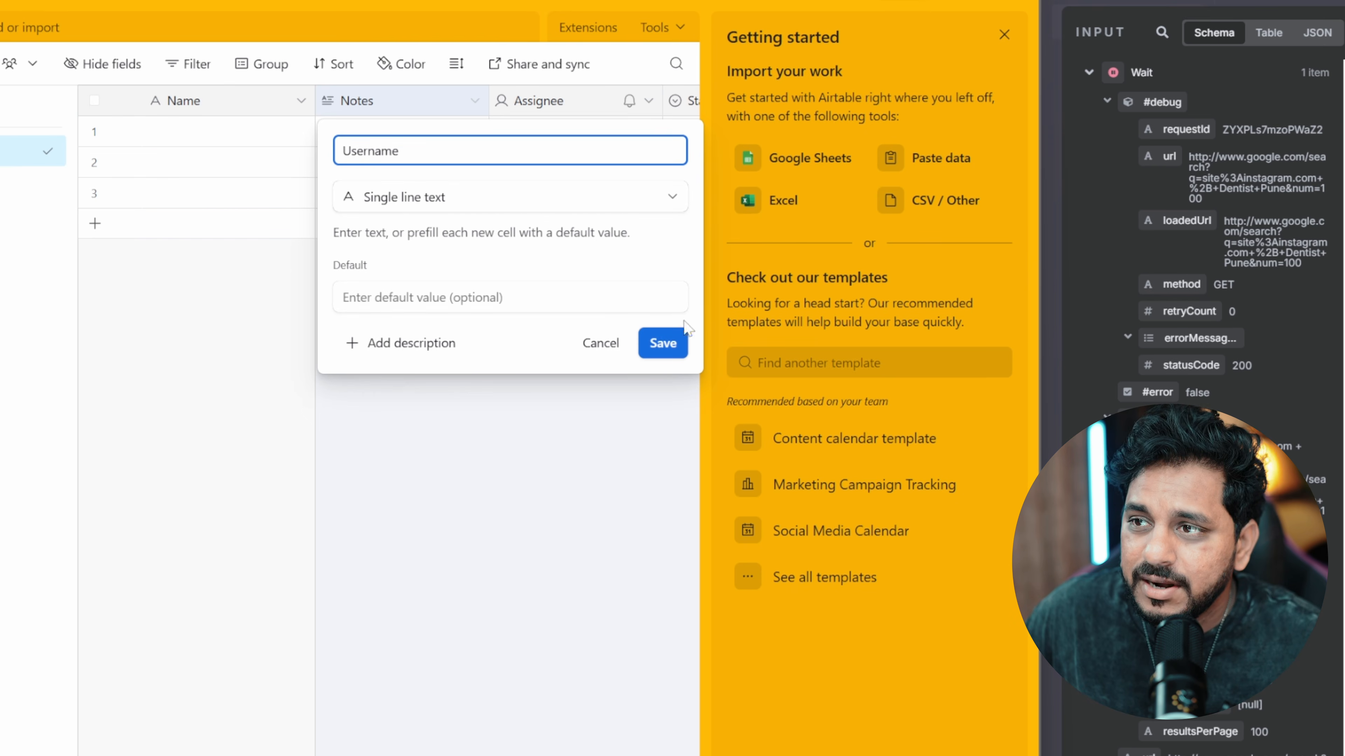
pyautogui.click(681, 333)
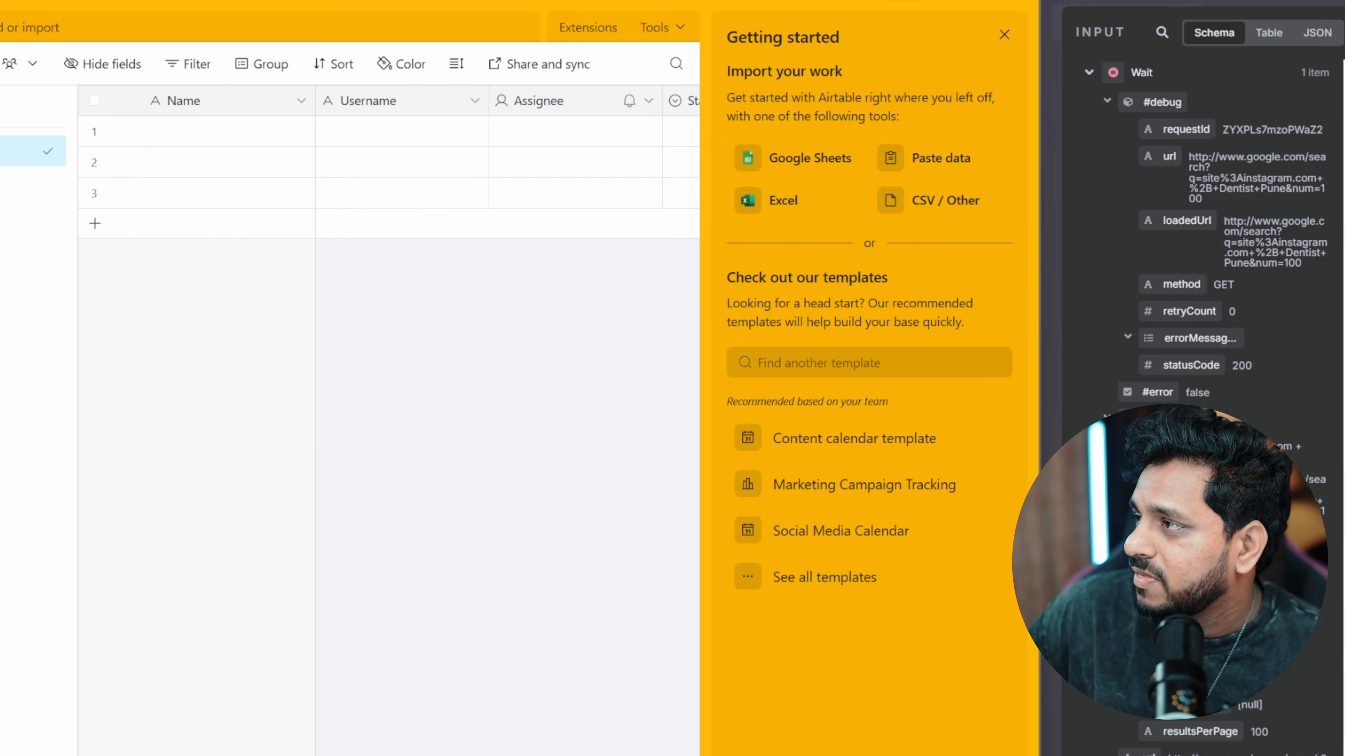
# Turn the Assignee field into a URL field named "Handle"
pyautogui.doubleClick(364, 107)
pyautogui.doubleClick(569, 107)
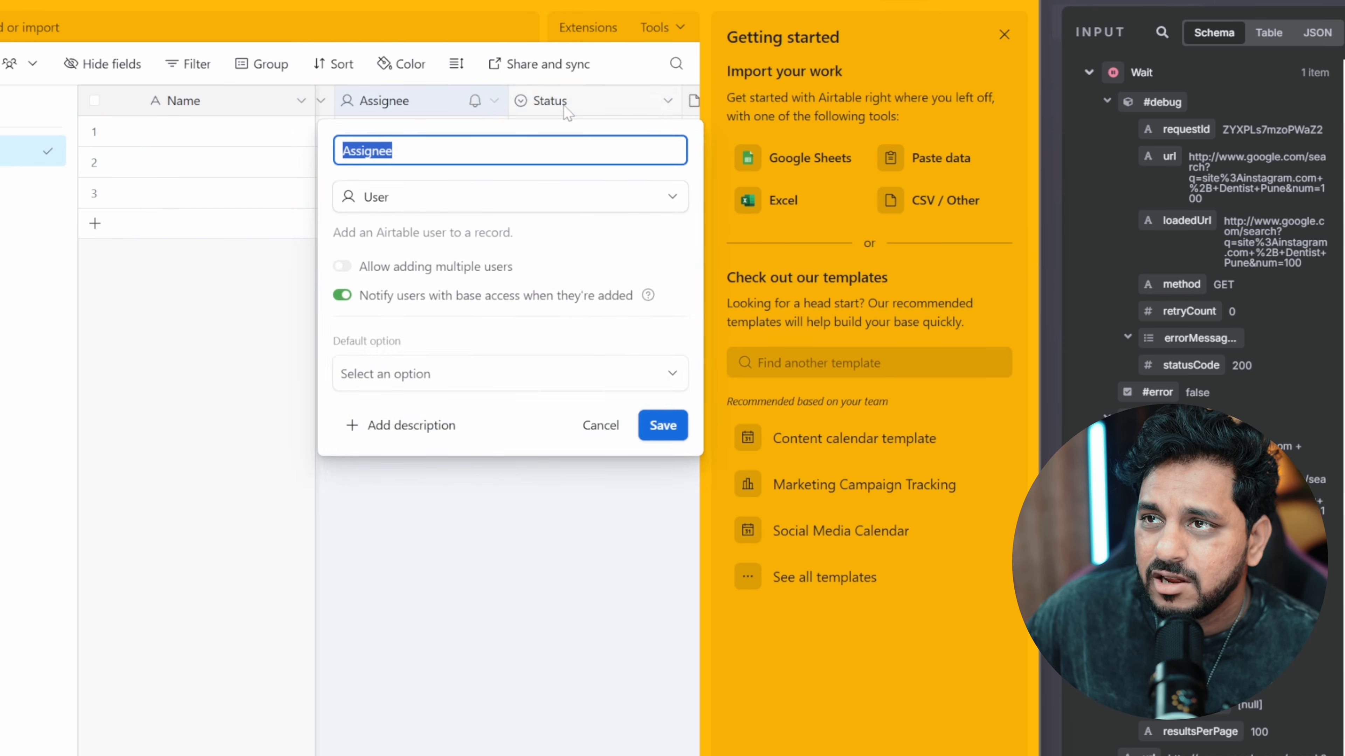
pyautogui.write('Instagram')
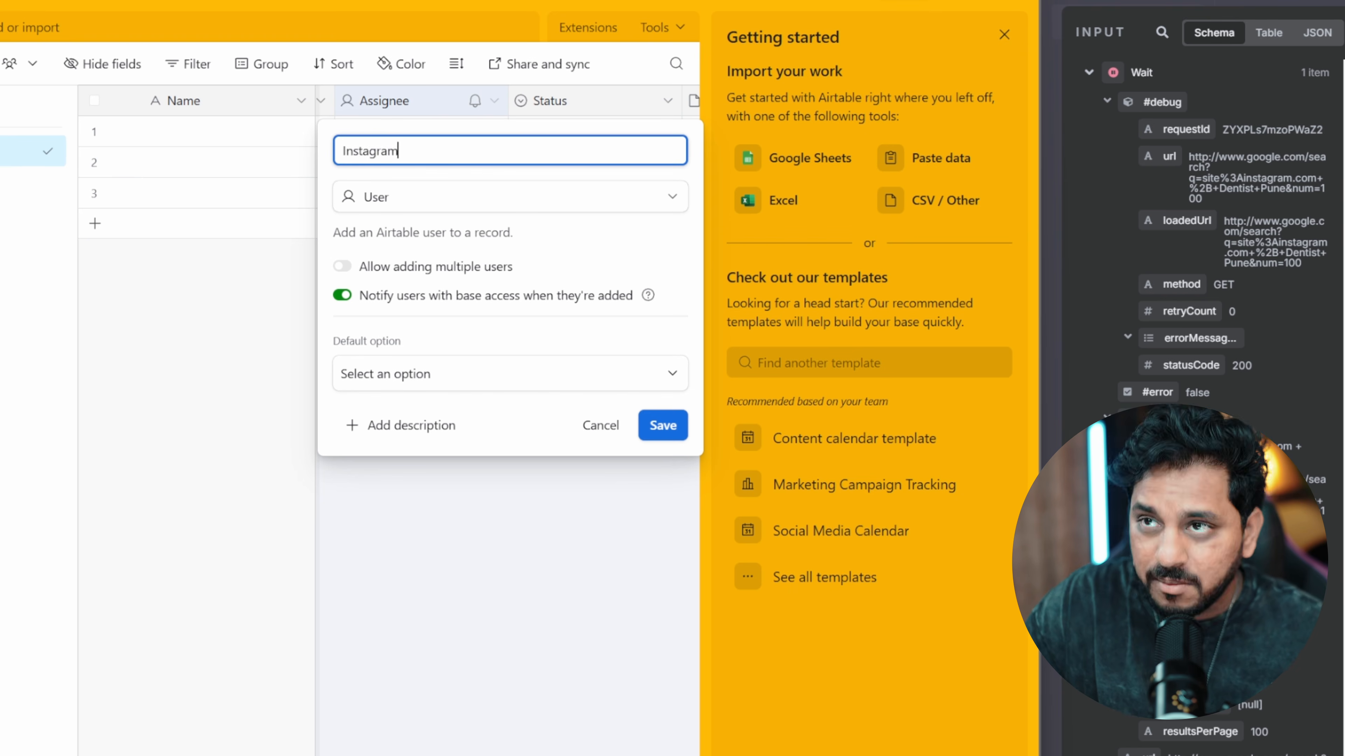
pyautogui.hotkey('ctrl', 'a')
pyautogui.press('BackSpace')
pyautogui.write('Hand')
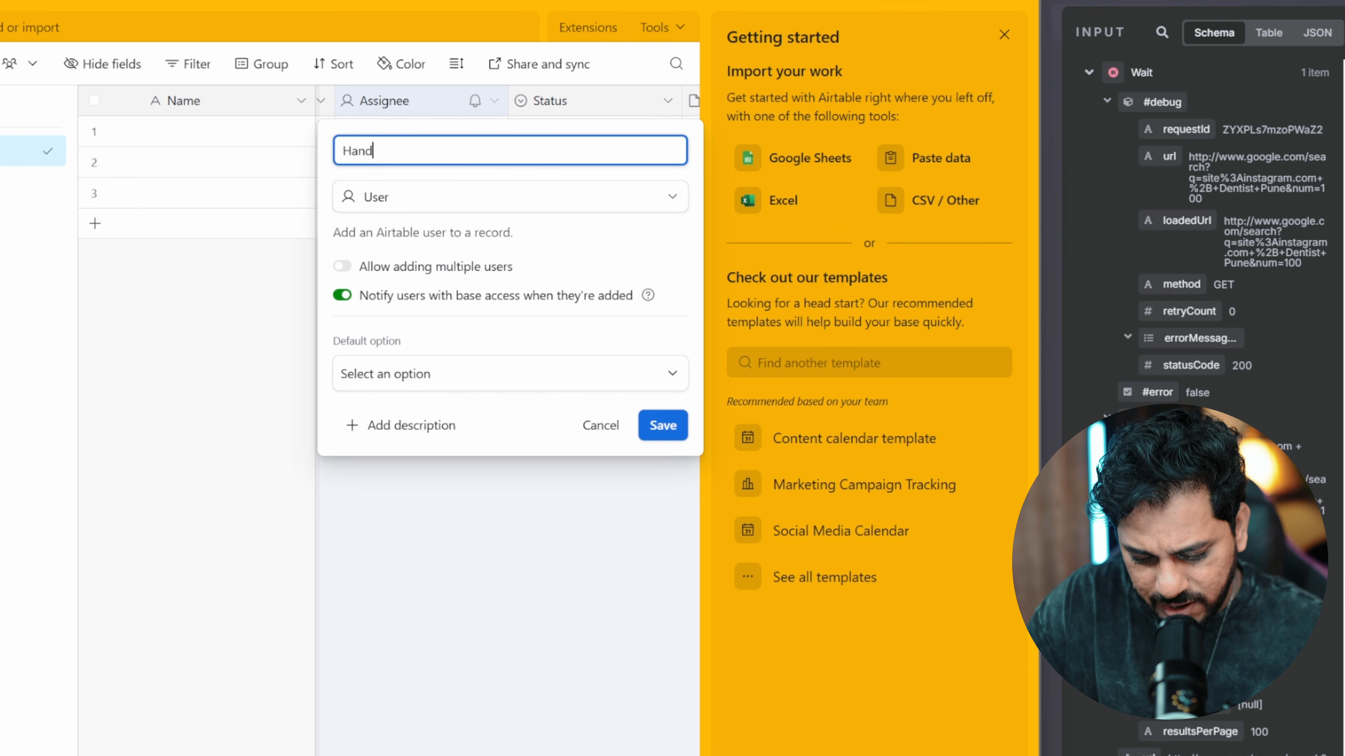
pyautogui.write('le')
pyautogui.click(476, 197)
pyautogui.scroll(-10, 424, 477)
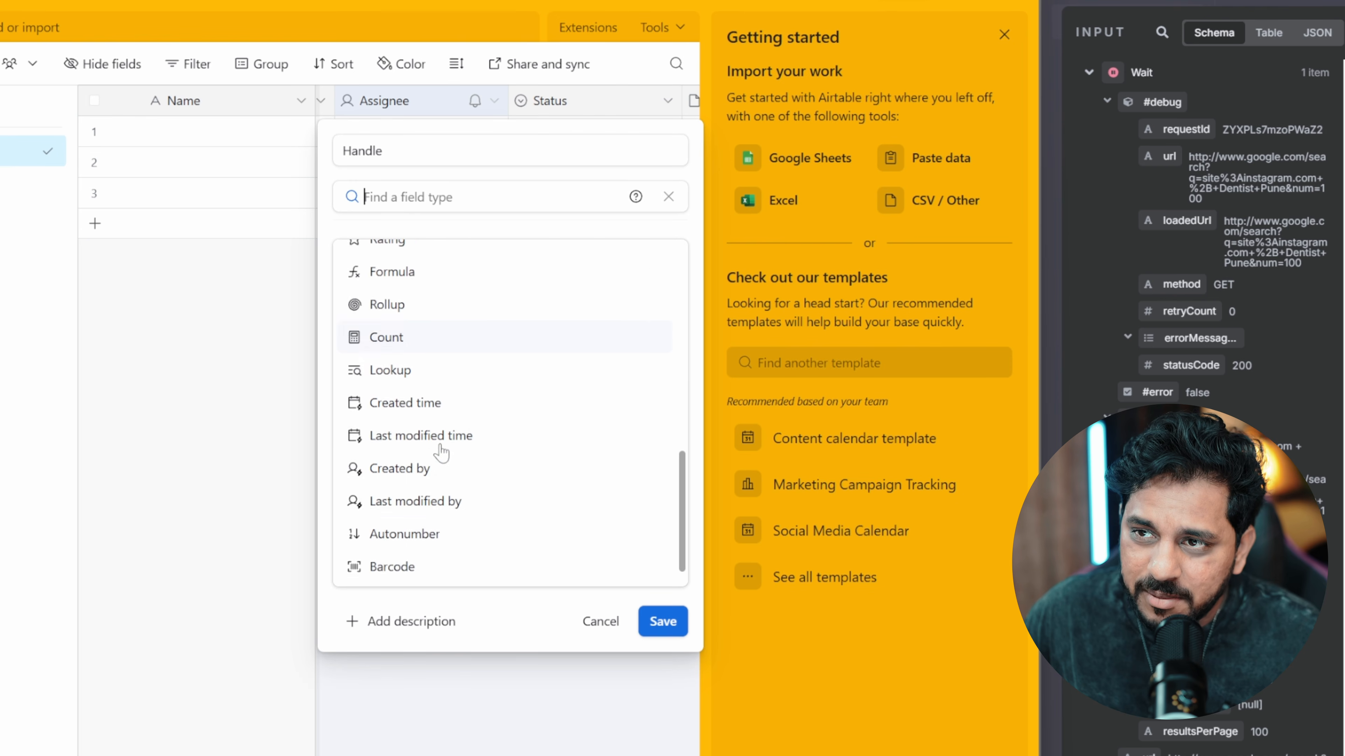
pyautogui.scroll(5, 429, 456)
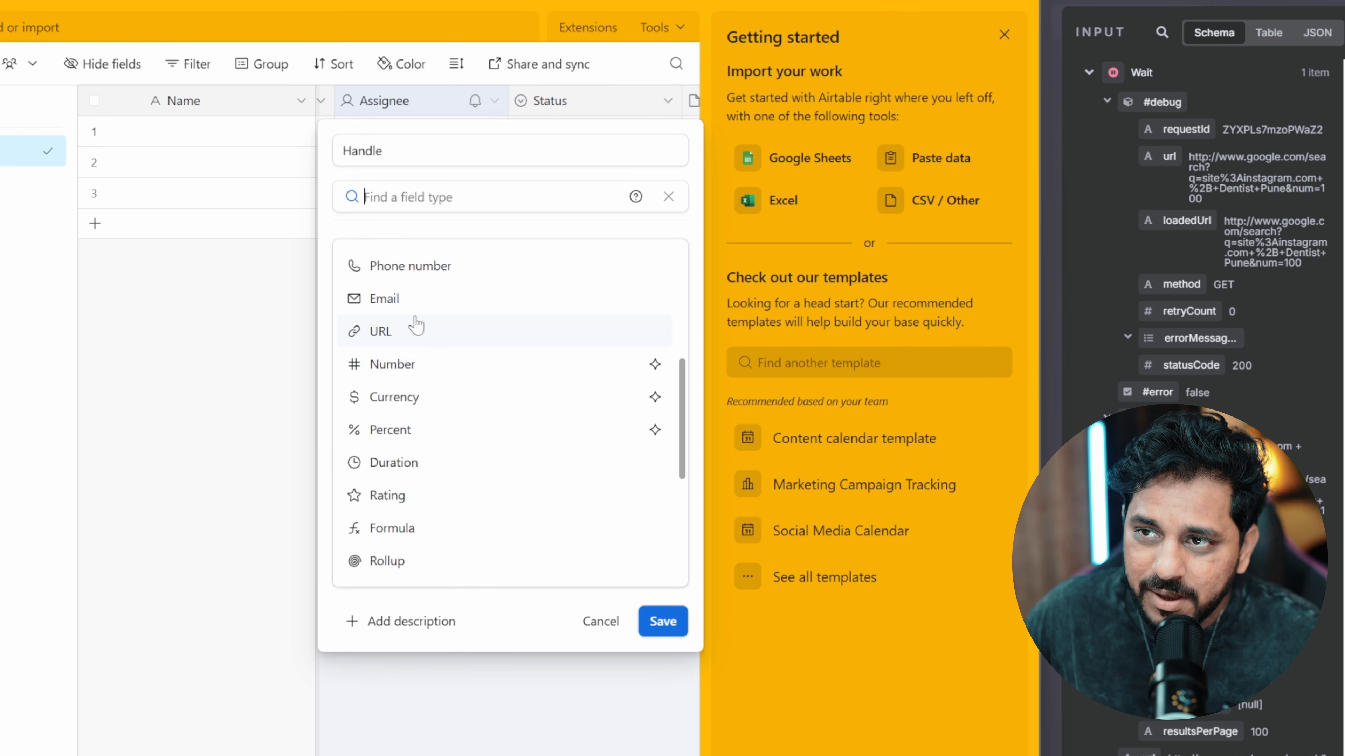
pyautogui.click(417, 326)
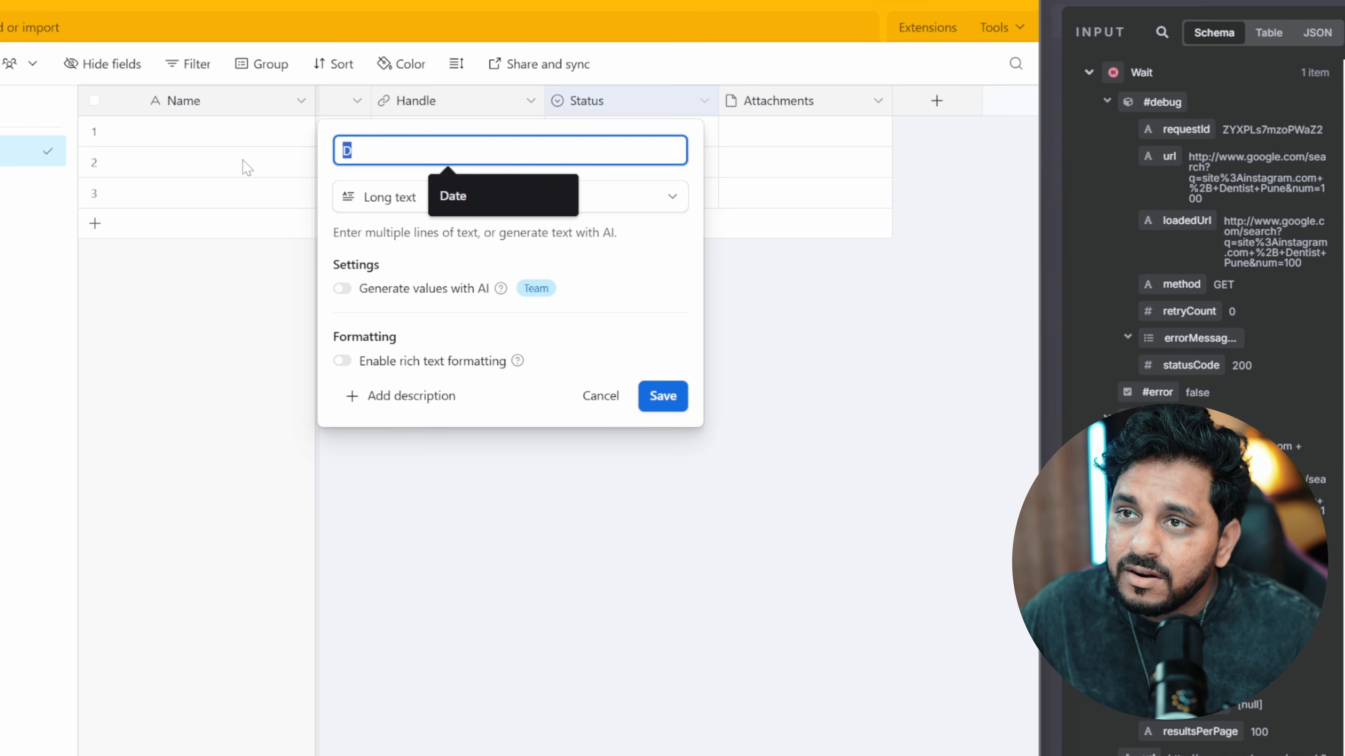
# Save the Status field as a long text field named "Description"
pyautogui.write('escription')
pyautogui.click(674, 402)
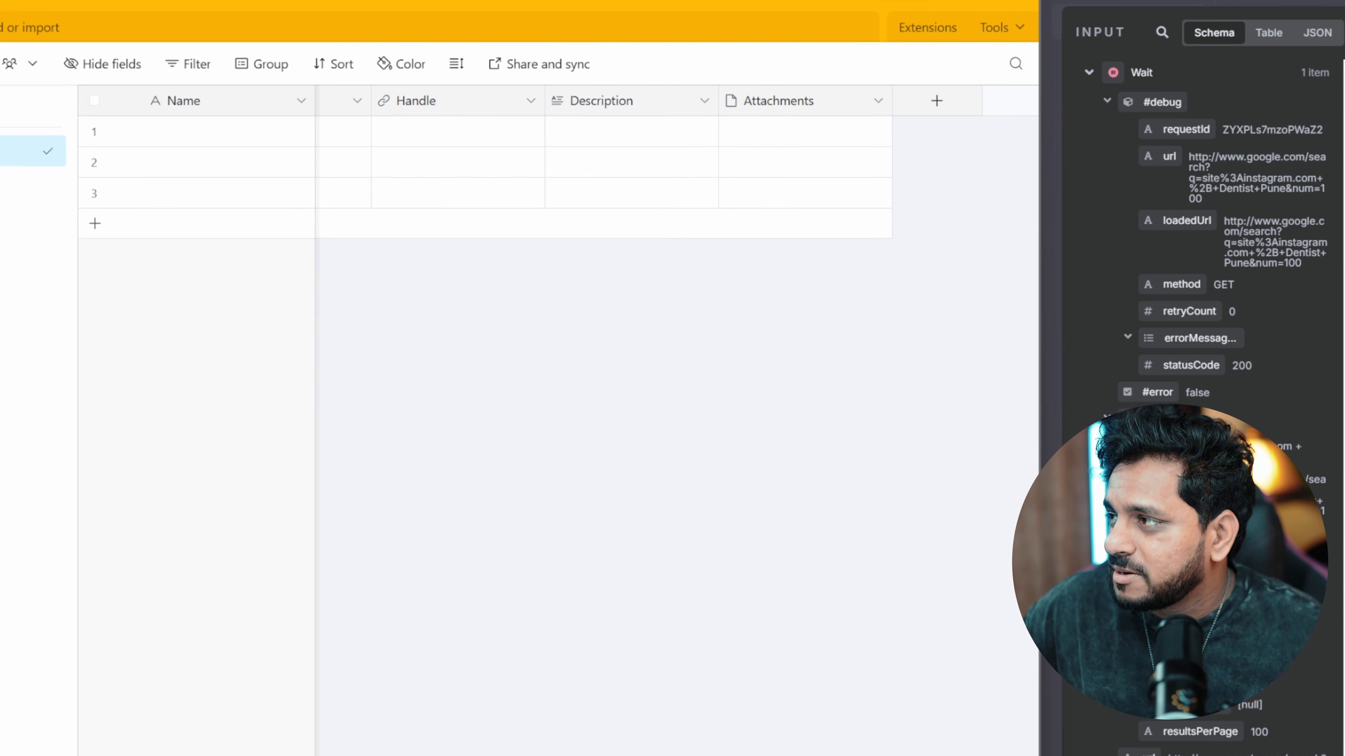
# Turn the Attachments field into a Number field named "Followers" with 0 decimal places
pyautogui.doubleClick(778, 100)
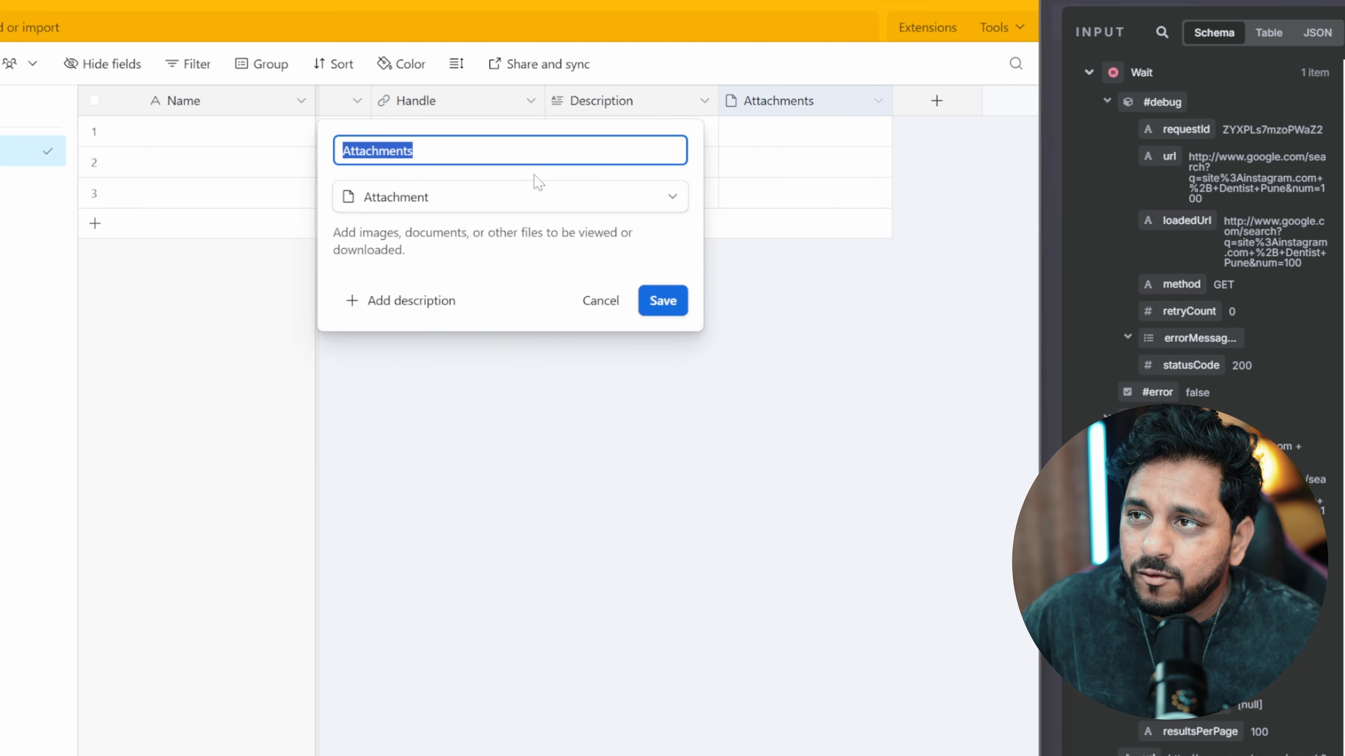
pyautogui.write('Followers')
pyautogui.click(444, 201)
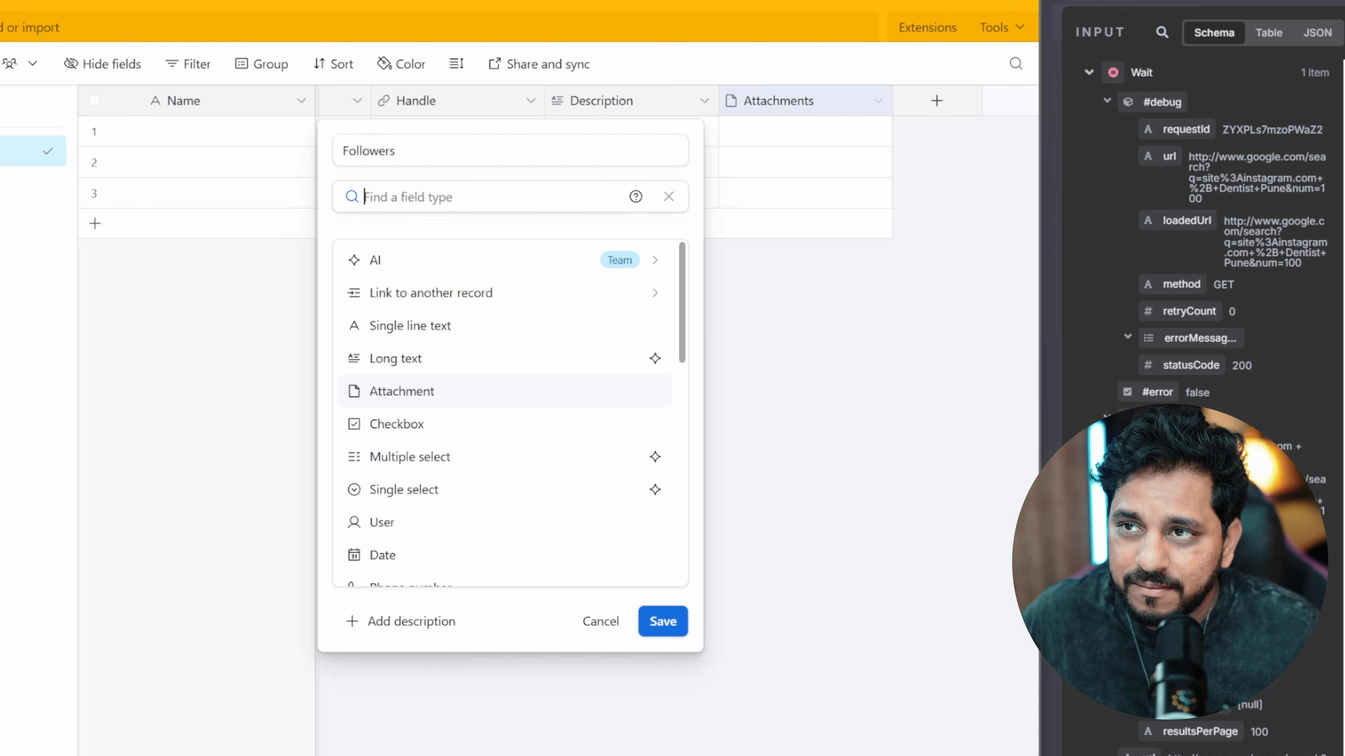
pyautogui.scroll(-2, 382, 344)
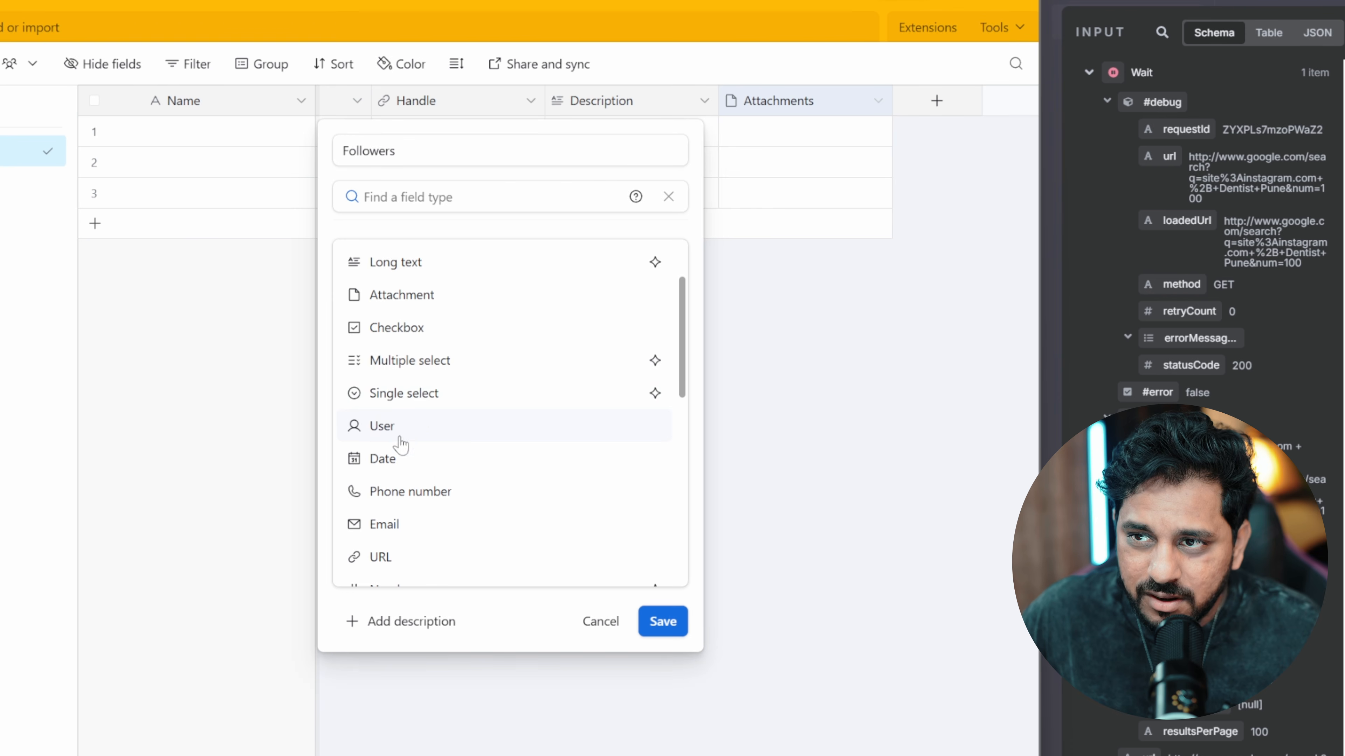
pyautogui.scroll(-2, 408, 476)
pyautogui.click(390, 490)
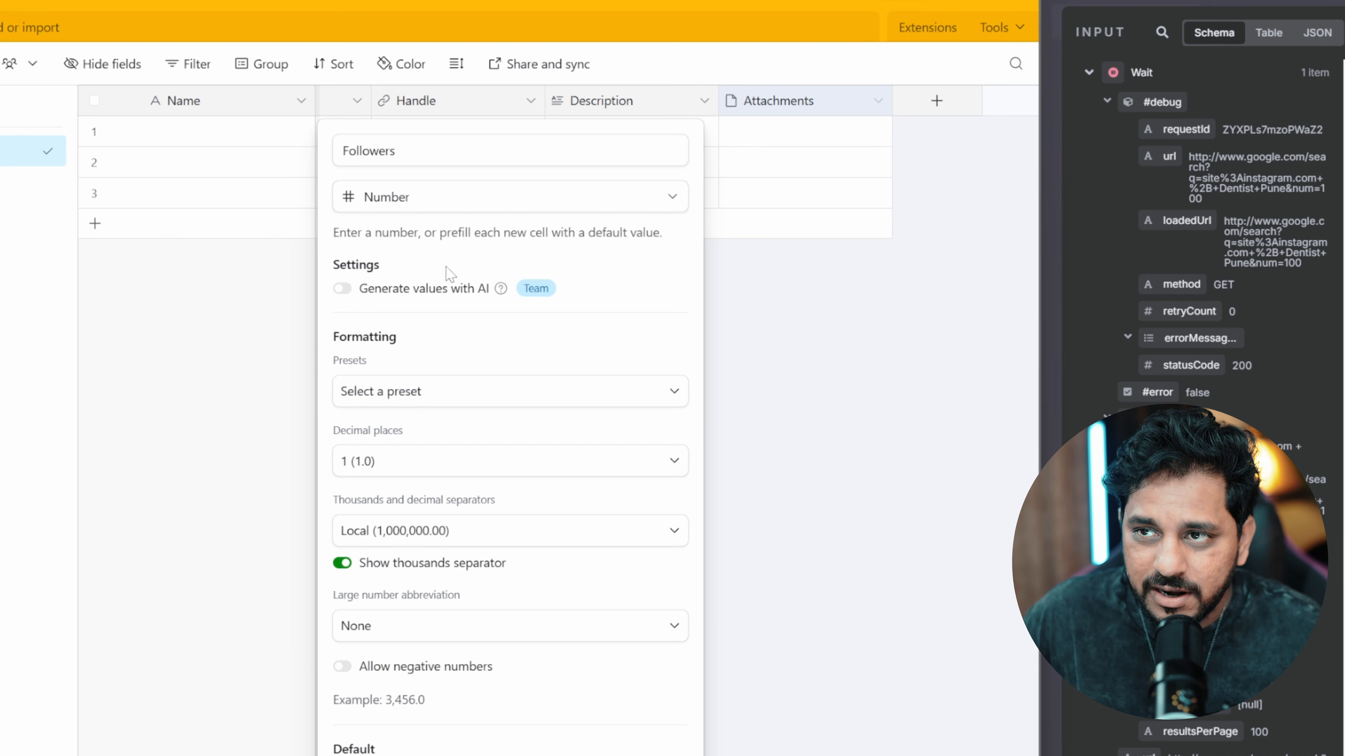
pyautogui.click(376, 462)
pyautogui.click(383, 534)
pyautogui.click(397, 464)
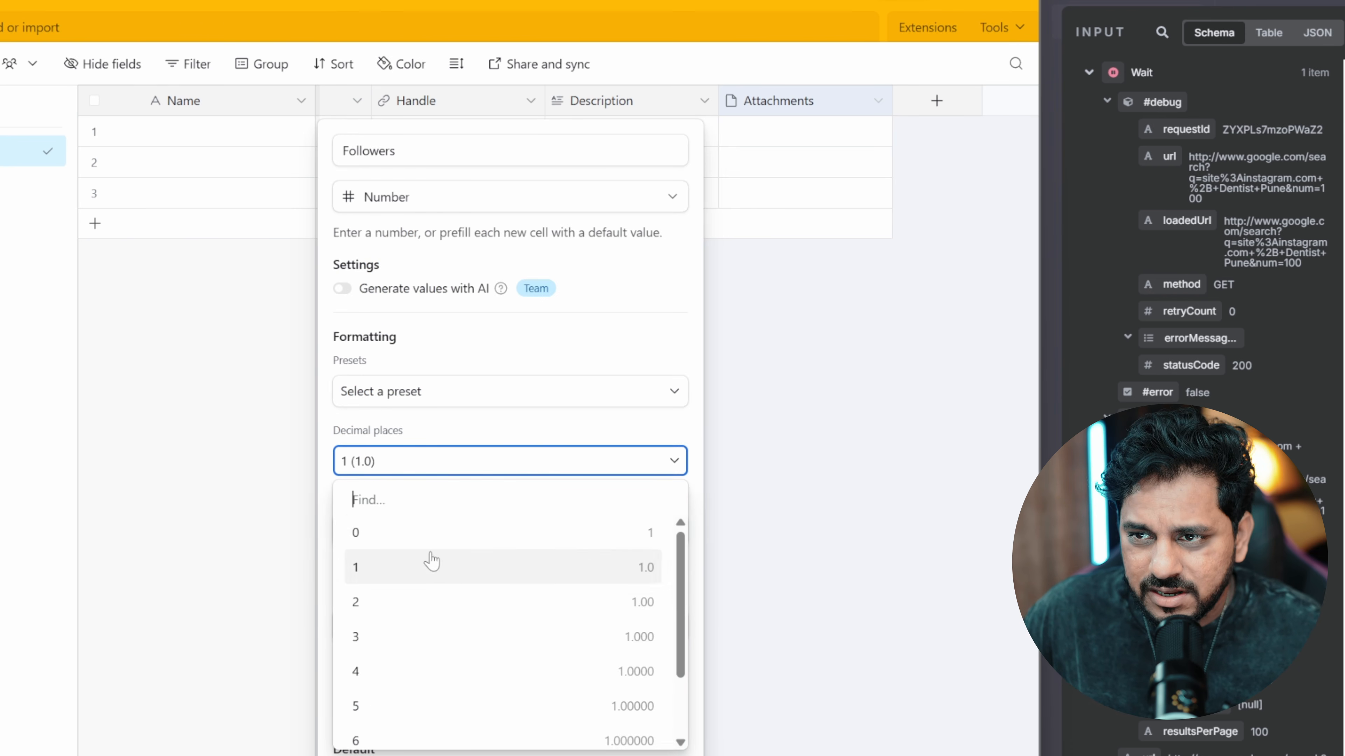
pyautogui.click(425, 516)
pyautogui.click(484, 525)
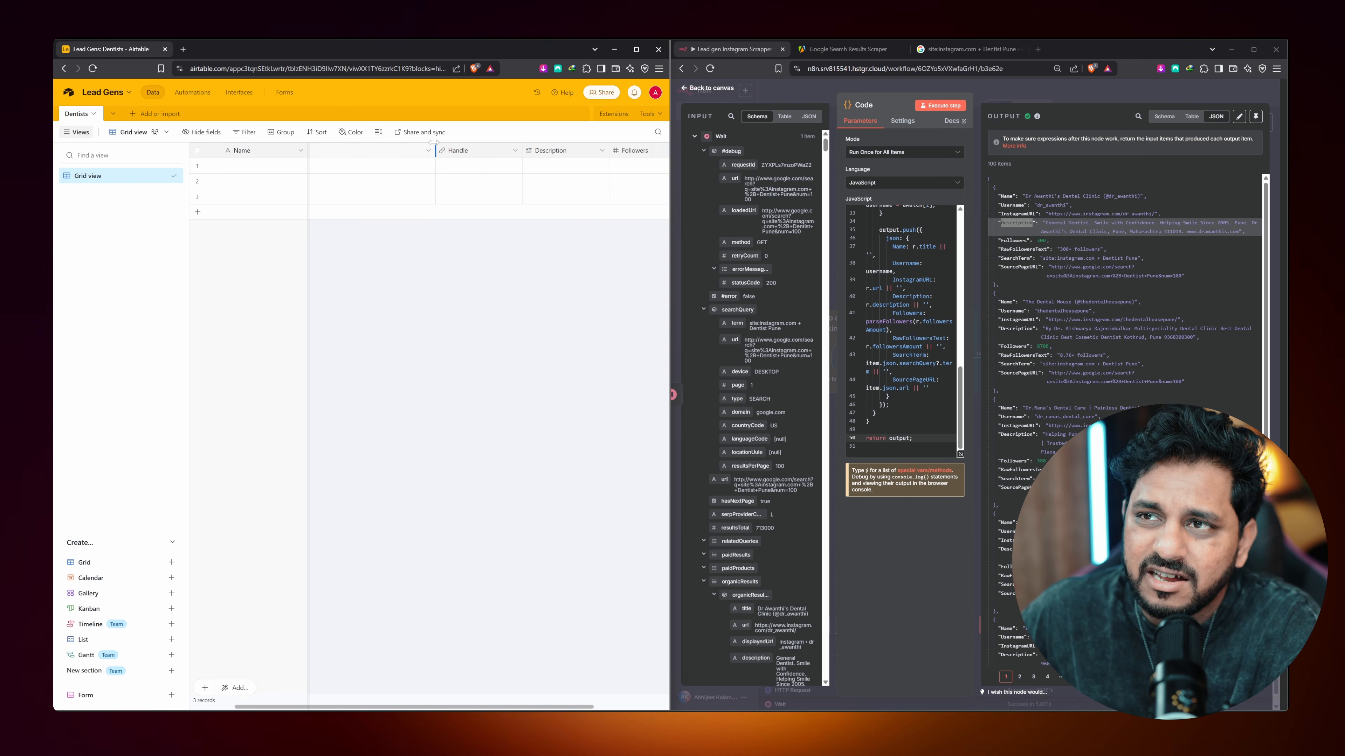
# Widen the Username column in the Dentists grid and clear the column selection
pyautogui.moveTo(333, 144); pyautogui.dragTo(368, 142)
pyautogui.click(339, 151)
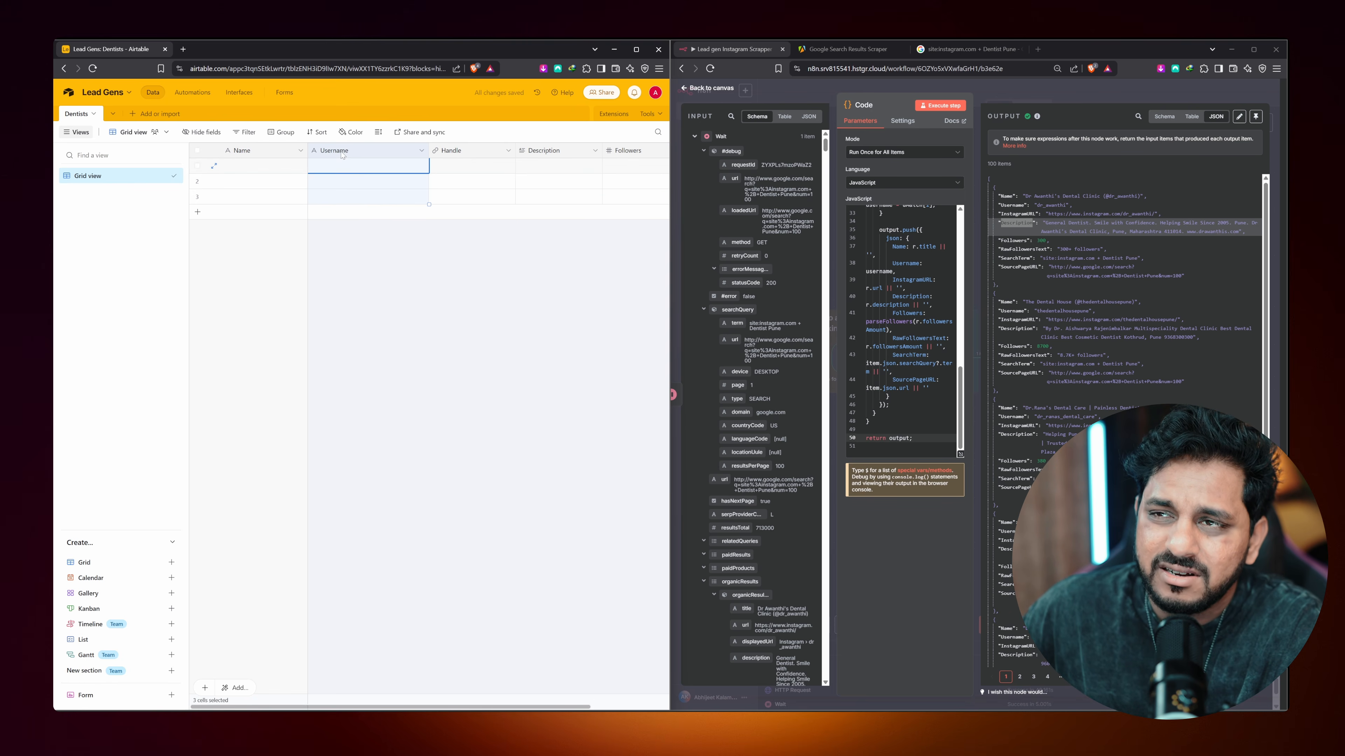
pyautogui.click(367, 287)
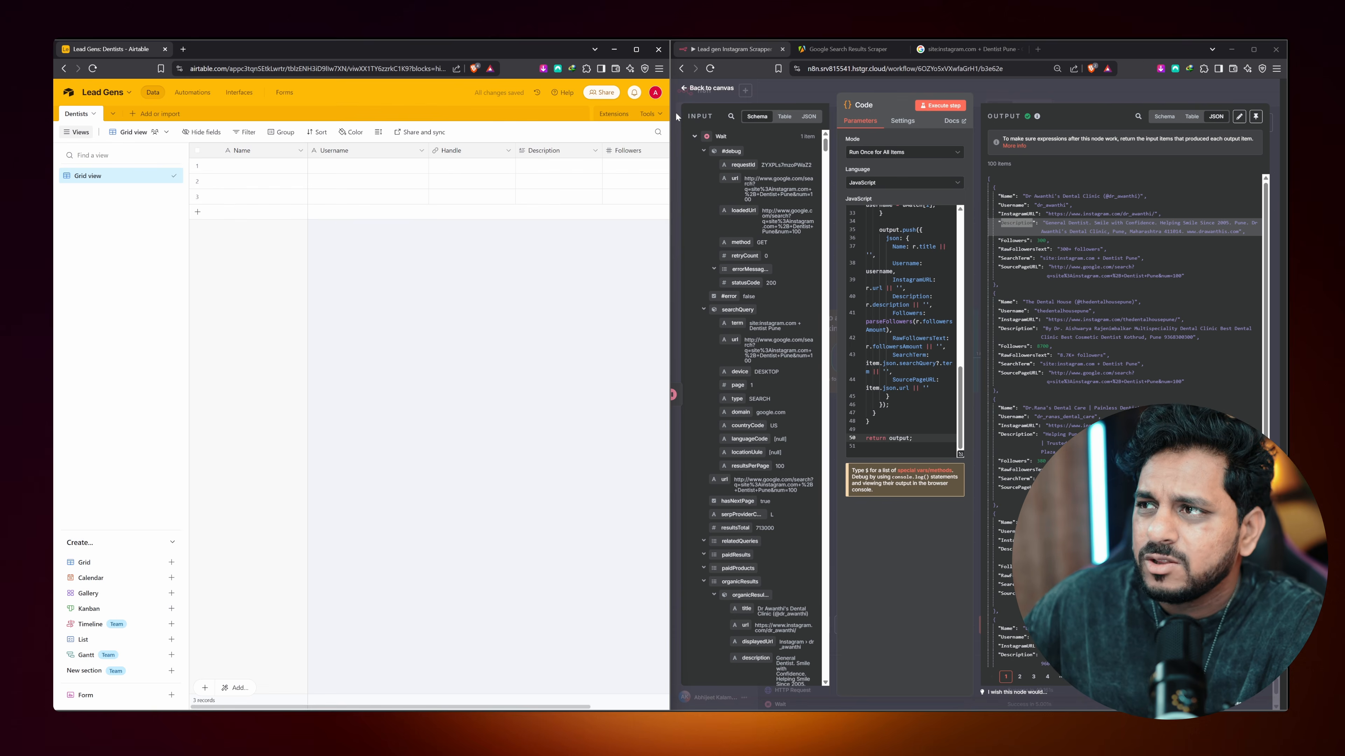
# Enlarge the workflow window to full size and return from the Code node to the canvas
pyautogui.moveTo(669, 112)
pyautogui.moveTo(669, 113); pyautogui.dragTo(696, 113)
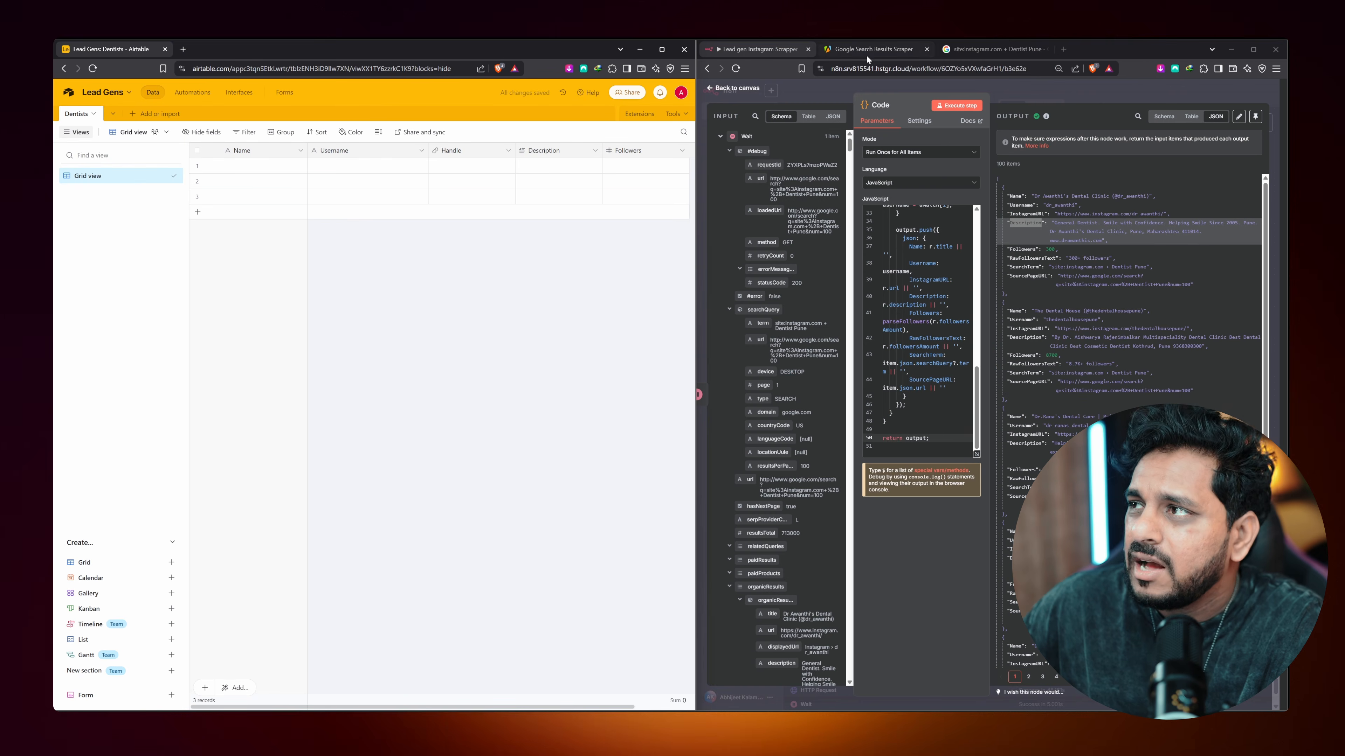
pyautogui.moveTo(1138, 49); pyautogui.dragTo(921, 40)
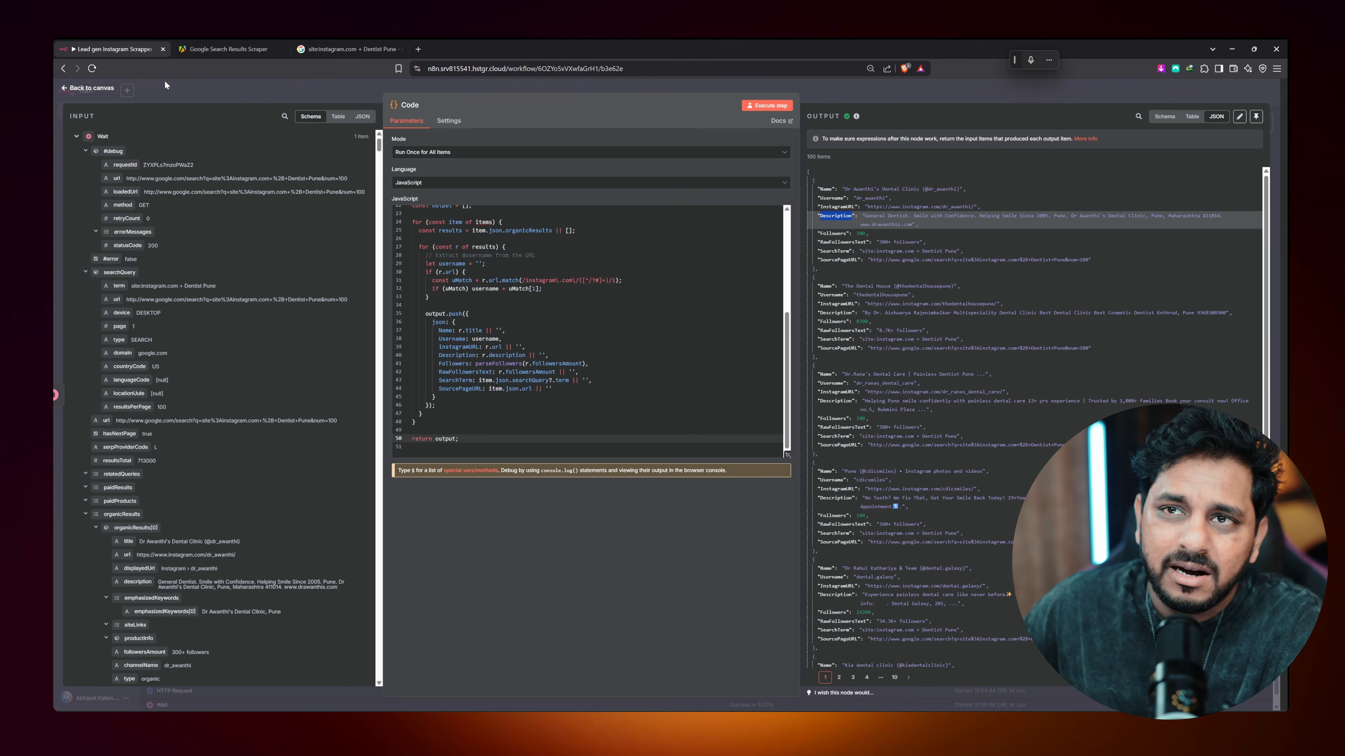
pyautogui.click(169, 94)
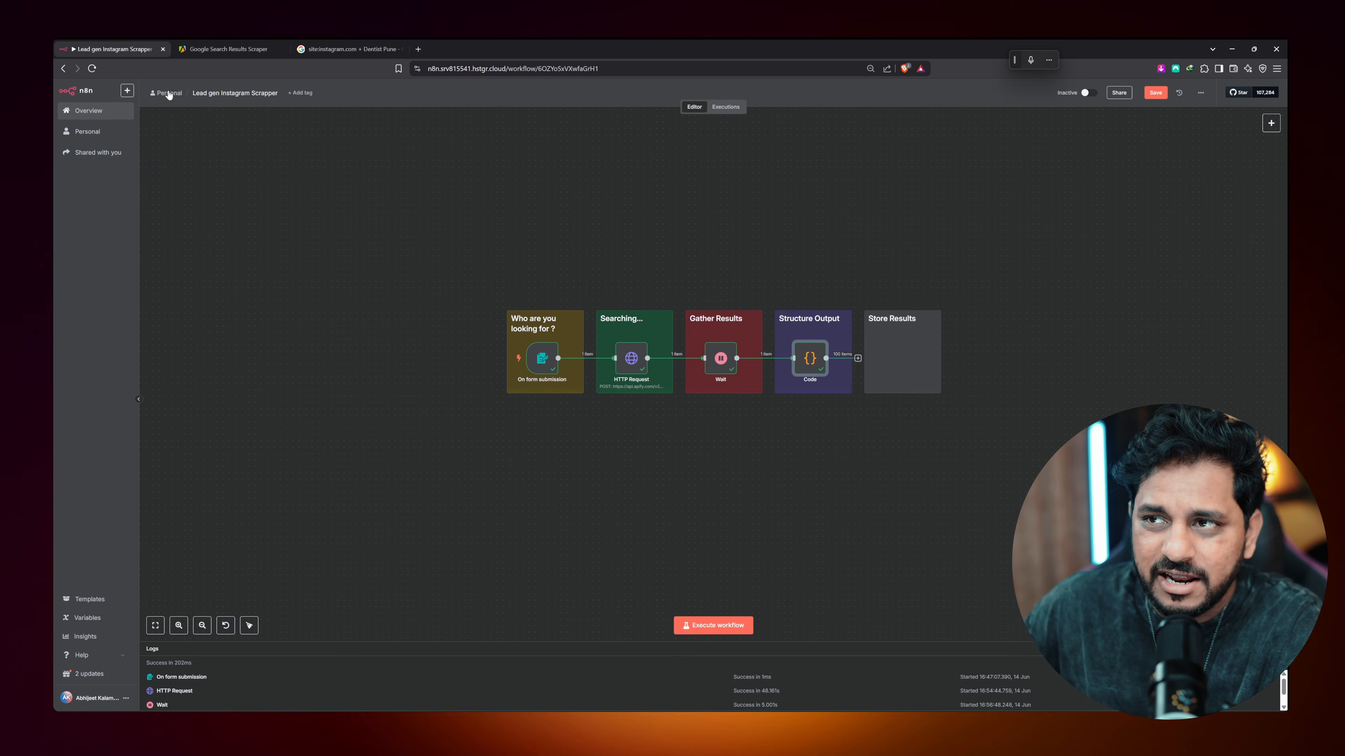
# Add an Airtable "Create a record" node after the Code node
pyautogui.click(858, 359)
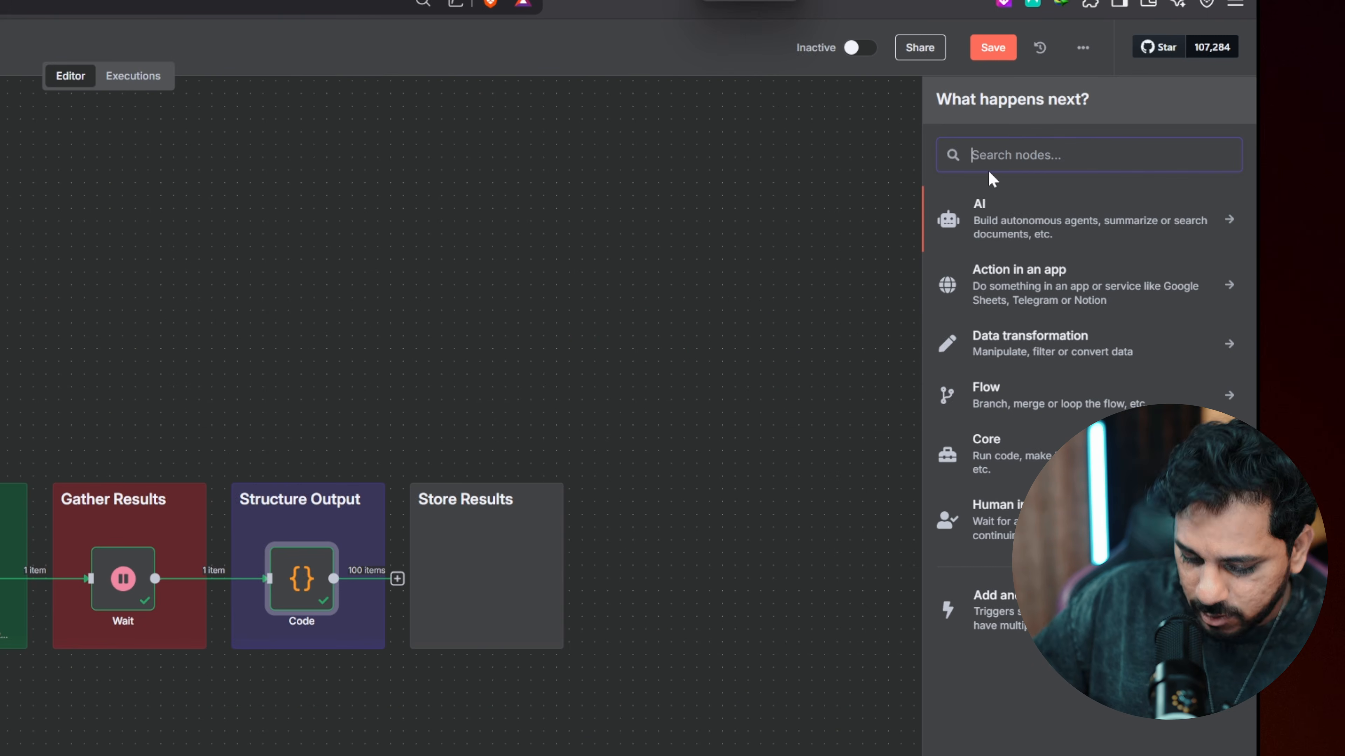
pyautogui.write('airta')
pyautogui.click(981, 230)
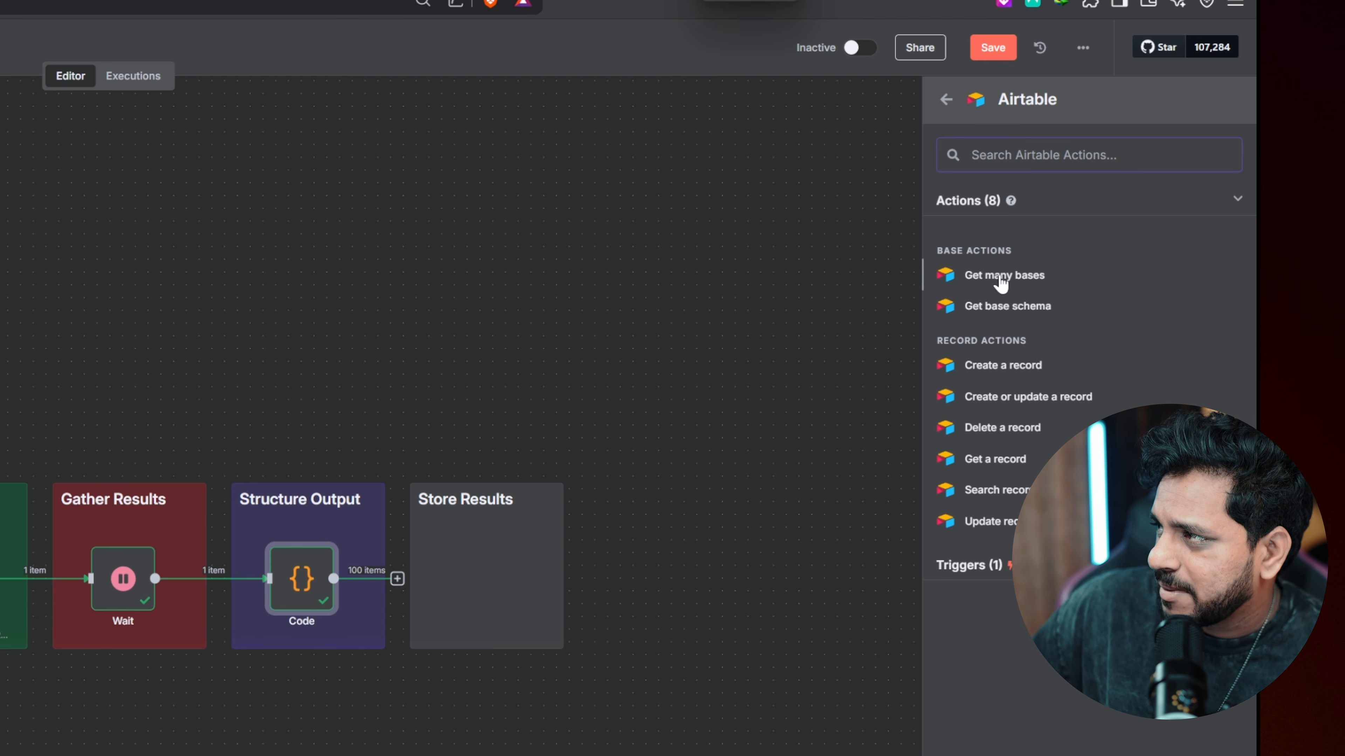
pyautogui.click(1005, 366)
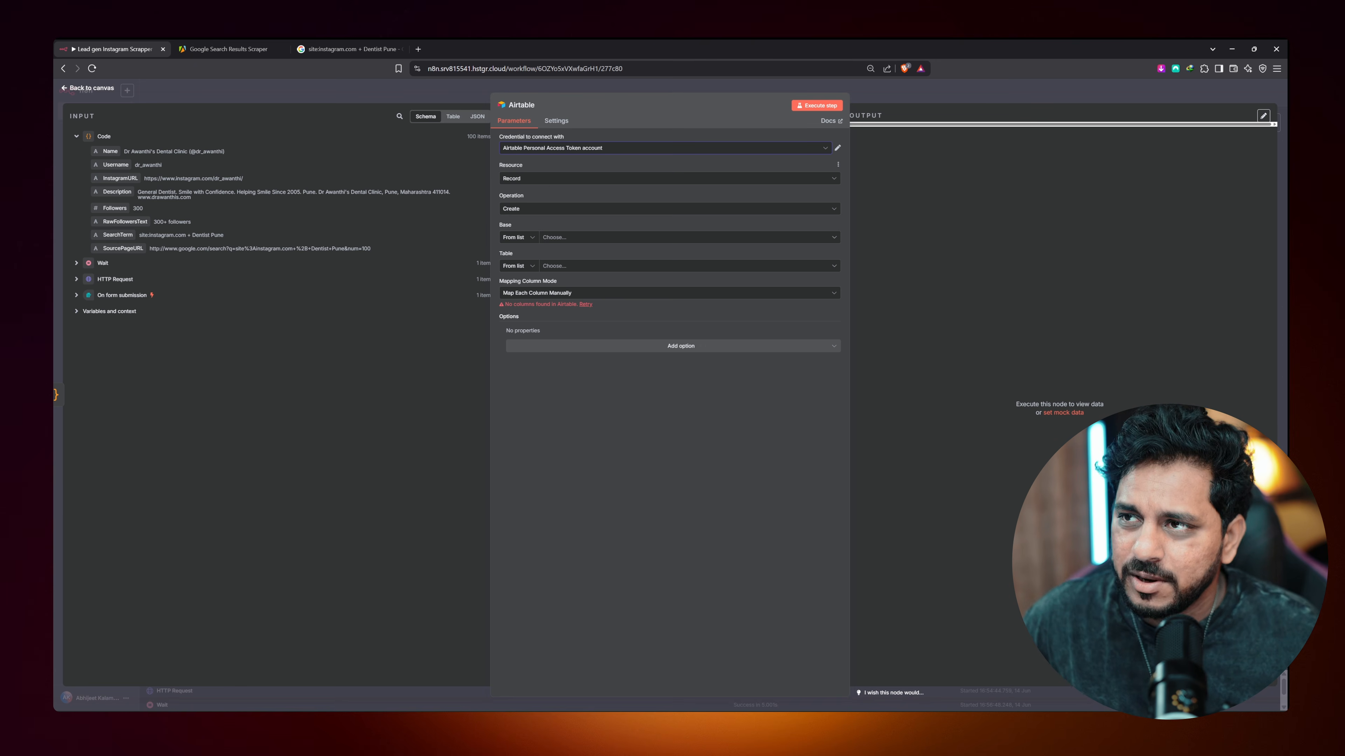
# Set the Airtable node to create records in the Lead Gens base, Dentists table, mapping each column manually
pyautogui.click(521, 210)
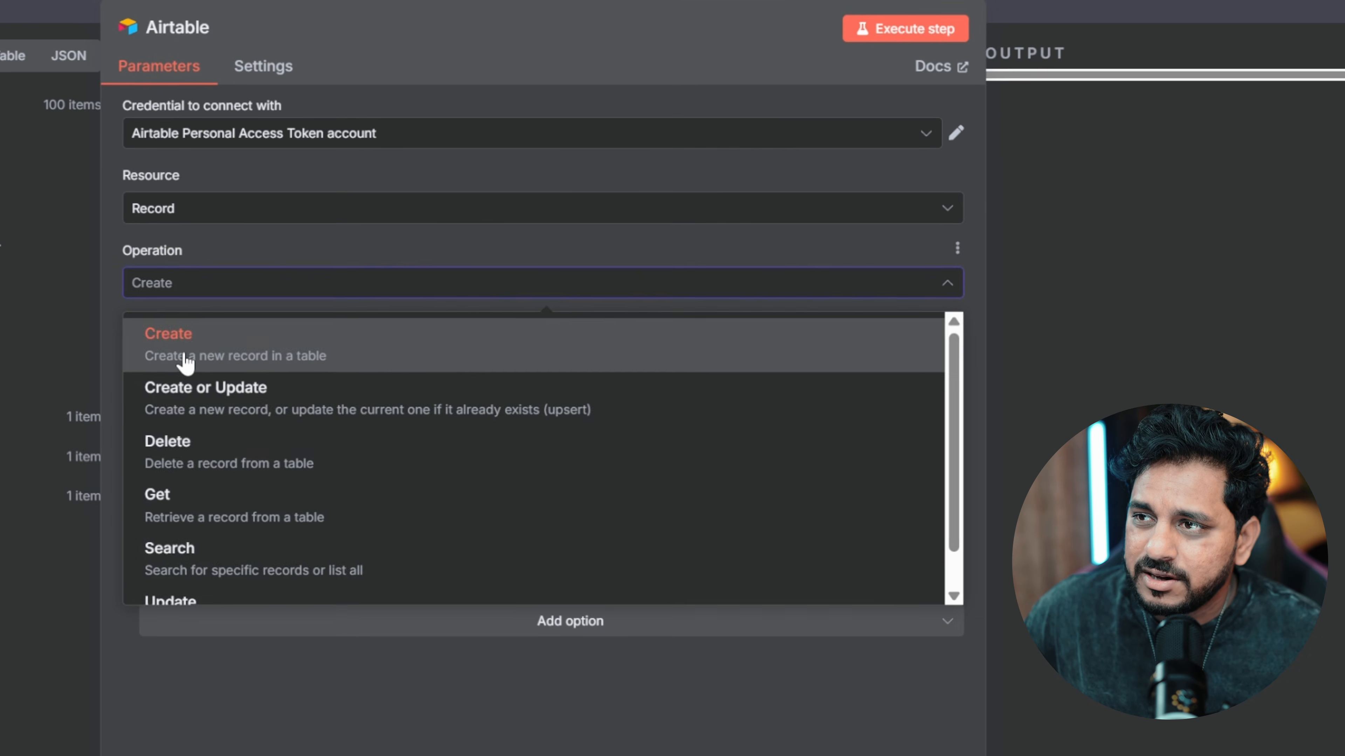
pyautogui.click(184, 363)
pyautogui.click(234, 363)
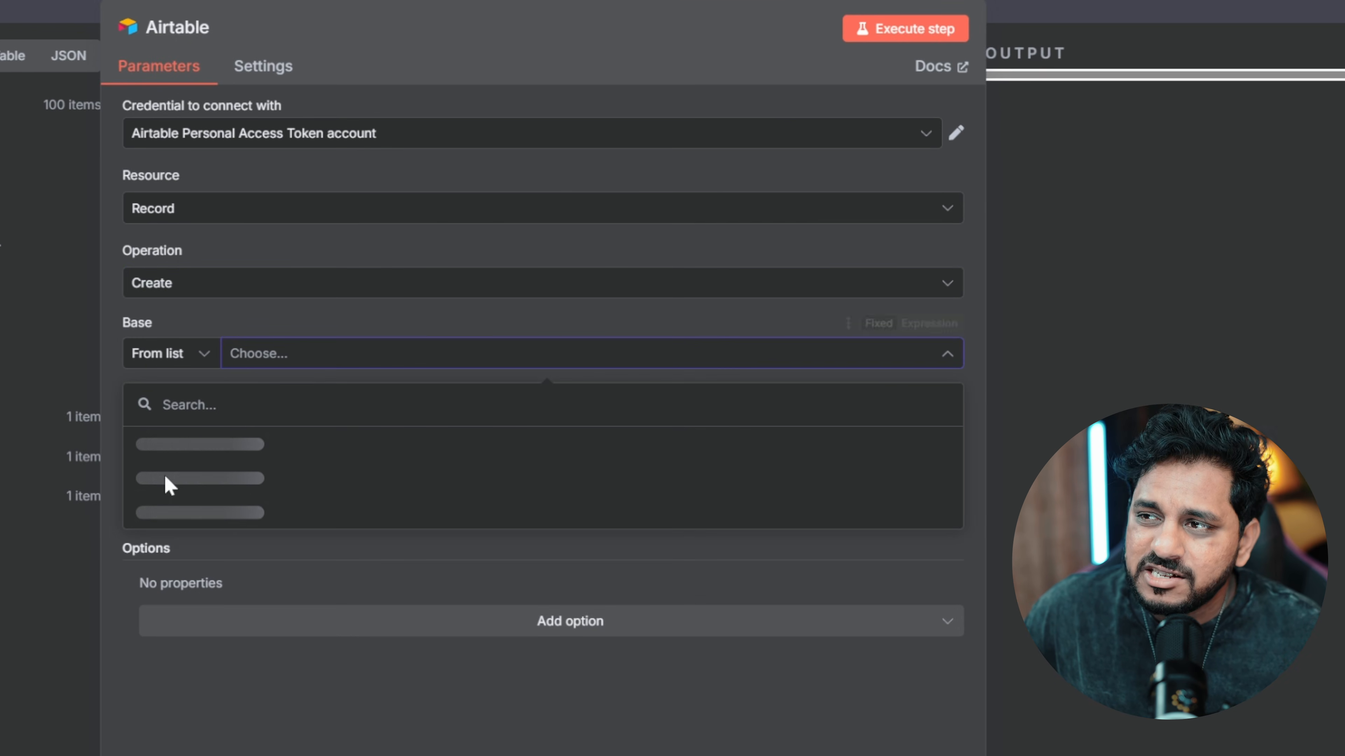
pyautogui.scroll(-3, 309, 495)
pyautogui.click(259, 650)
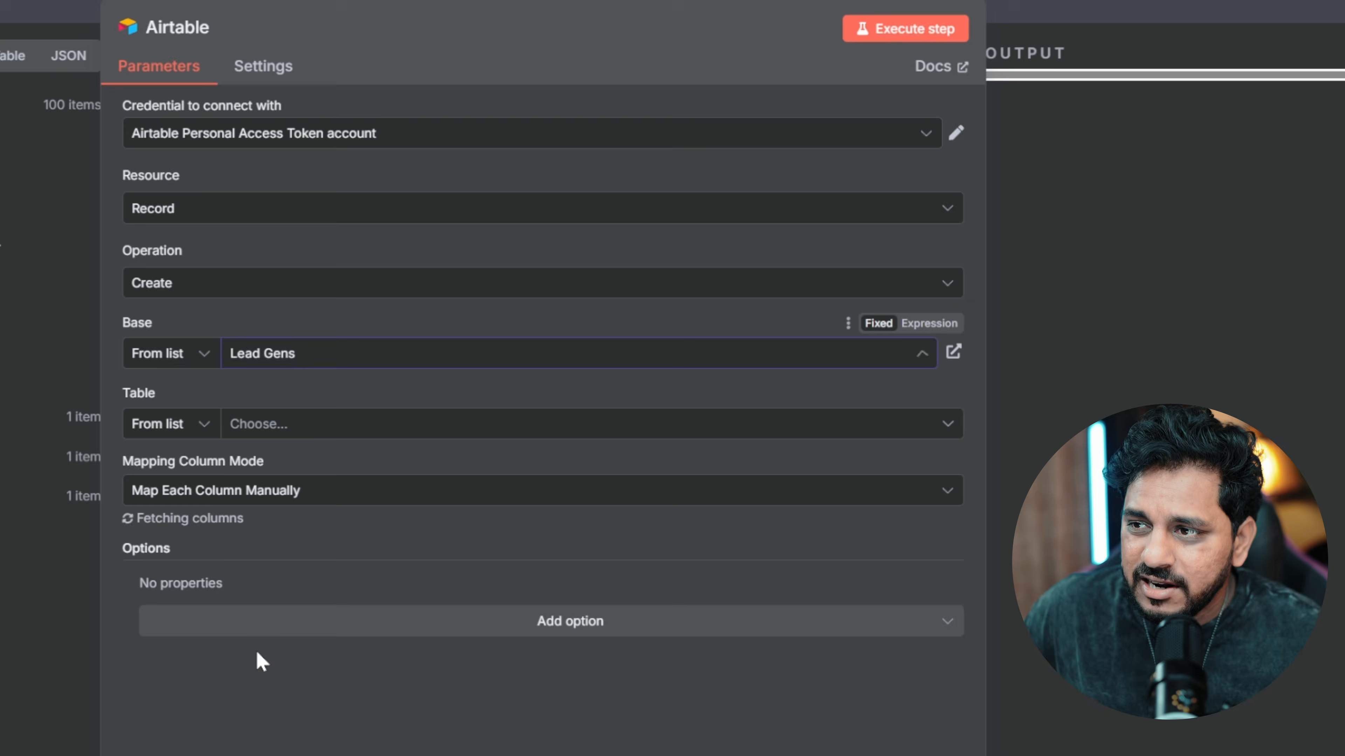
pyautogui.click(293, 429)
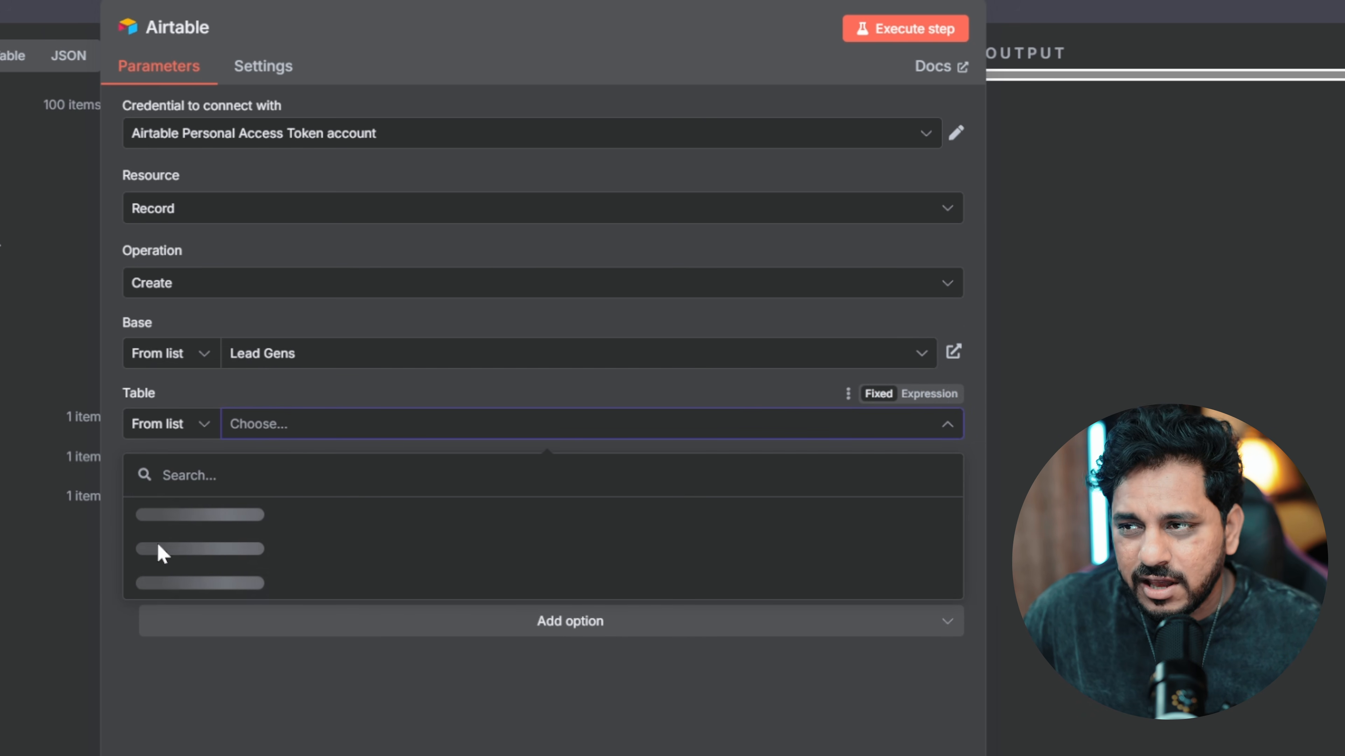
pyautogui.click(180, 517)
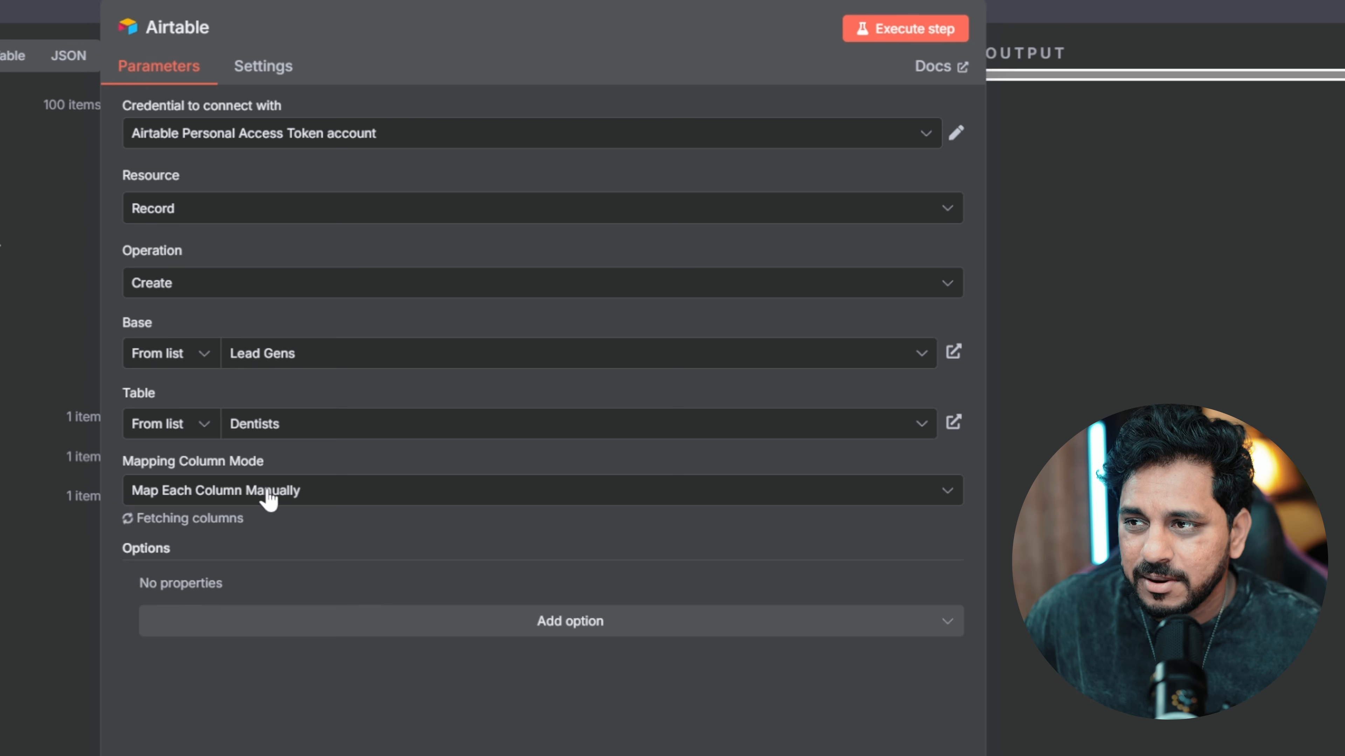
pyautogui.click(183, 495)
pyautogui.click(414, 452)
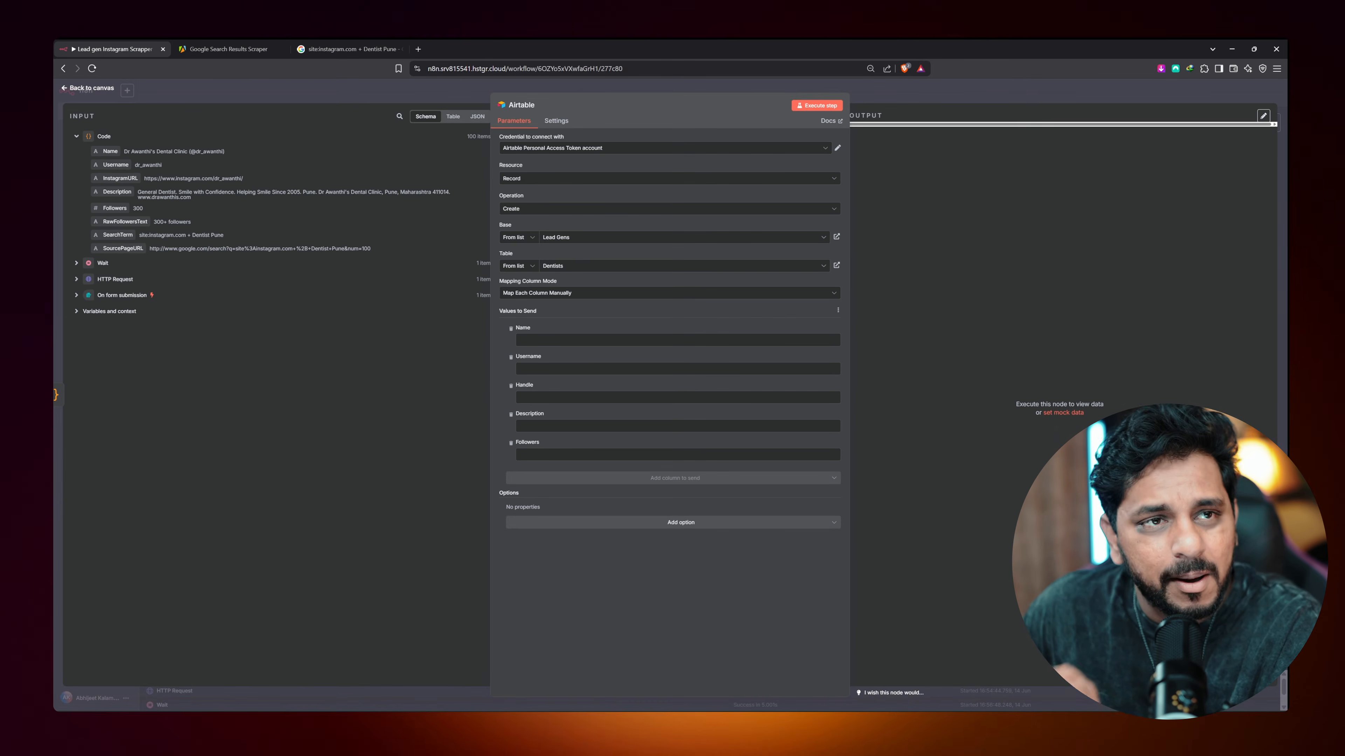
# Map the Code node's Name, Username, InstagramURL, Description and Followers to the Name, Username, Handle, Description and Followers columns
pyautogui.moveTo(110, 152); pyautogui.dragTo(567, 333)
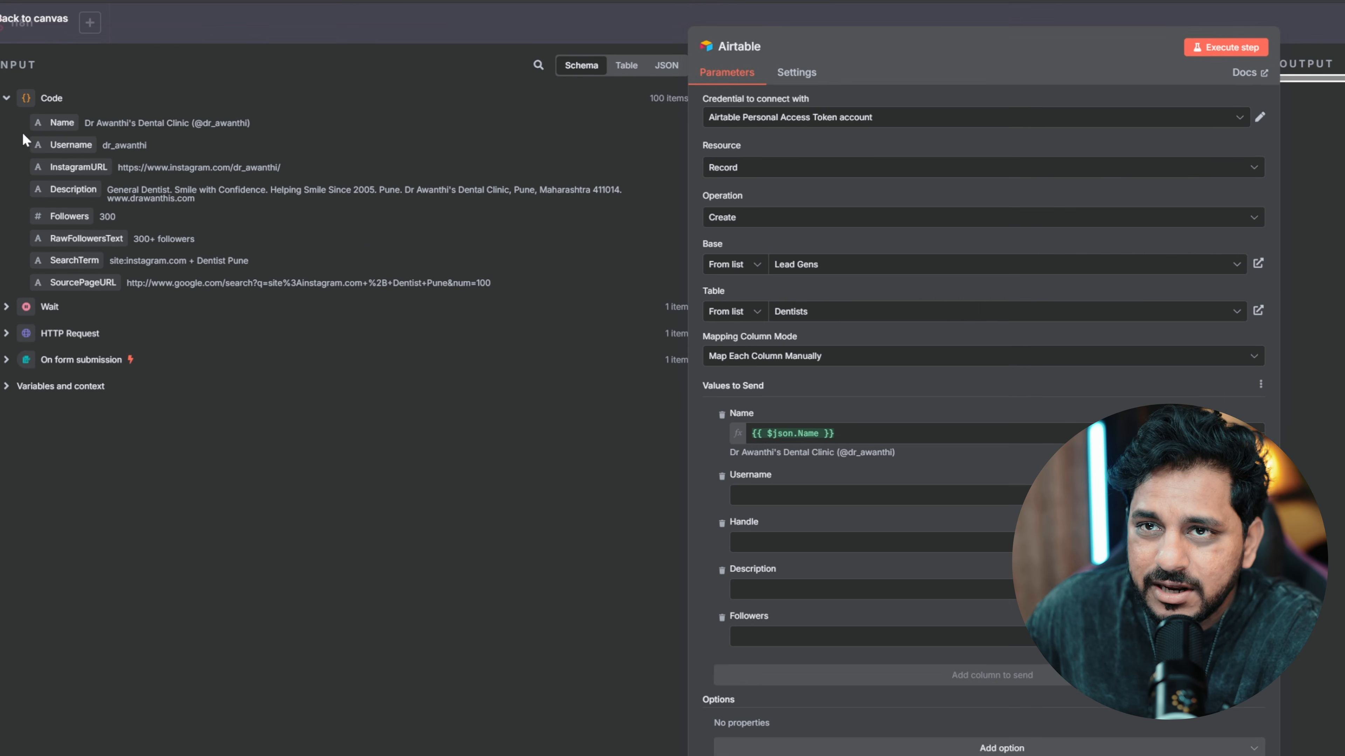
pyautogui.moveTo(70, 145); pyautogui.dragTo(741, 494)
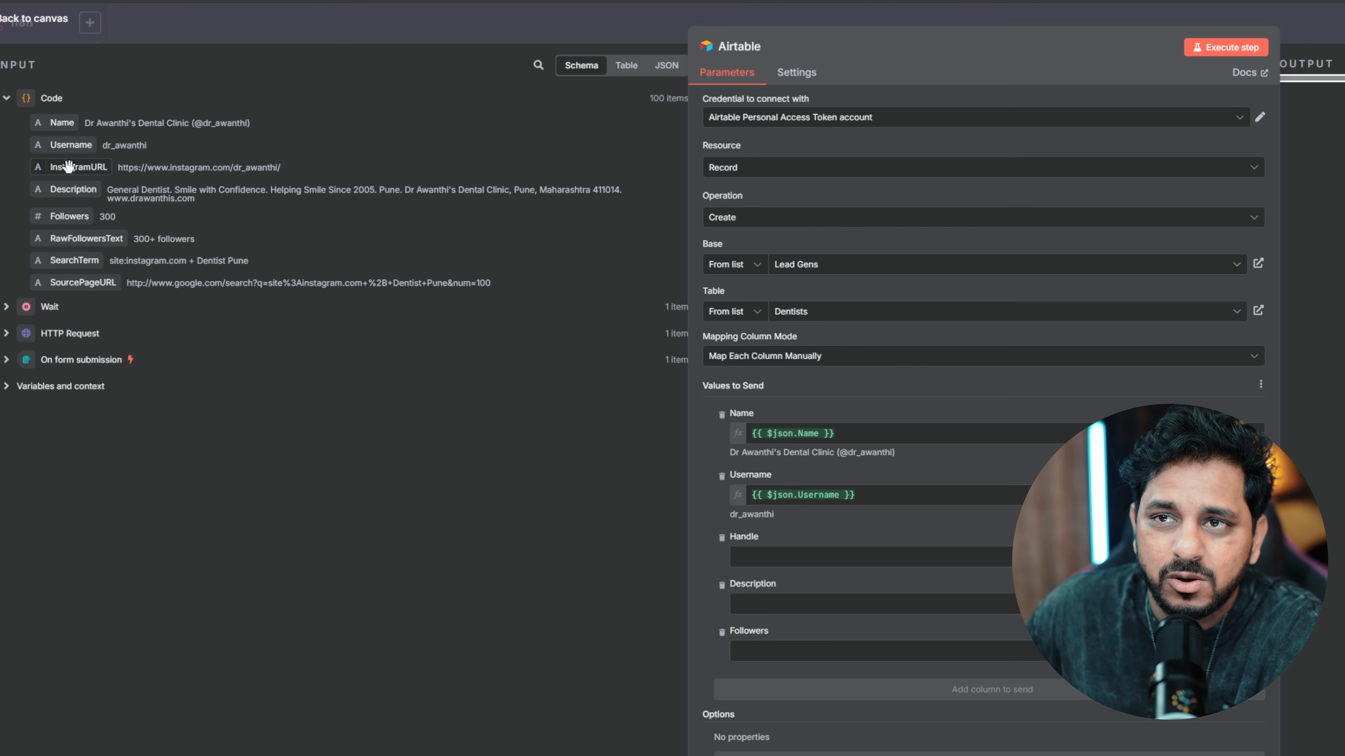
pyautogui.moveTo(68, 166); pyautogui.dragTo(757, 556)
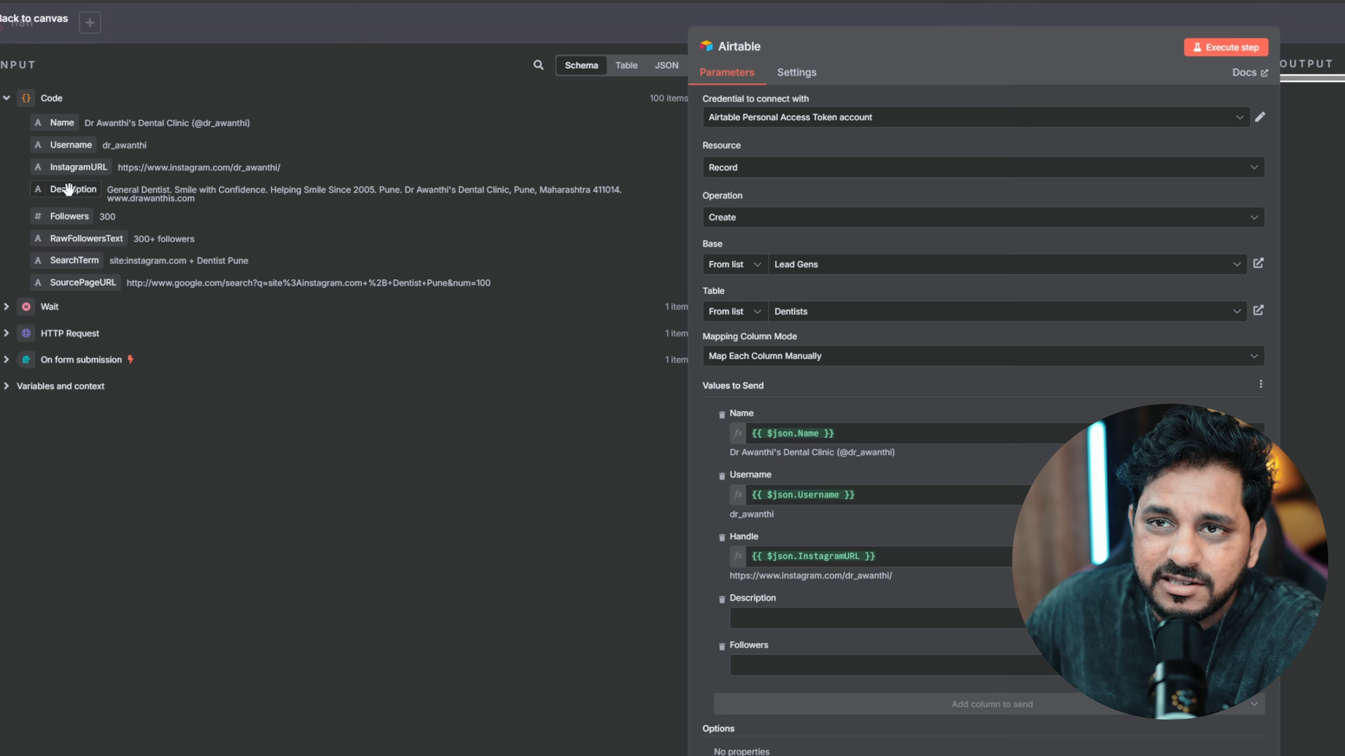
pyautogui.moveTo(73, 189); pyautogui.dragTo(752, 617)
pyautogui.click(398, 466)
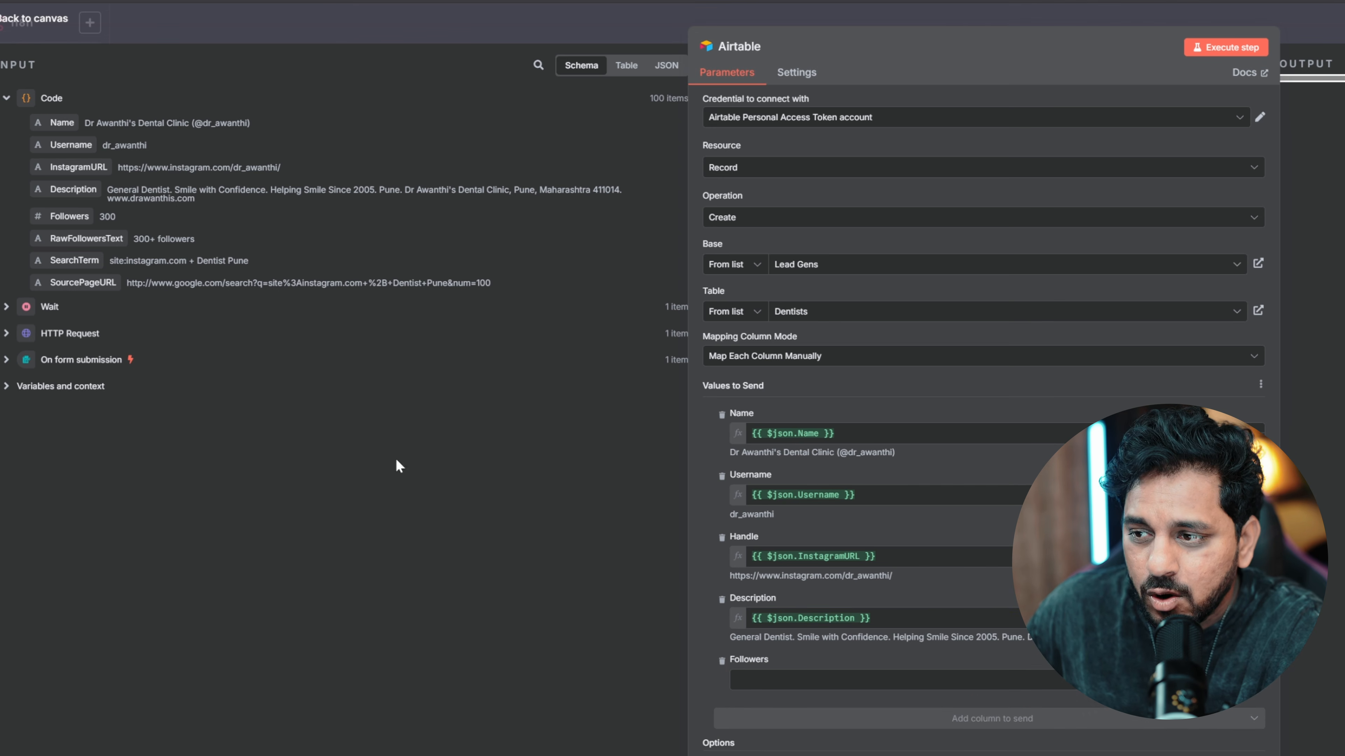
pyautogui.moveTo(84, 229); pyautogui.dragTo(752, 679)
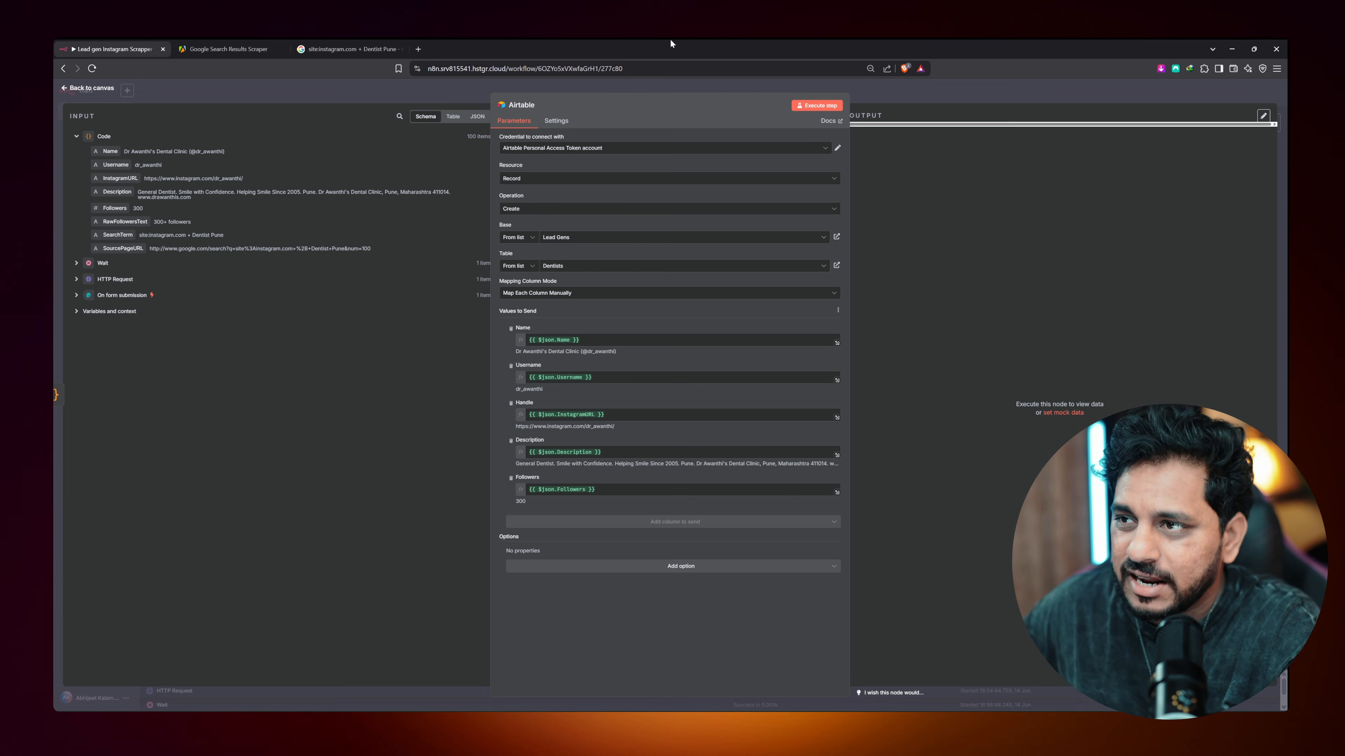
# Execute the Airtable node and switch to the Dentists table in Airtable
pyautogui.click(814, 106)
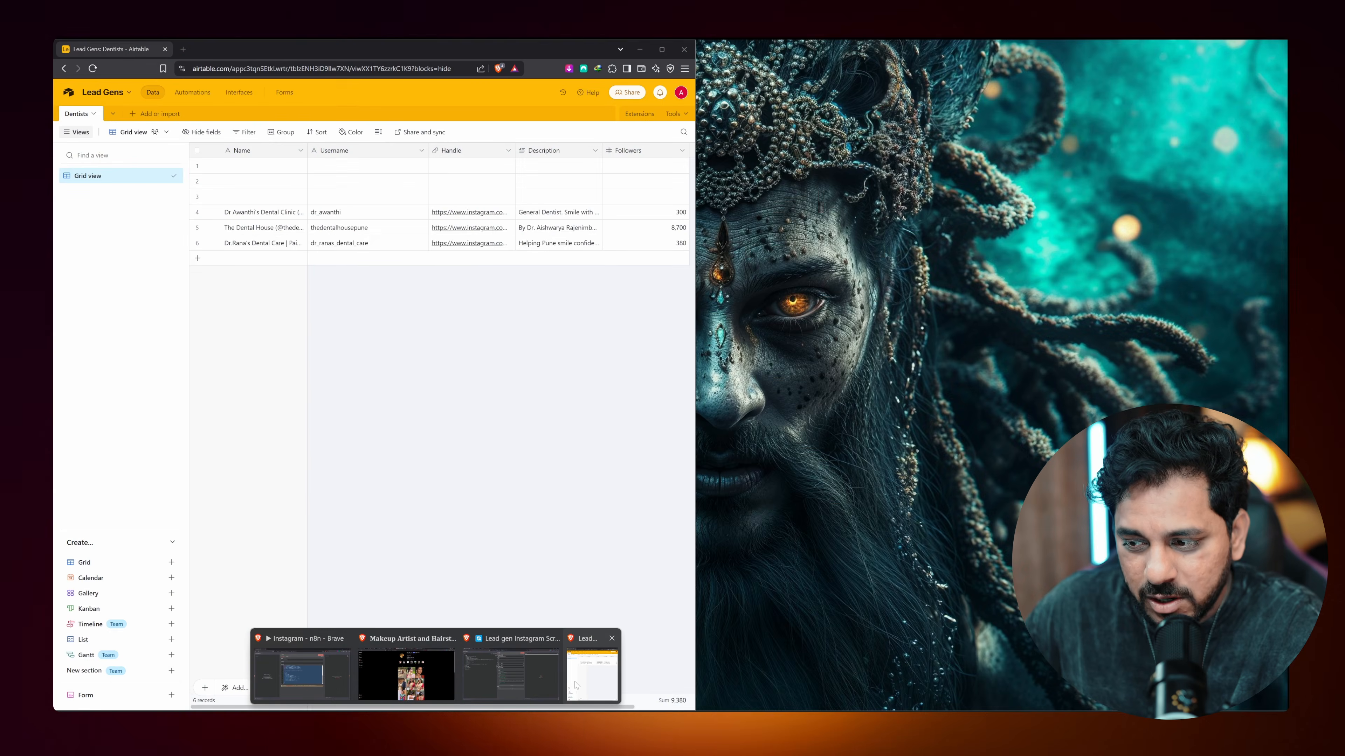
pyautogui.click(545, 681)
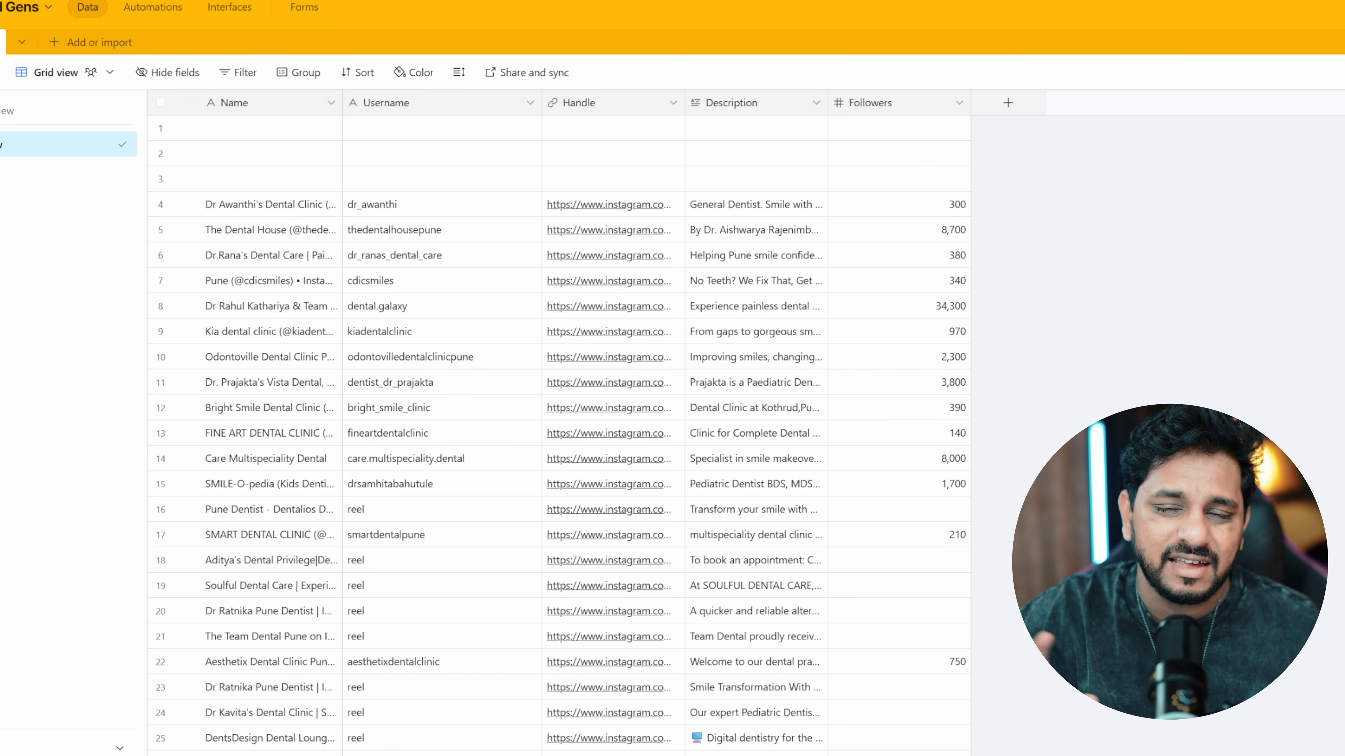
pyautogui.scroll(-1, 850, 126)
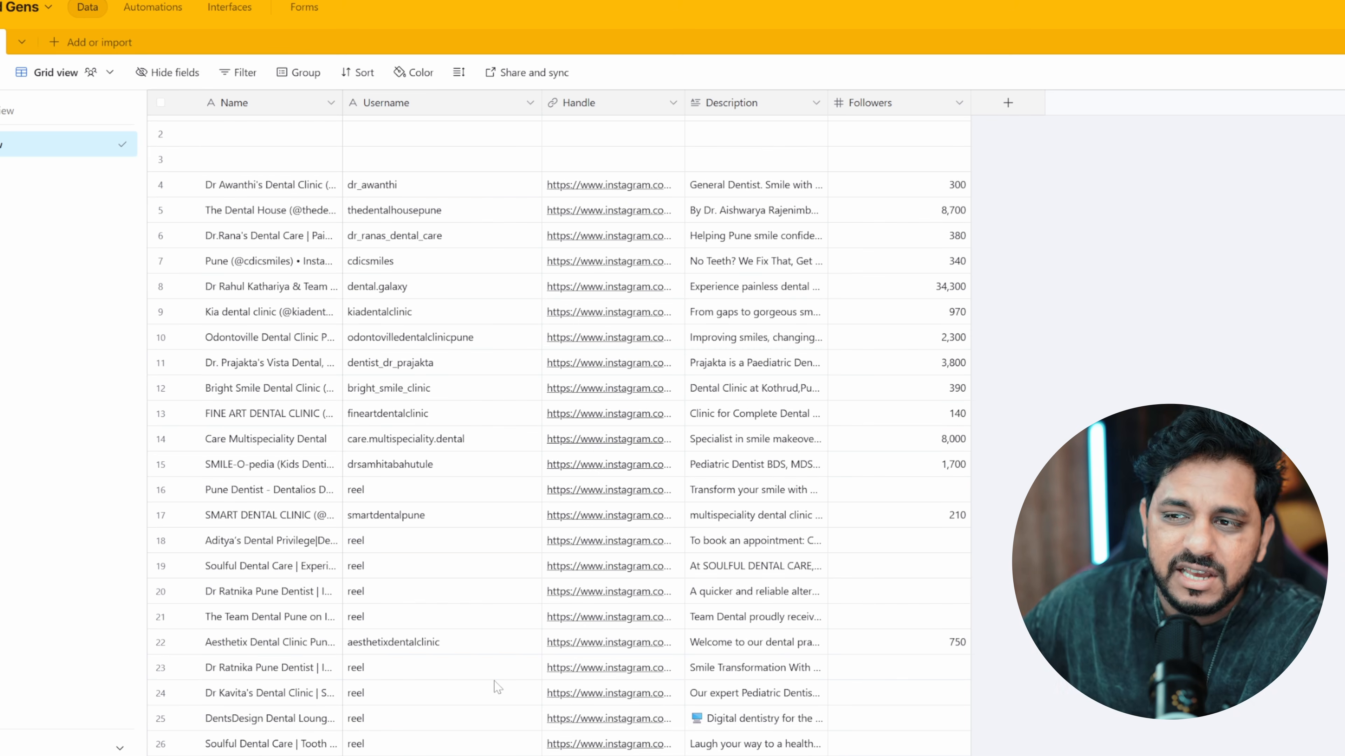
# Look through the stored records in the Dentists table, comparing the Username and Followers columns
pyautogui.rightClick(941, 131)
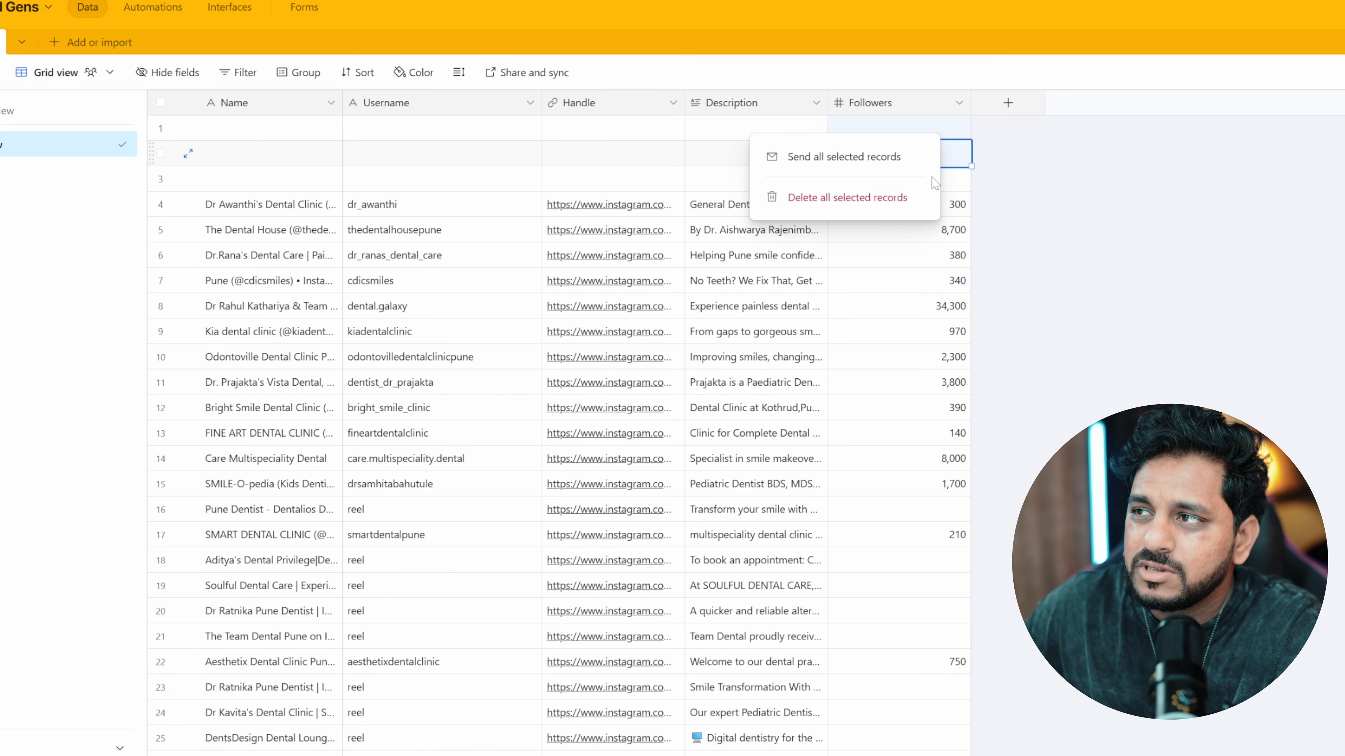
pyautogui.click(1163, 233)
pyautogui.scroll(-3, 848, 630)
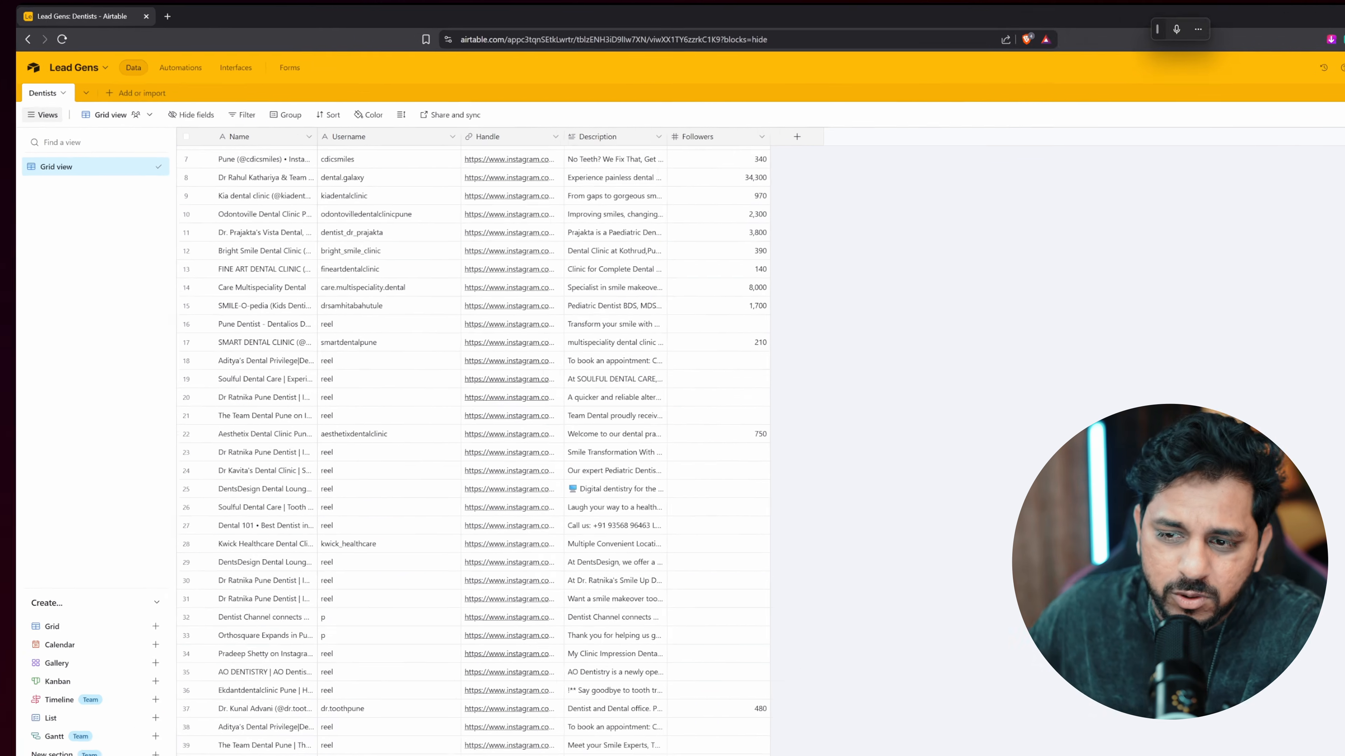
pyautogui.scroll(-2, 831, 638)
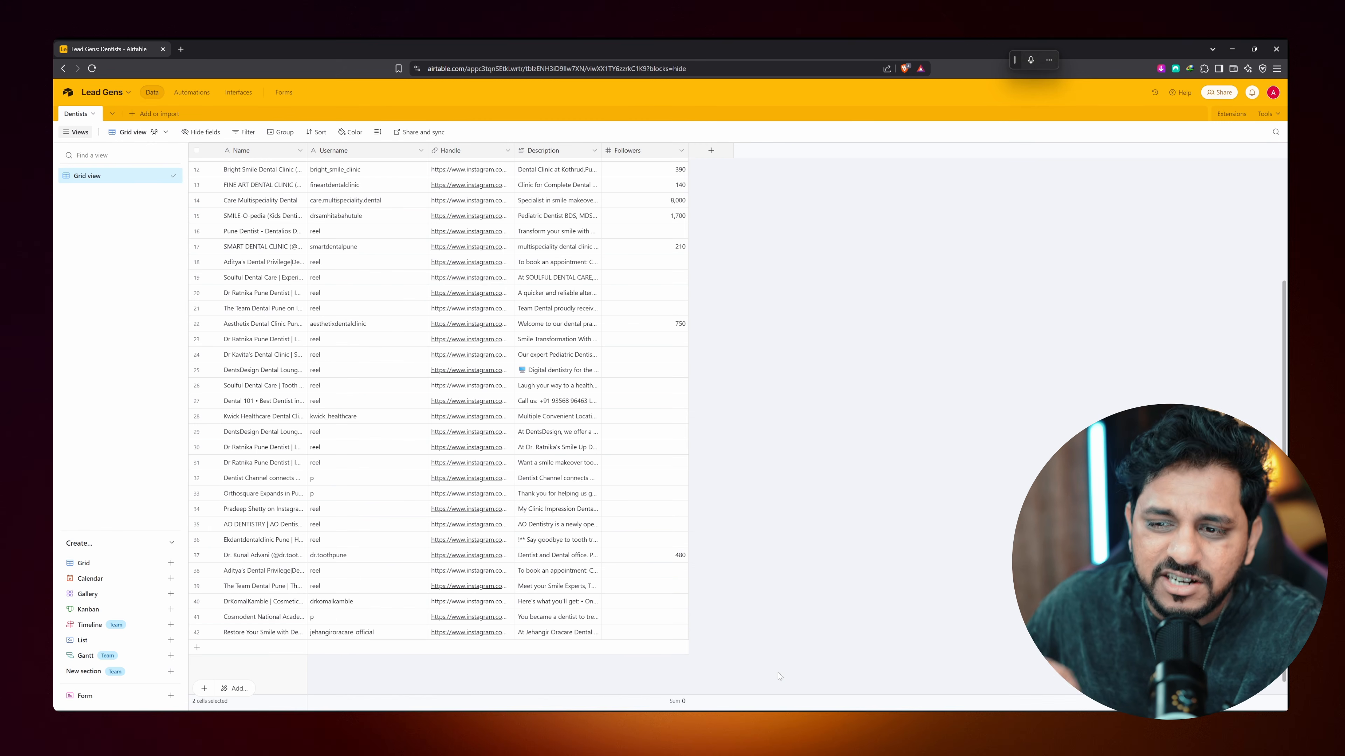
pyautogui.scroll(4, 741, 592)
pyautogui.scroll(-5, 774, 566)
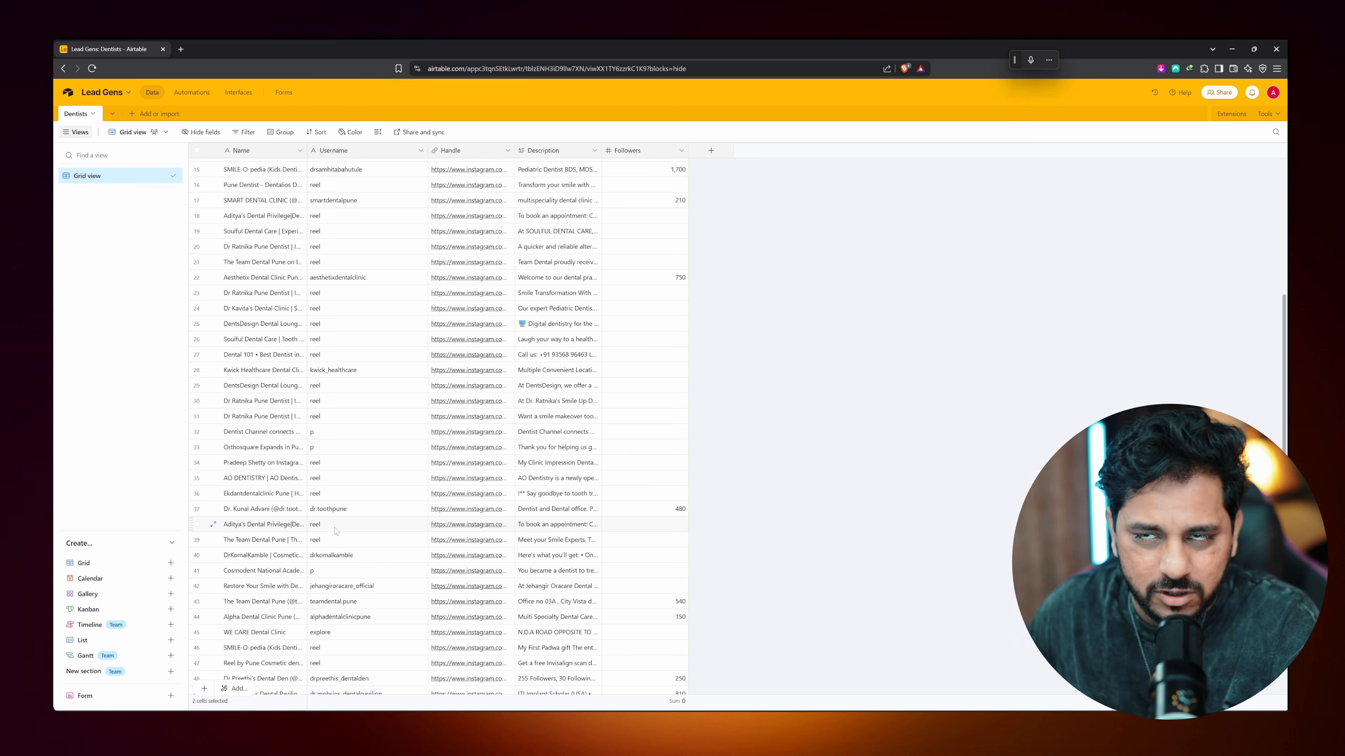
# Rename the Dentists table's grid view to "All"
pyautogui.doubleClick(98, 183)
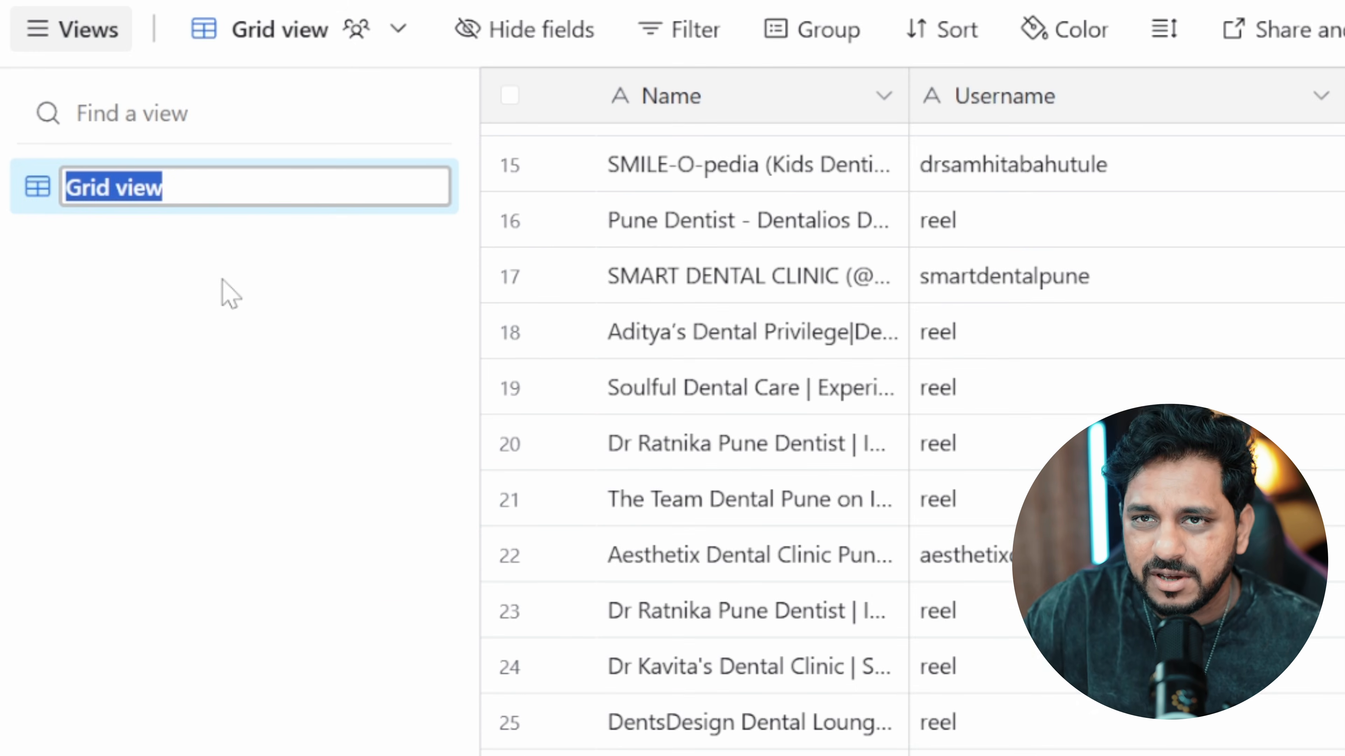
pyautogui.write('All')
pyautogui.press('Return')
# Duplicate the All view and name the copy "Reels"
pyautogui.rightClick(210, 239)
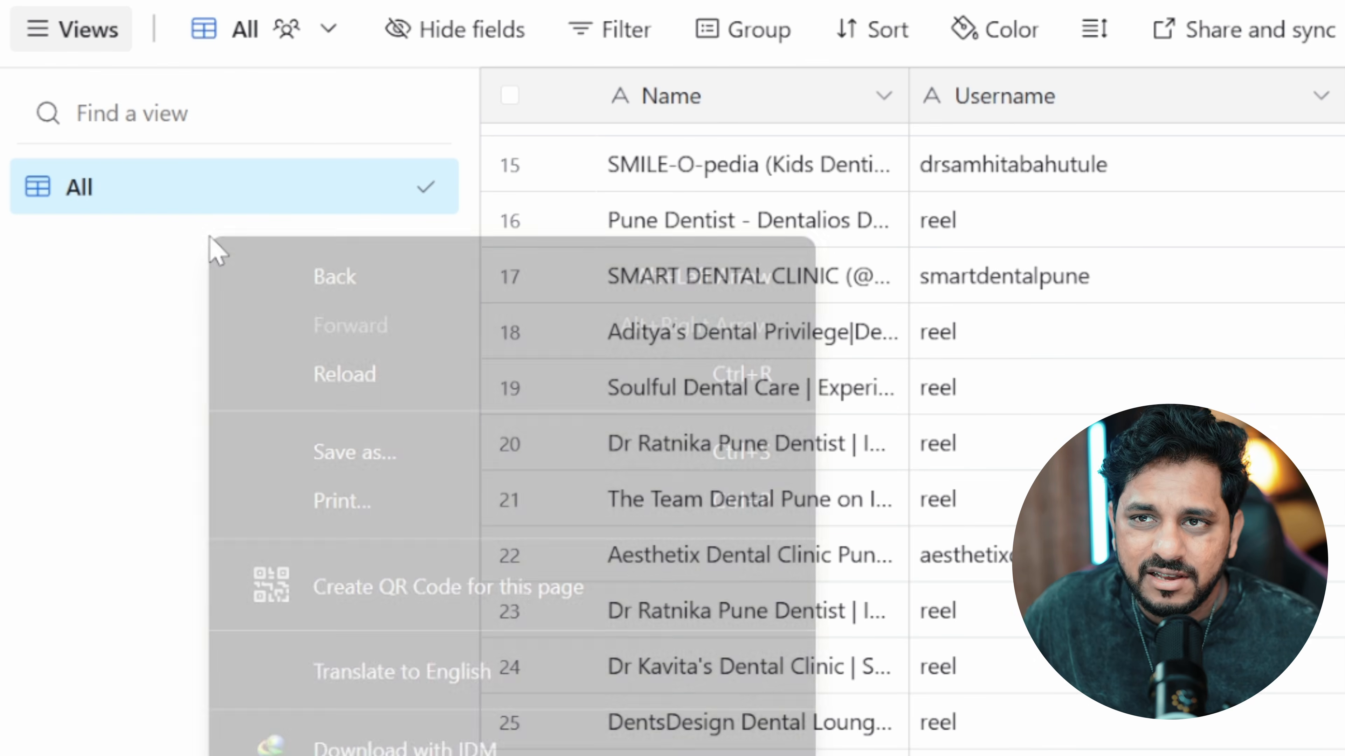
pyautogui.click(132, 208)
pyautogui.rightClick(228, 201)
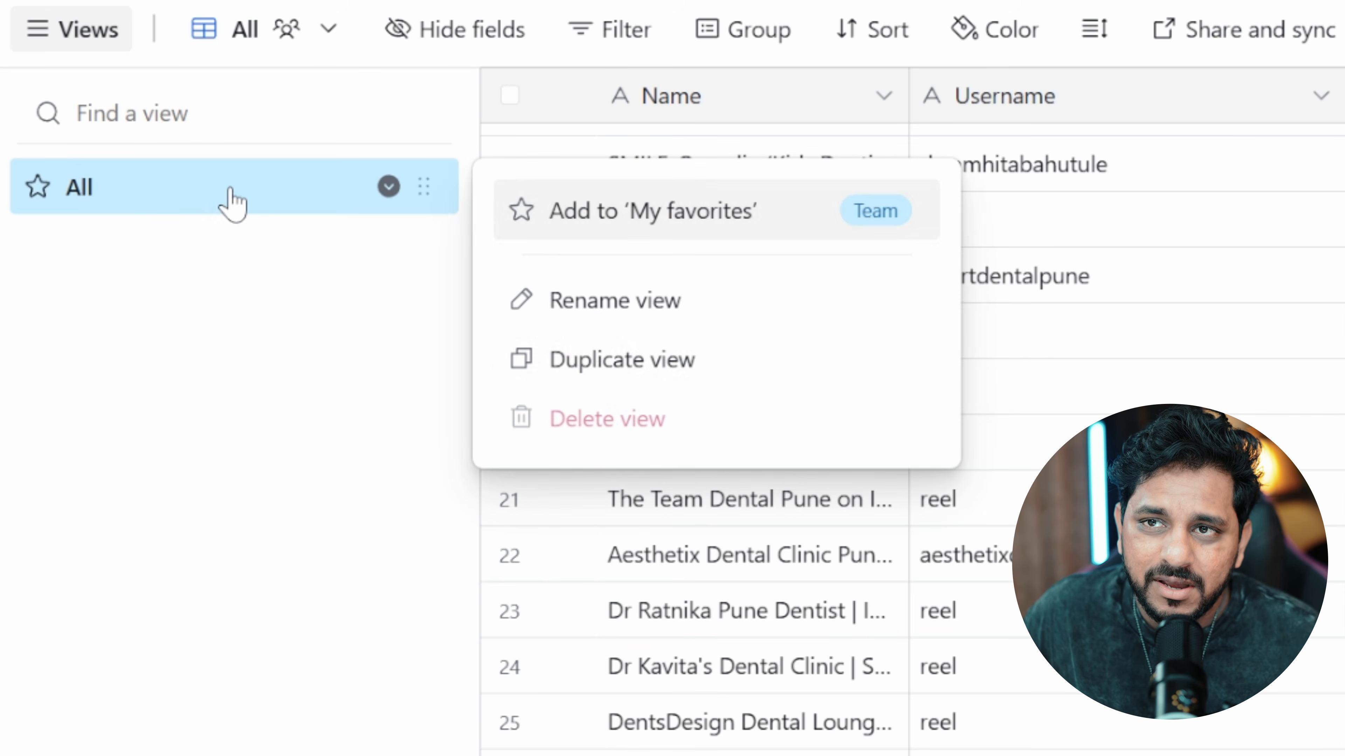
pyautogui.click(594, 359)
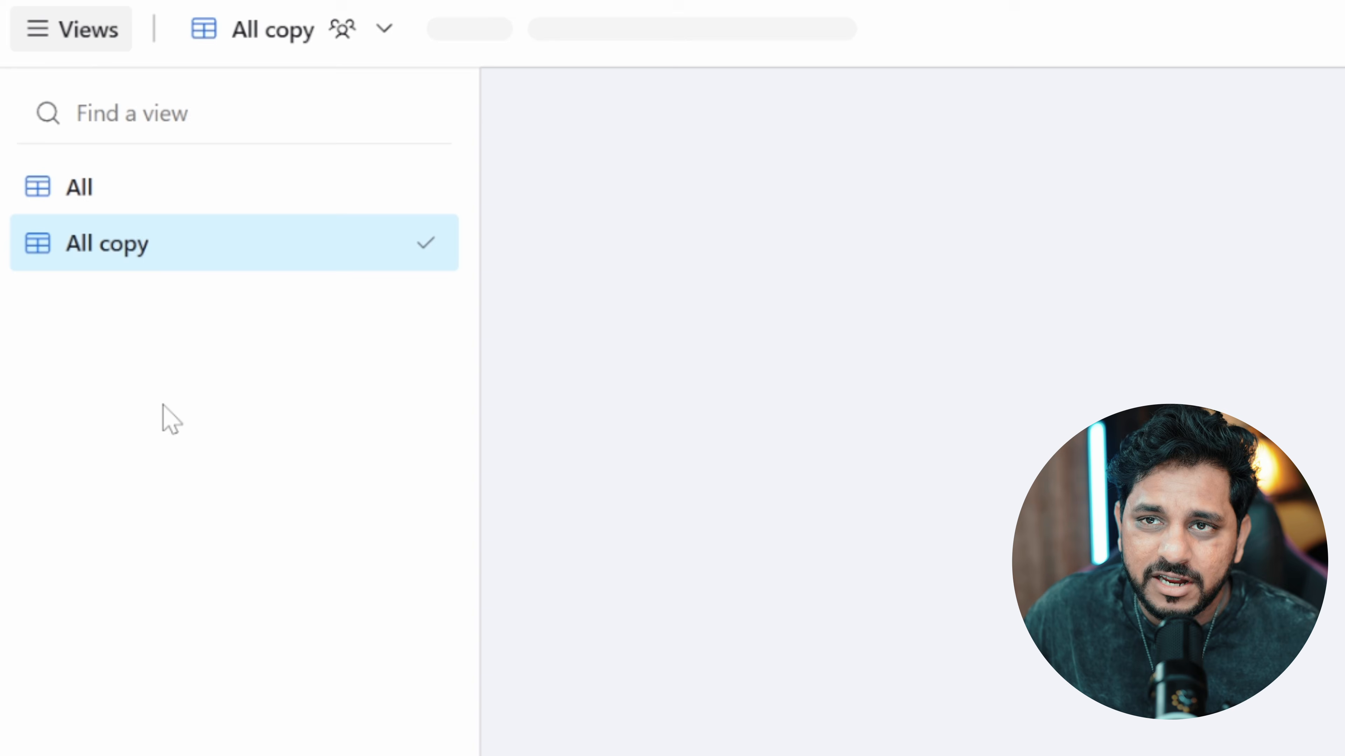
pyautogui.doubleClick(179, 266)
pyautogui.write('Reels')
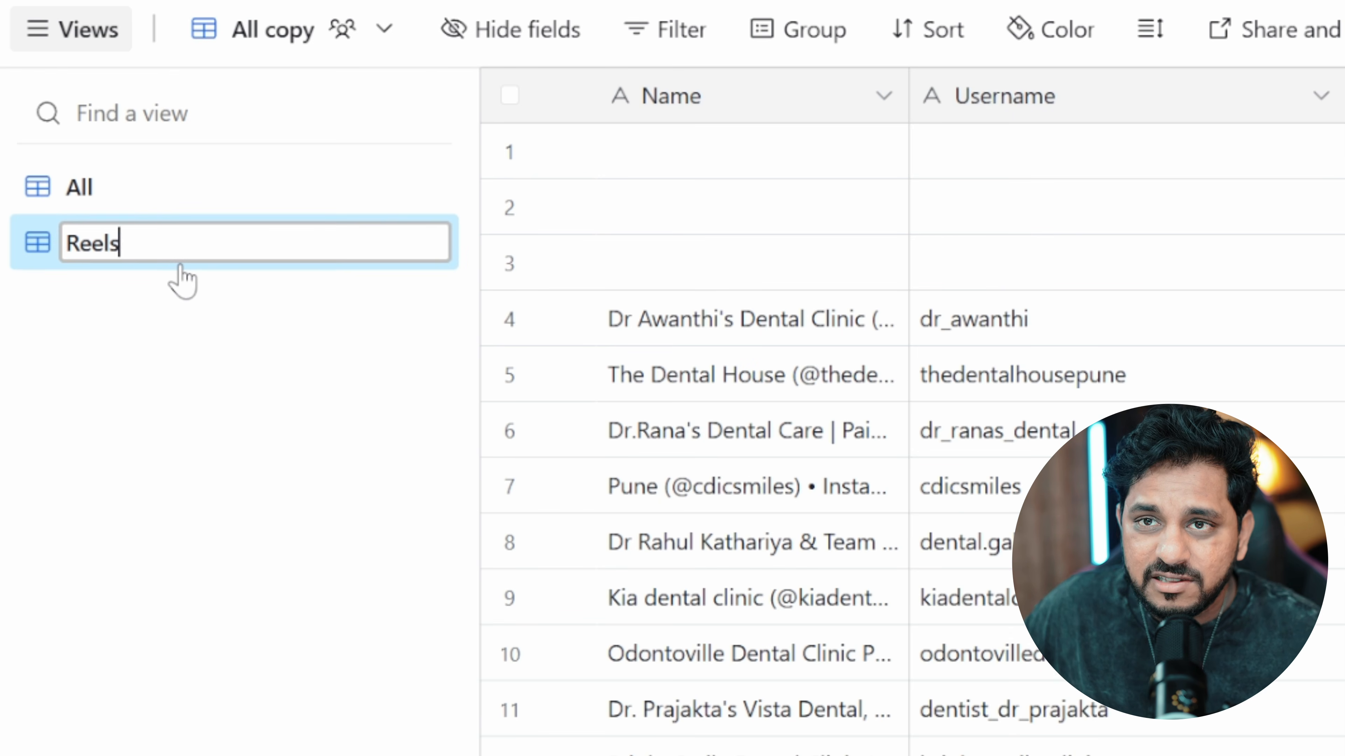
pyautogui.press('Return')
# Duplicate the Reels view as "Posts" and rename the All view to "Accounts"
pyautogui.rightClick(162, 270)
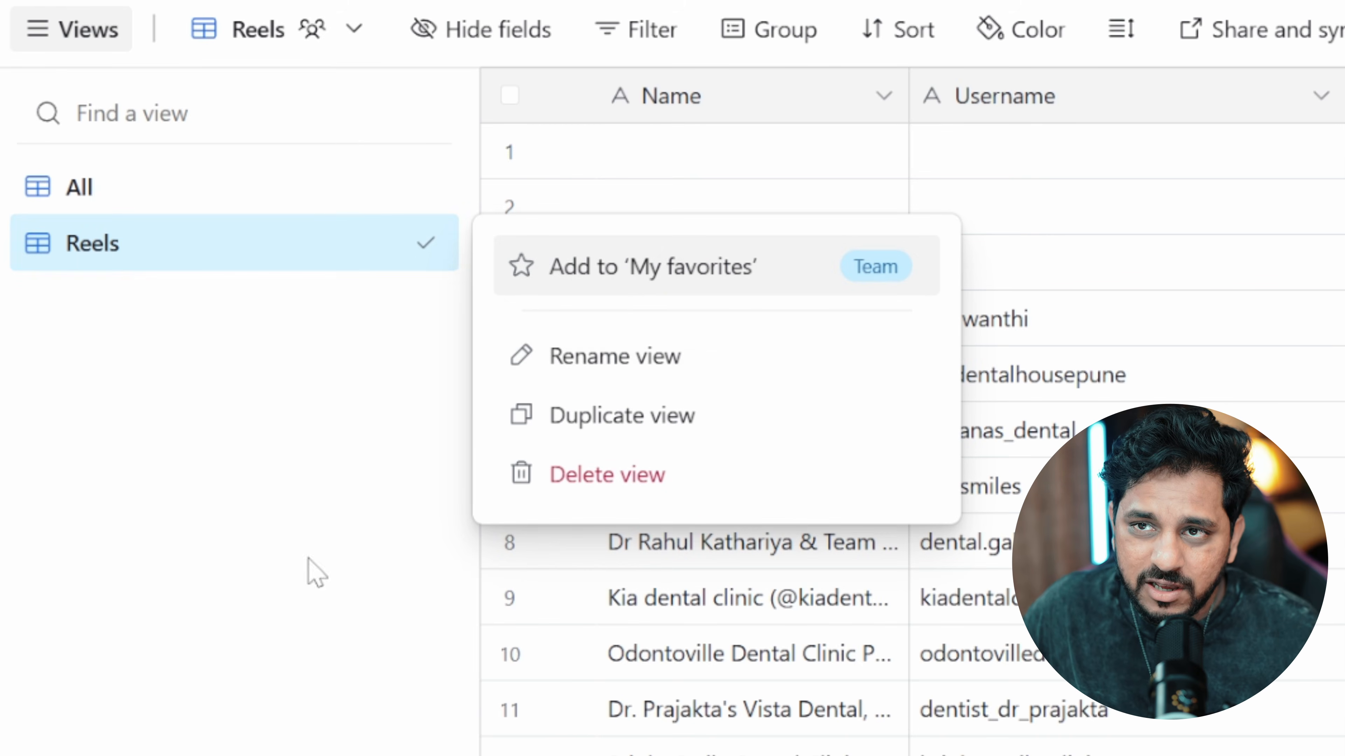
pyautogui.click(570, 420)
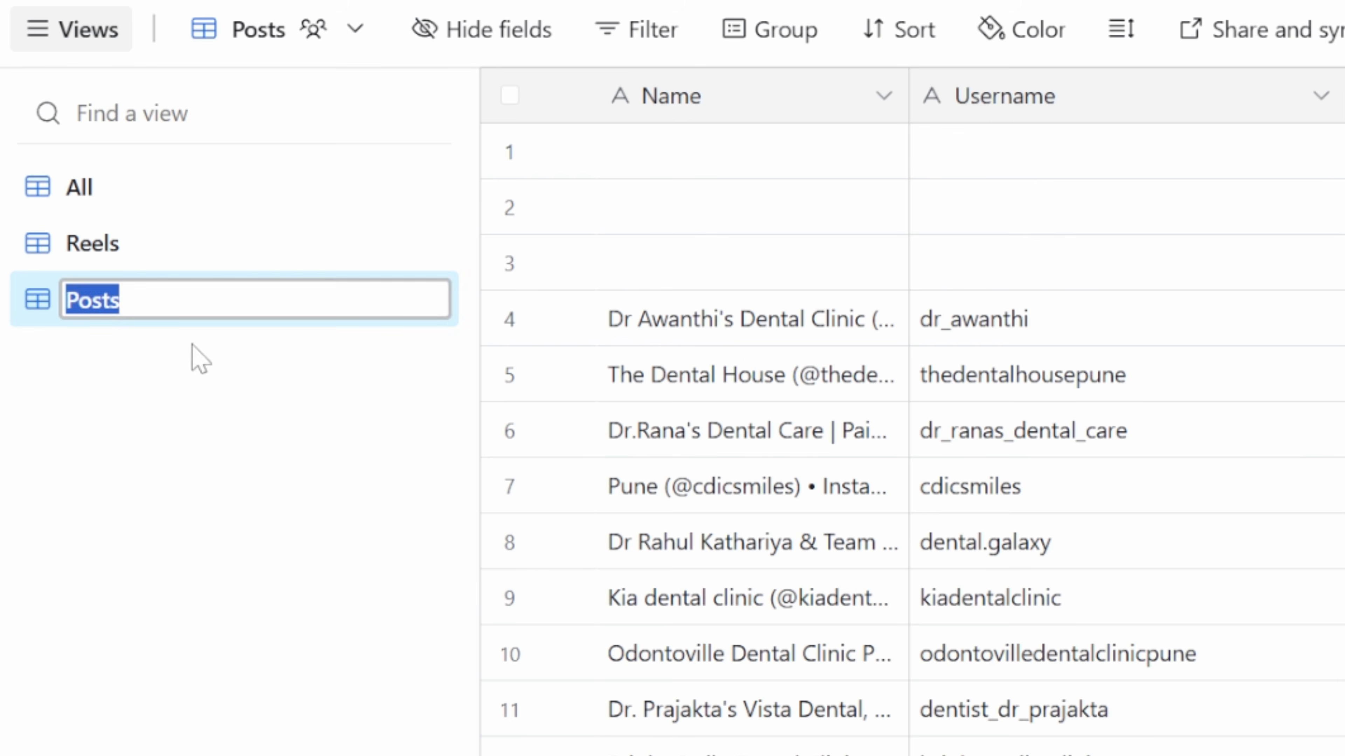
pyautogui.press('Return')
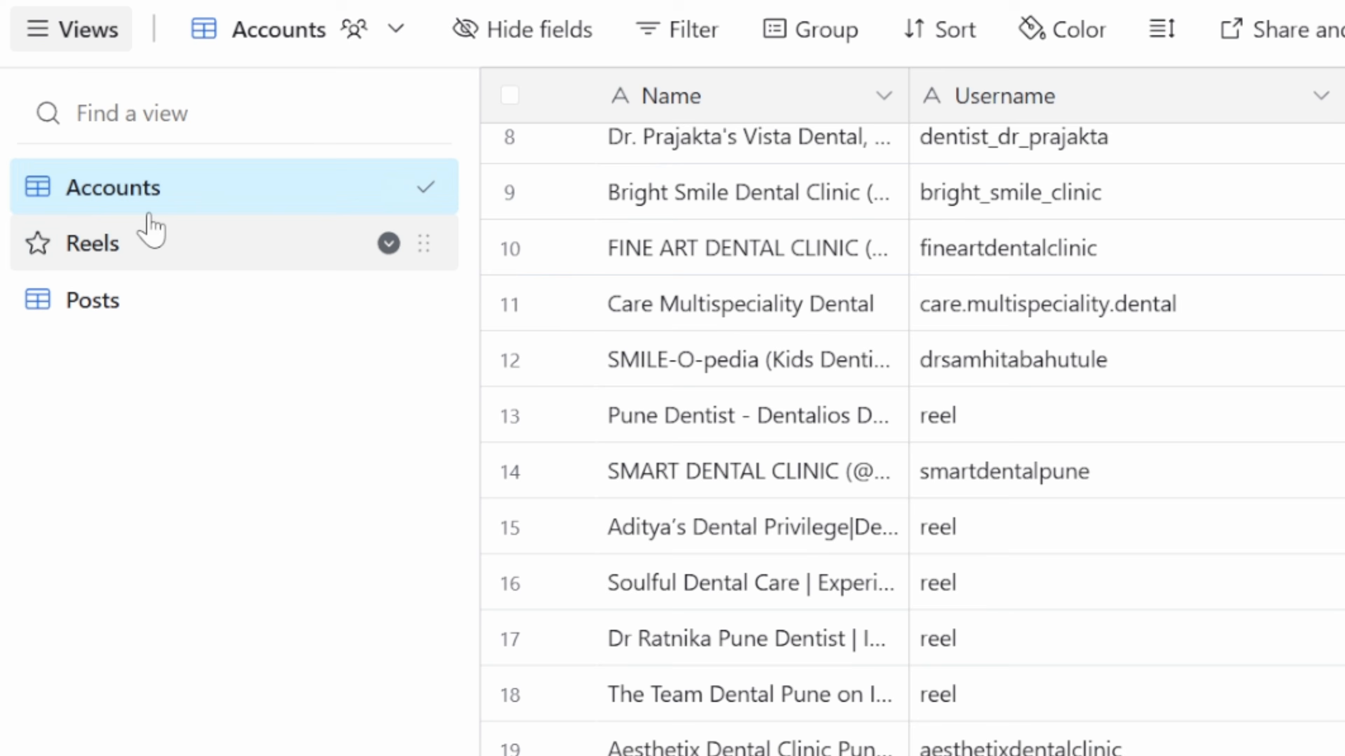
# Open the Accounts view and examine its Username column for entries that are reels or posts
pyautogui.click(170, 281)
pyautogui.click(192, 204)
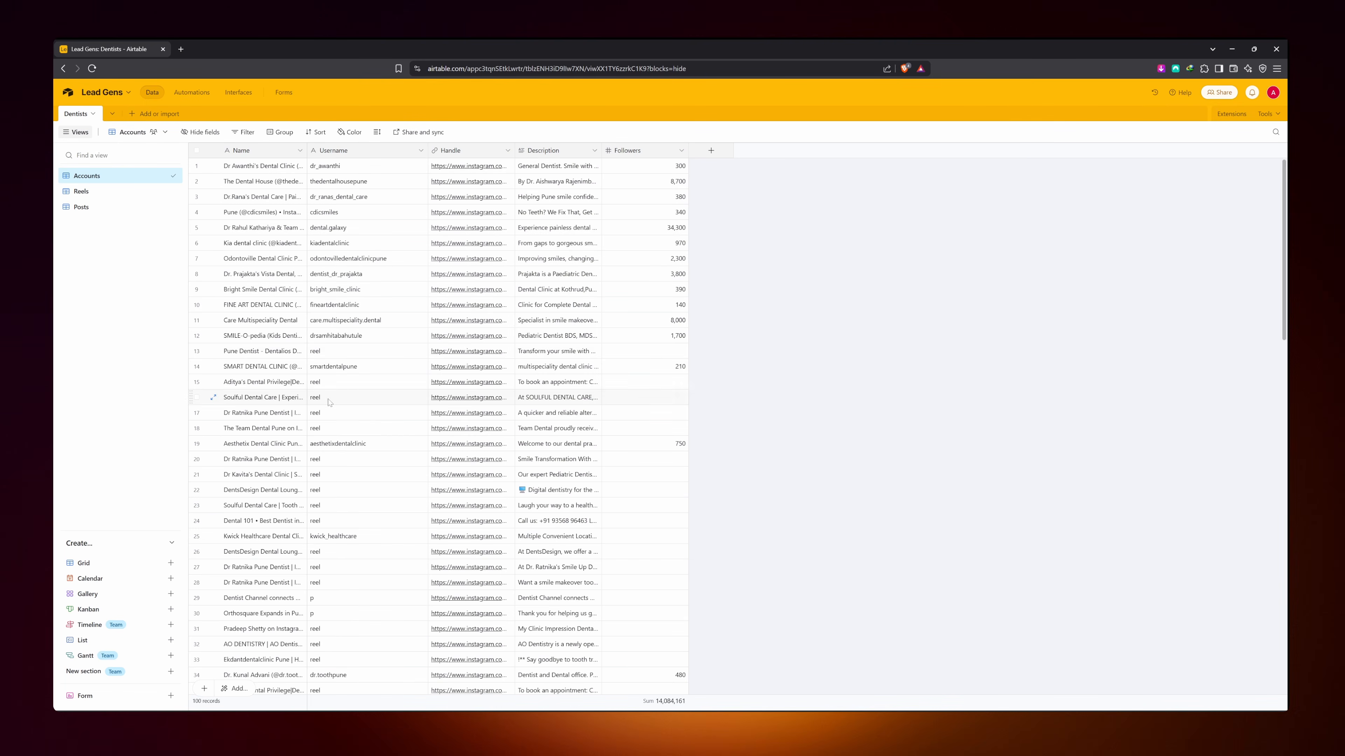
pyautogui.scroll(-5, 329, 403)
pyautogui.scroll(-6, 345, 497)
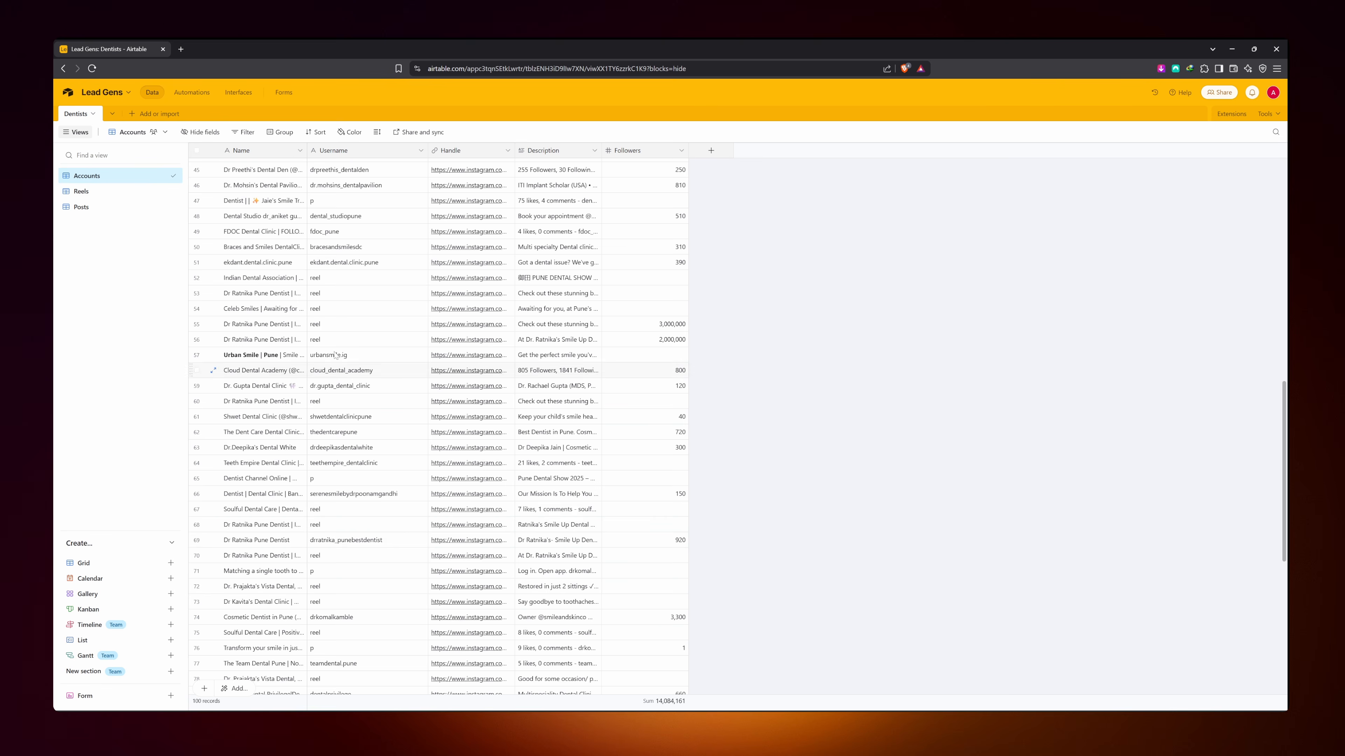
pyautogui.scroll(3, 313, 286)
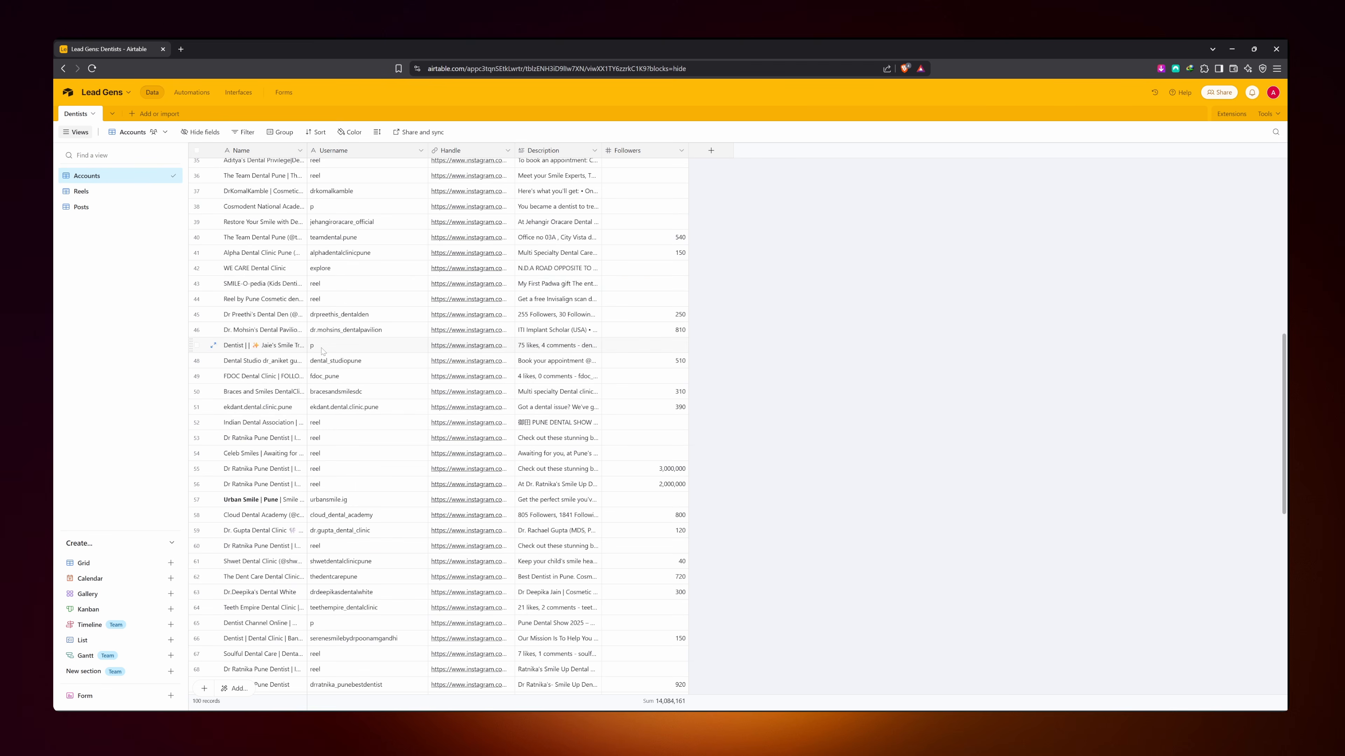
# Filter the Accounts view to records whose Username is not "reel"
pyautogui.scroll(8, 322, 350)
pyautogui.click(248, 134)
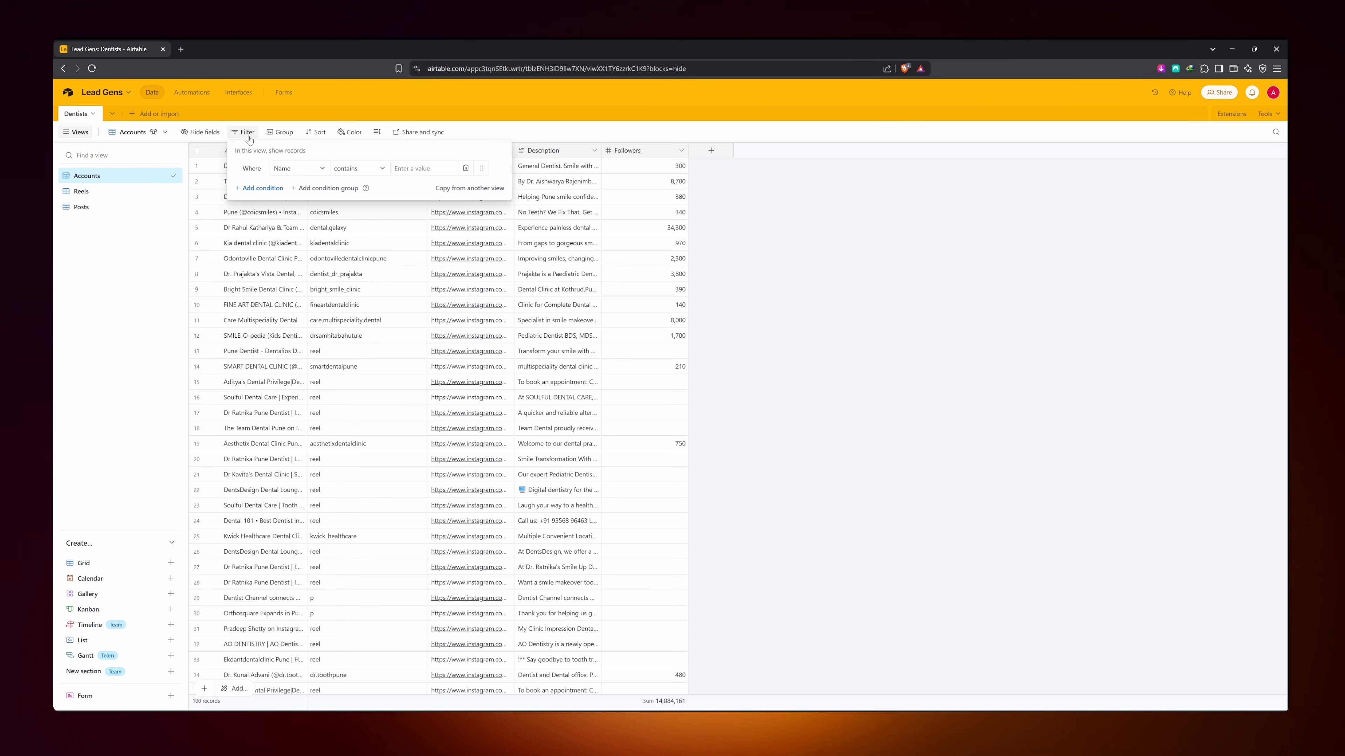
pyautogui.click(299, 168)
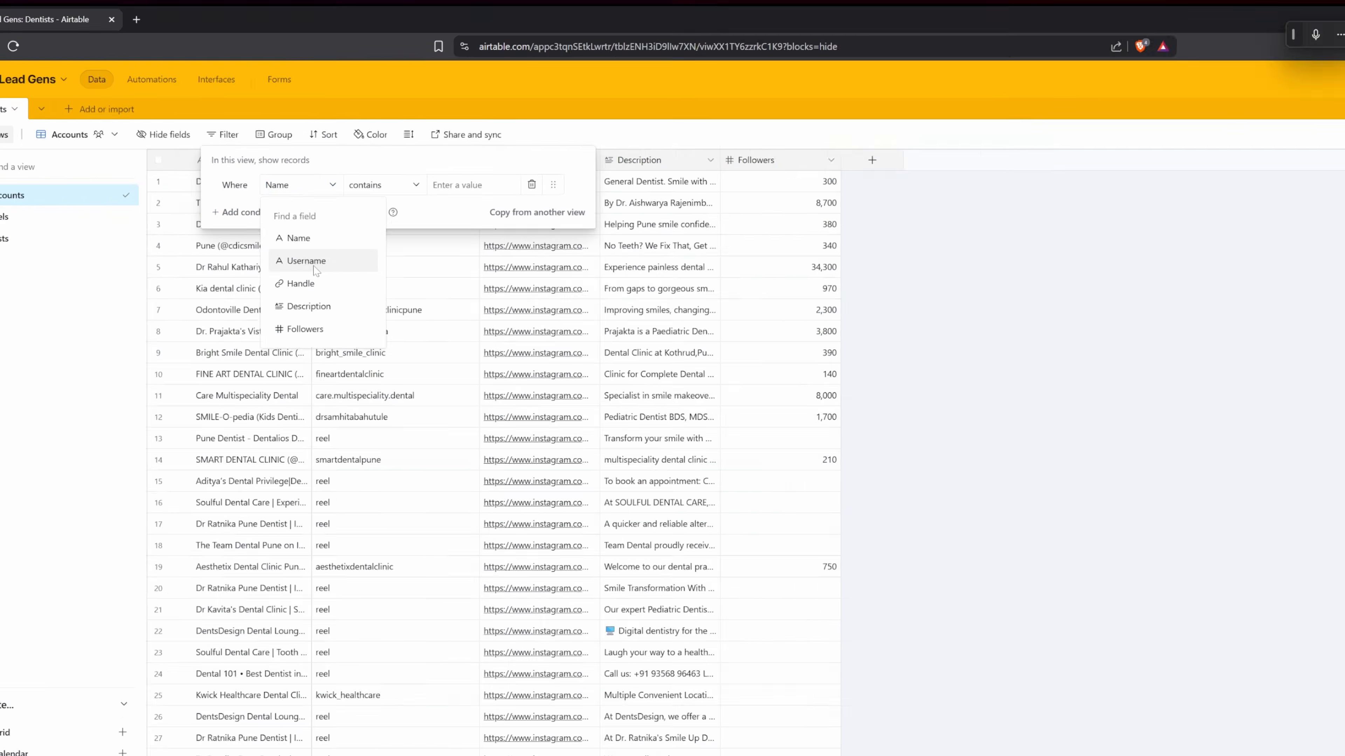
pyautogui.click(316, 270)
pyautogui.click(387, 185)
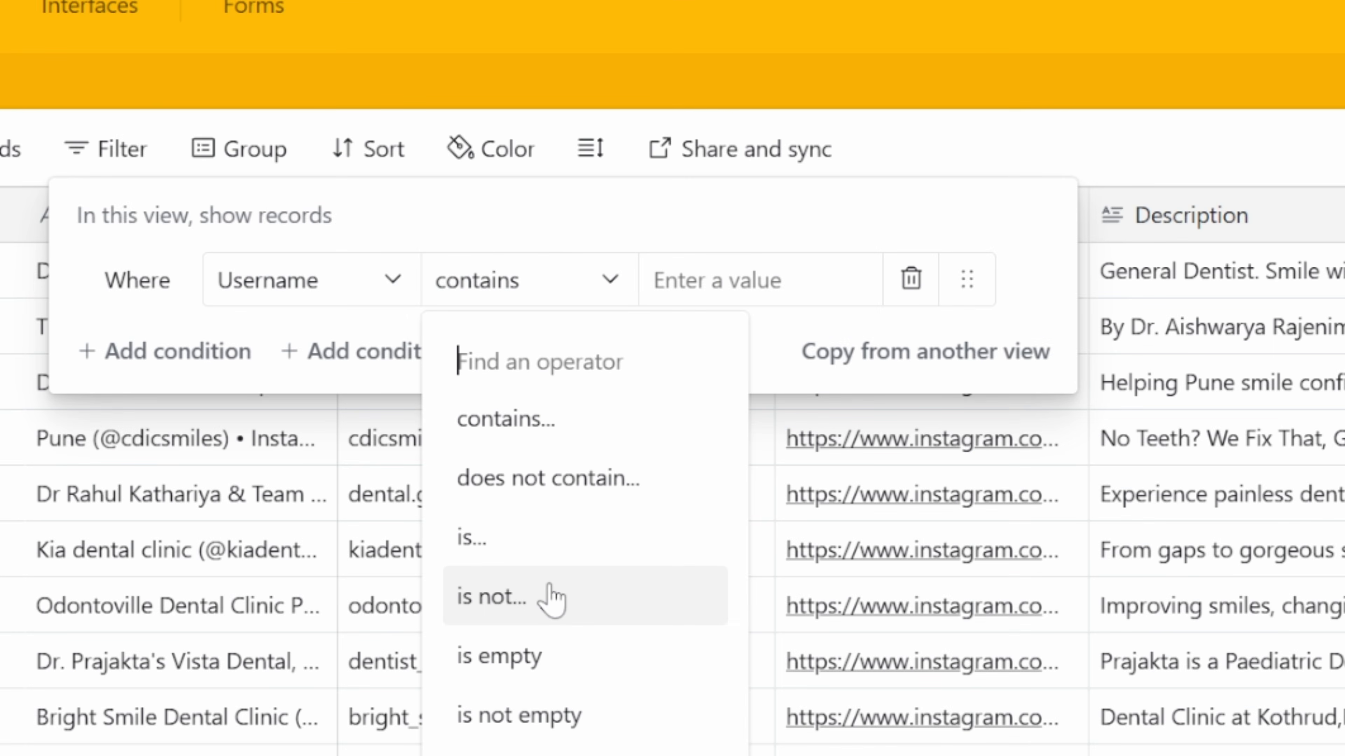
pyautogui.click(550, 599)
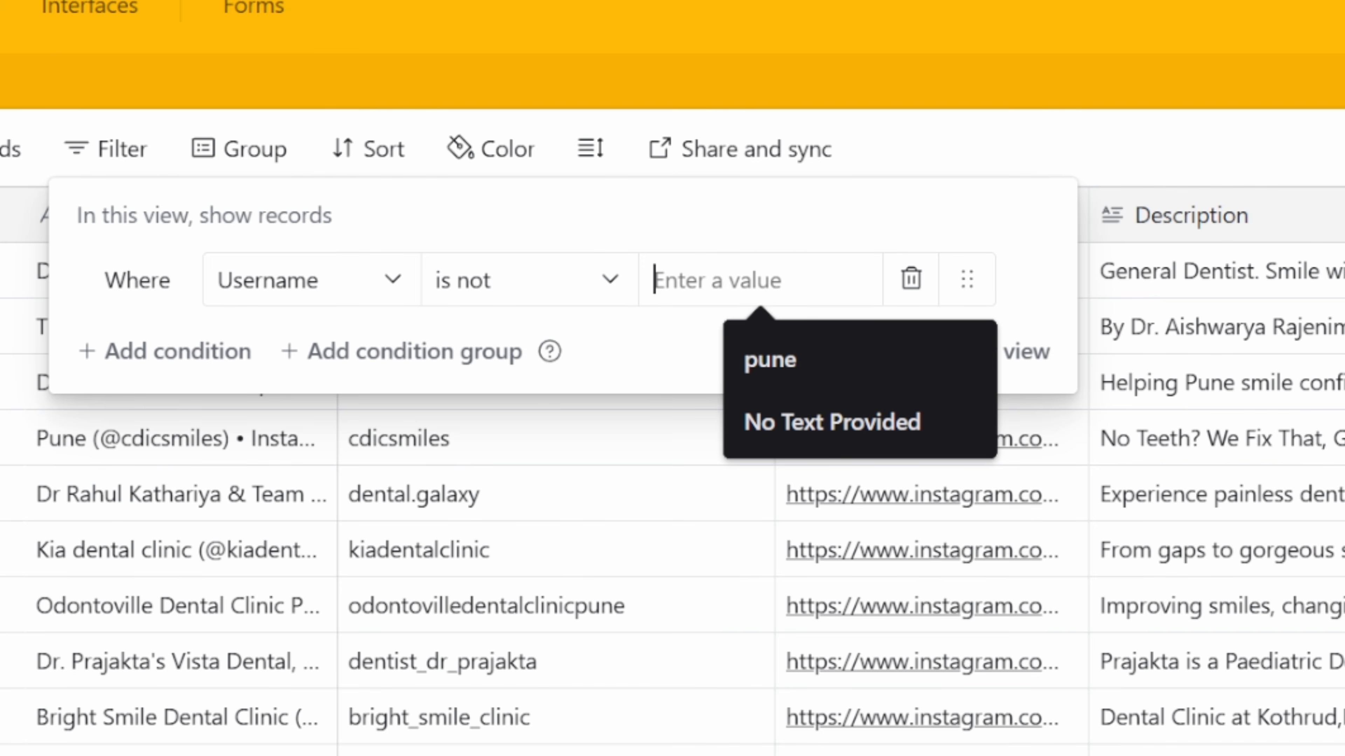
pyautogui.write('reel')
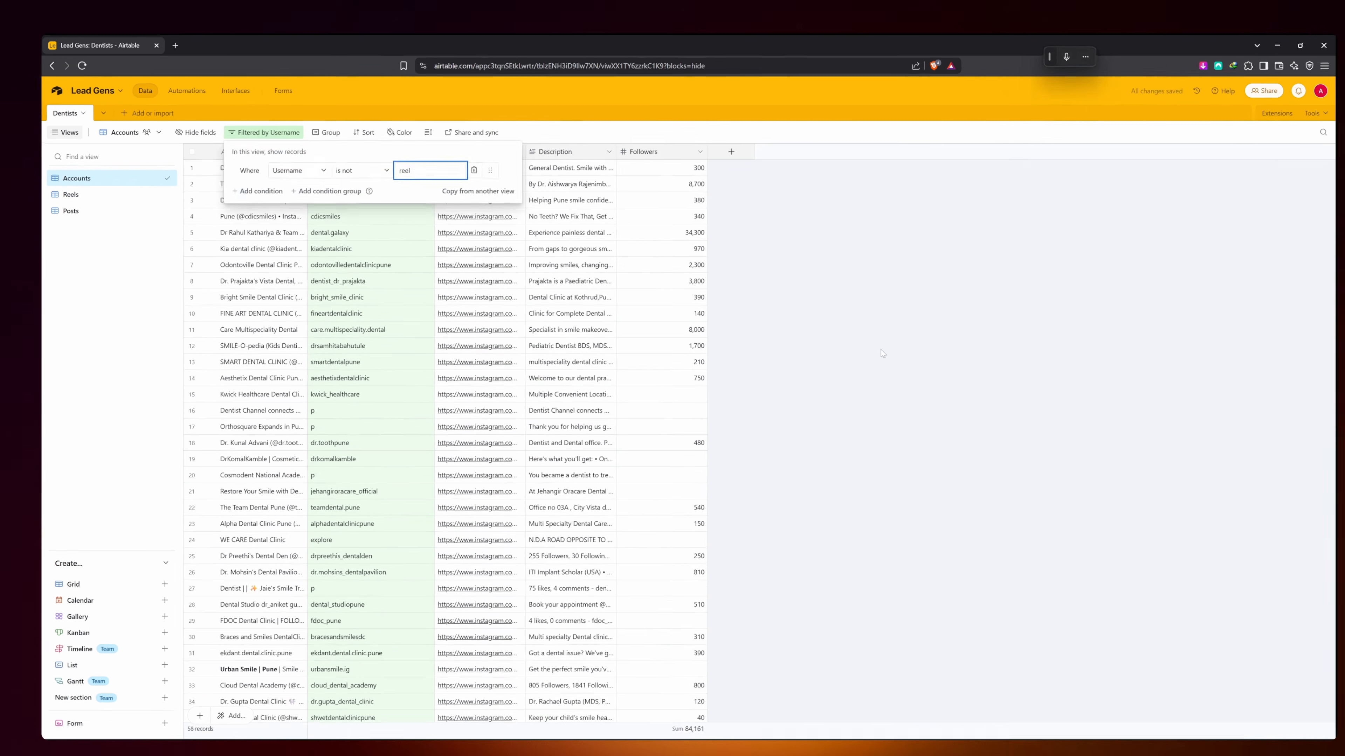
pyautogui.click(879, 354)
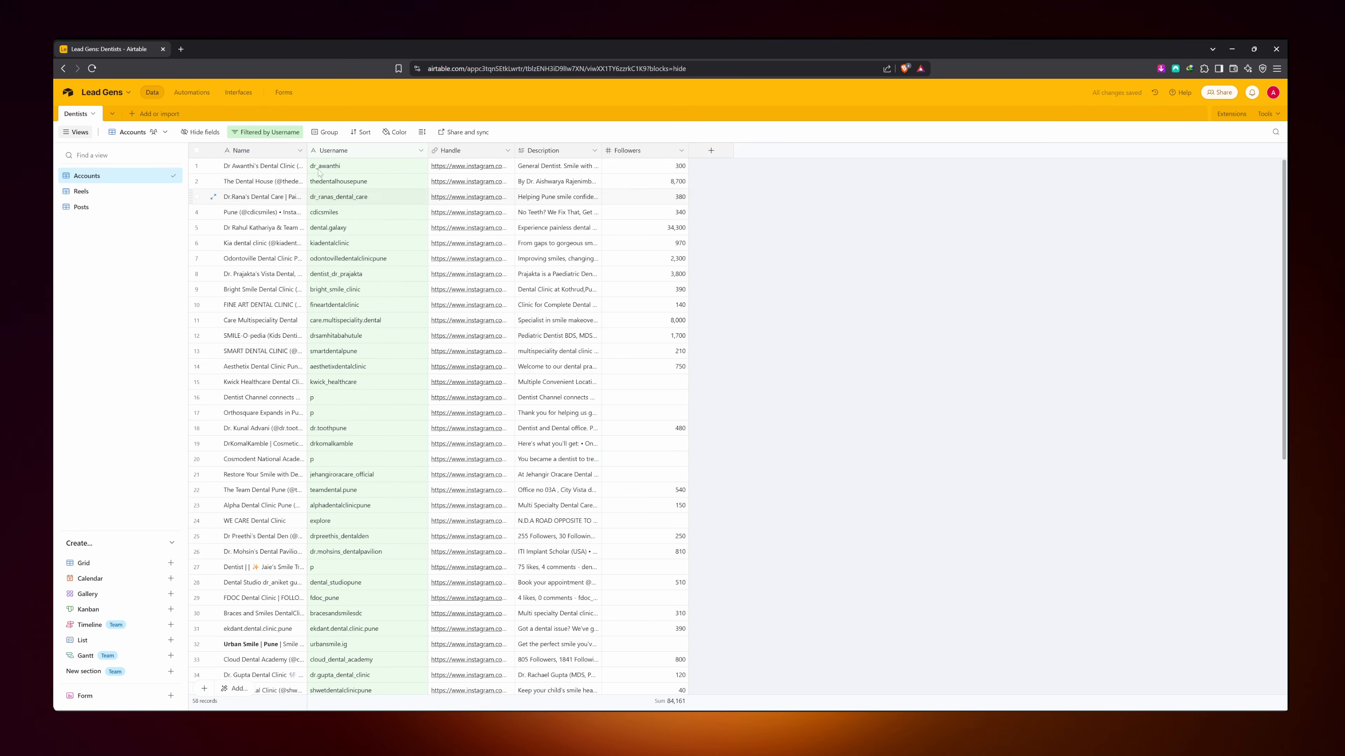
# Add a second condition to the Accounts view filter so that Username is also not "p", and check the remaining records
pyautogui.click(265, 132)
pyautogui.click(263, 188)
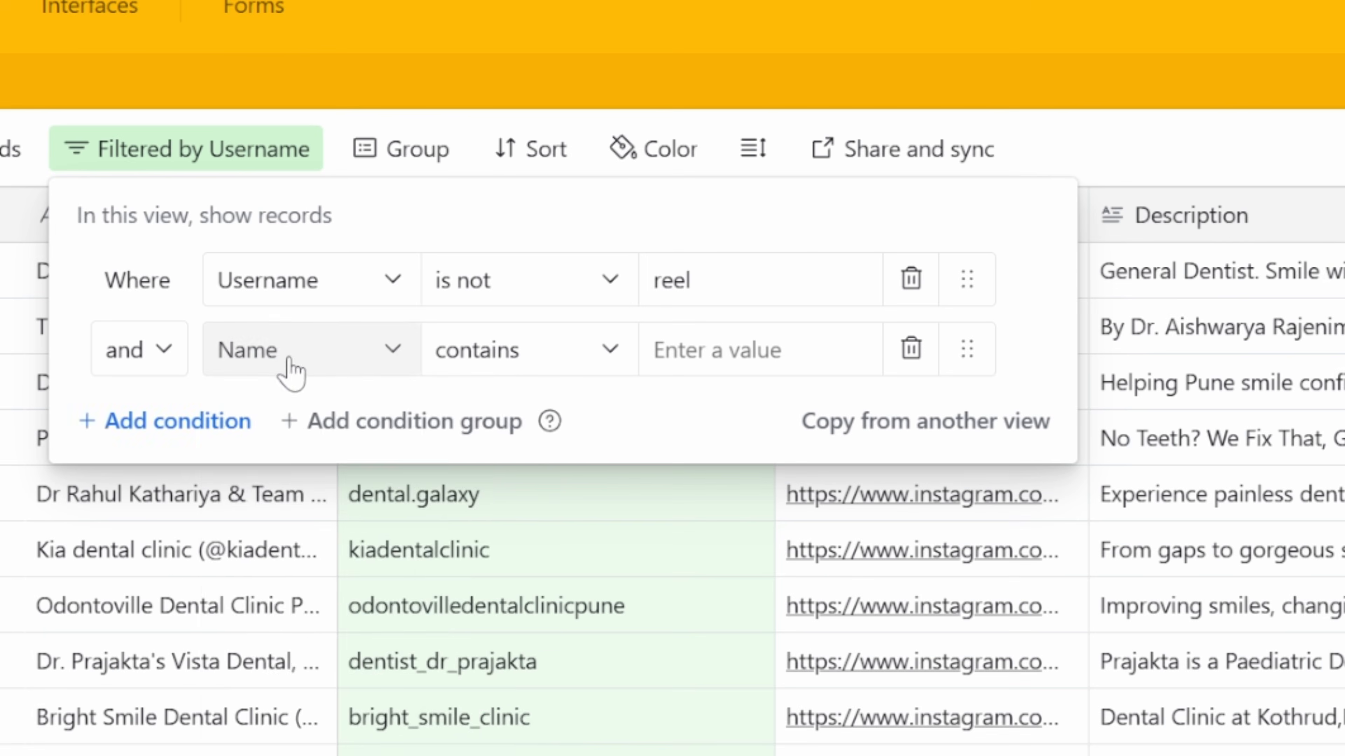
pyautogui.click(292, 334)
pyautogui.click(317, 500)
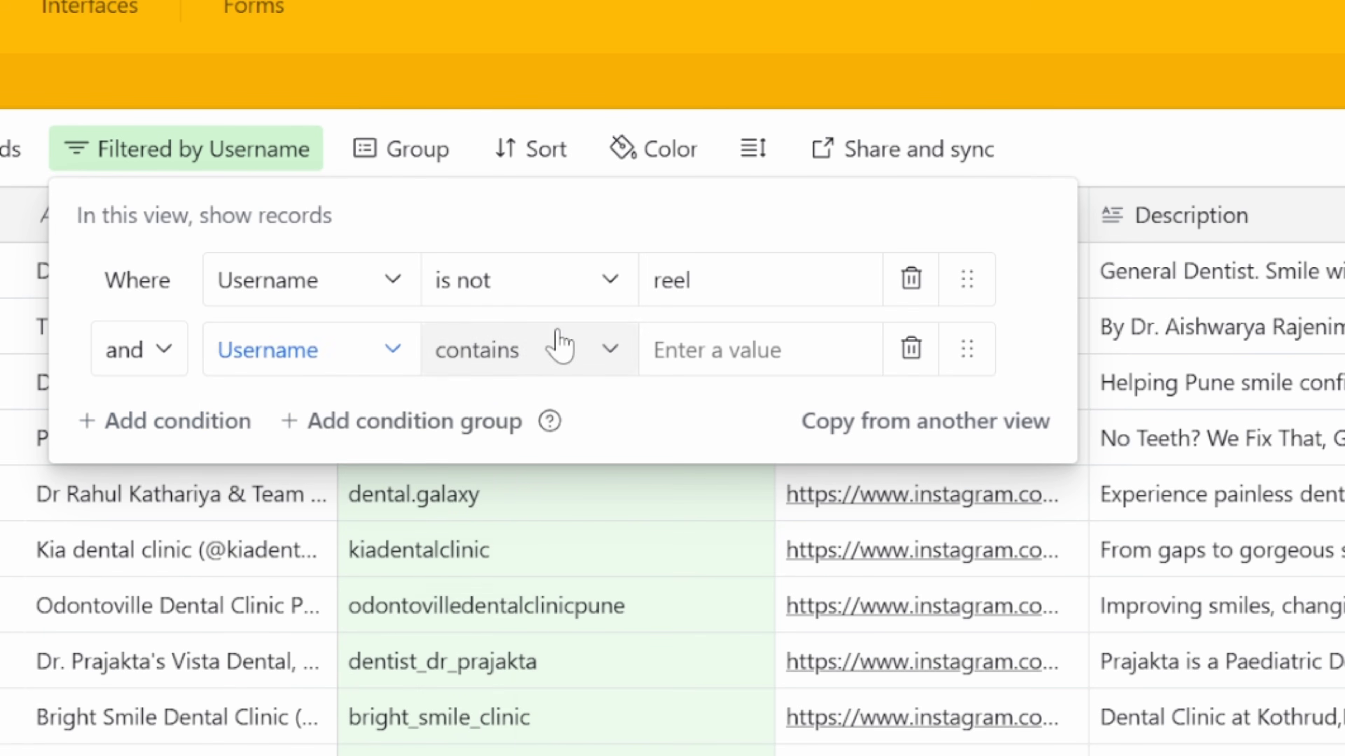
pyautogui.click(559, 345)
pyautogui.click(564, 656)
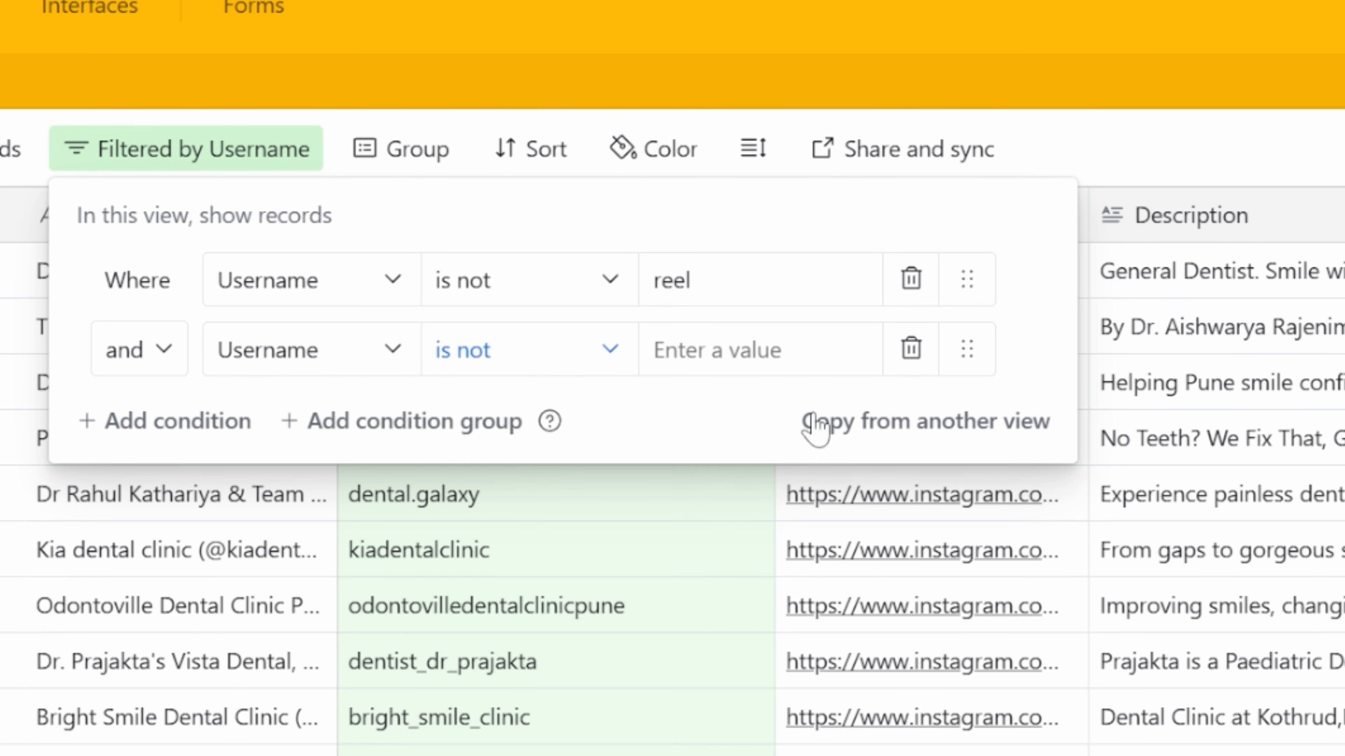
pyautogui.click(763, 351)
pyautogui.write('p')
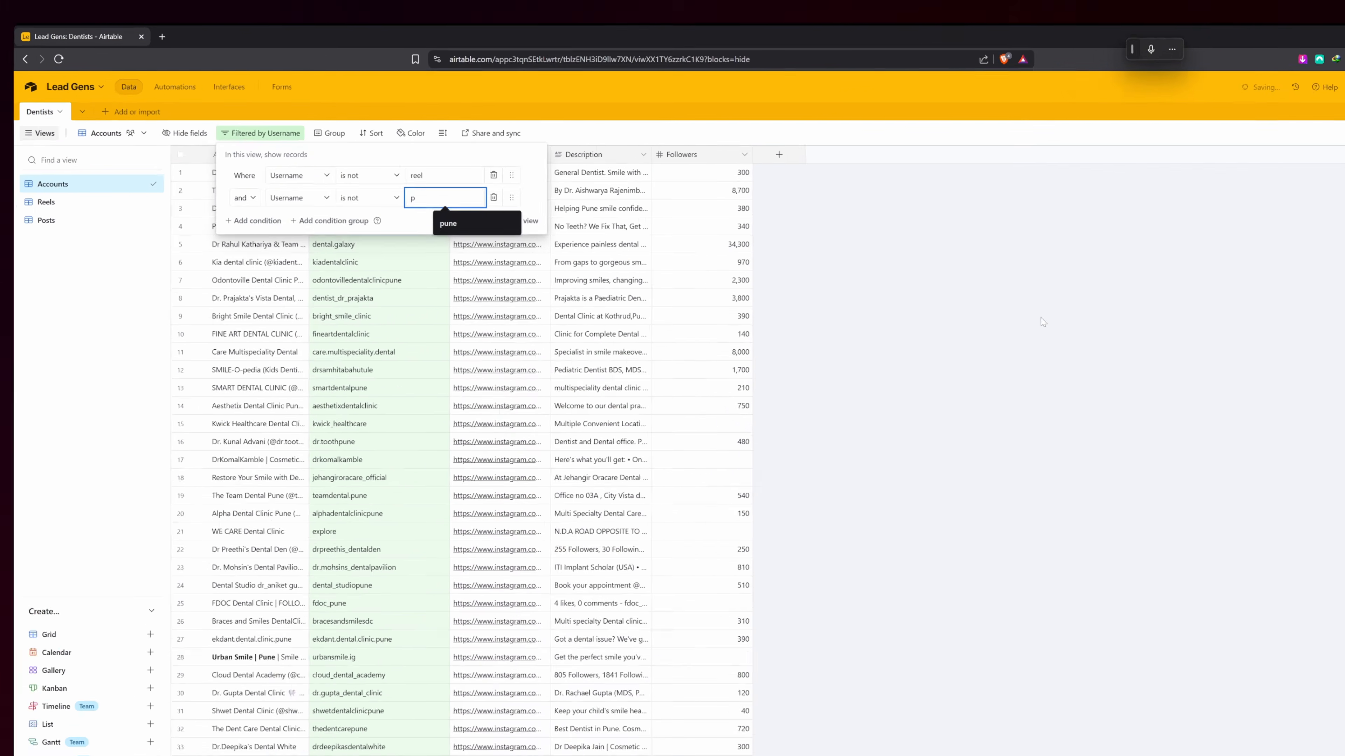
pyautogui.press('Escape')
pyautogui.scroll(-5, 338, 307)
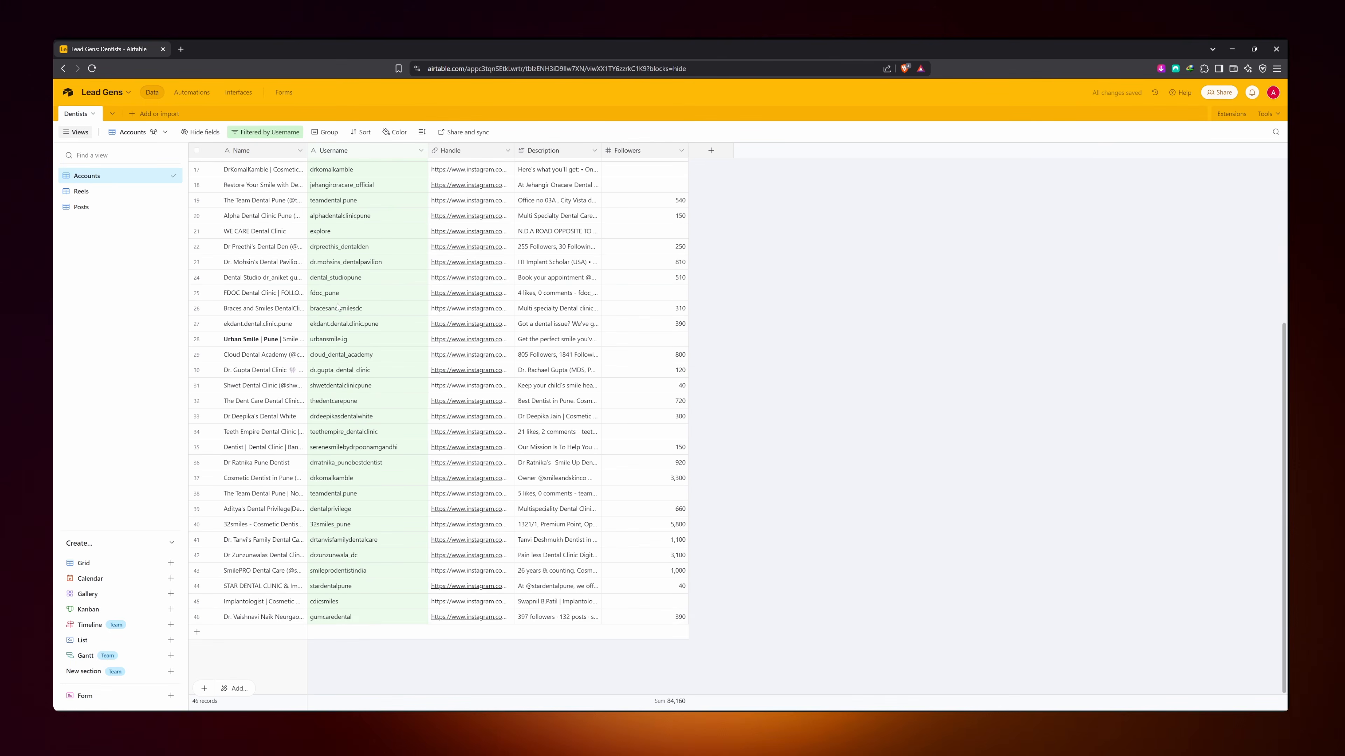
pyautogui.scroll(5, 323, 634)
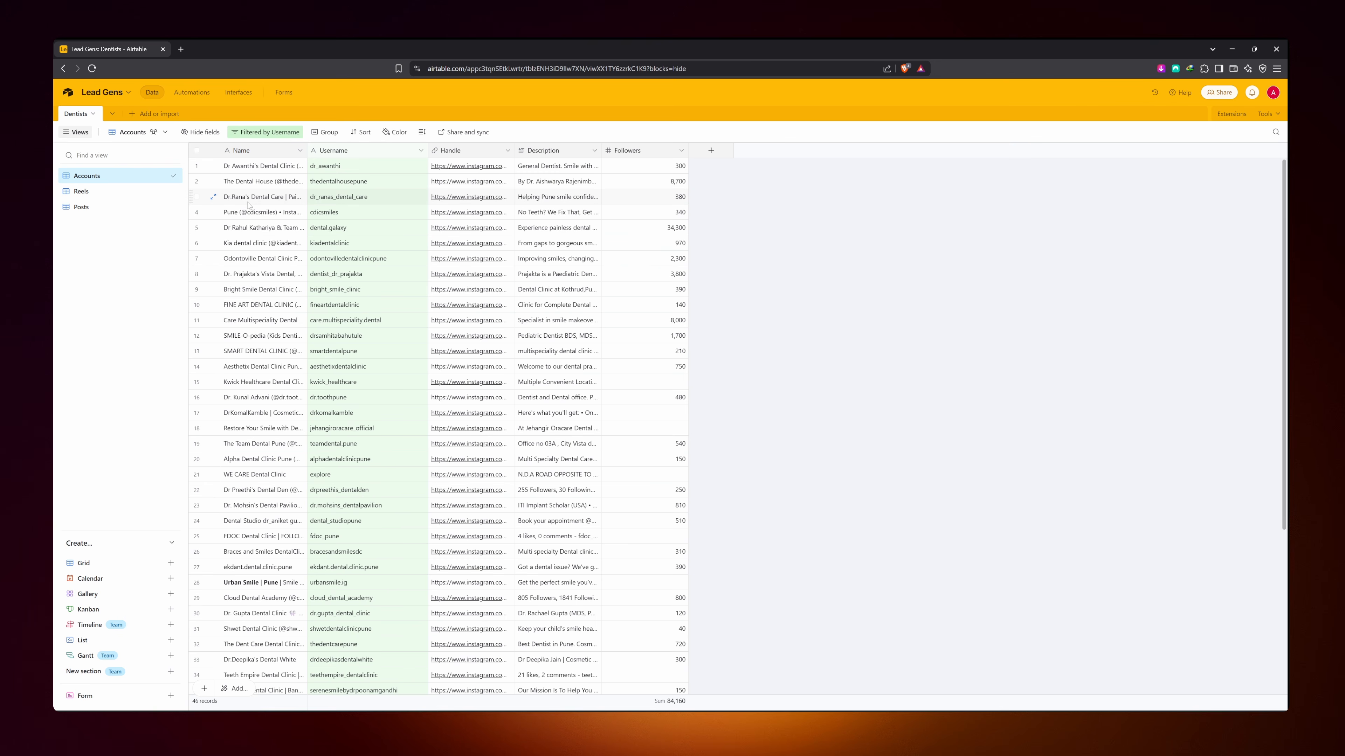
pyautogui.scroll(-5, 410, 203)
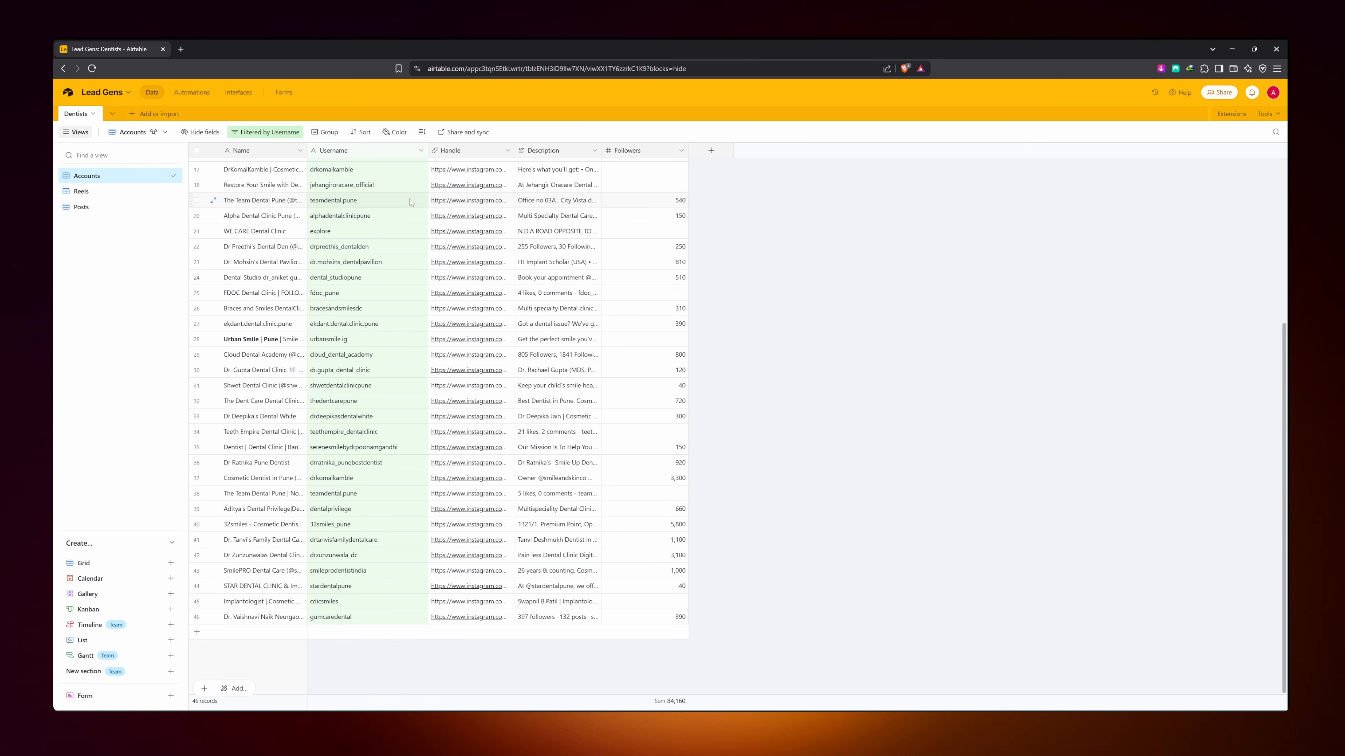
pyautogui.scroll(5, 374, 380)
# Filter the Reels view to records whose Username is "reel"
pyautogui.click(81, 191)
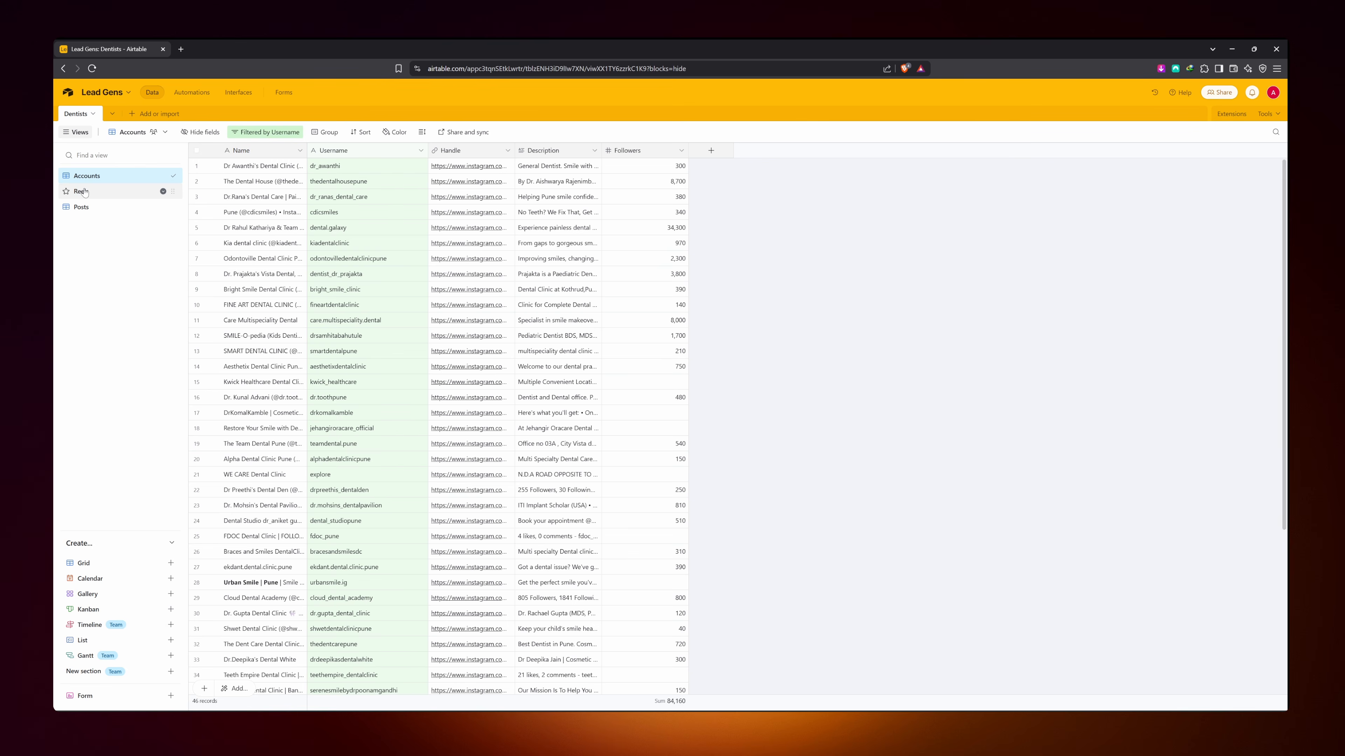
pyautogui.click(232, 132)
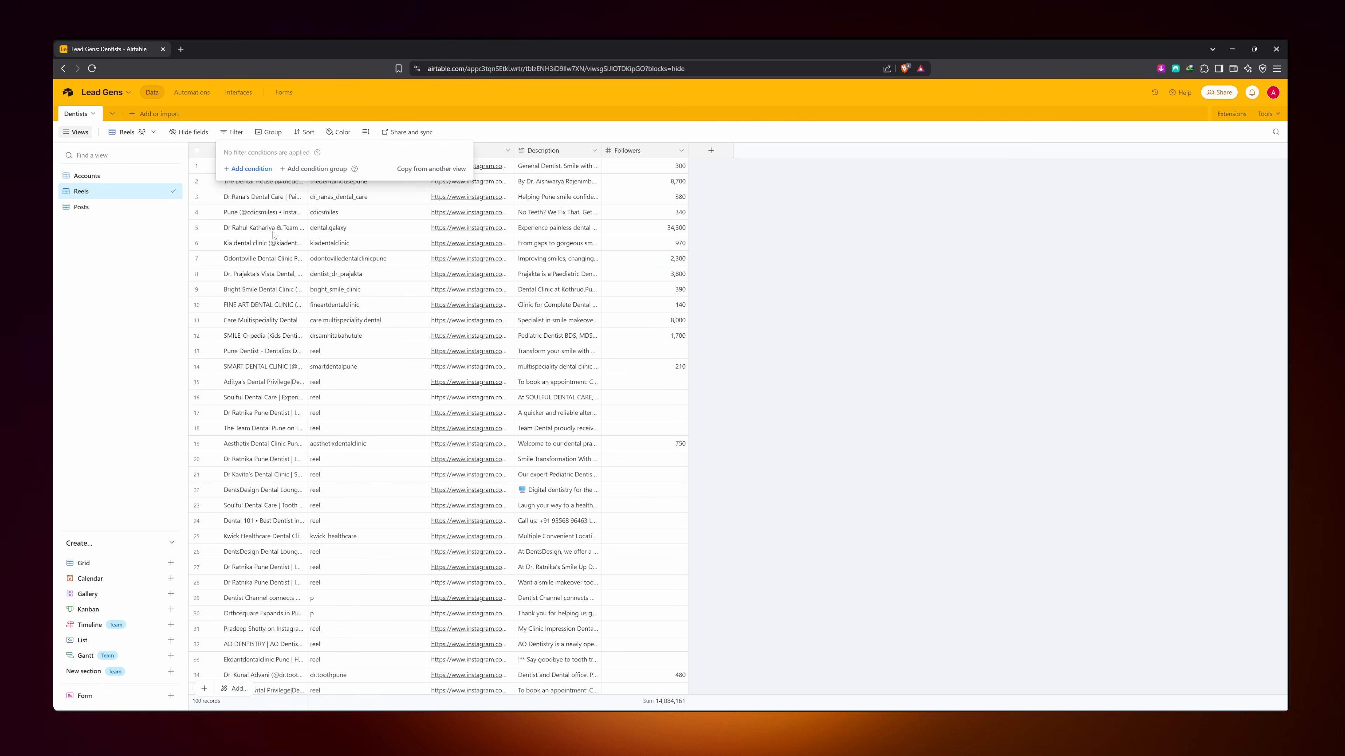
pyautogui.click(261, 171)
pyautogui.click(300, 168)
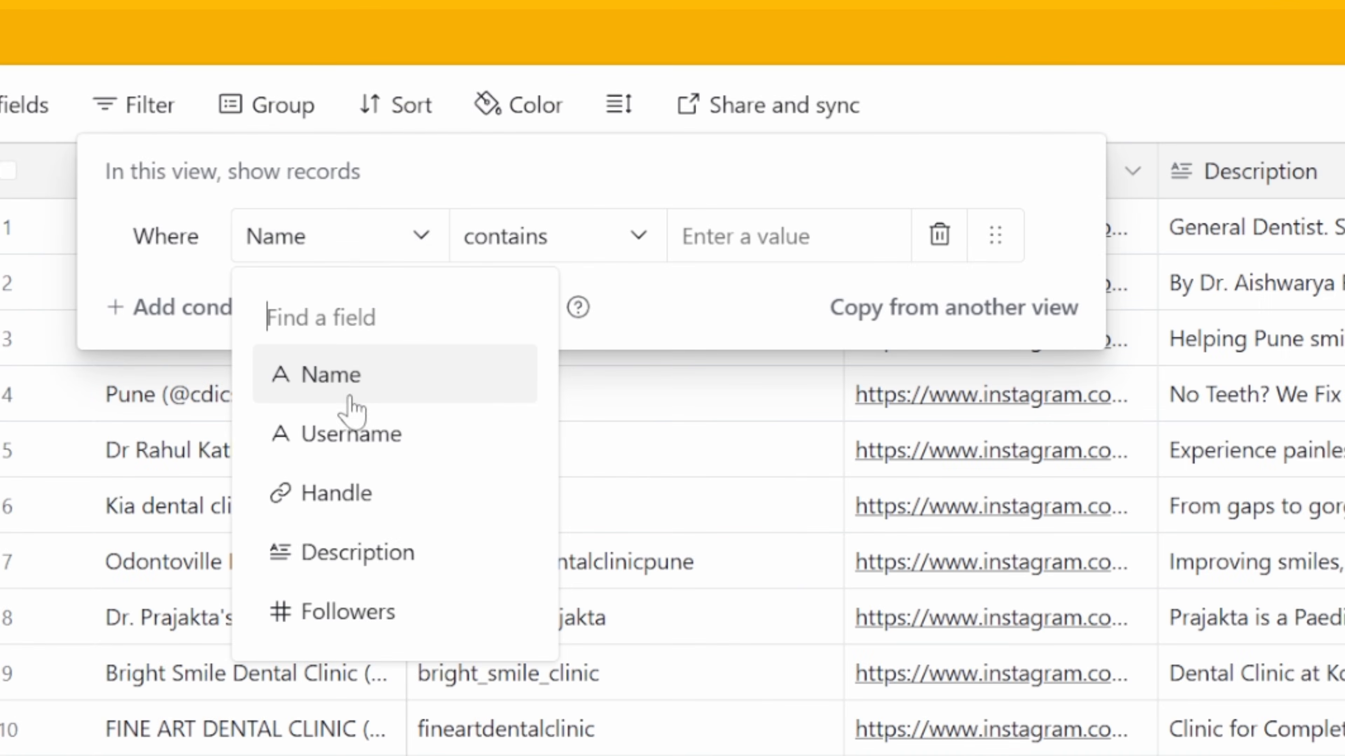
pyautogui.click(289, 223)
pyautogui.click(524, 249)
pyautogui.click(519, 552)
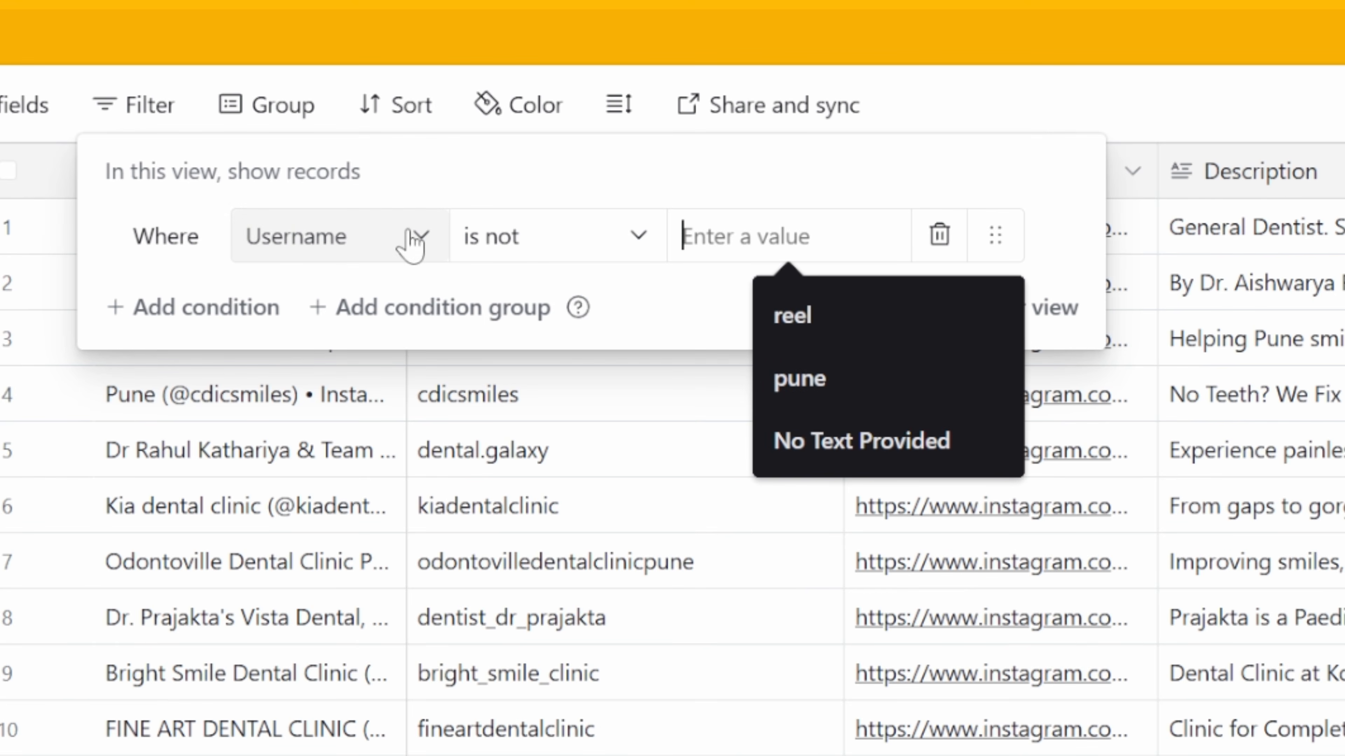
pyautogui.click(527, 241)
pyautogui.click(513, 498)
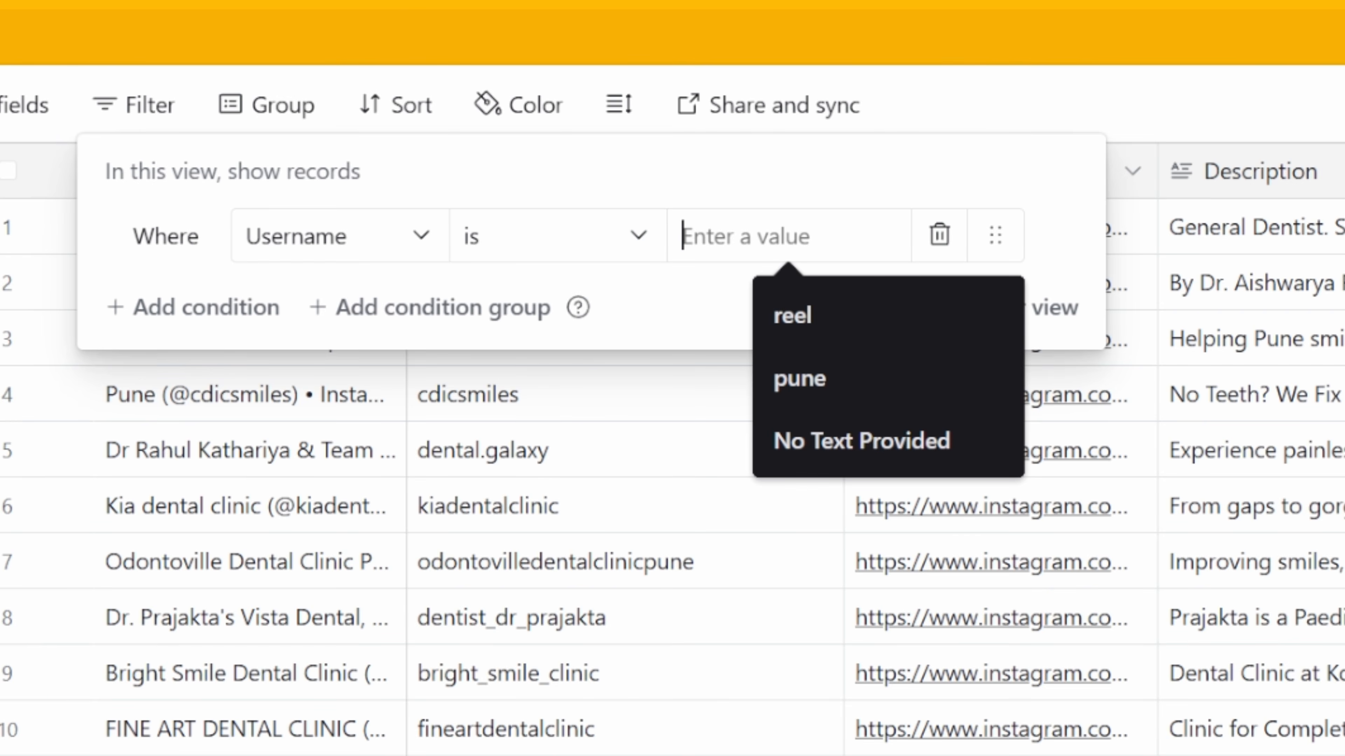
pyautogui.write('reel')
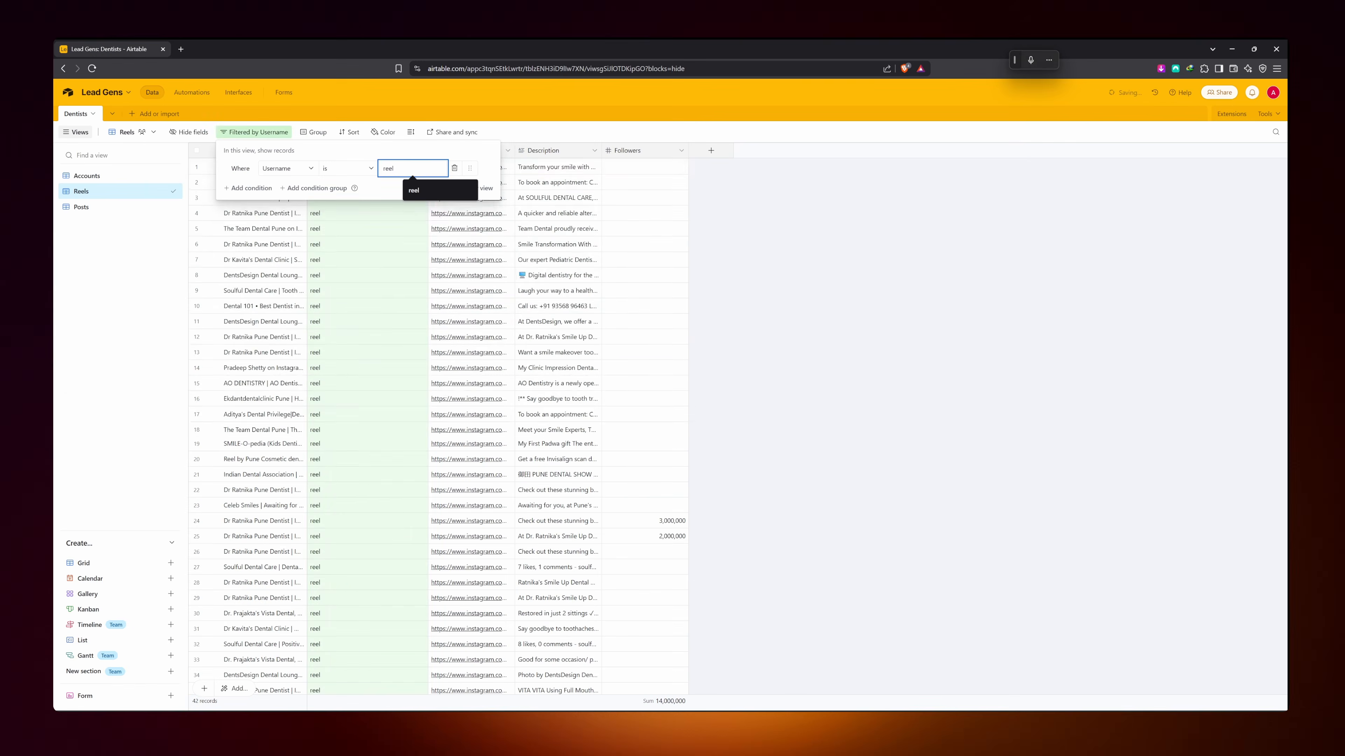
pyautogui.click(432, 195)
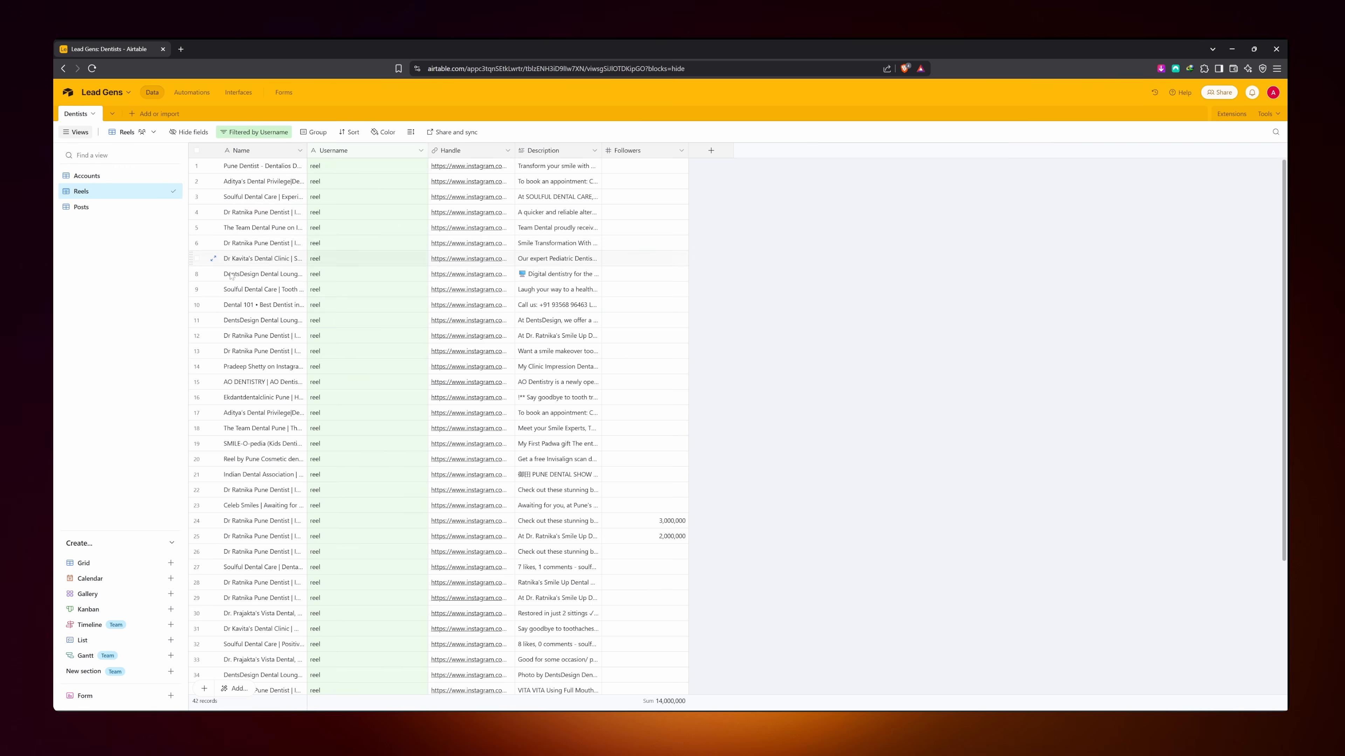
# Filter the Posts view to records whose Username is "p"
pyautogui.click(82, 206)
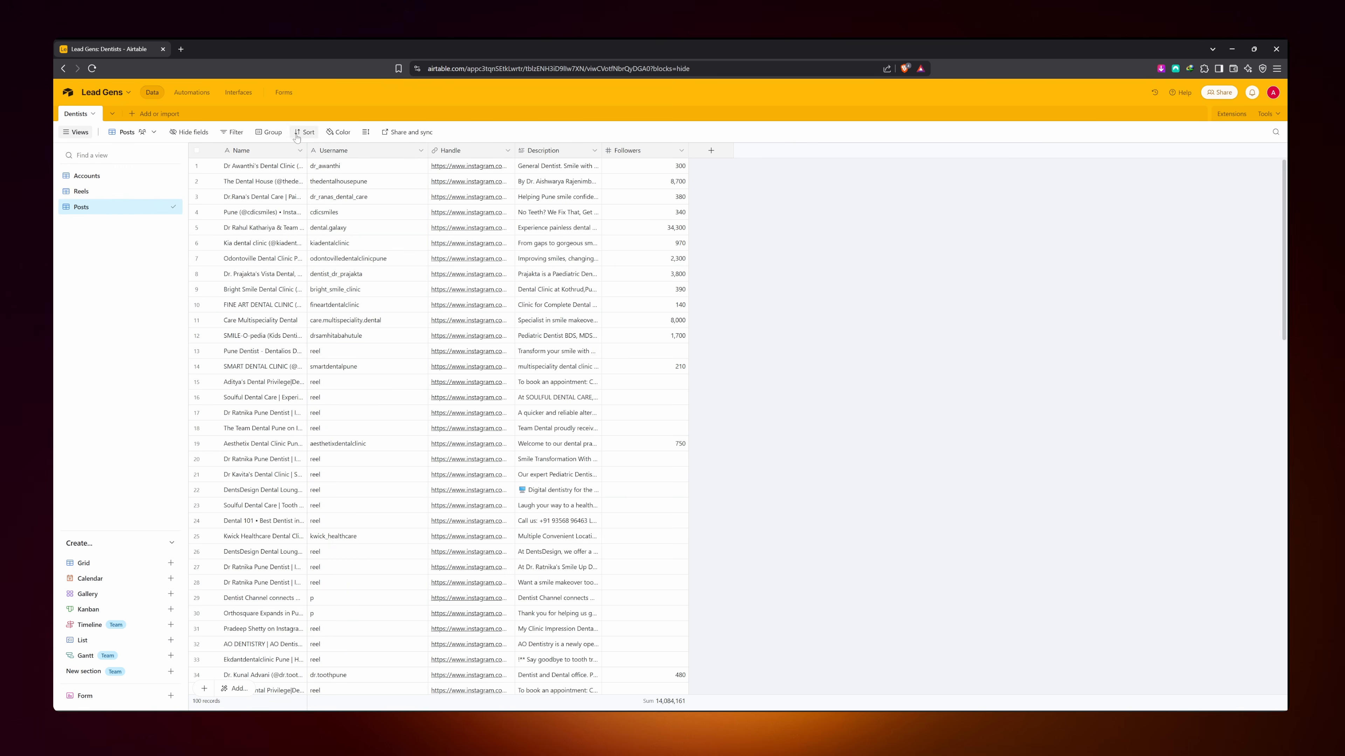
pyautogui.click(232, 132)
pyautogui.click(251, 187)
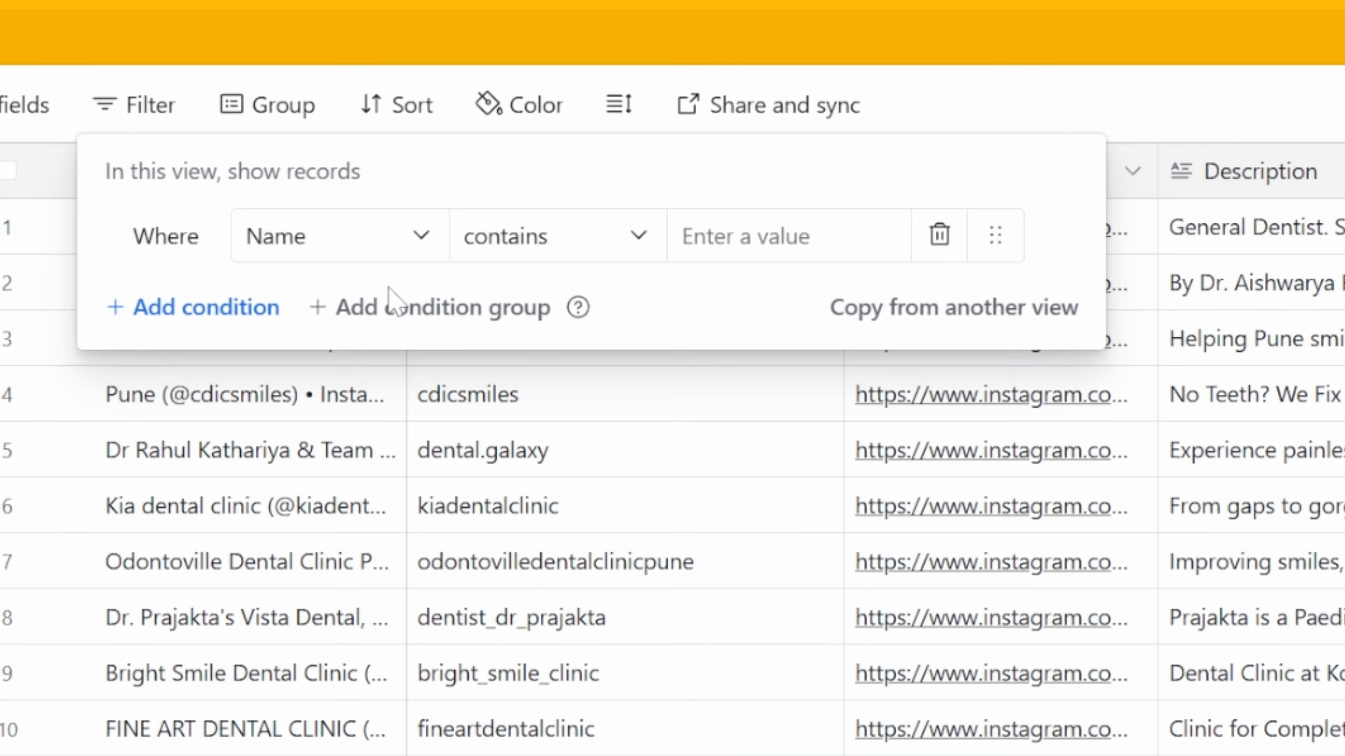
pyautogui.click(381, 249)
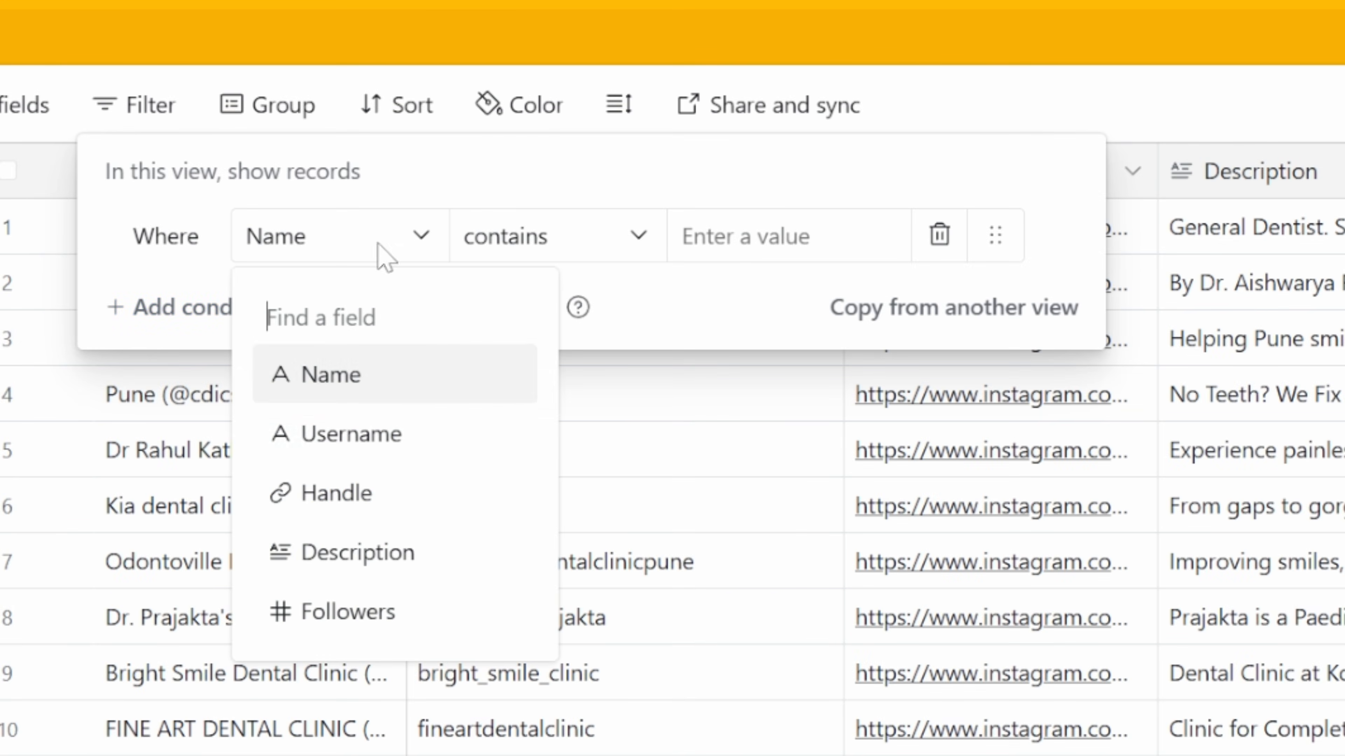
pyautogui.click(352, 427)
pyautogui.click(585, 248)
pyautogui.click(579, 494)
pyautogui.write('p')
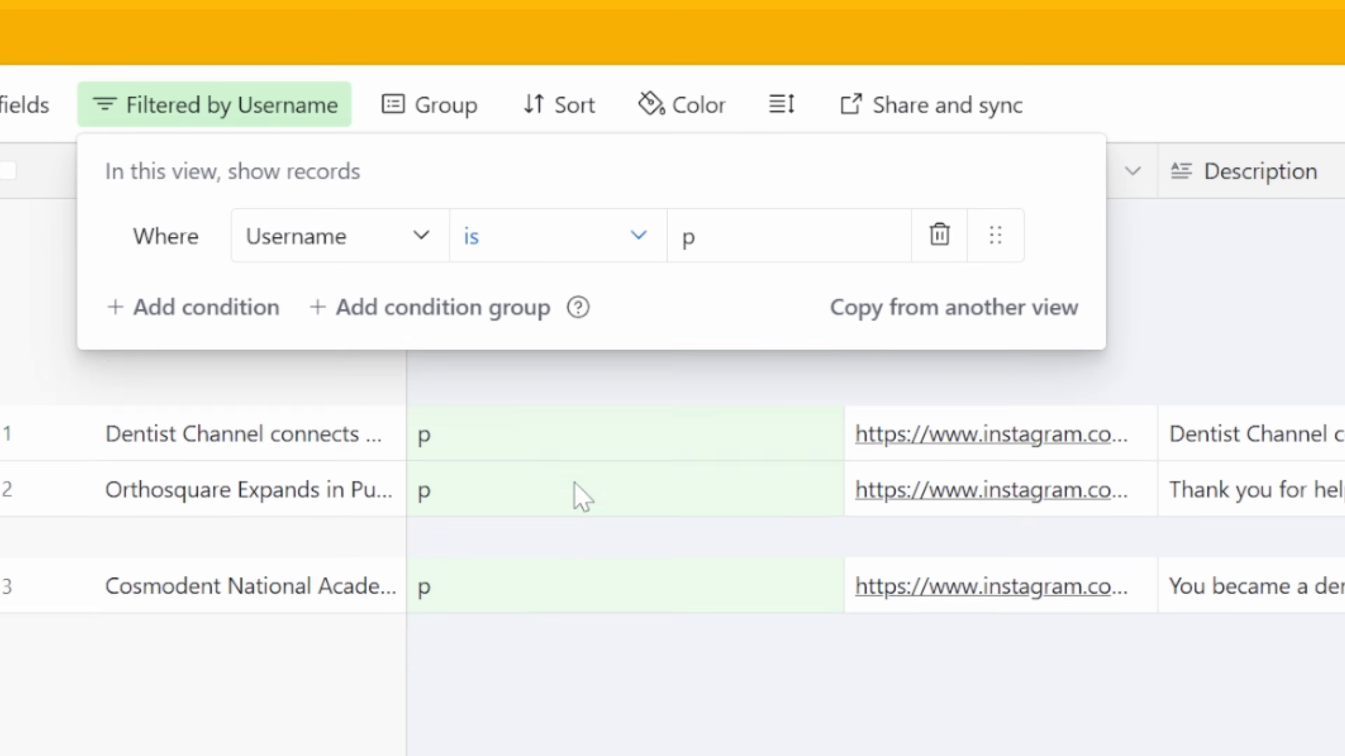
pyautogui.press('Escape')
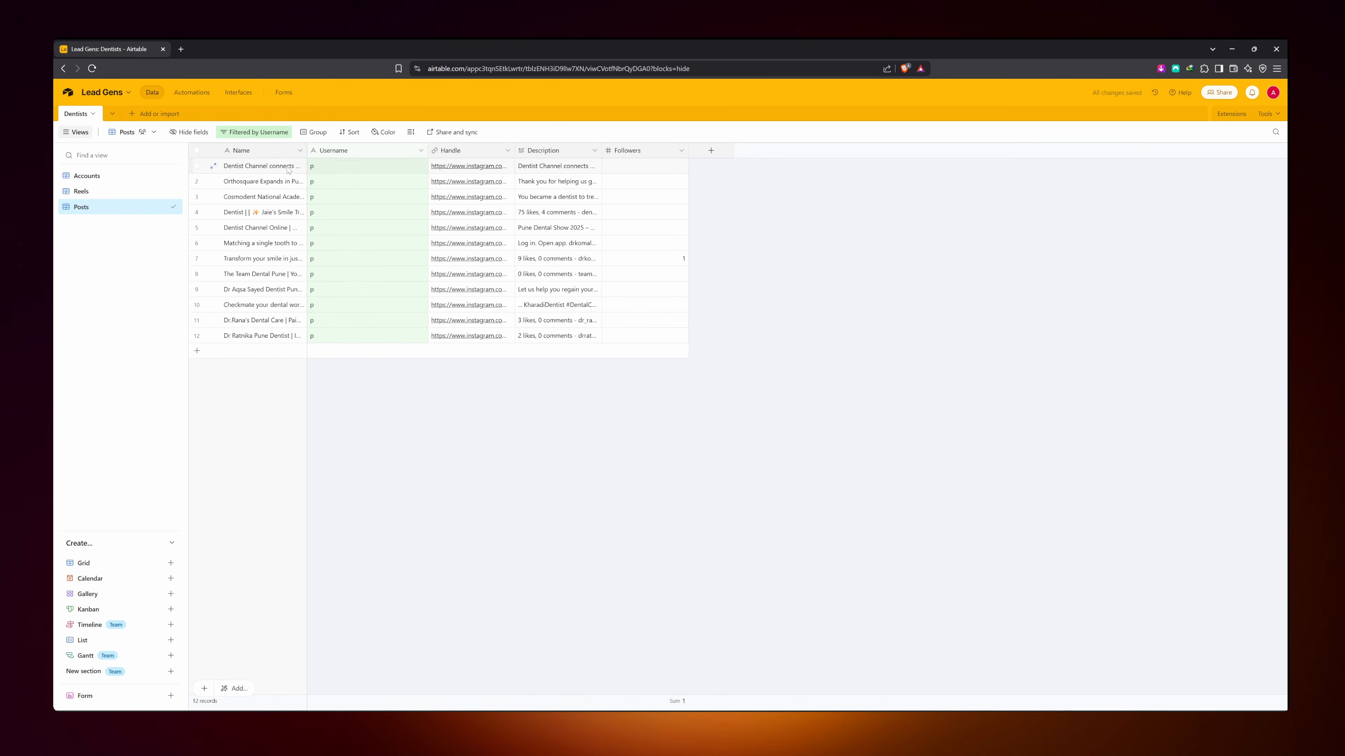
# Open the first record's Instagram link in the Posts view and in the Reels view to check each one, returning to Airtable after each
pyautogui.click(459, 167)
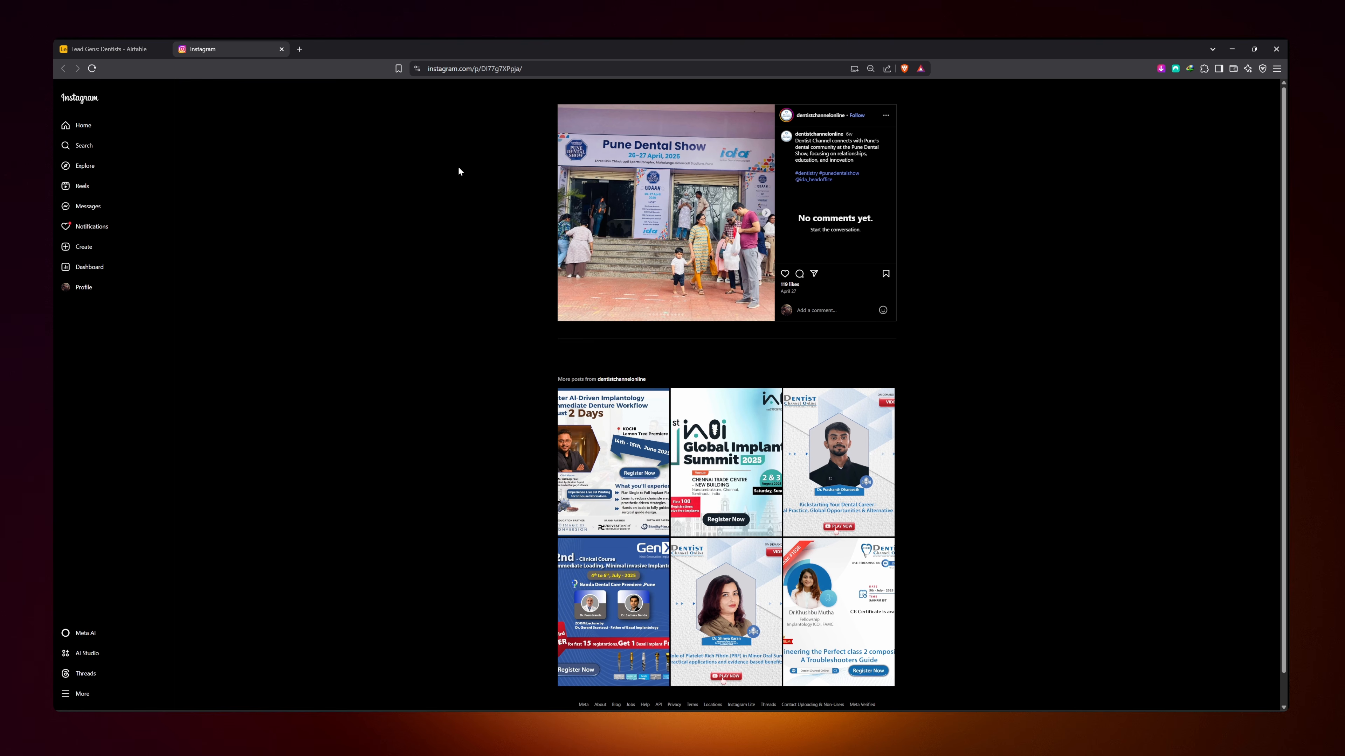
pyautogui.click(108, 48)
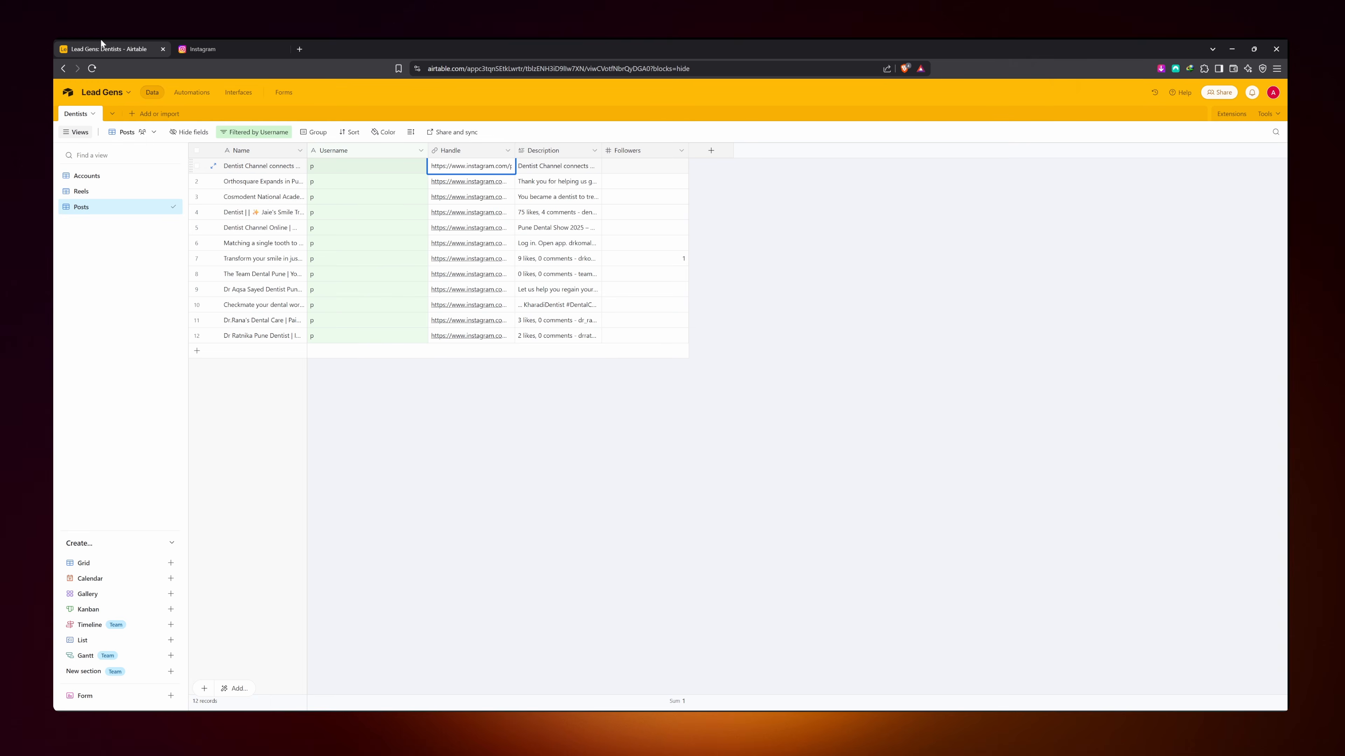
pyautogui.click(97, 192)
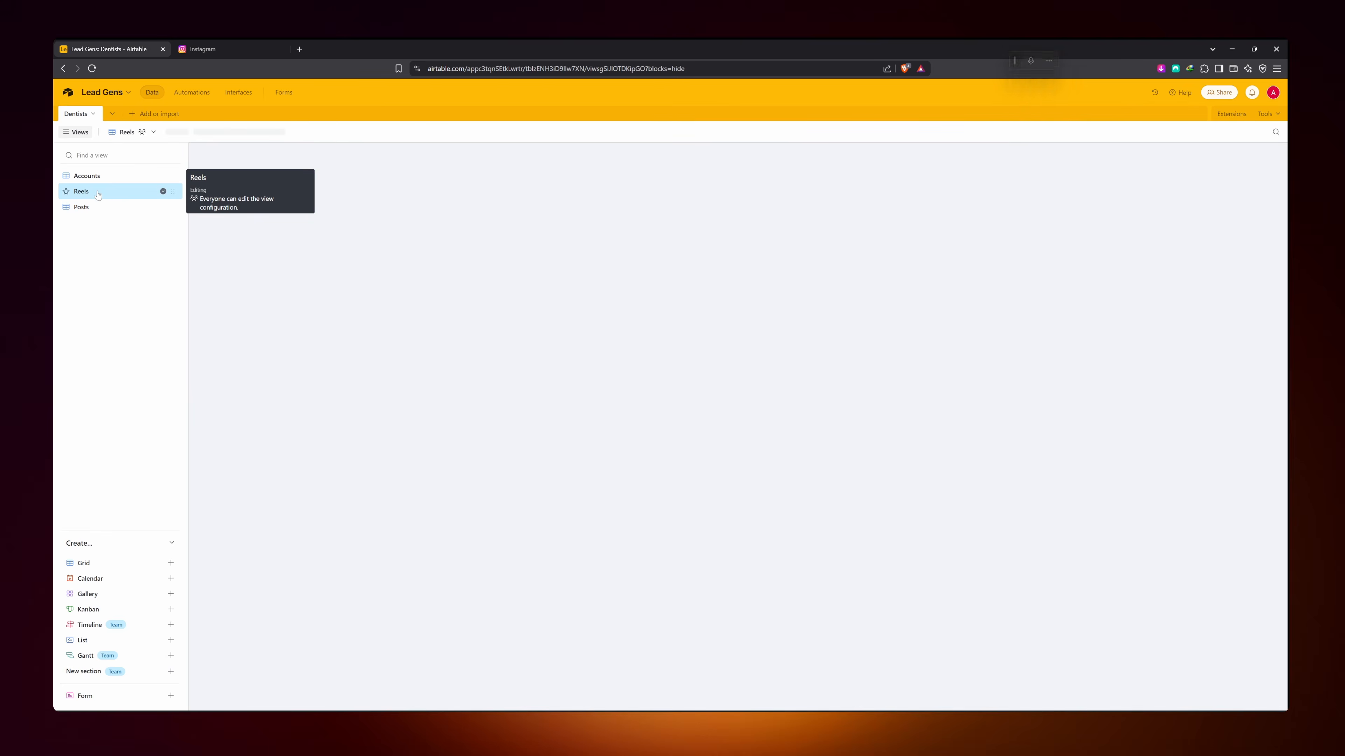
pyautogui.scroll(-1, 219, 240)
pyautogui.scroll(1, 218, 241)
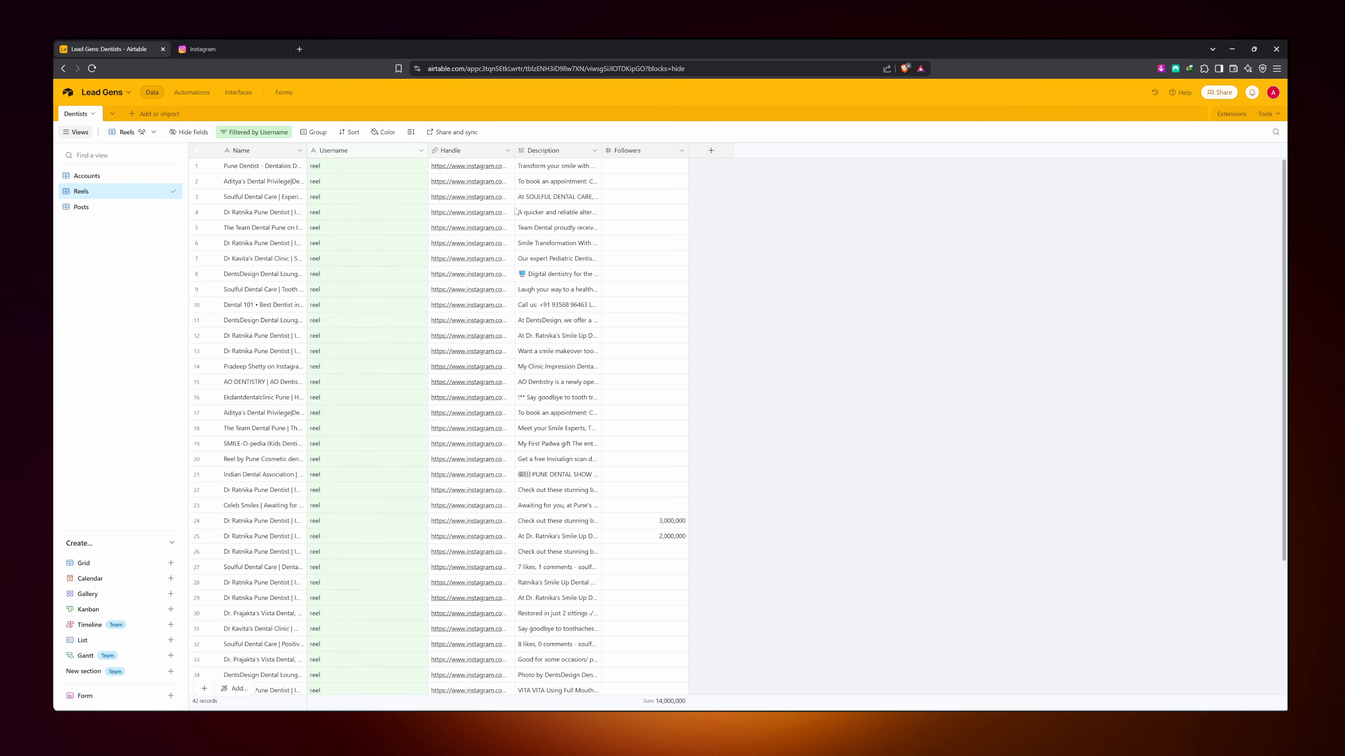
pyautogui.click(476, 168)
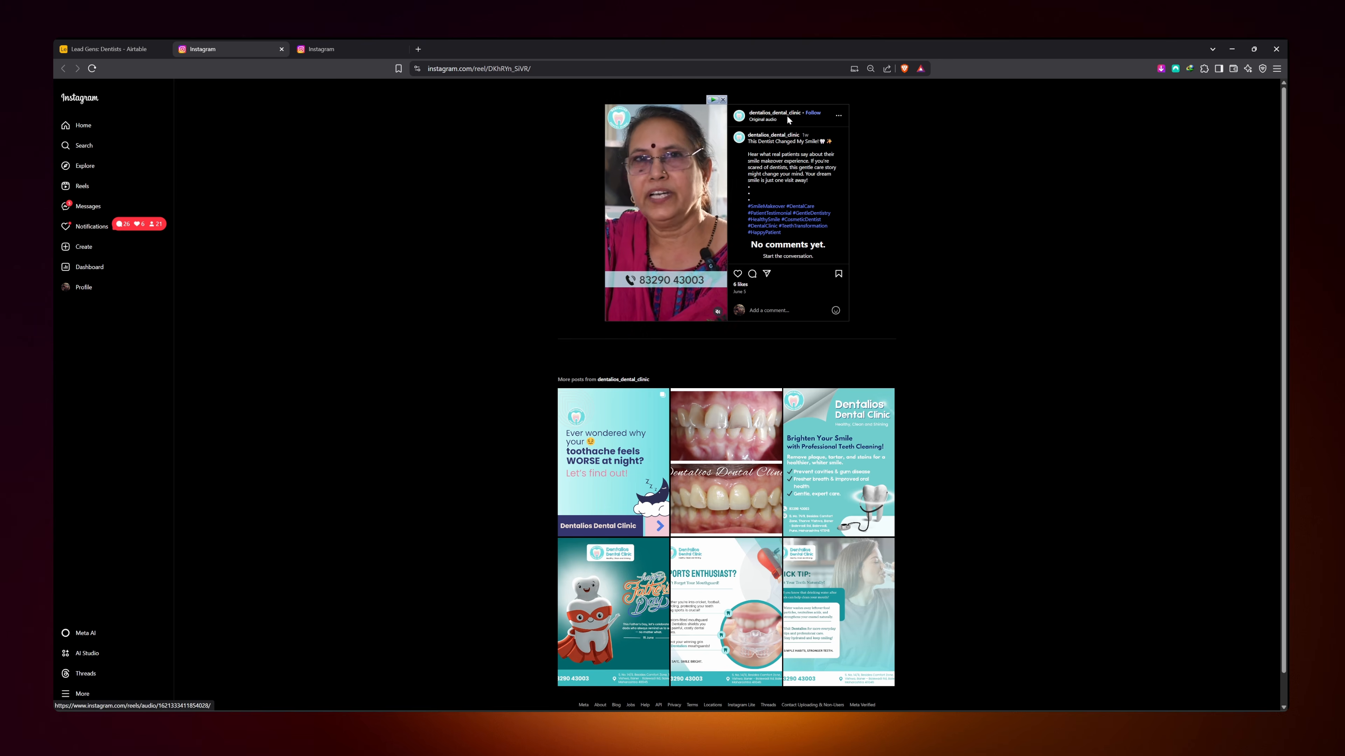
pyautogui.click(95, 50)
# Open the Instagram link of The Team Dental Pune from the Accounts view and examine the profile's posts and bio address
pyautogui.click(99, 178)
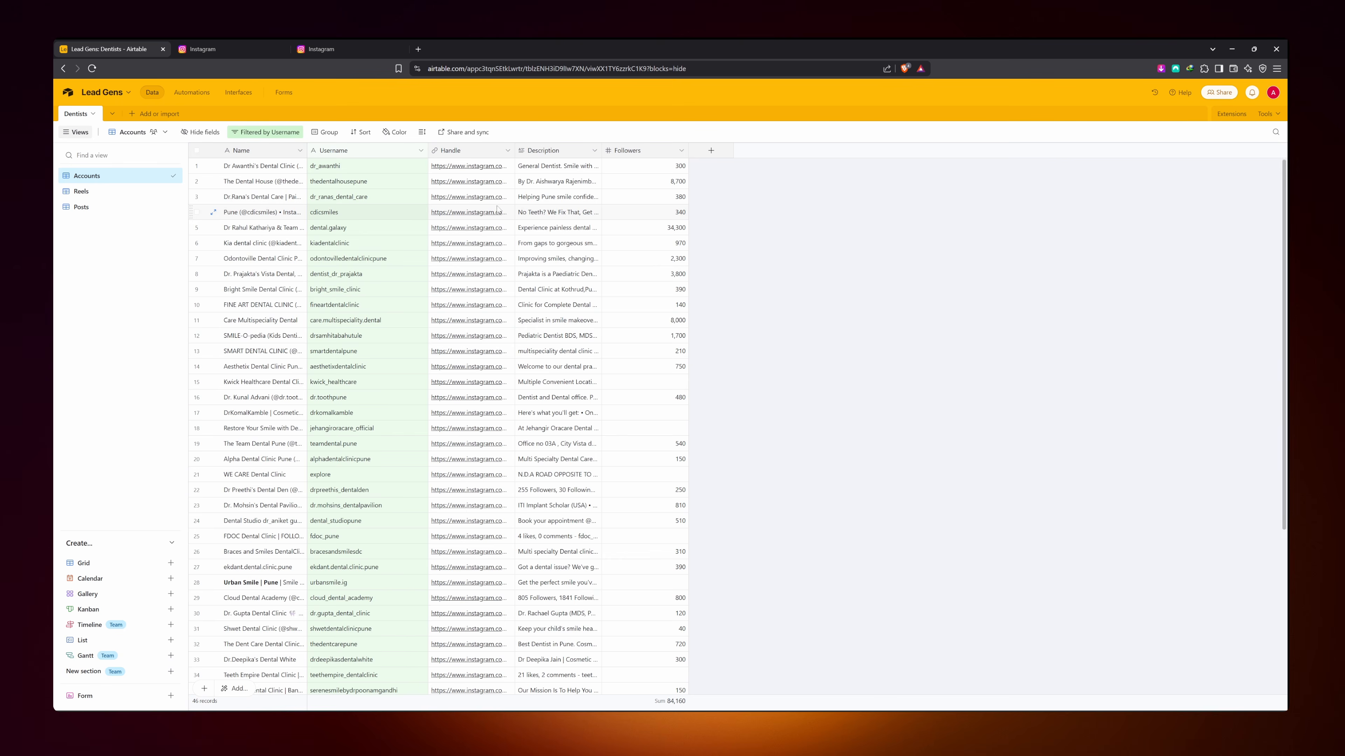
pyautogui.scroll(-5, 316, 216)
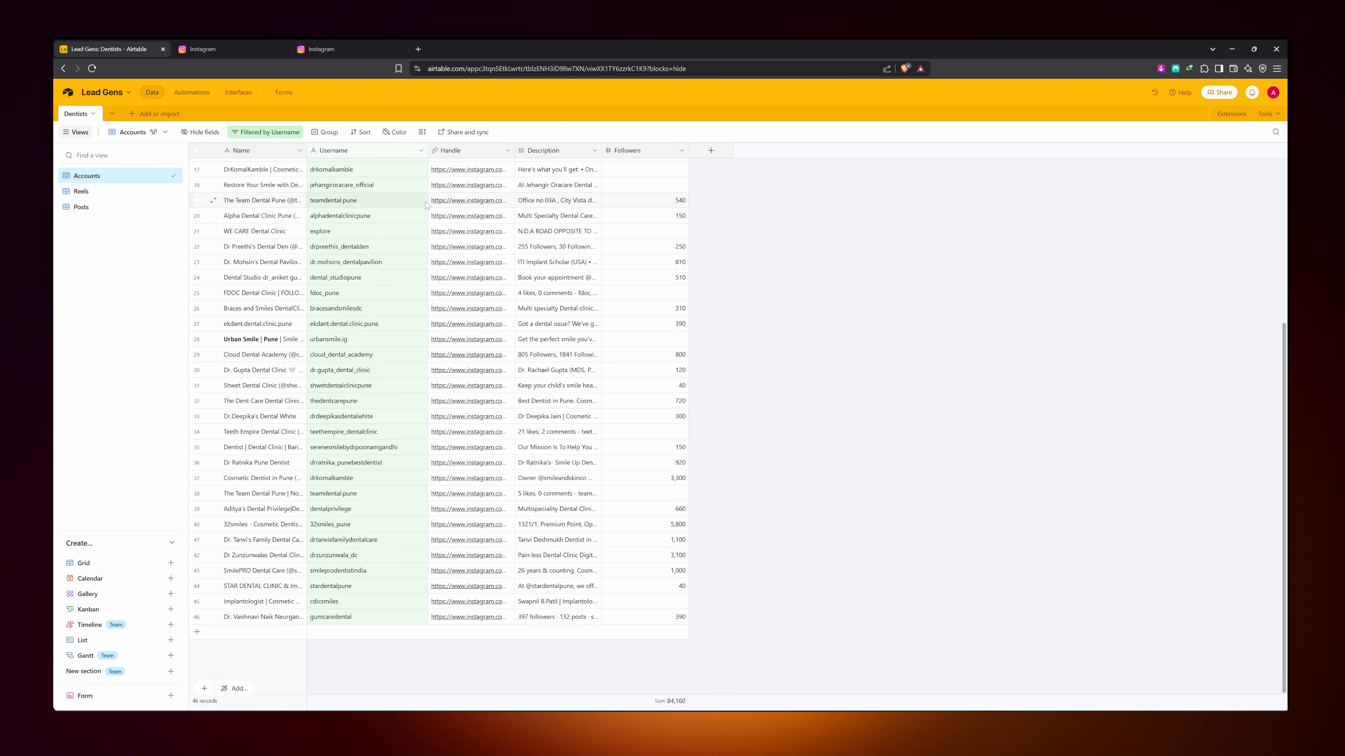
pyautogui.click(478, 204)
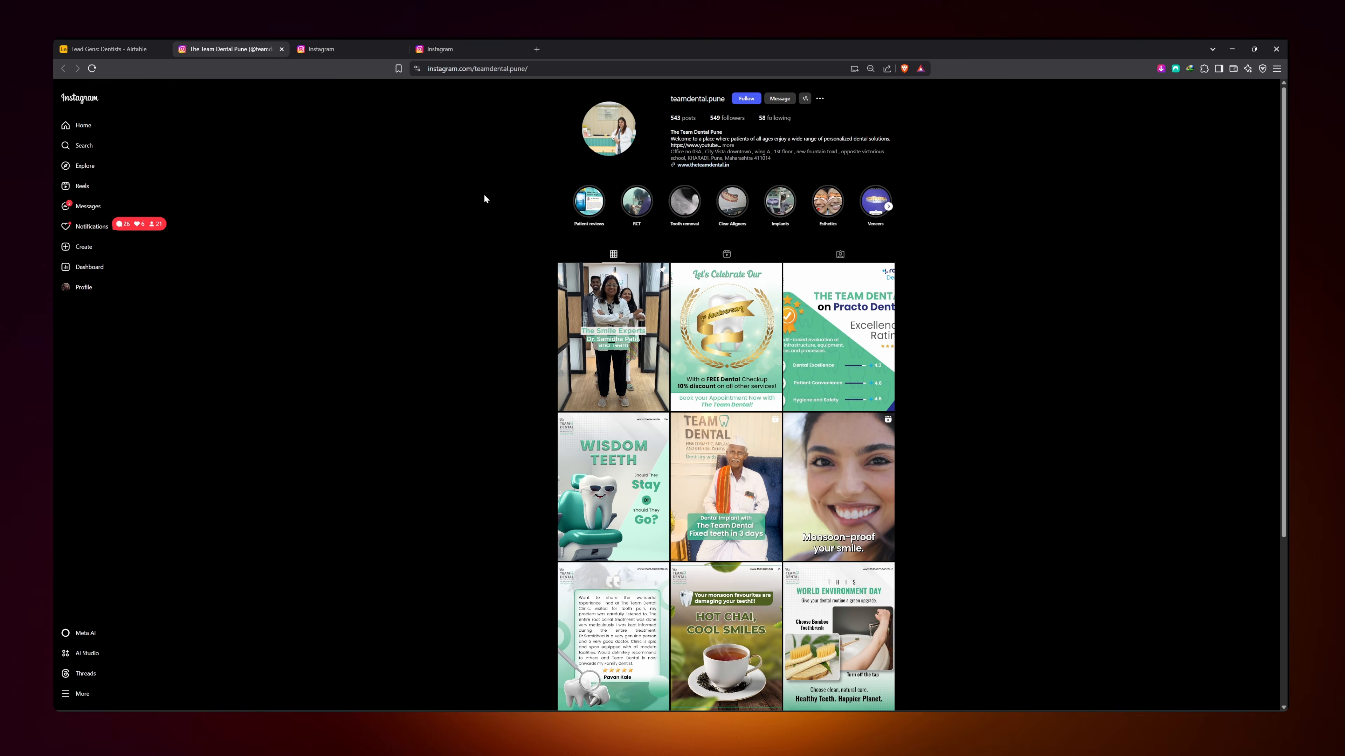
pyautogui.scroll(-3, 486, 192)
pyautogui.scroll(3, 599, 204)
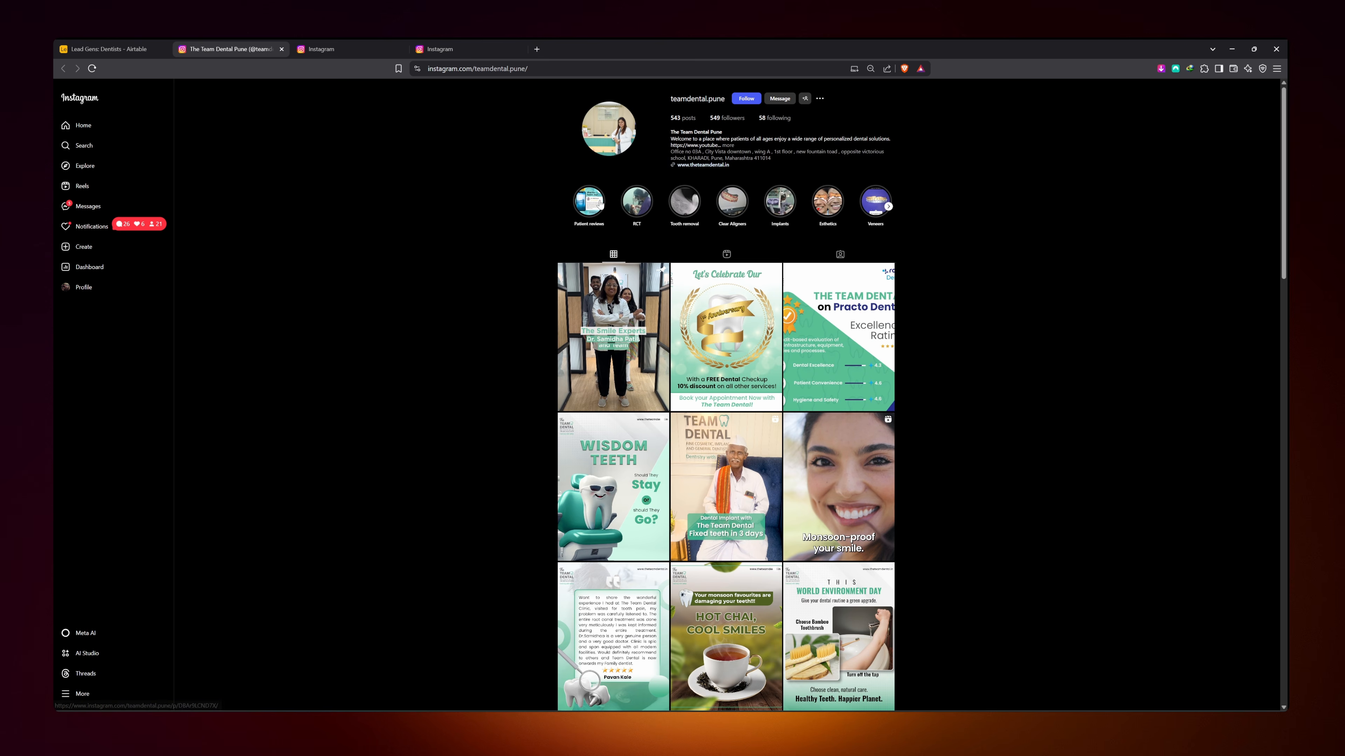
pyautogui.moveTo(687, 158); pyautogui.dragTo(760, 158)
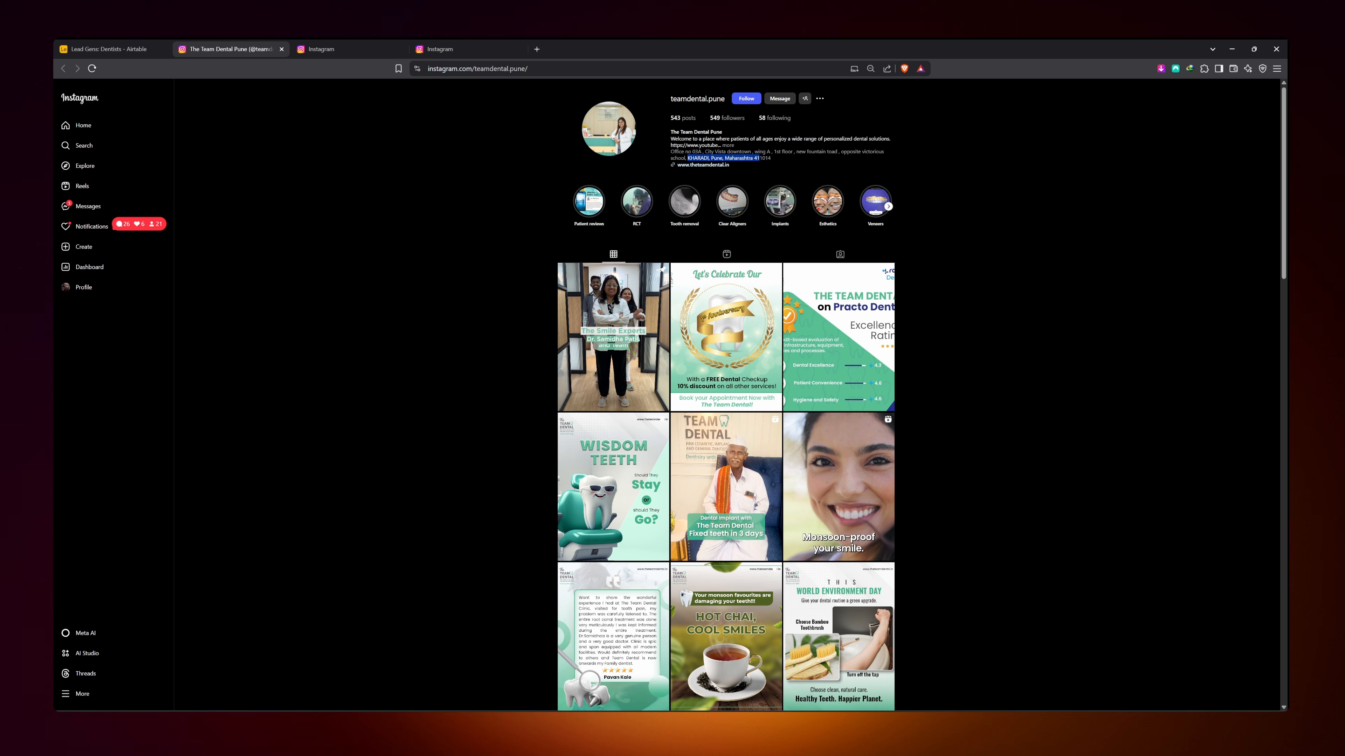
# Return to the n8n workflow canvas and center the Airtable node within the Store Results note
pyautogui.click(708, 209)
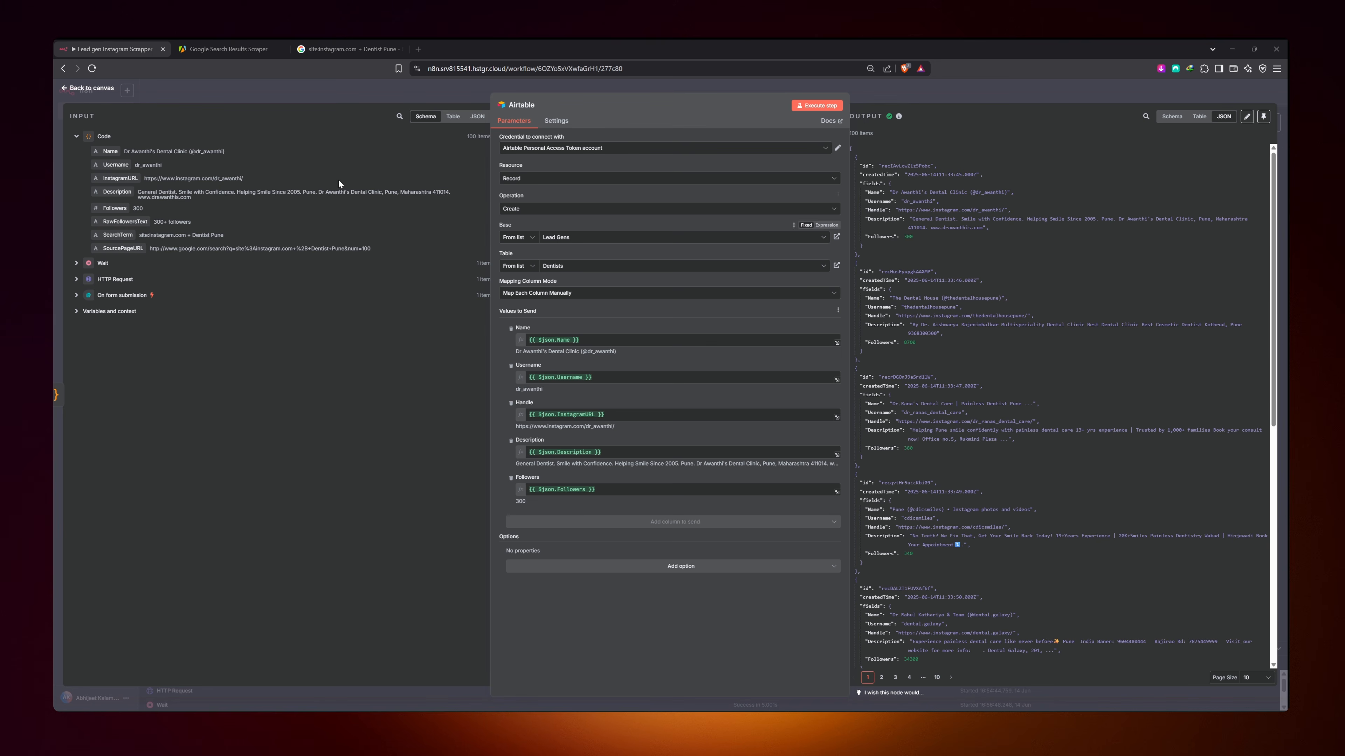
pyautogui.click(104, 88)
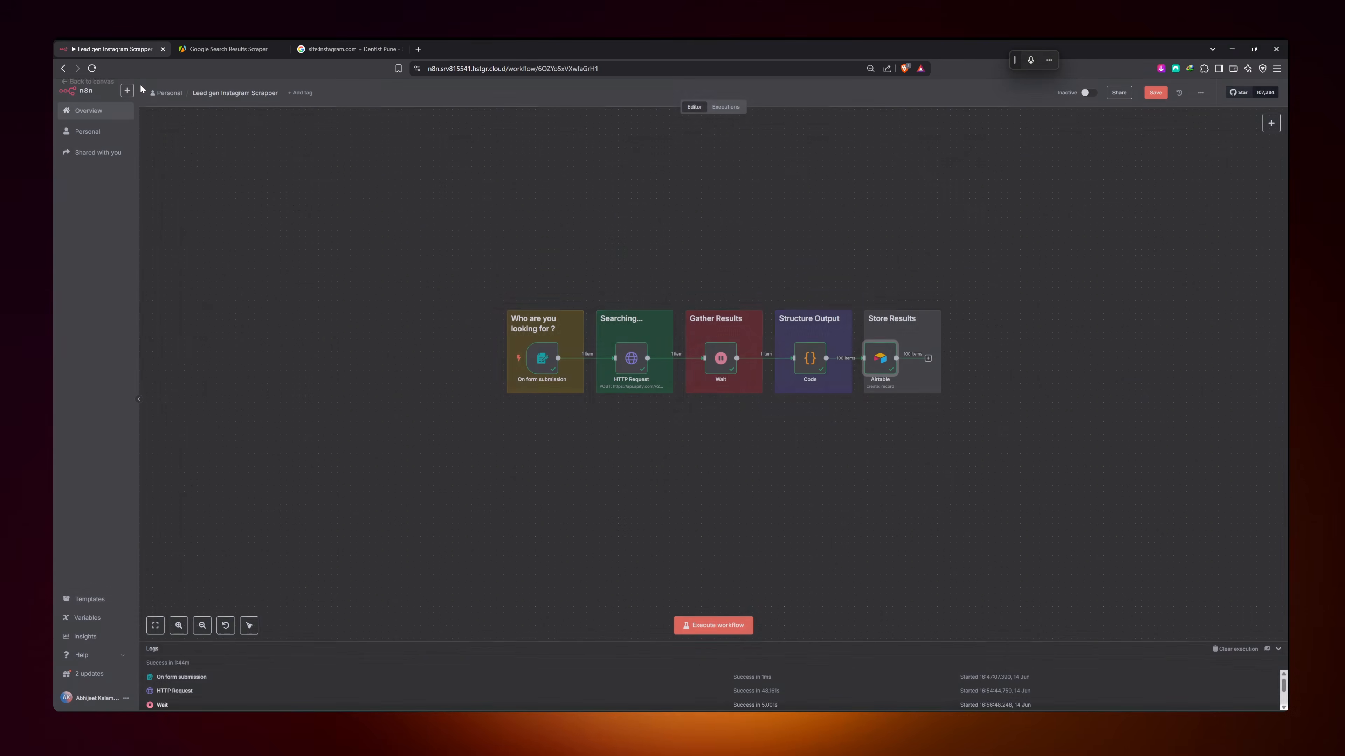
pyautogui.moveTo(891, 358); pyautogui.dragTo(910, 356)
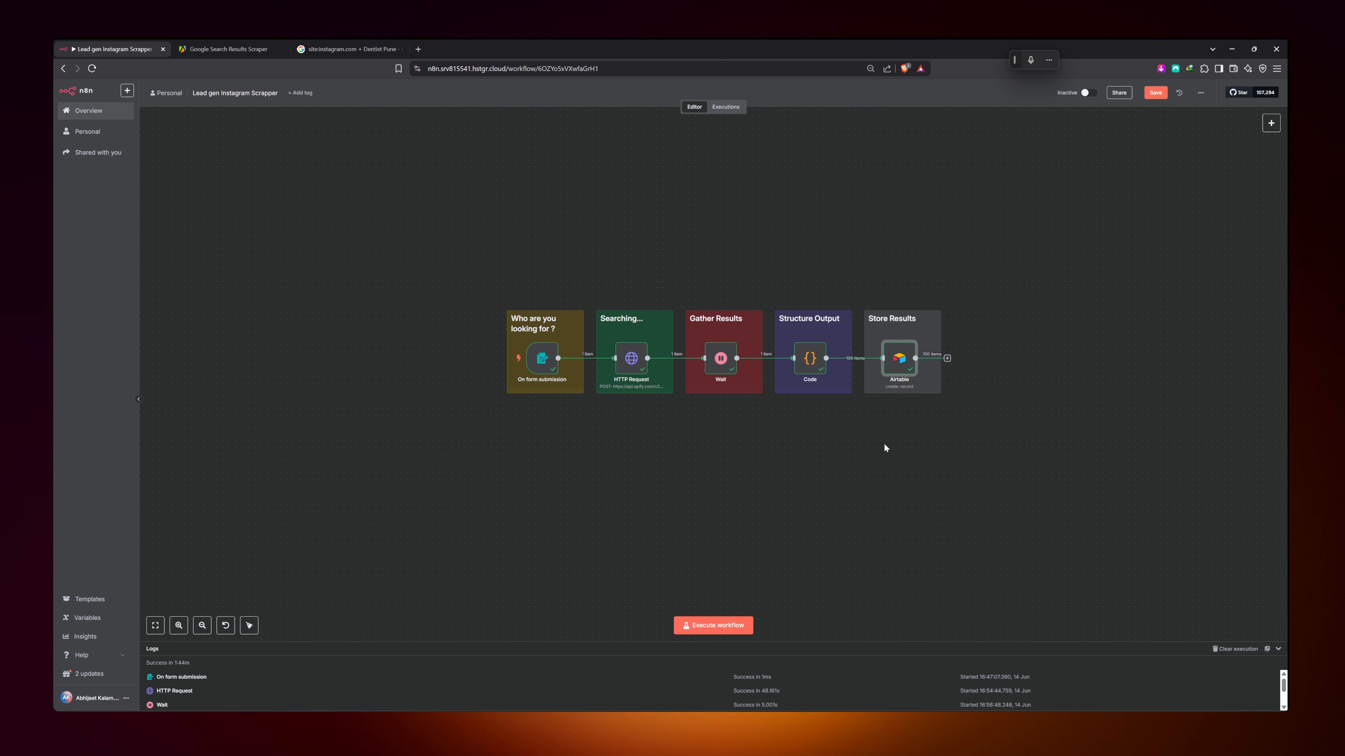
# Review the Code node's JavaScript that structures the scraped results, and look over the Airtable node's settings
pyautogui.doubleClick(815, 360)
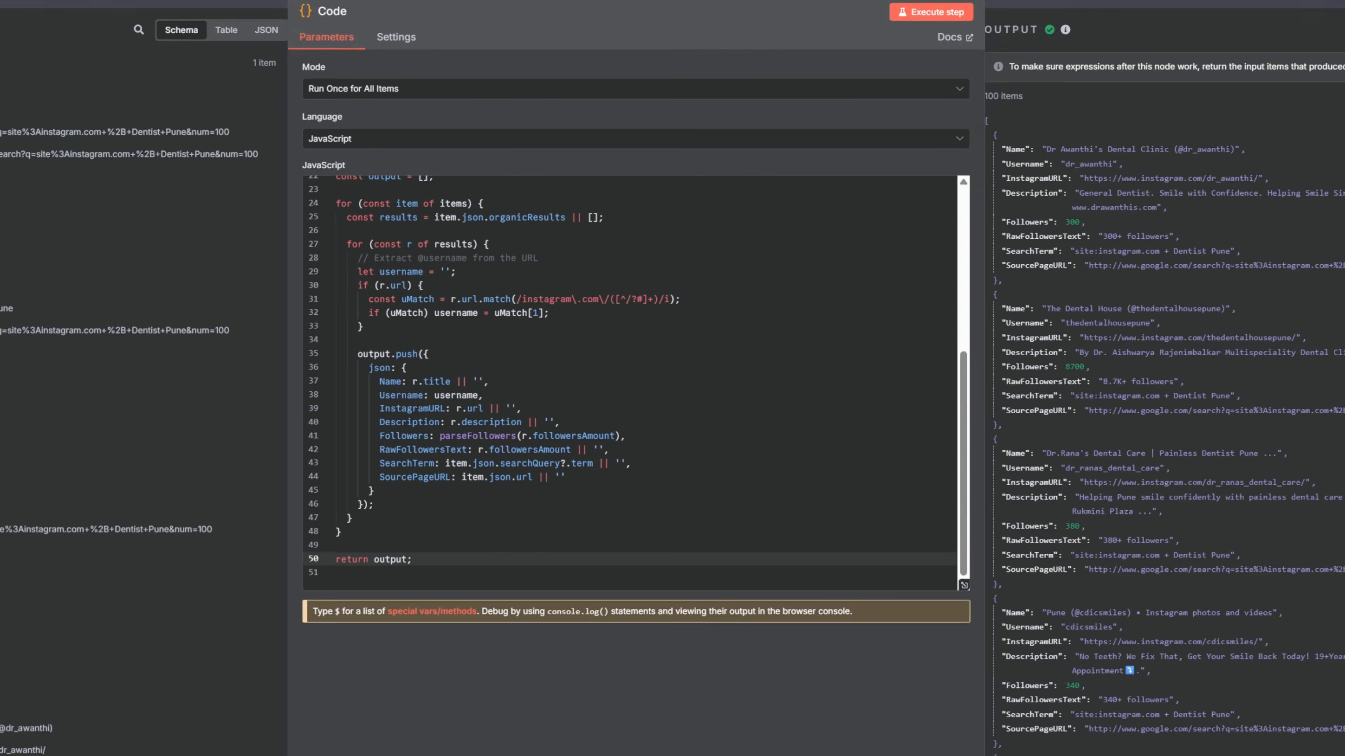
pyautogui.scroll(5, 630, 381)
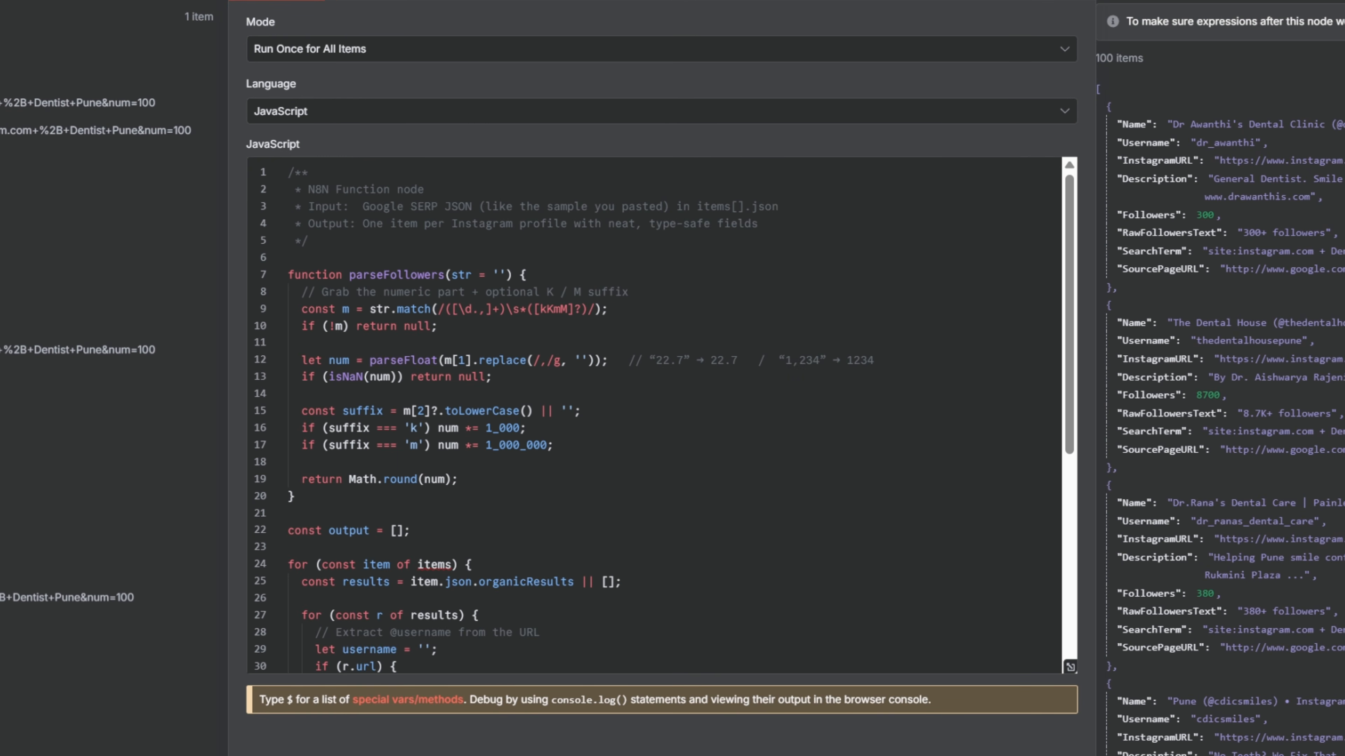
pyautogui.scroll(-5, 654, 415)
pyautogui.click(89, 89)
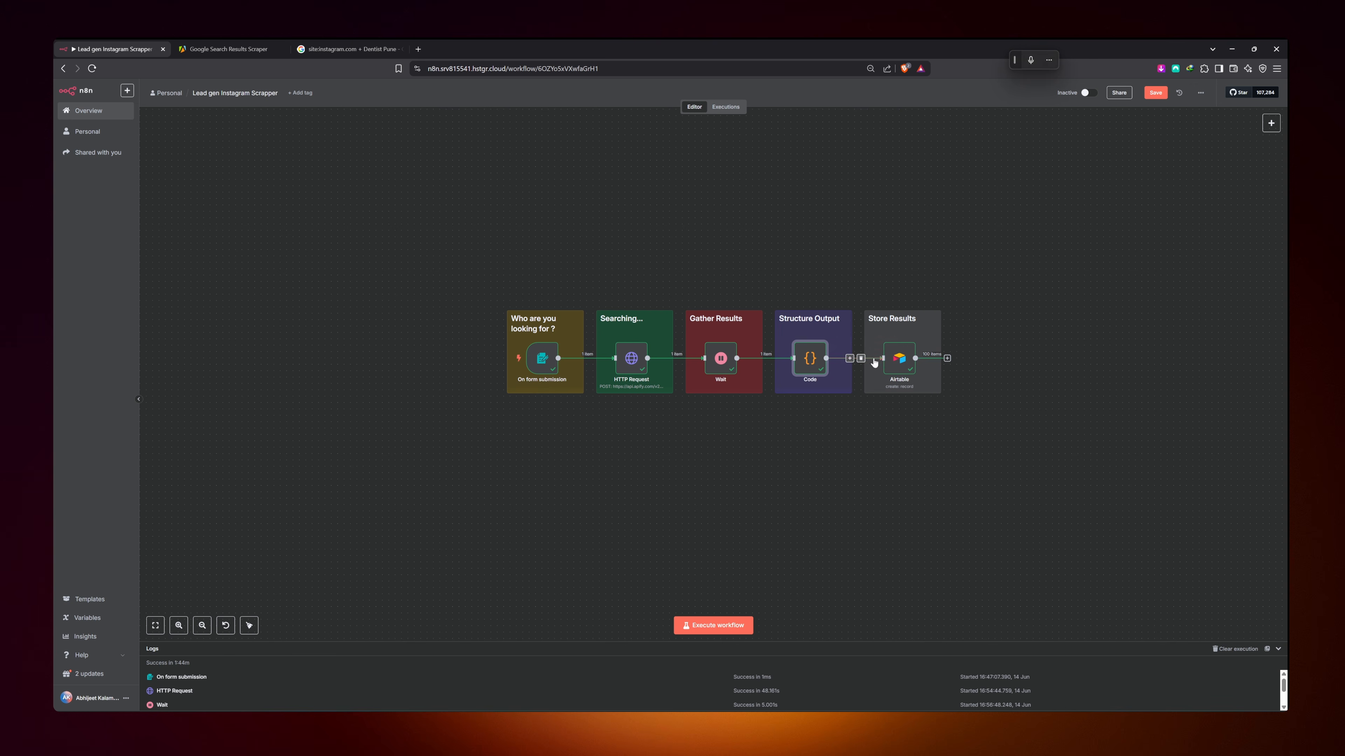
pyautogui.doubleClick(899, 358)
pyautogui.press('Escape')
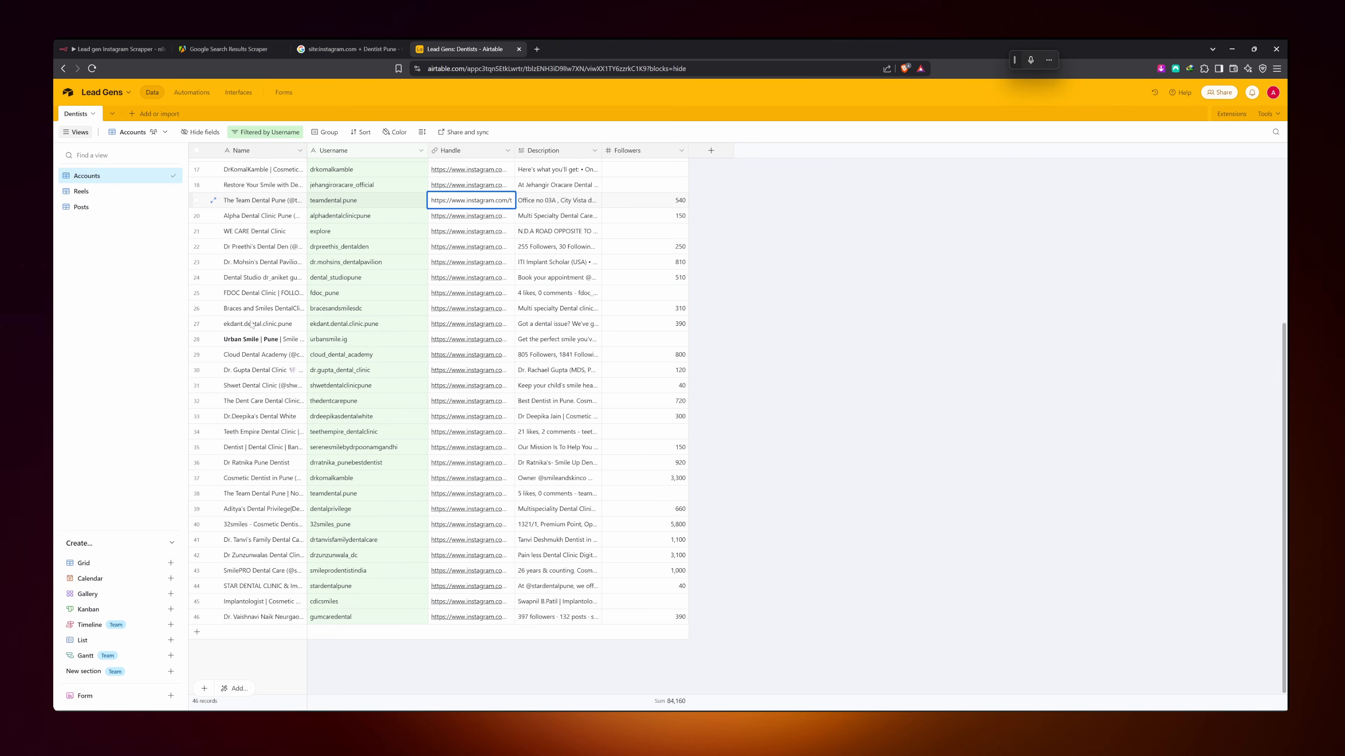
# Switch to Airtable, duplicate the Dentists table without its records and name the copy Models
pyautogui.scroll(5, 252, 325)
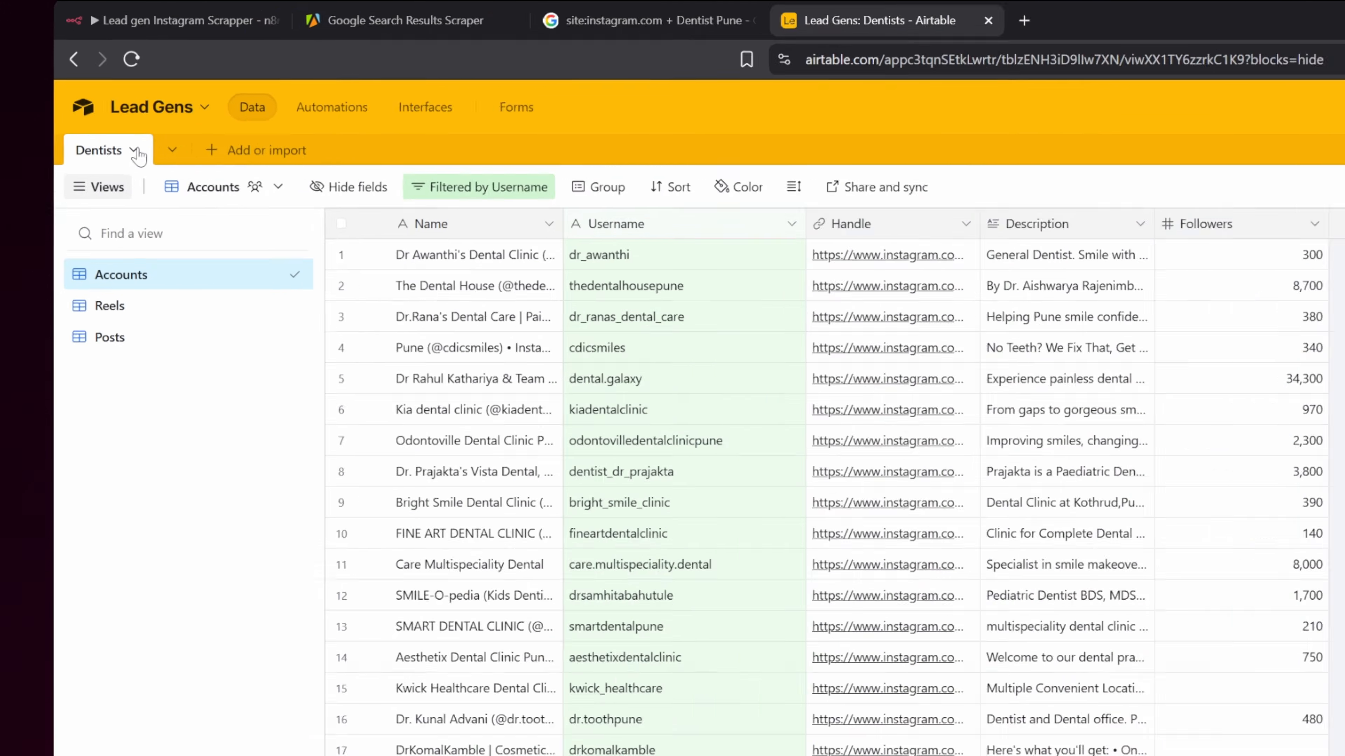
pyautogui.click(93, 114)
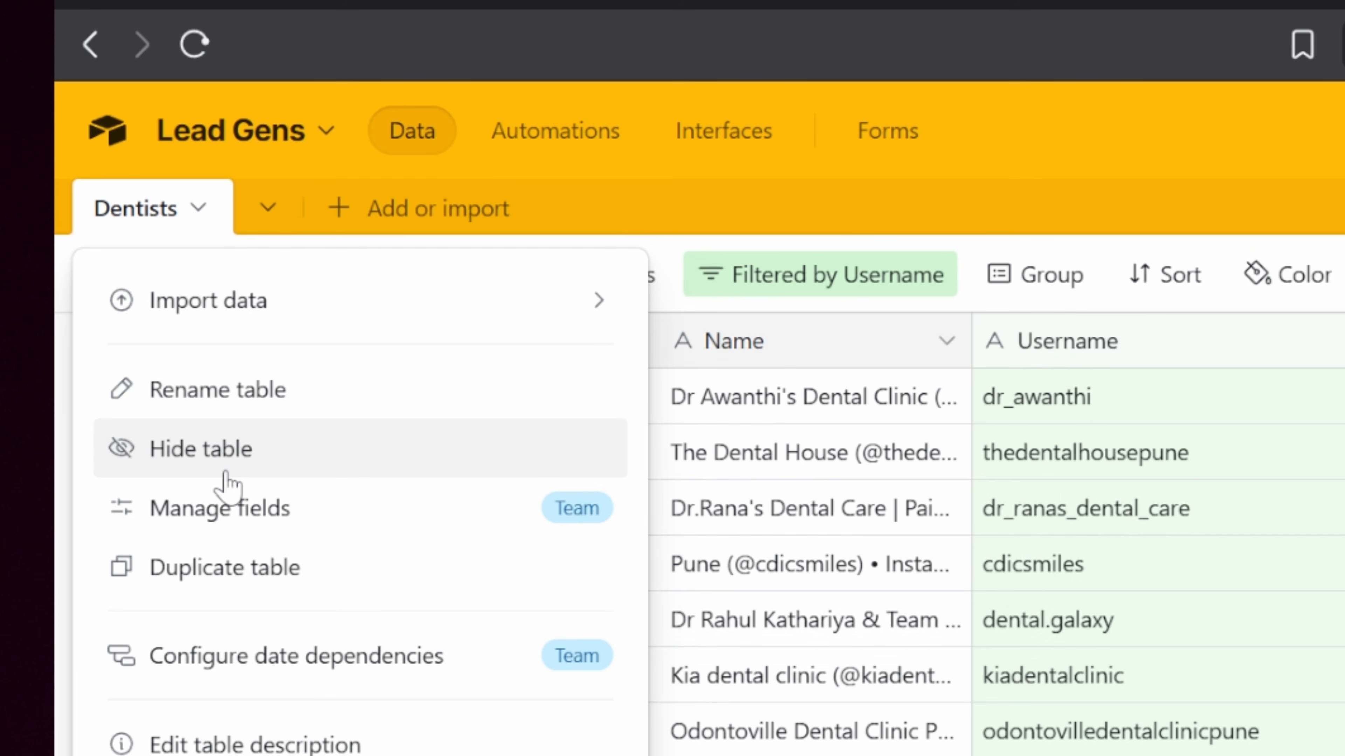
pyautogui.click(237, 588)
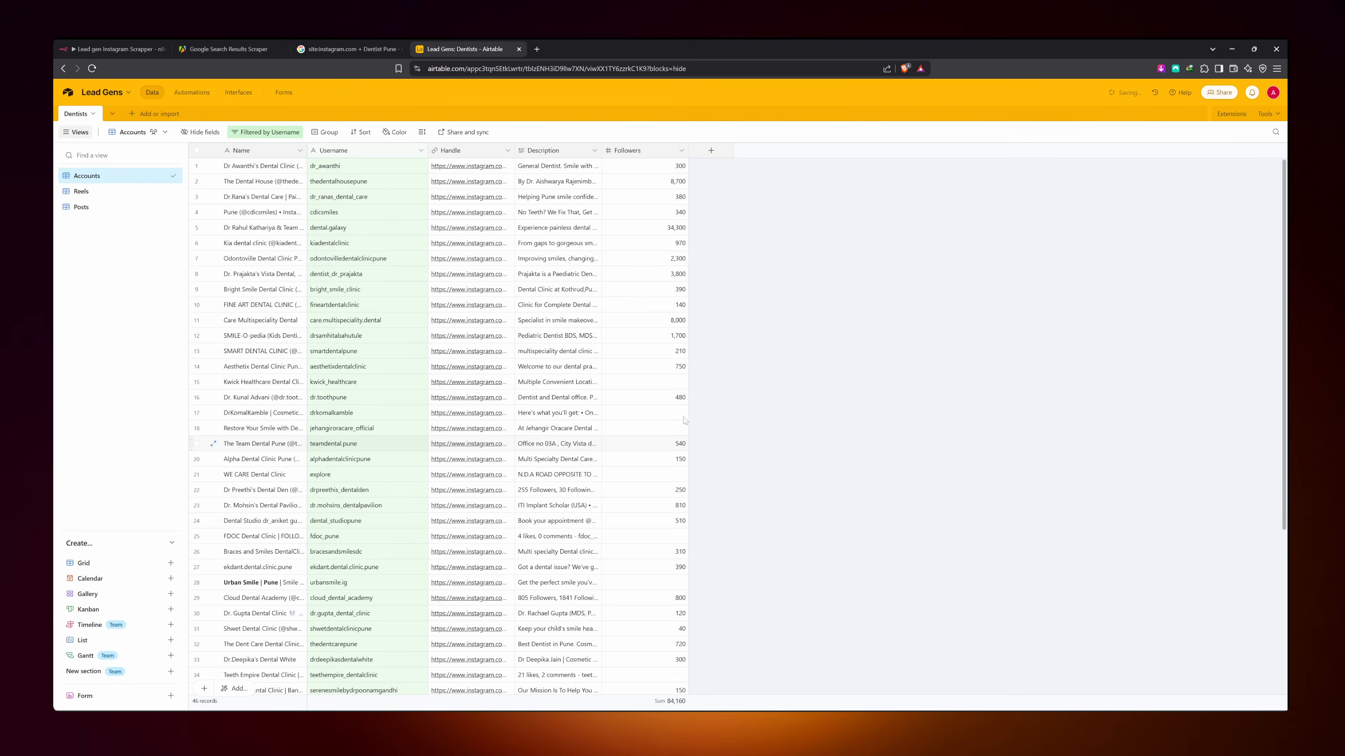
pyautogui.doubleClick(122, 116)
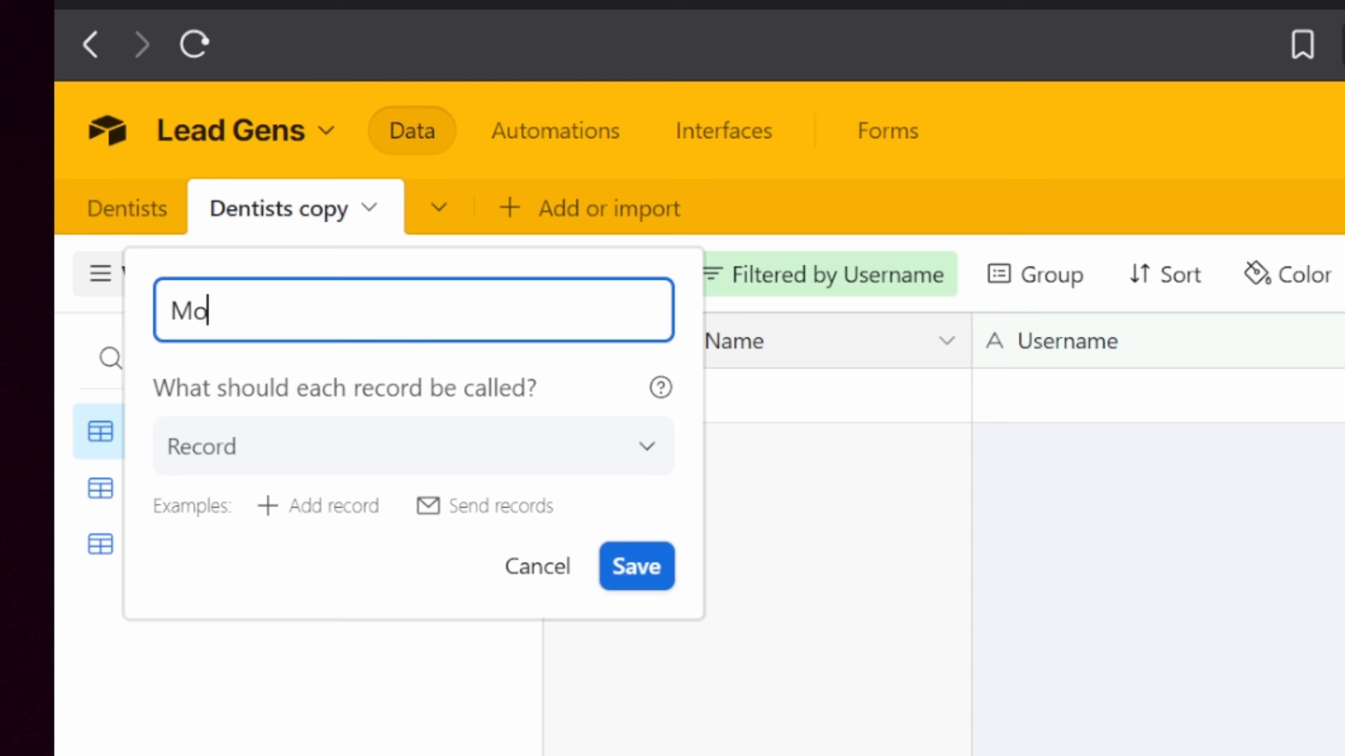
pyautogui.write('dels')
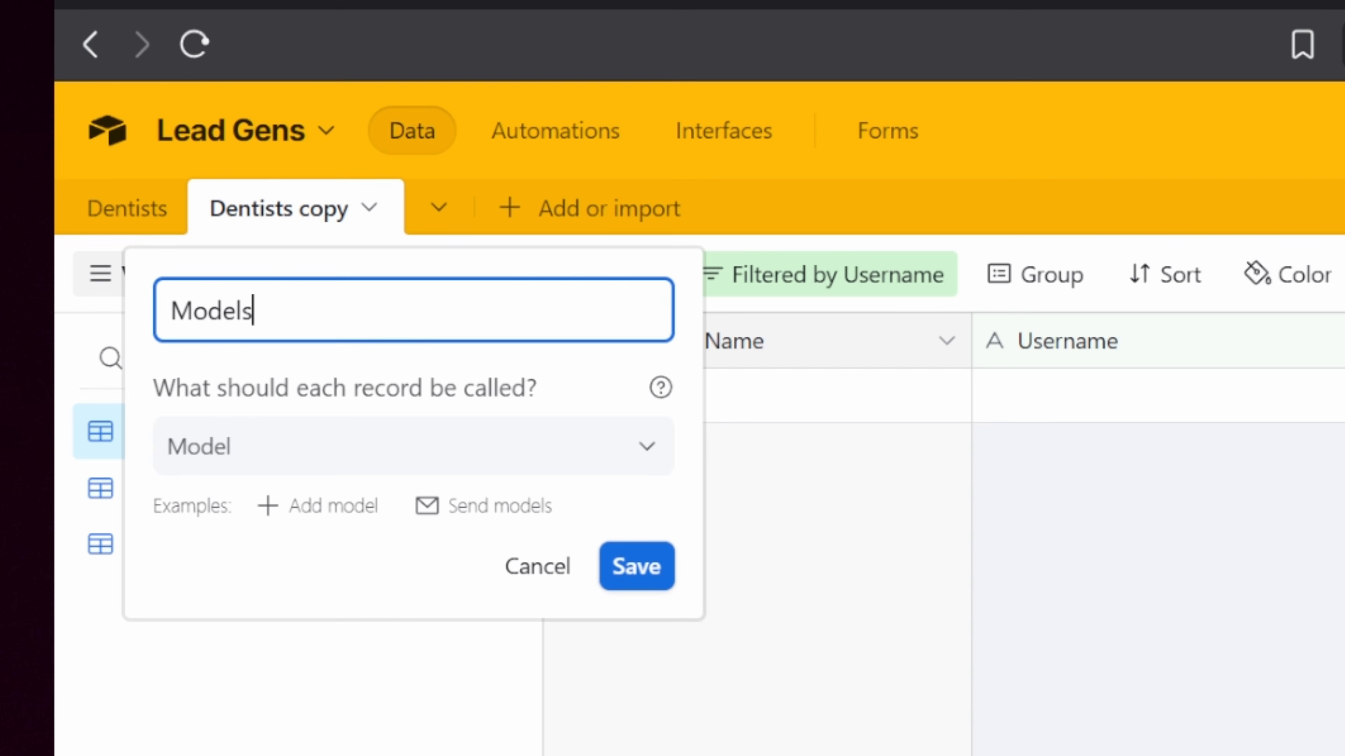
pyautogui.click(645, 564)
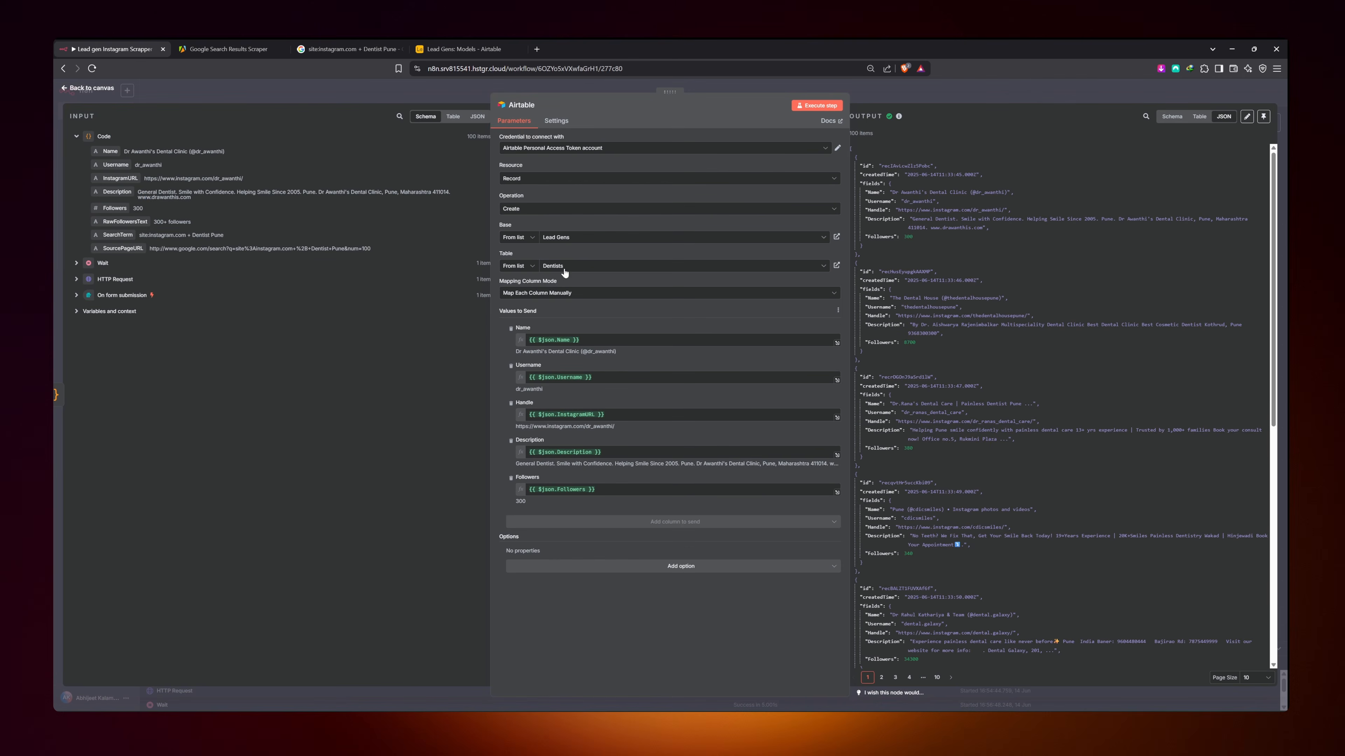
# In n8n, target the Models table in the Airtable node and map Name, Username, InstagramURL to Handle, Description and Followers from the Code output
pyautogui.click(564, 269)
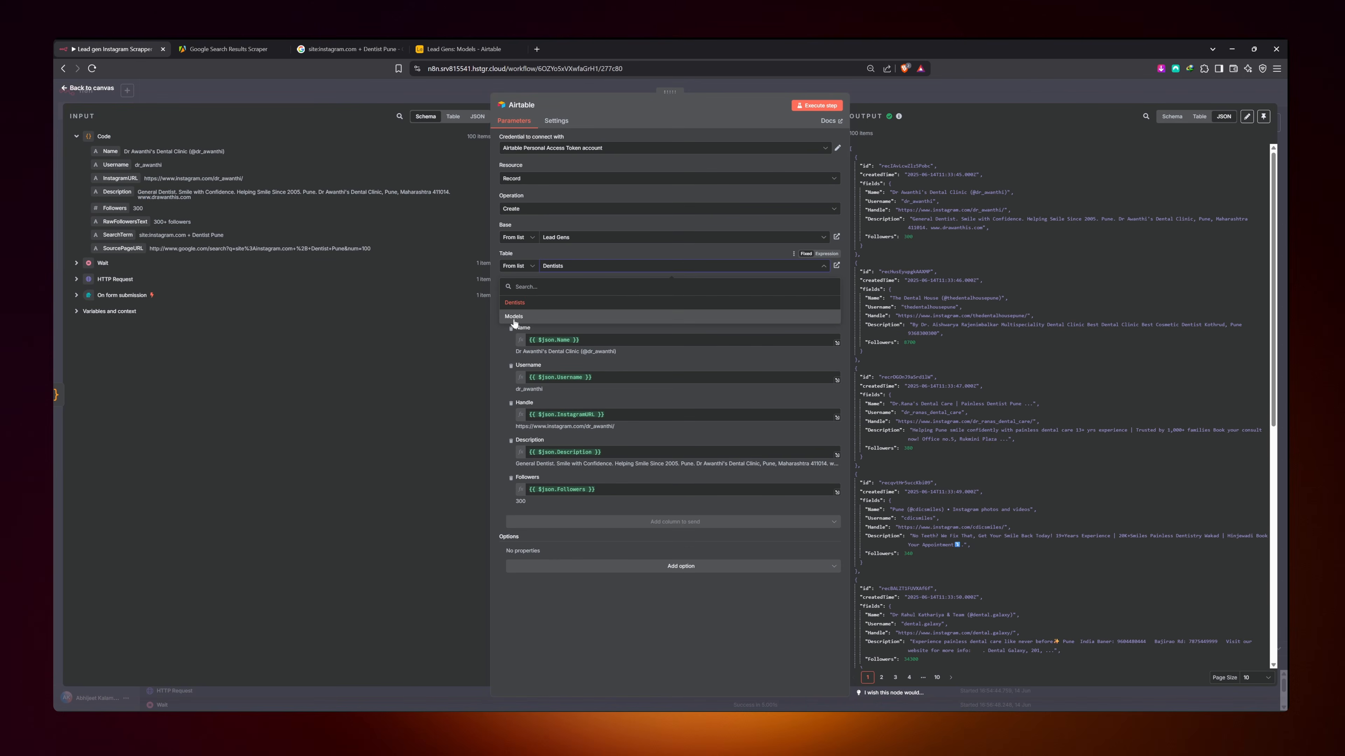
pyautogui.click(514, 318)
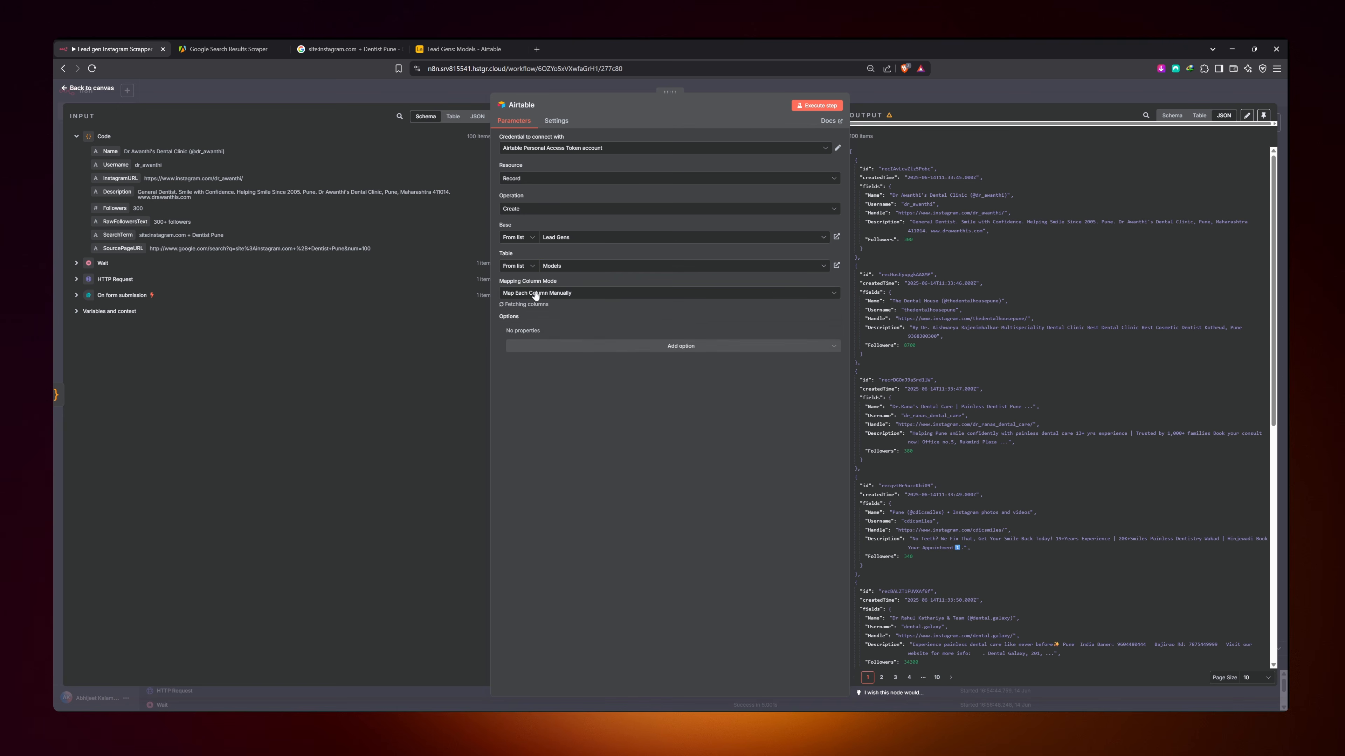
pyautogui.moveTo(110, 150); pyautogui.dragTo(529, 340)
pyautogui.click(355, 268)
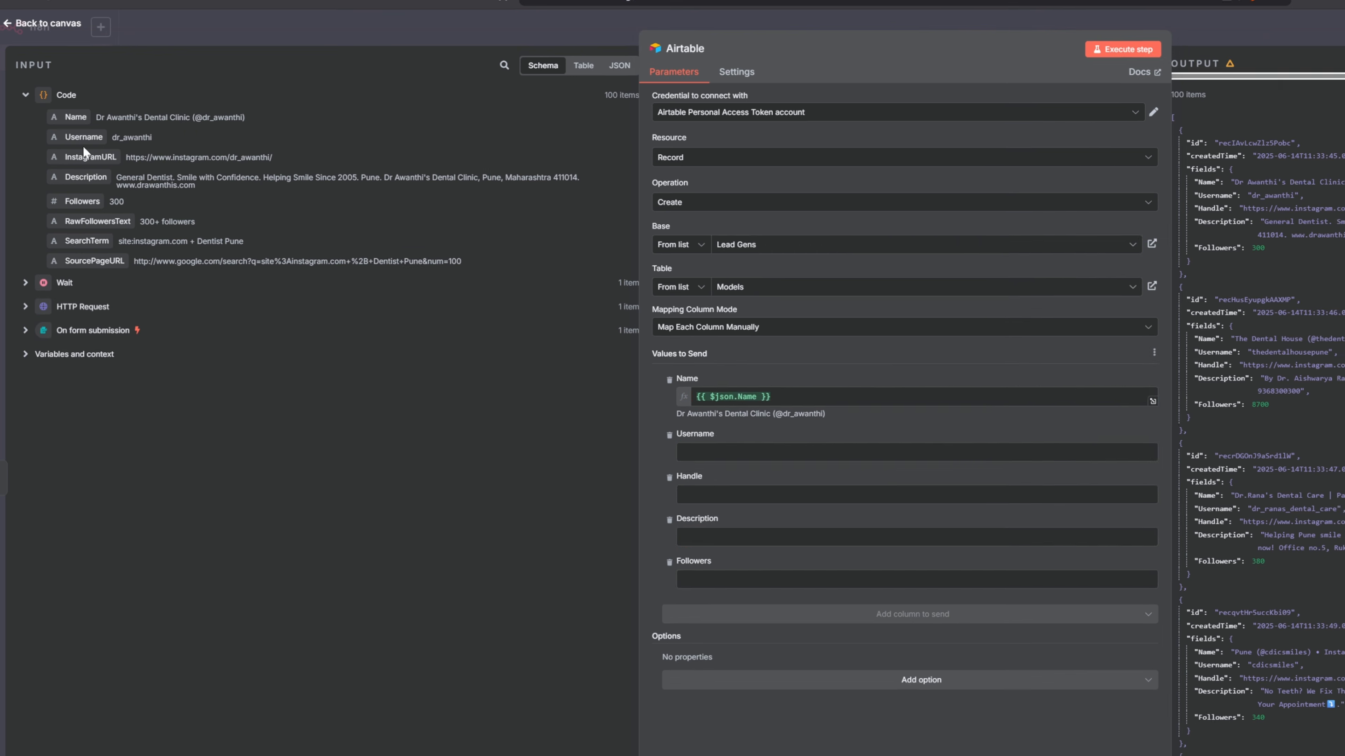
pyautogui.moveTo(116, 166); pyautogui.dragTo(556, 377)
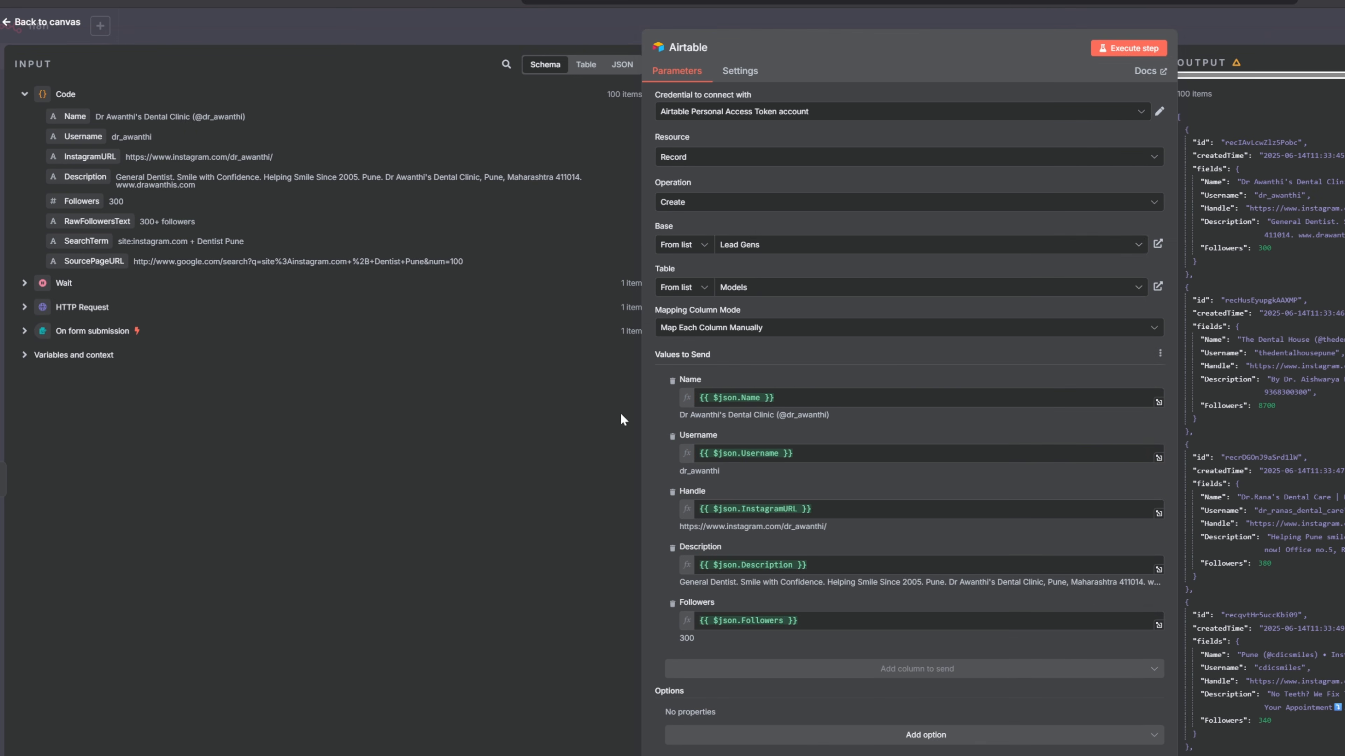
pyautogui.click(18, 26)
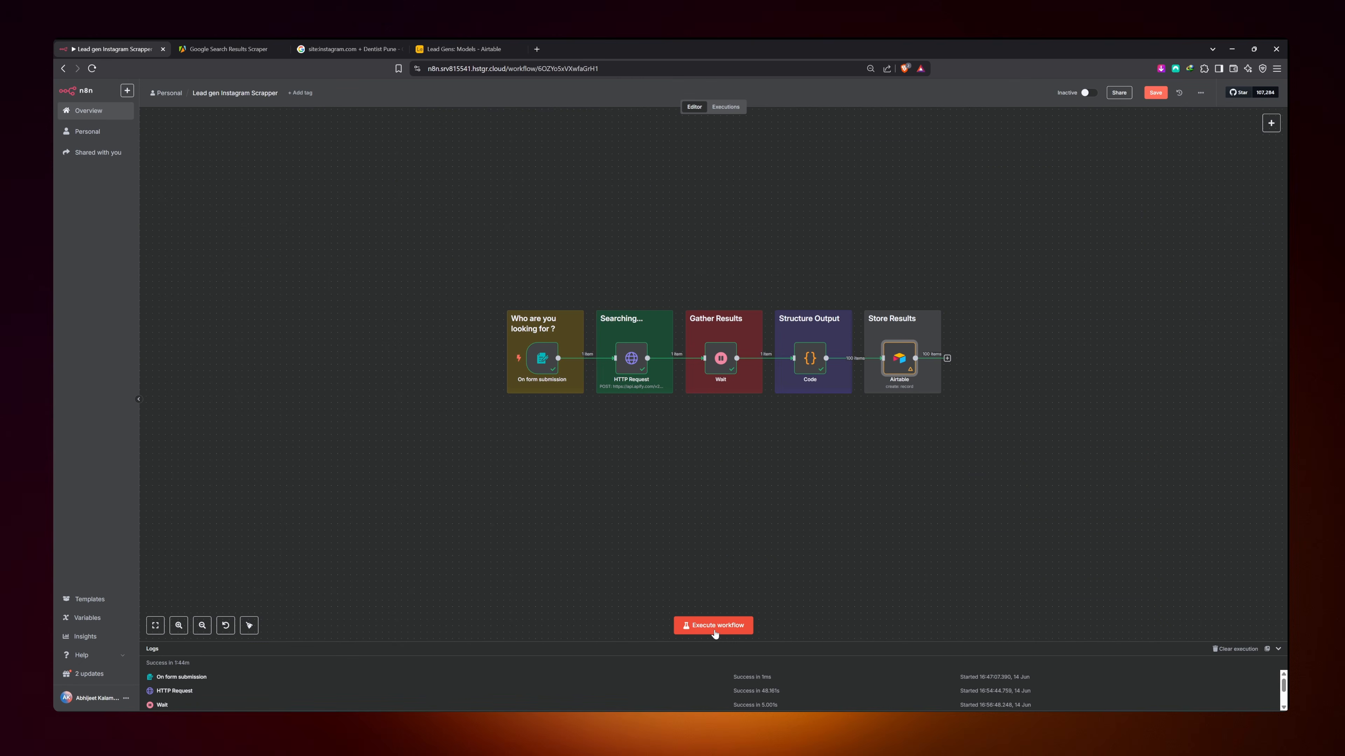
# Execute the workflow and submit its form looking for Fashion Models in Mumbai
pyautogui.click(713, 630)
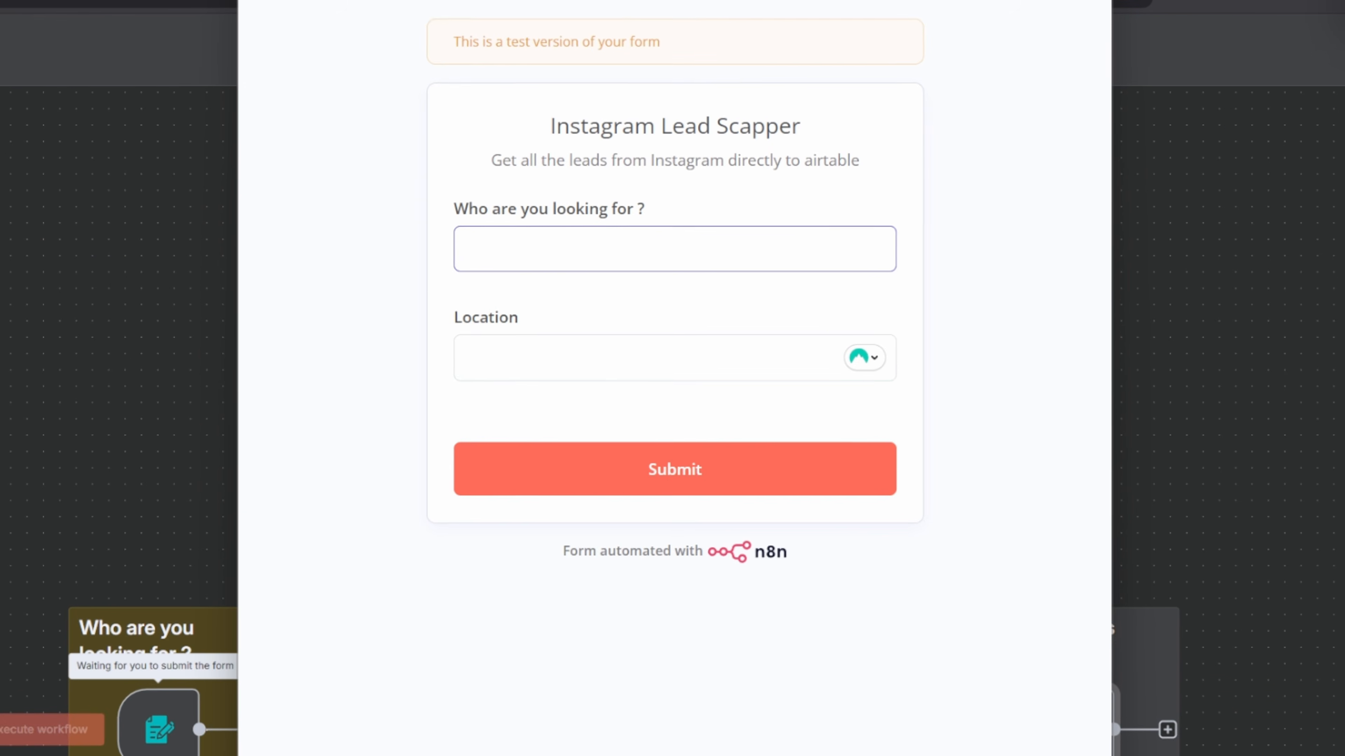
pyautogui.write('Models')
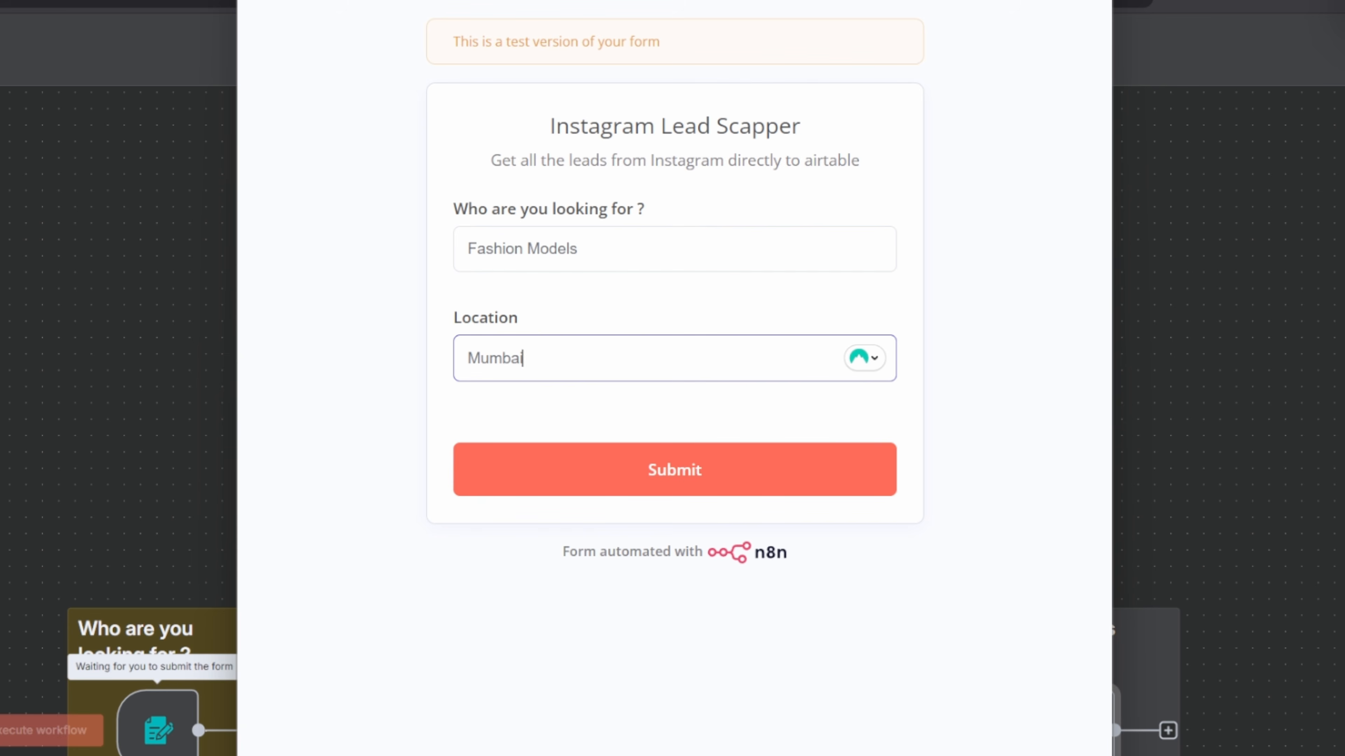
pyautogui.click(741, 449)
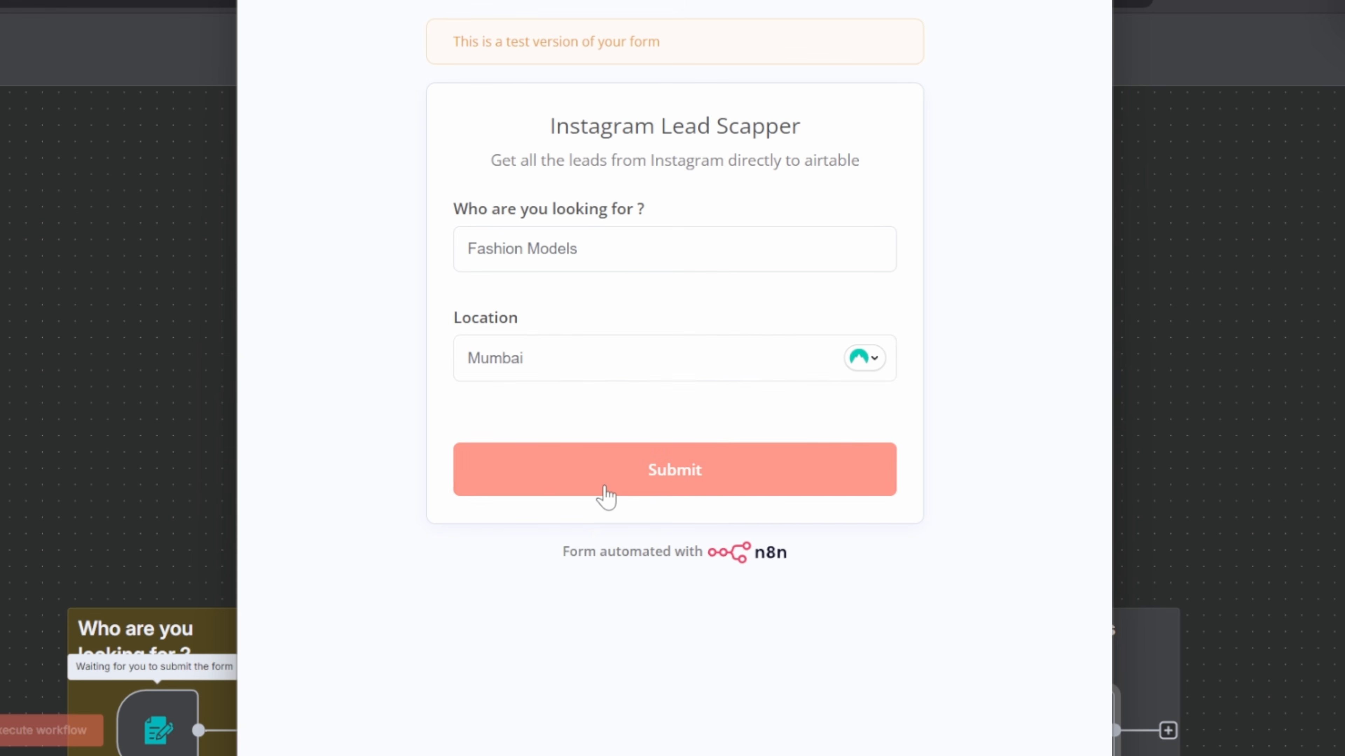
pyautogui.click(906, 48)
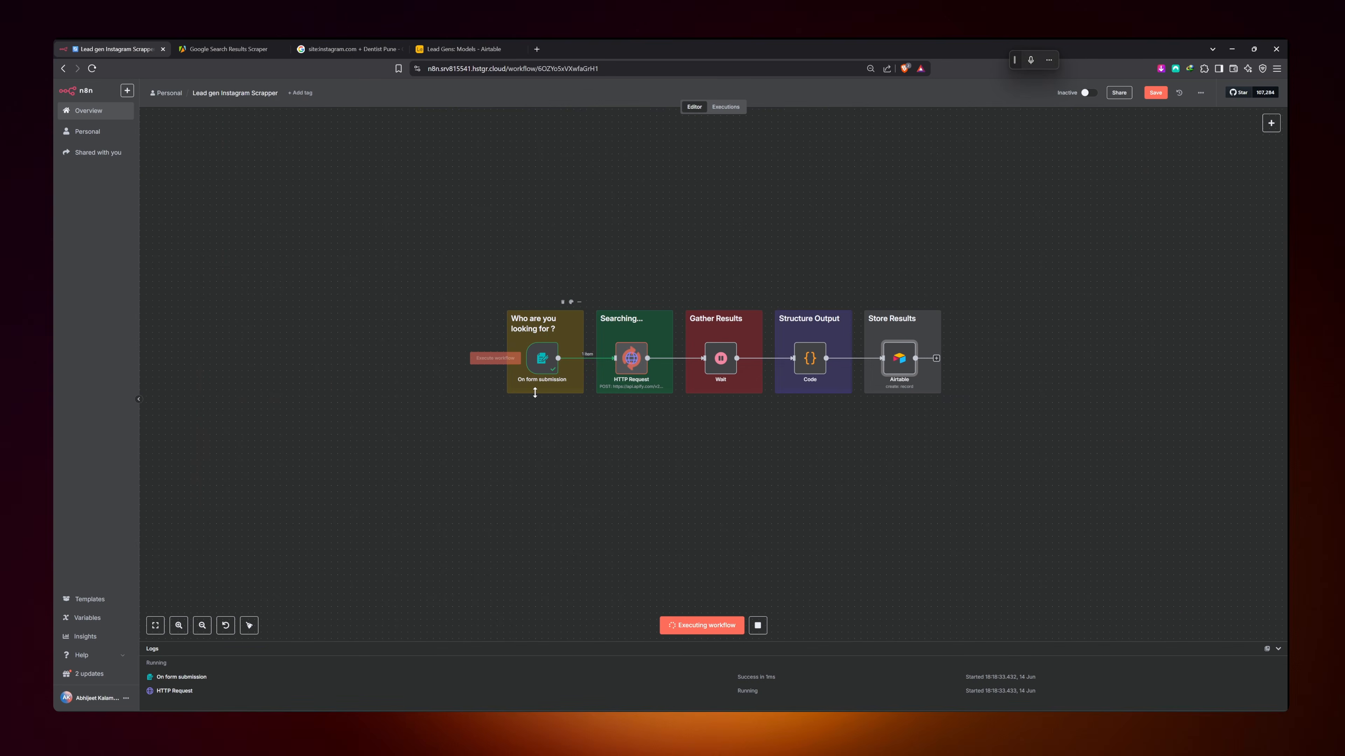
# Check the Google Search Results Scraper runs in Apify and the HTTP Request node's output in n8n for the Fashion Models run
pyautogui.click(229, 49)
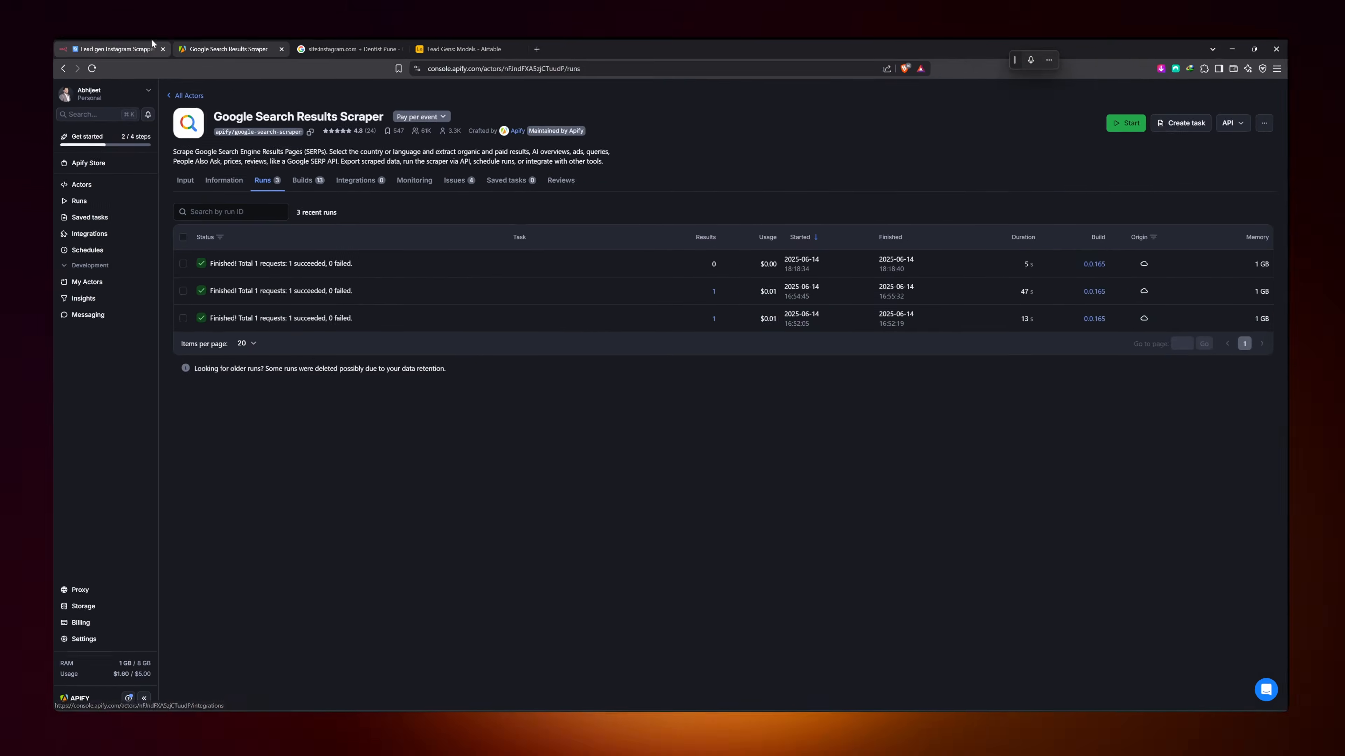
pyautogui.click(151, 47)
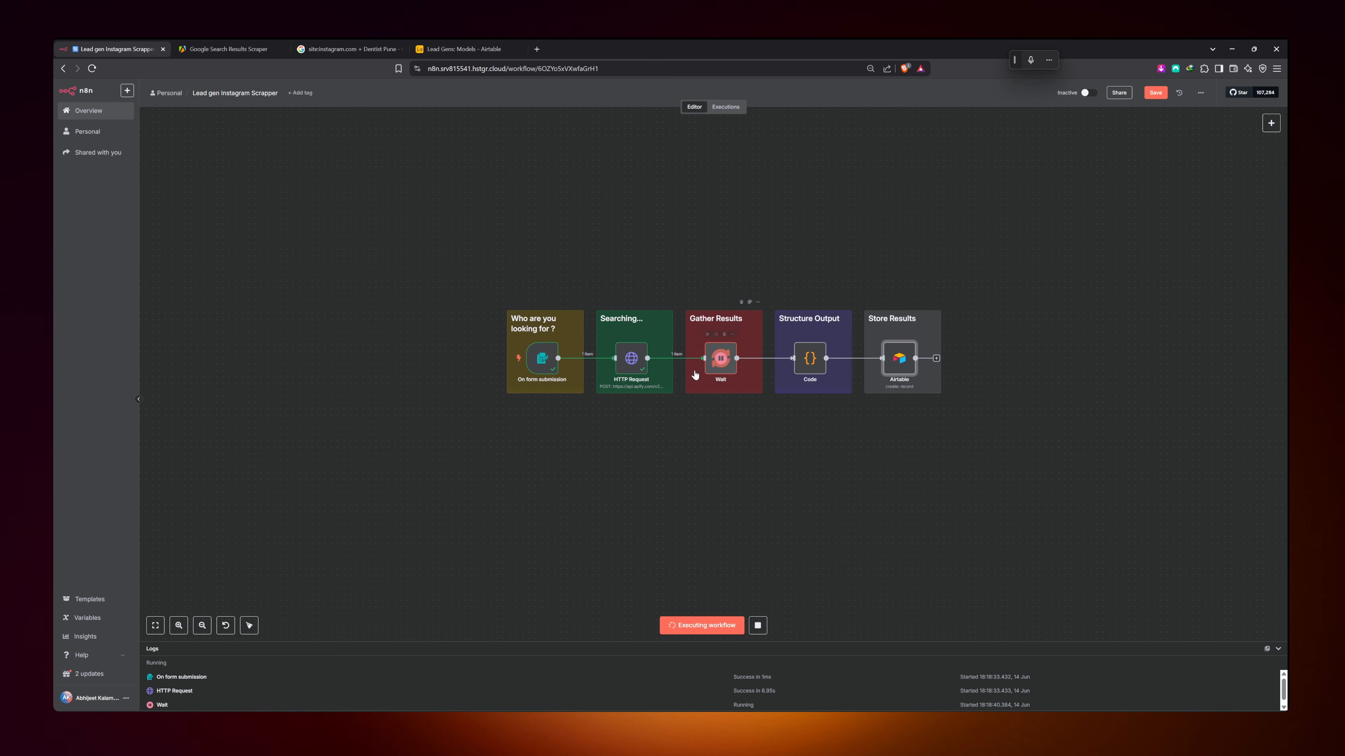
pyautogui.doubleClick(630, 359)
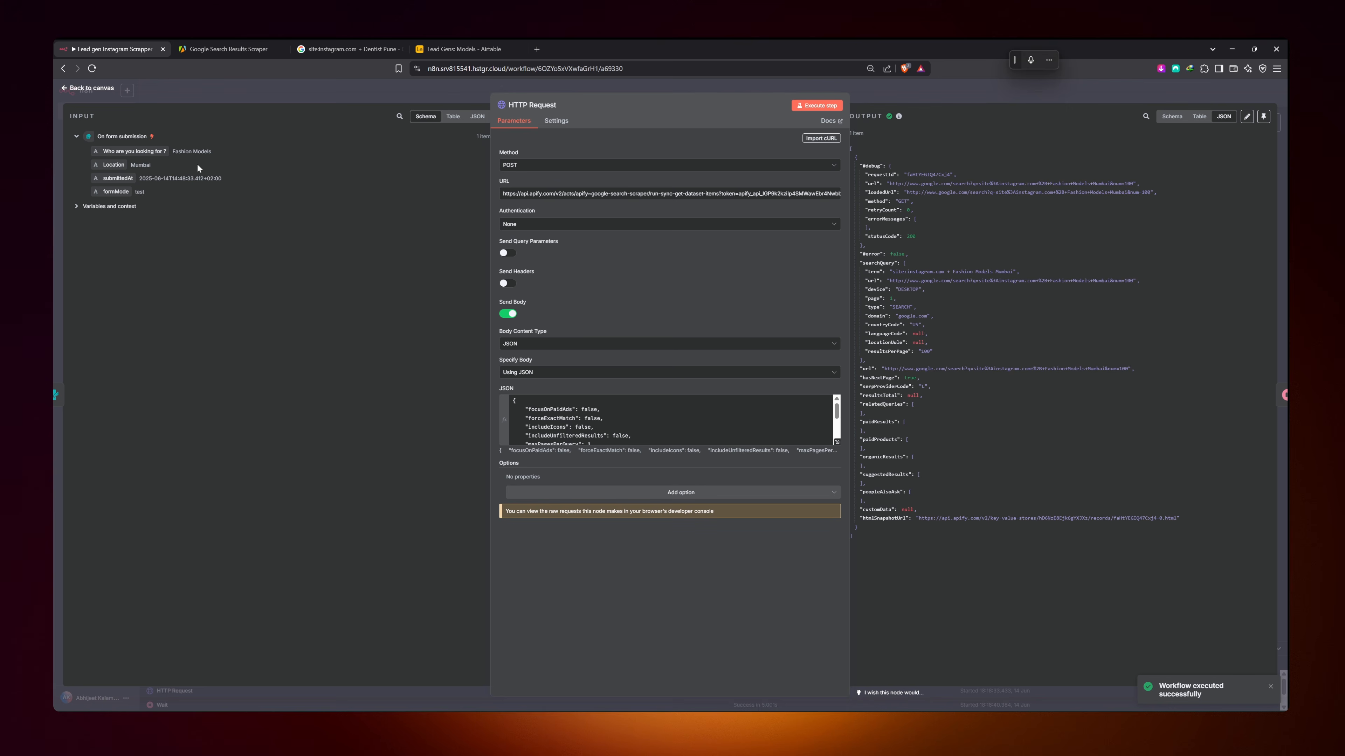
pyautogui.click(91, 88)
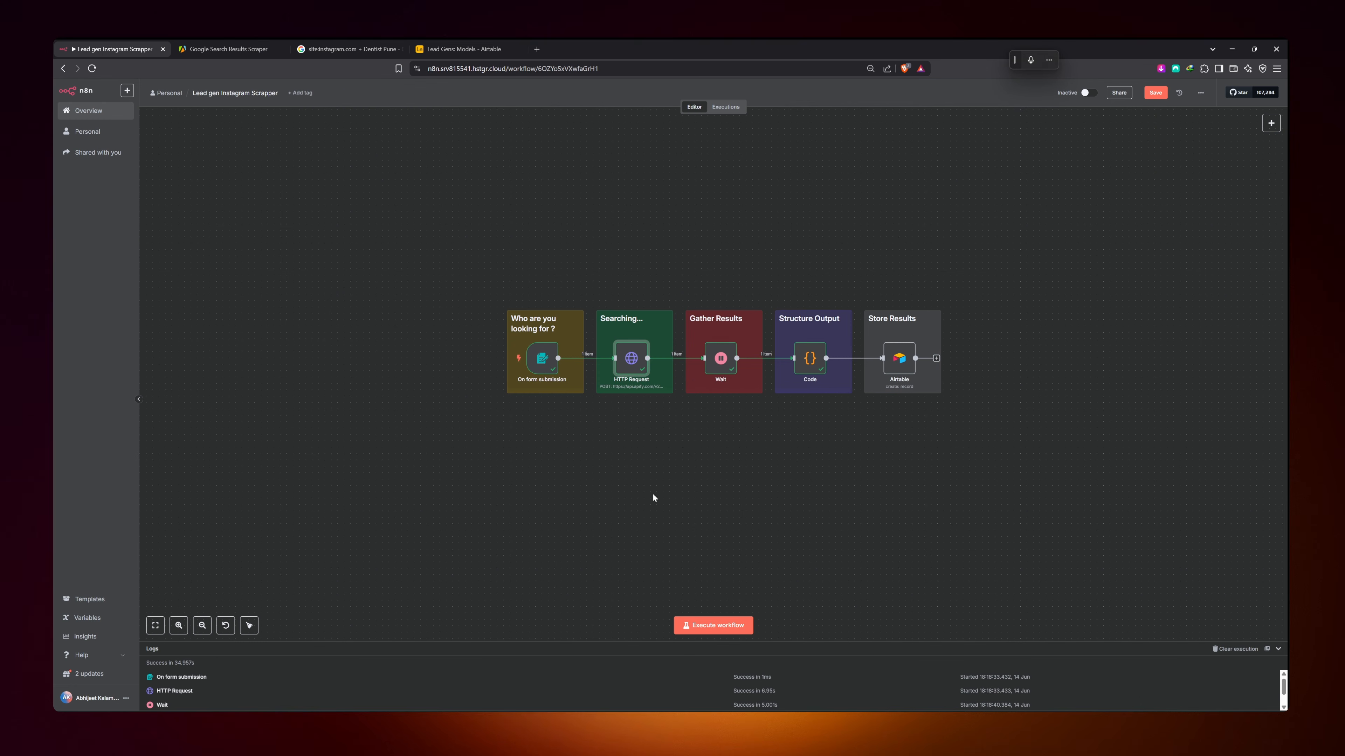
pyautogui.click(263, 45)
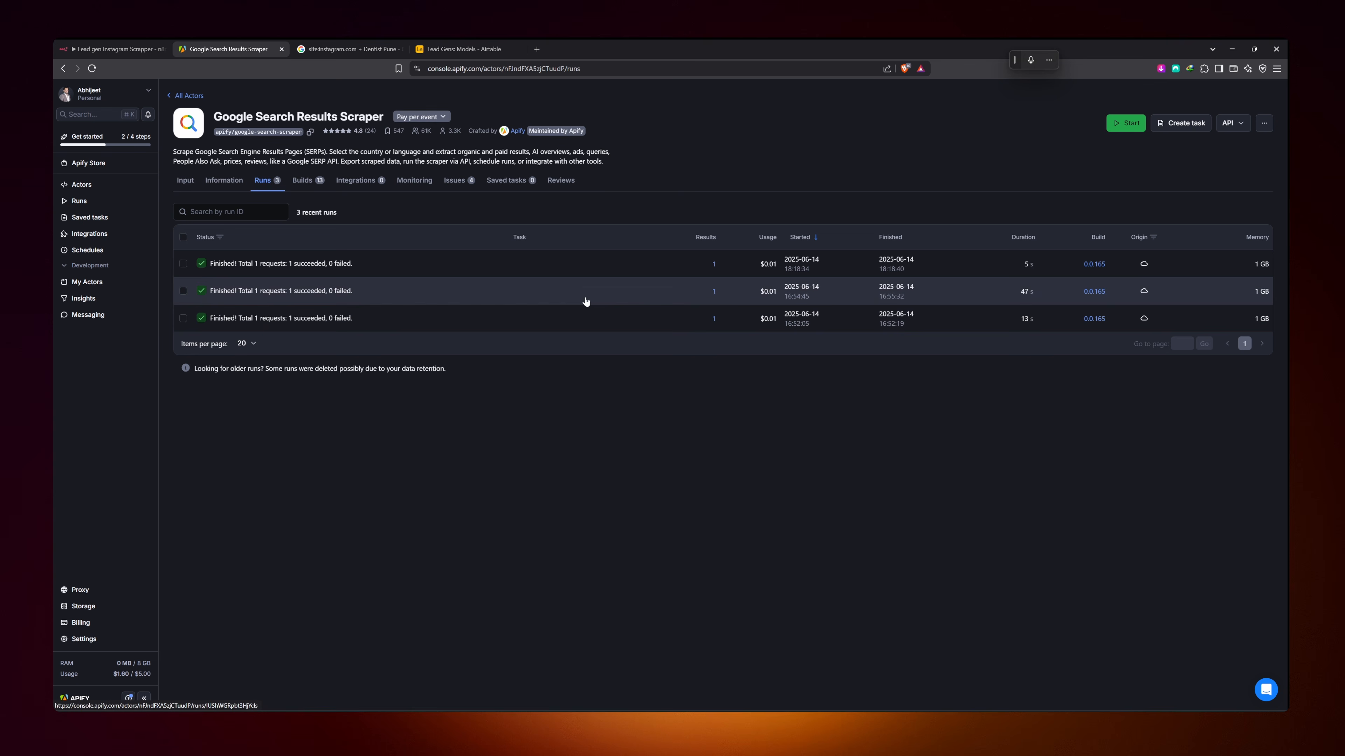
pyautogui.click(98, 47)
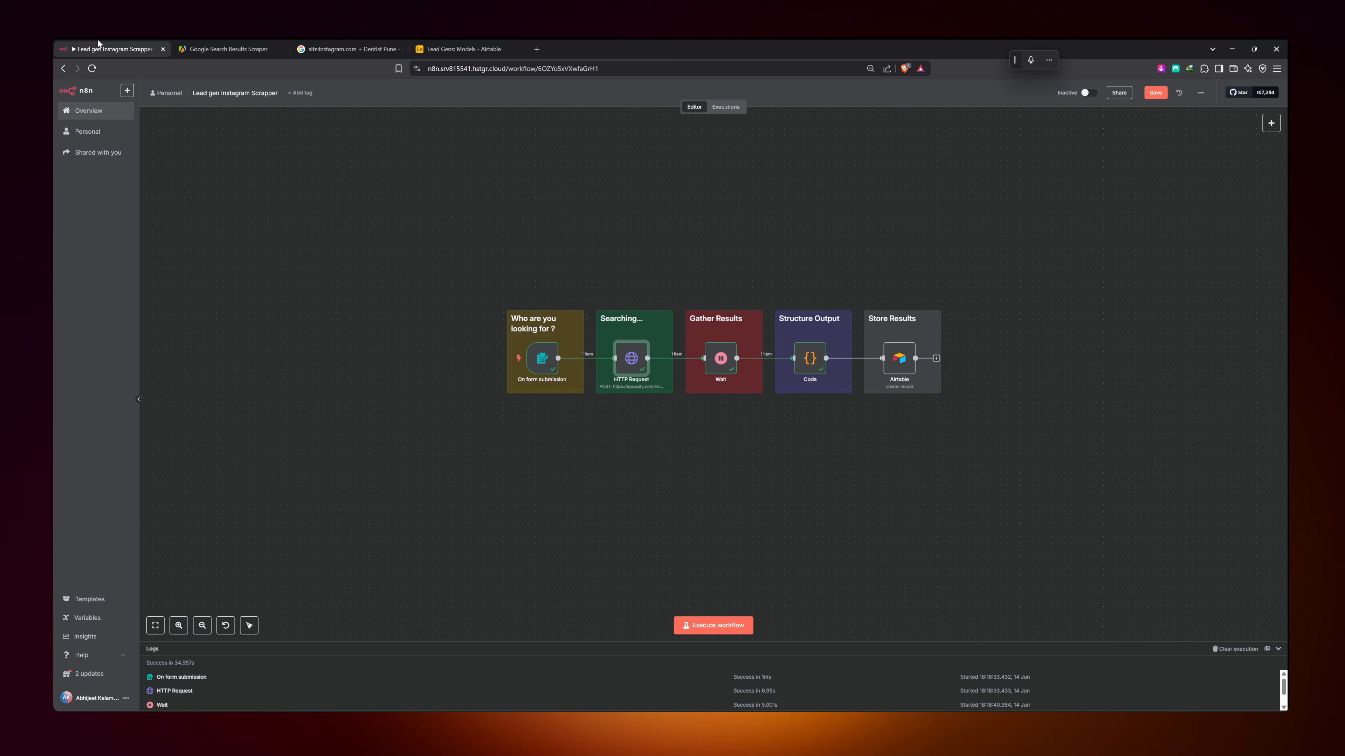
# Execute the workflow again and submit its form looking for Fashion Model in Mumbai
pyautogui.click(720, 624)
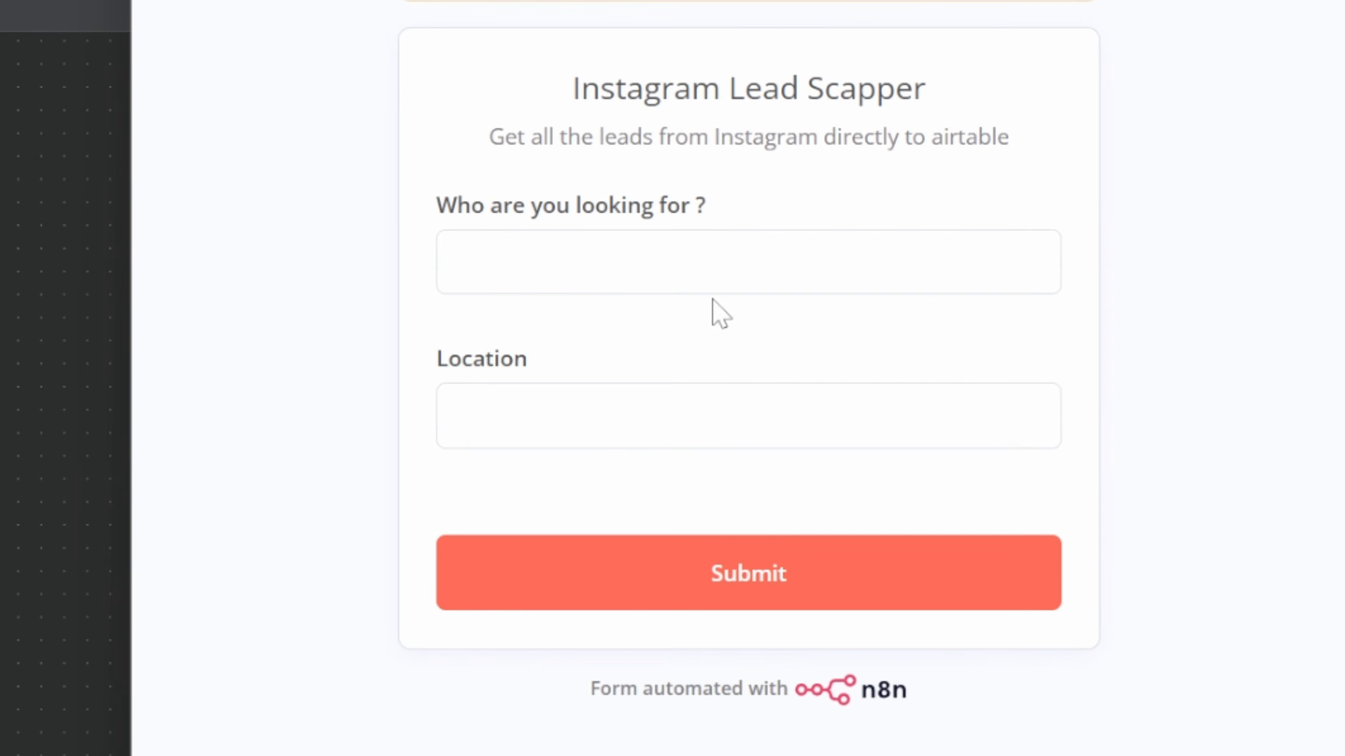
pyautogui.click(745, 173)
pyautogui.write('Fashion Model')
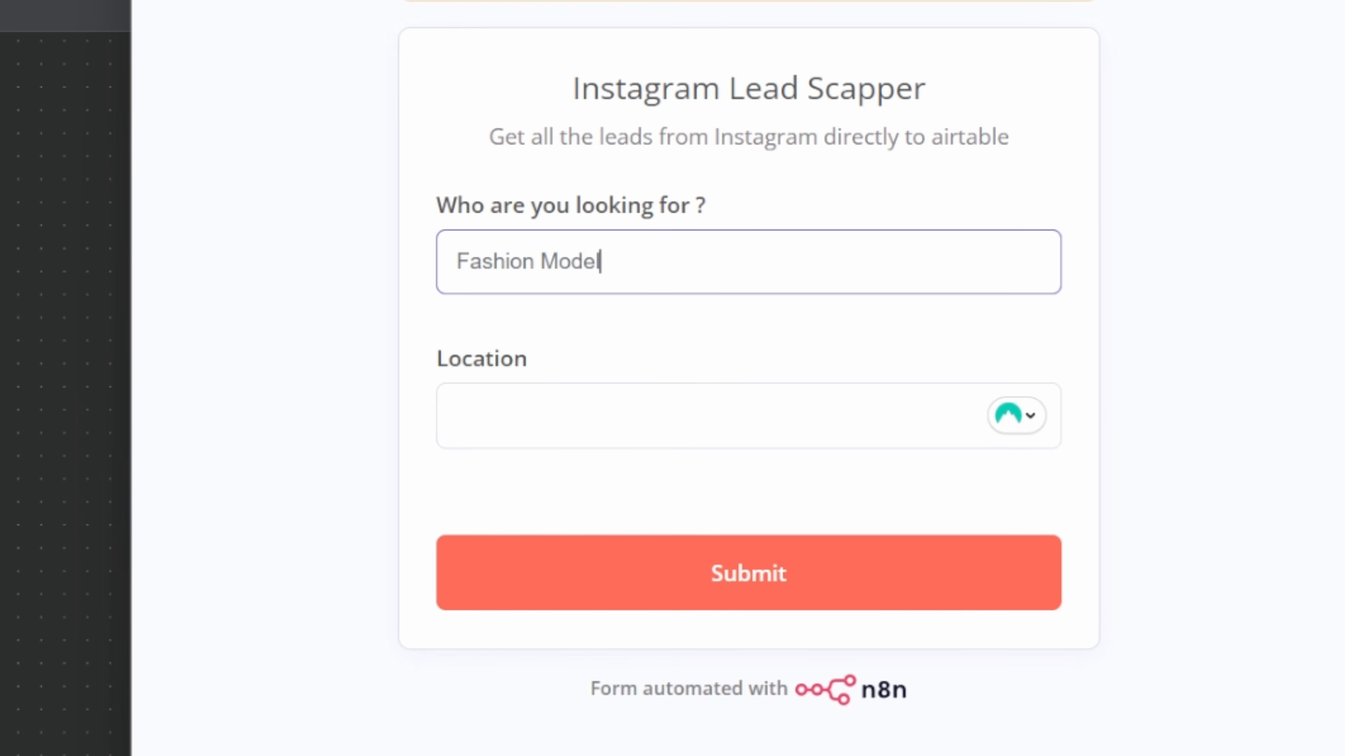
pyautogui.click(609, 391)
pyautogui.write('Mumb')
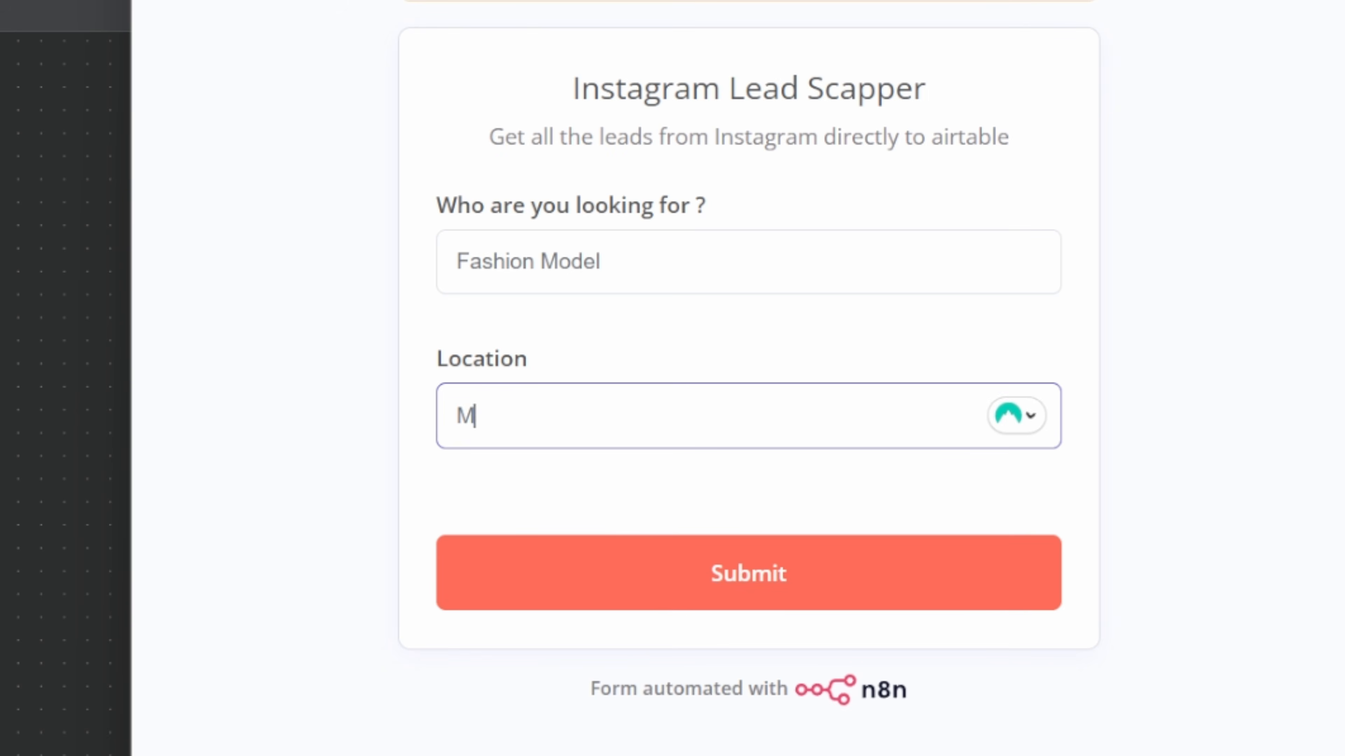
pyautogui.write('ai')
pyautogui.click(652, 604)
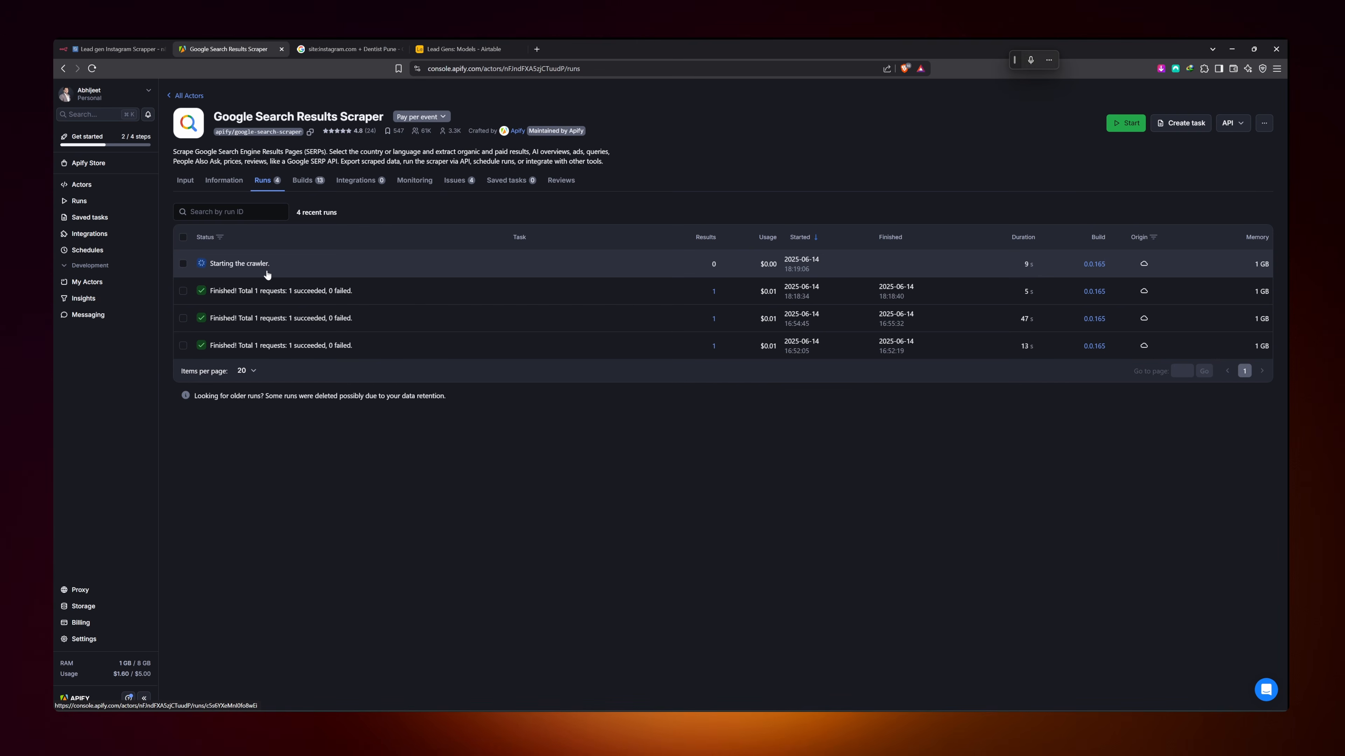
# Examine the HTTP Request node's output for the organic Instagram results of the Fashion Model search
pyautogui.click(114, 49)
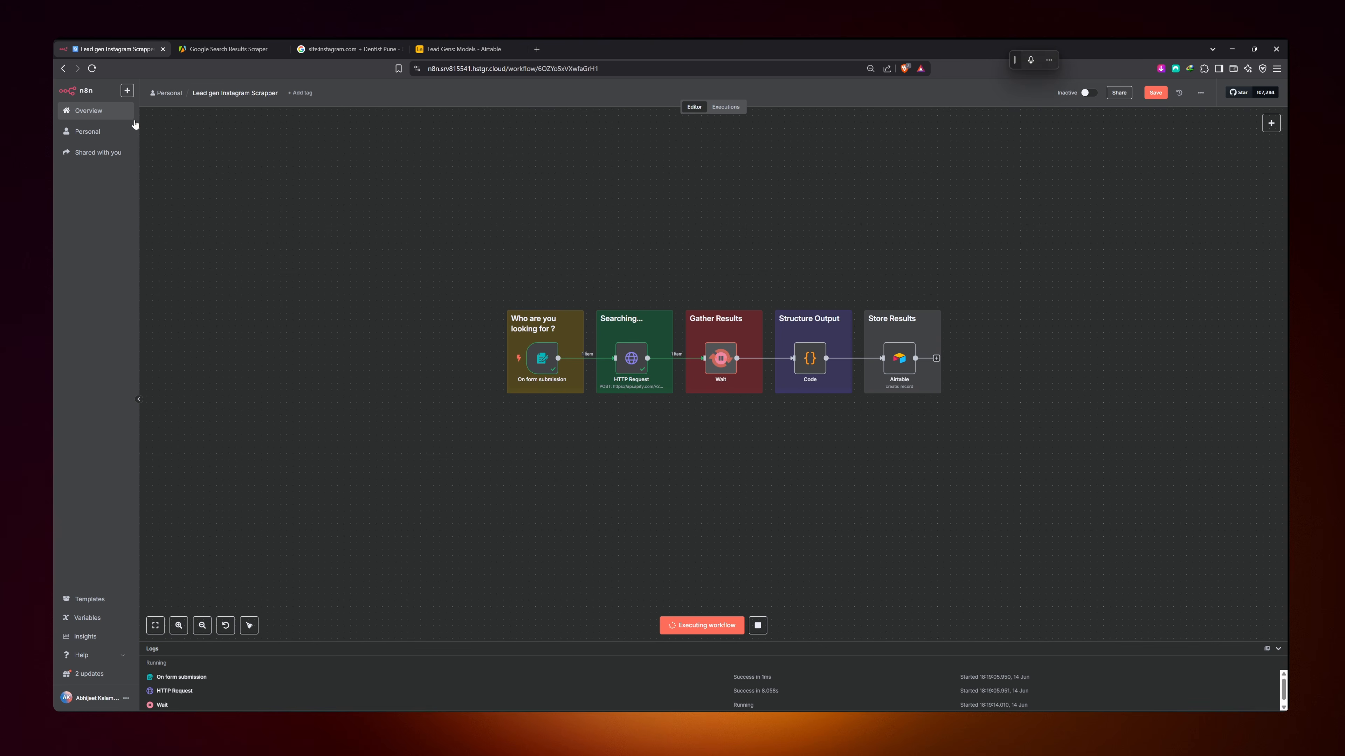
pyautogui.doubleClick(629, 368)
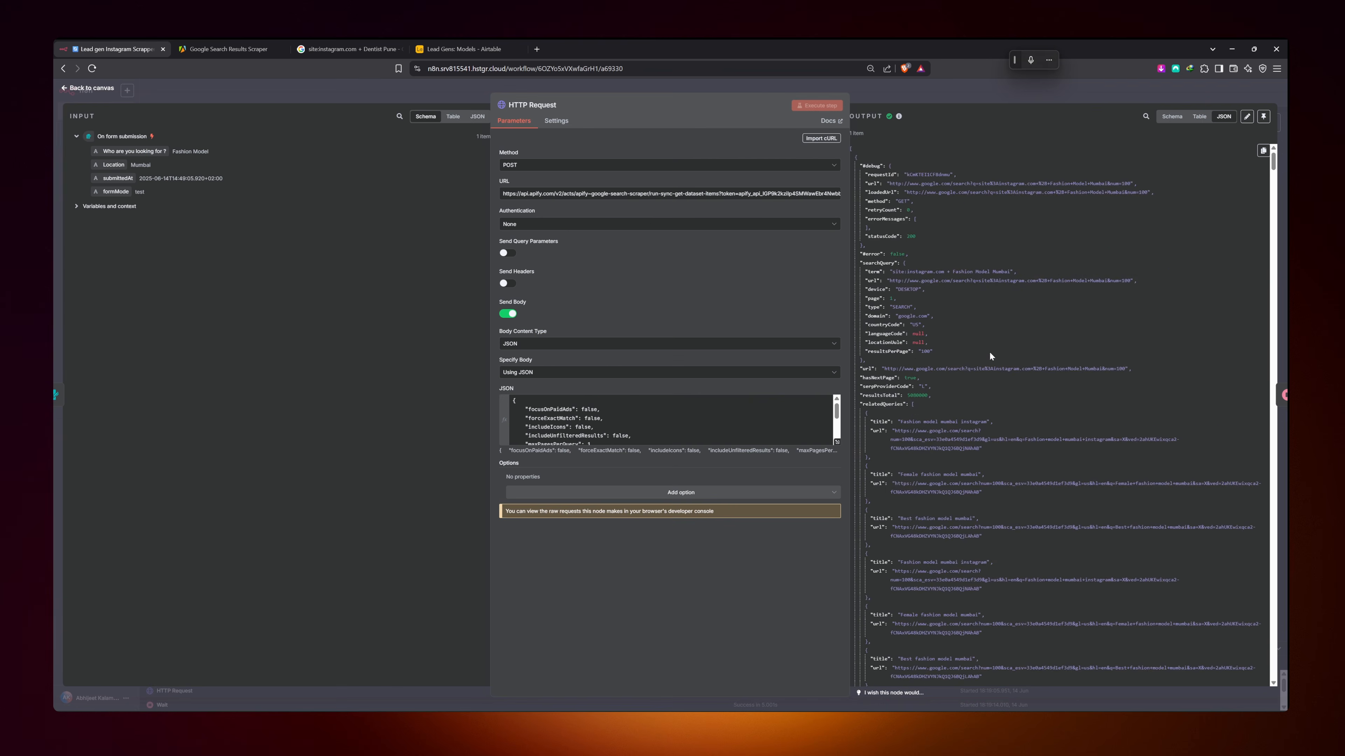
pyautogui.scroll(-10, 1059, 397)
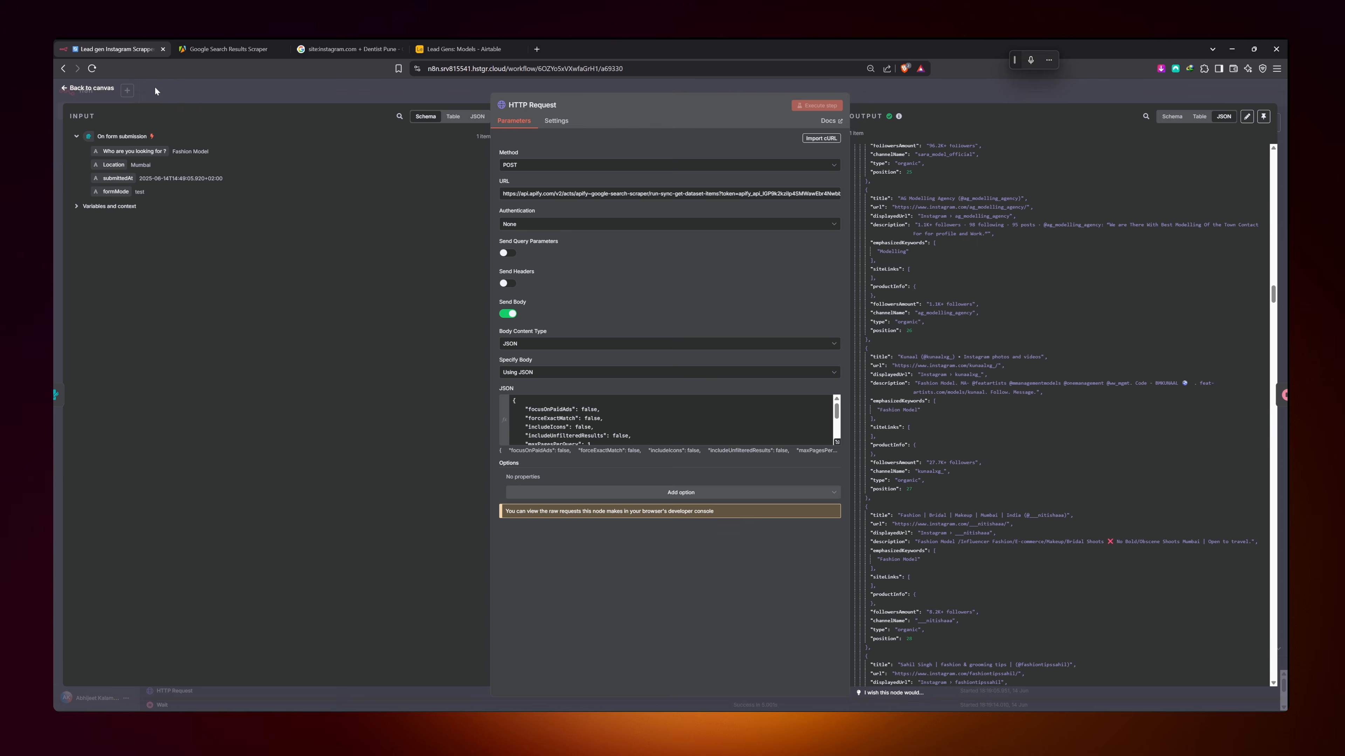
# Close the HTTP Request node, switch to the Models table in Airtable and view the first account's linked Instagram profile
pyautogui.click(88, 89)
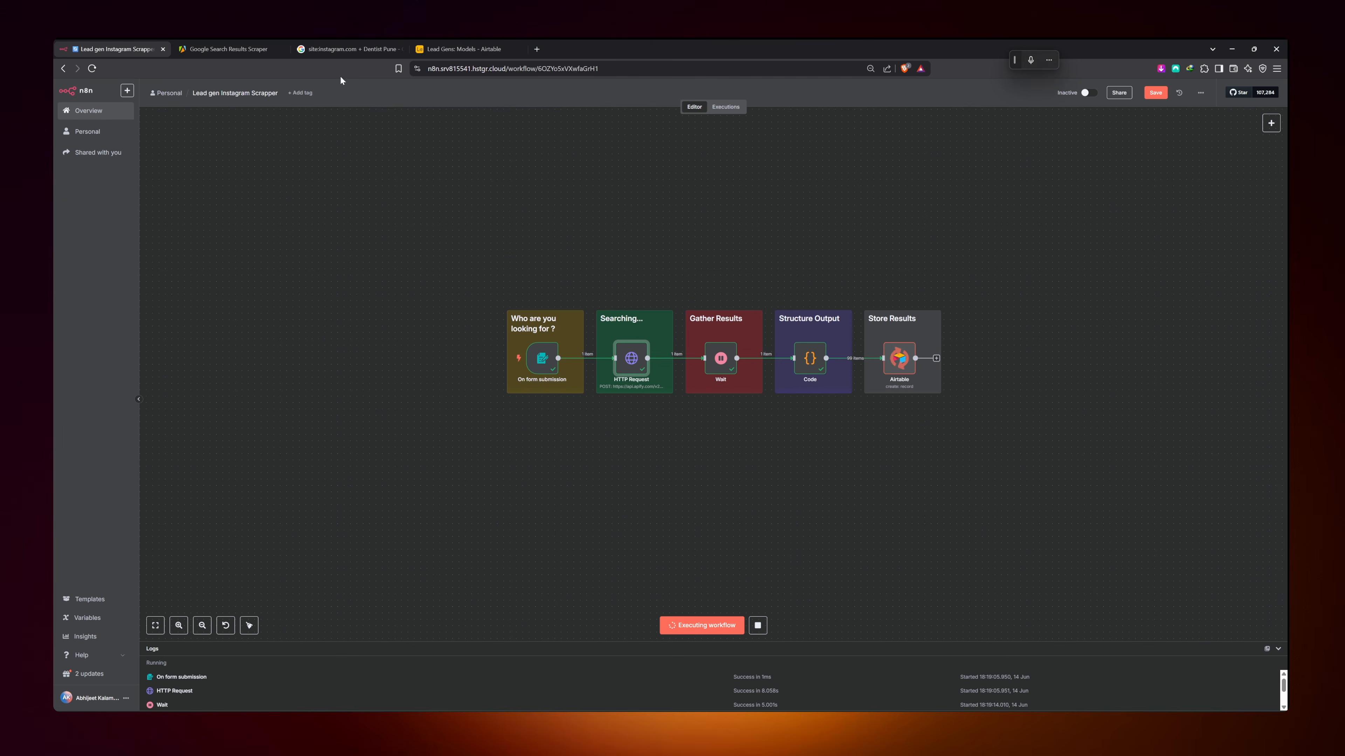
pyautogui.click(461, 49)
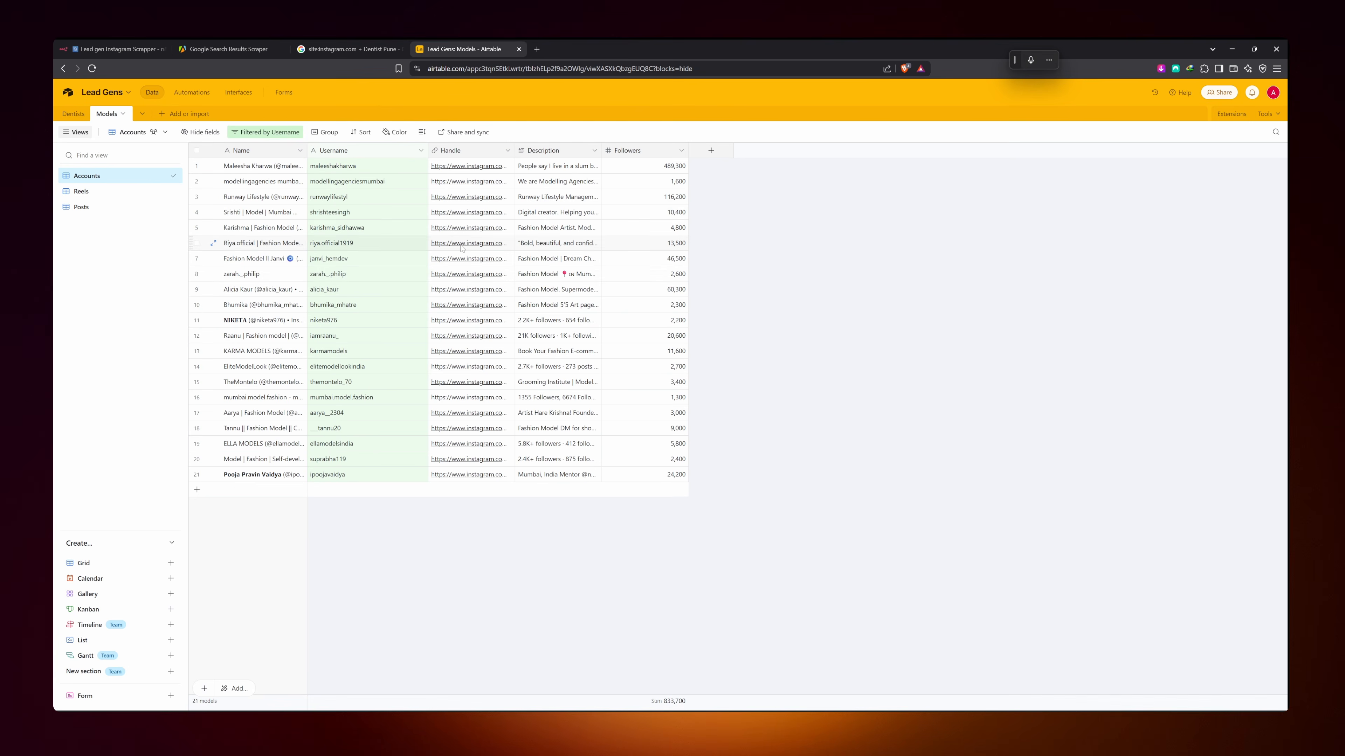
pyautogui.click(467, 167)
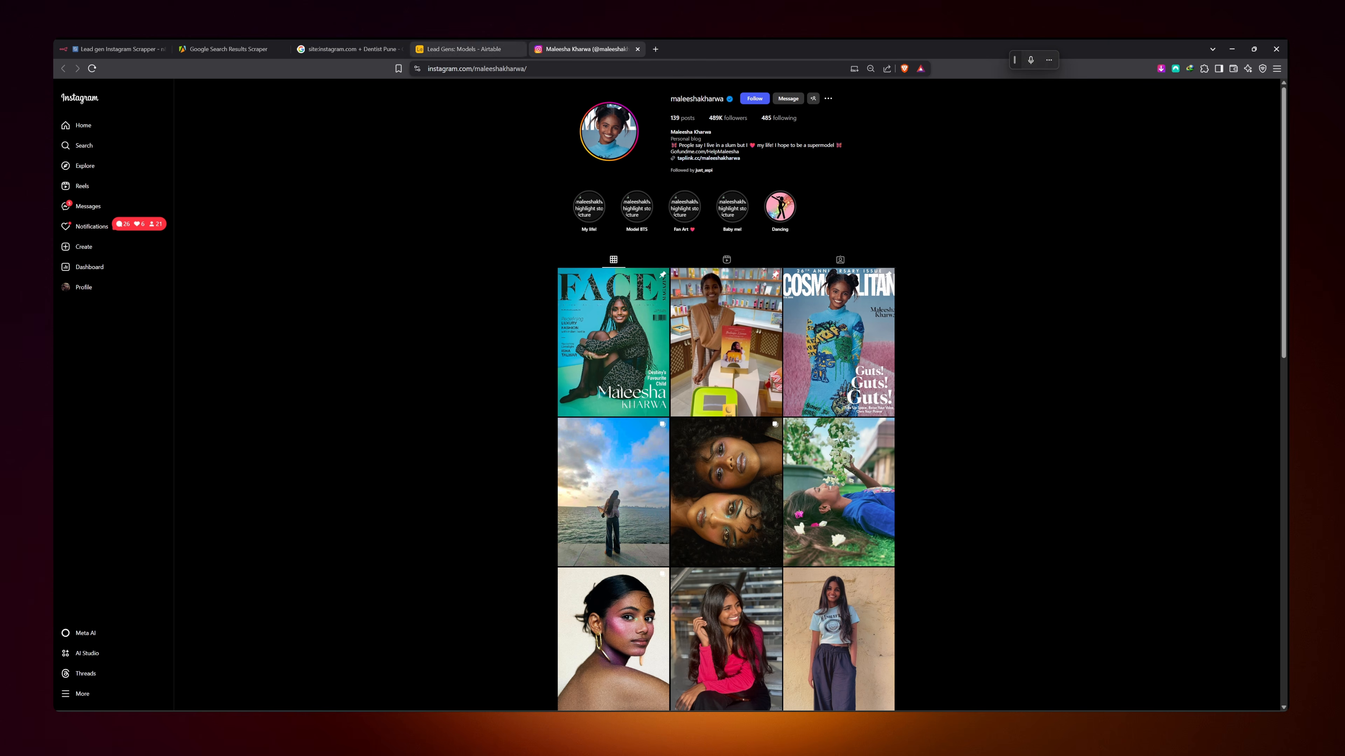
pyautogui.click(637, 49)
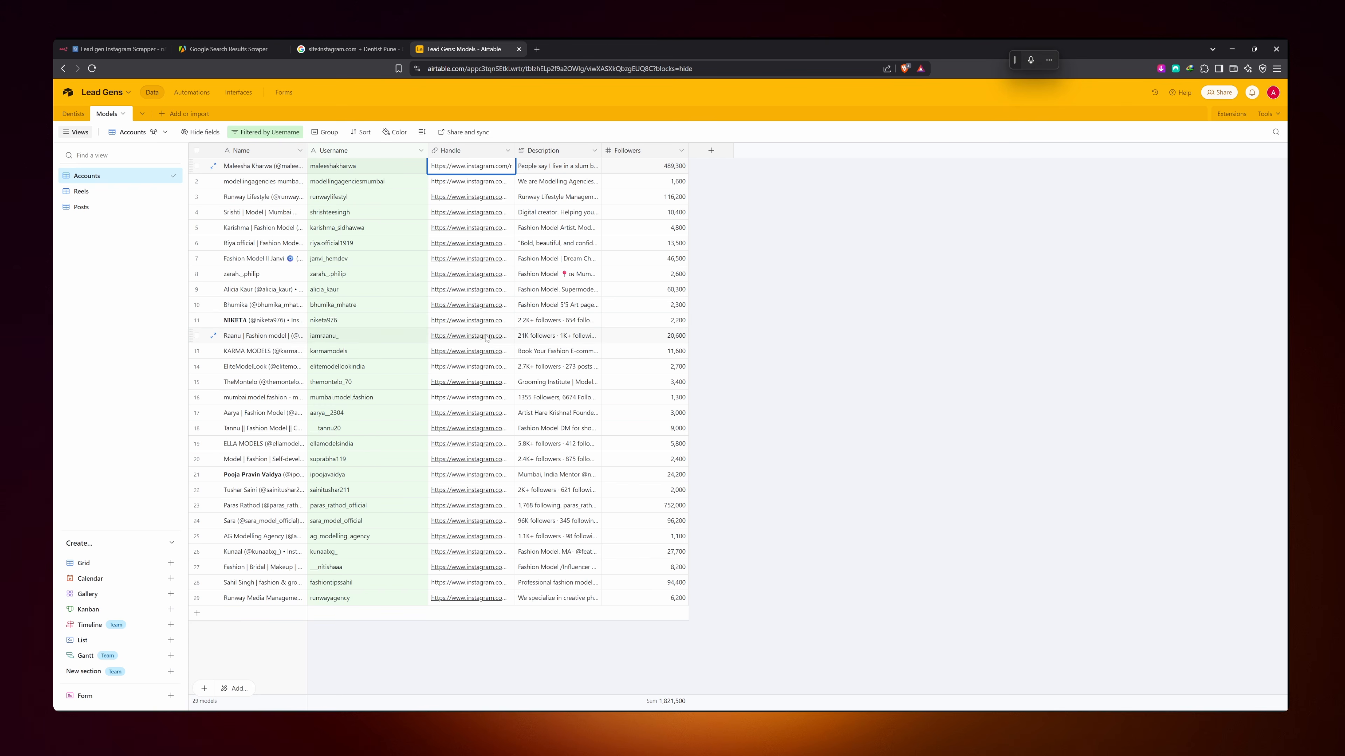
# View the linked Instagram profile of the account in row 11 of the Models table
pyautogui.click(472, 320)
pyautogui.click(475, 320)
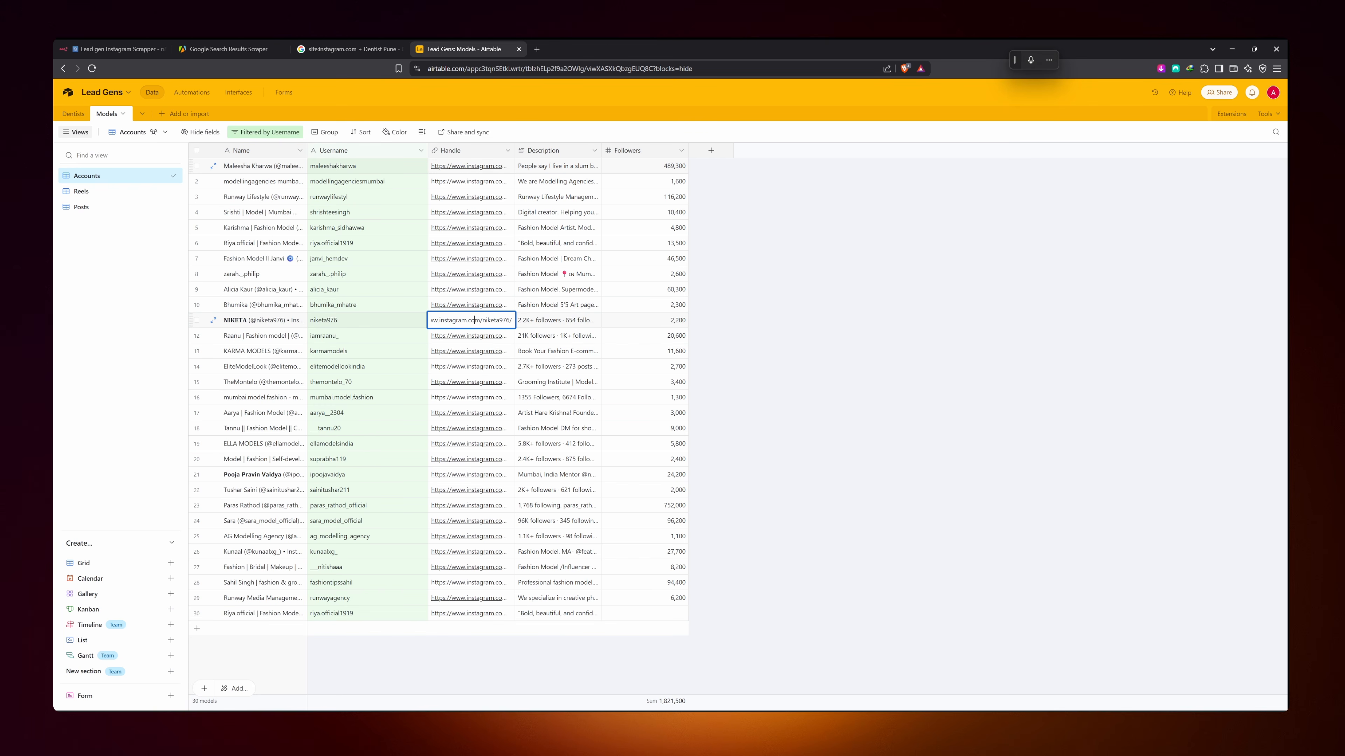
pyautogui.click(466, 320)
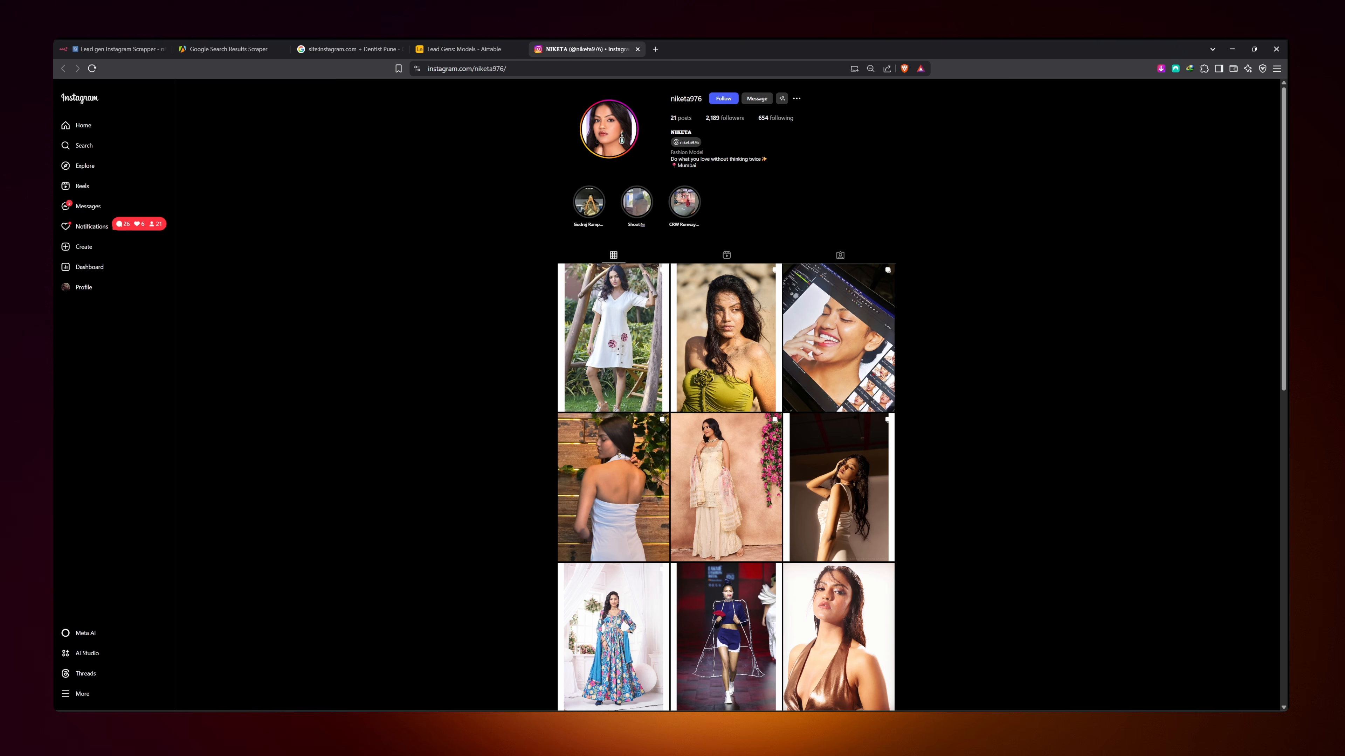
pyautogui.click(638, 50)
# Check the workflow's execution progress in n8n and review the full list of records in Airtable's Accounts view of the Models table
pyautogui.click(123, 43)
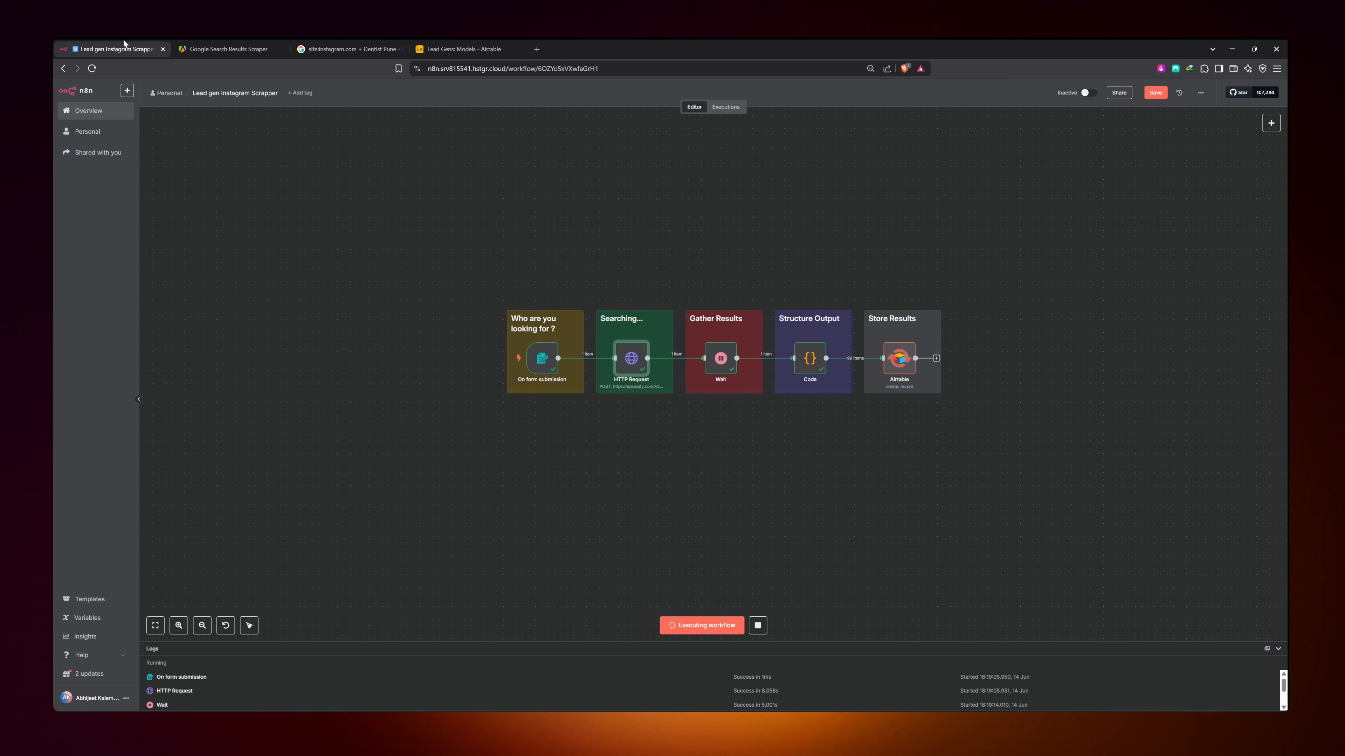
pyautogui.moveTo(536, 368)
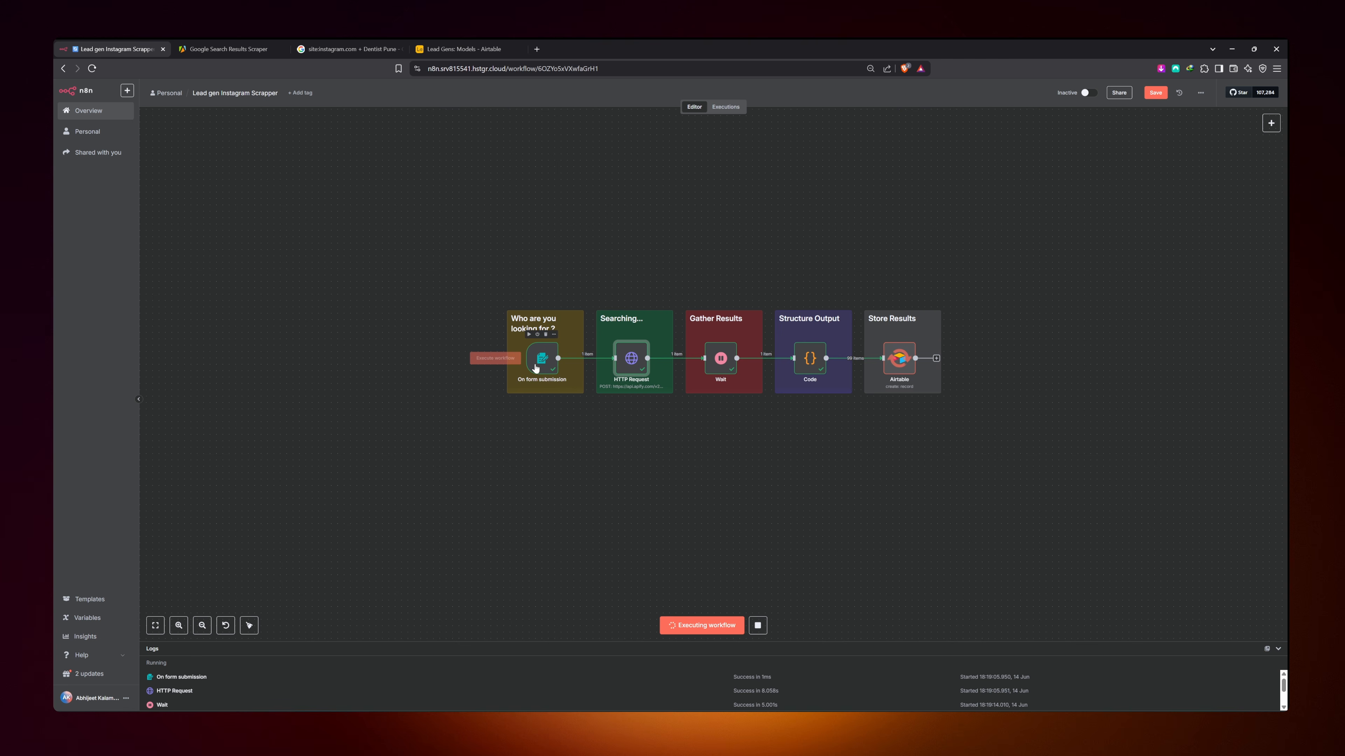
pyautogui.moveTo(902, 369)
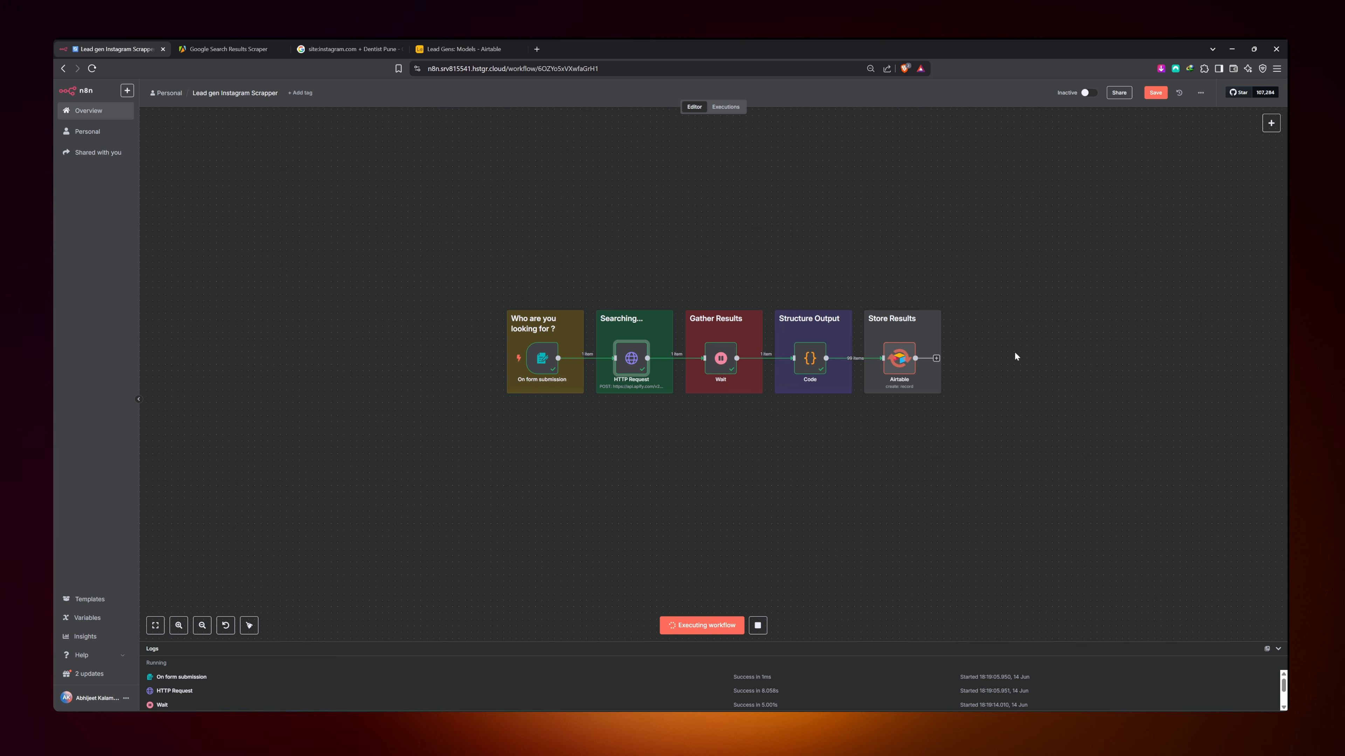
pyautogui.click(460, 49)
pyautogui.scroll(-5, 353, 363)
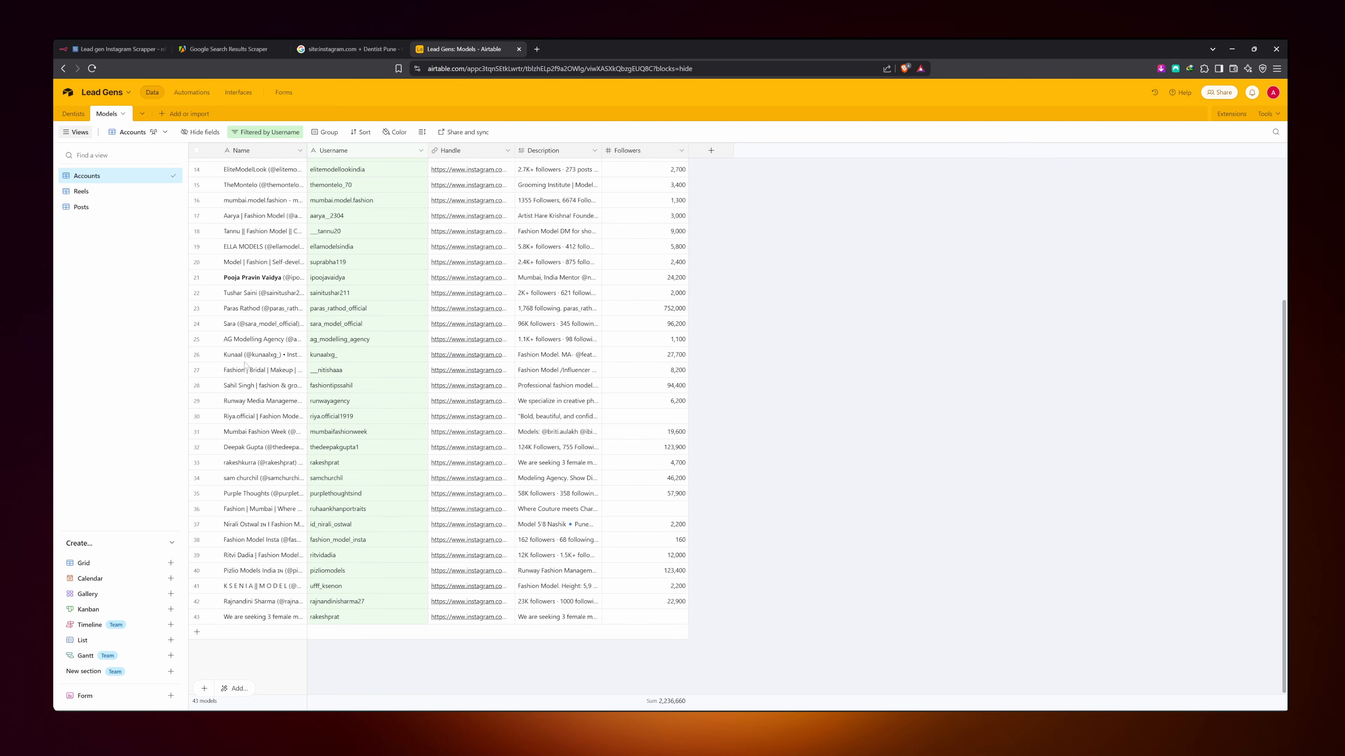
pyautogui.scroll(1, 353, 363)
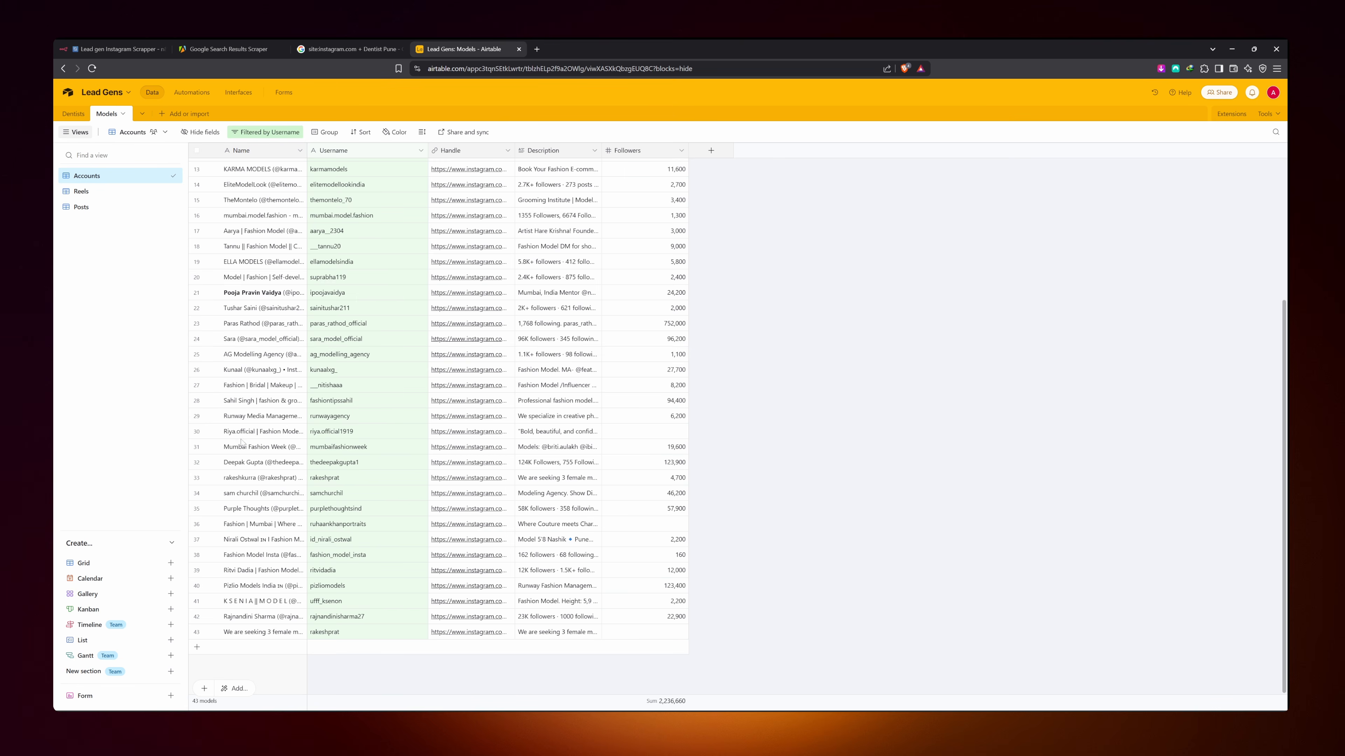
pyautogui.scroll(4, 241, 443)
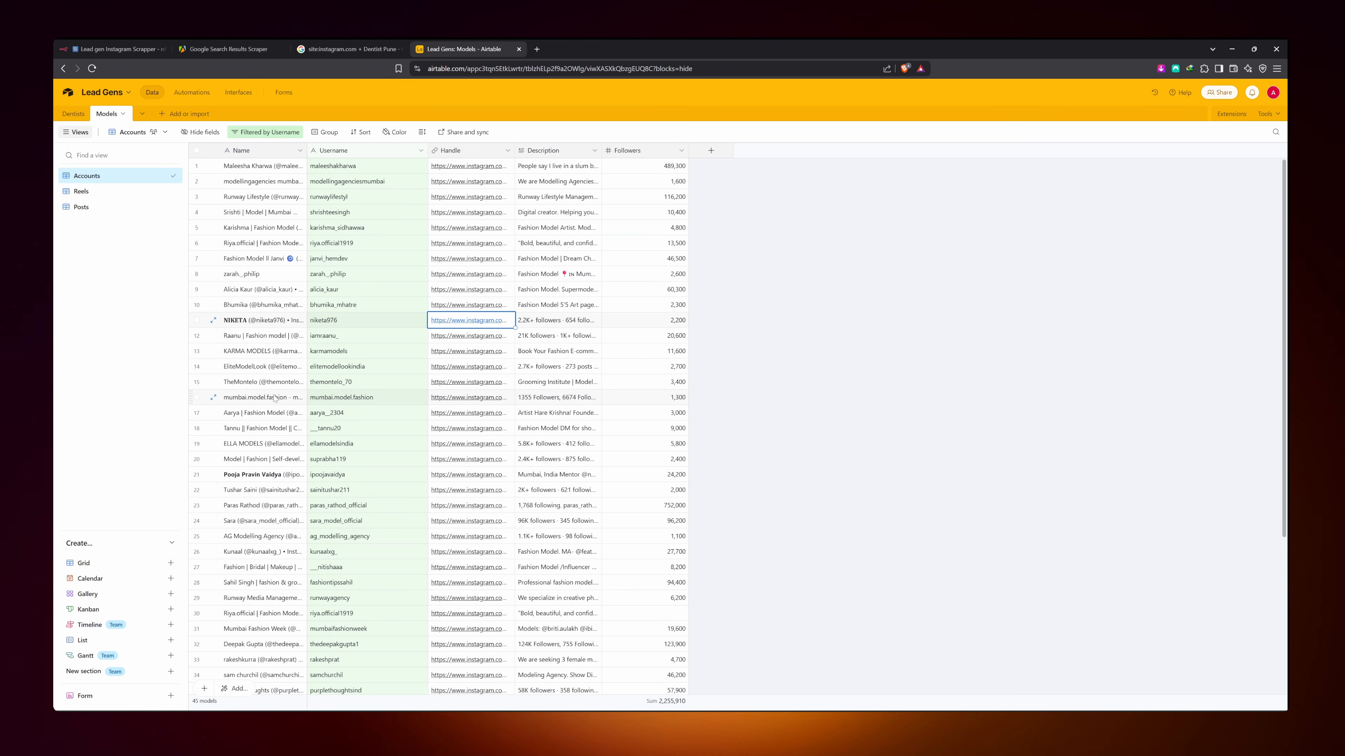
# Show the Reels view of the Models table and view the first record's linked Instagram reel
pyautogui.click(87, 191)
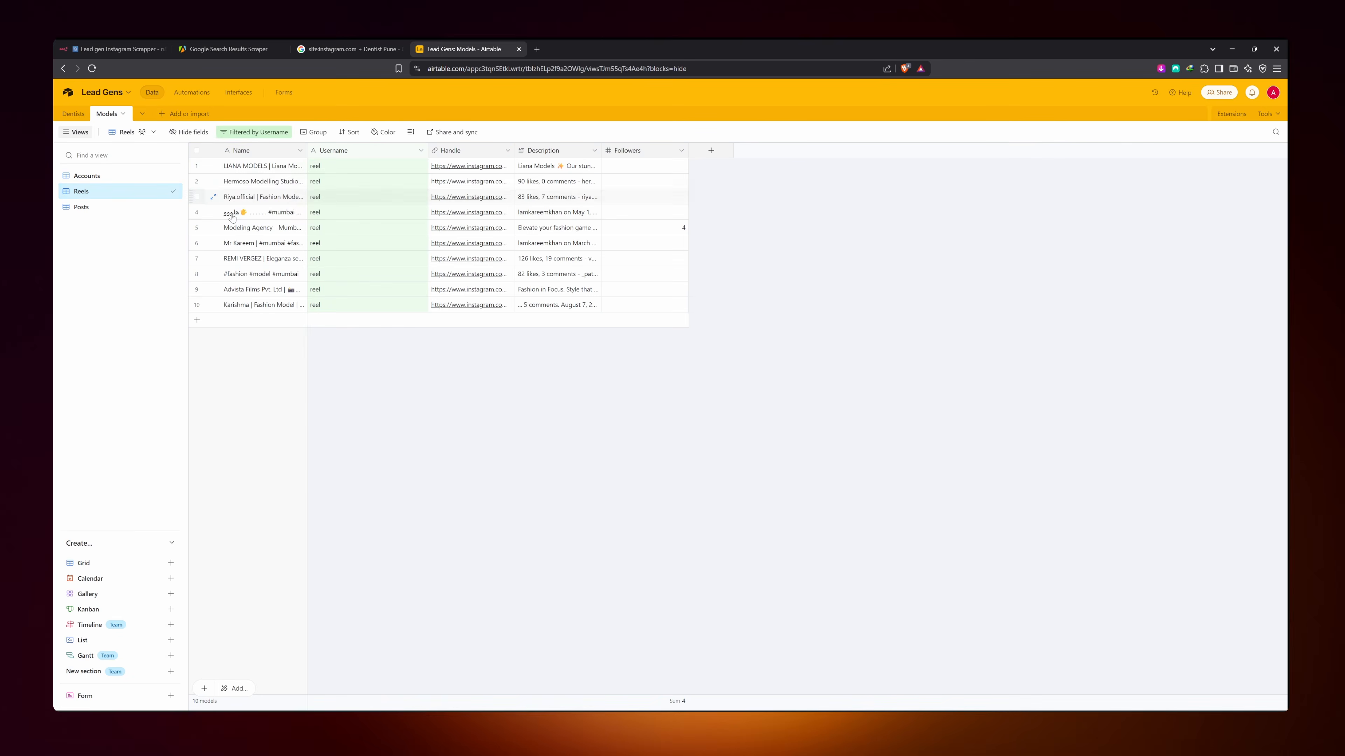
pyautogui.click(480, 167)
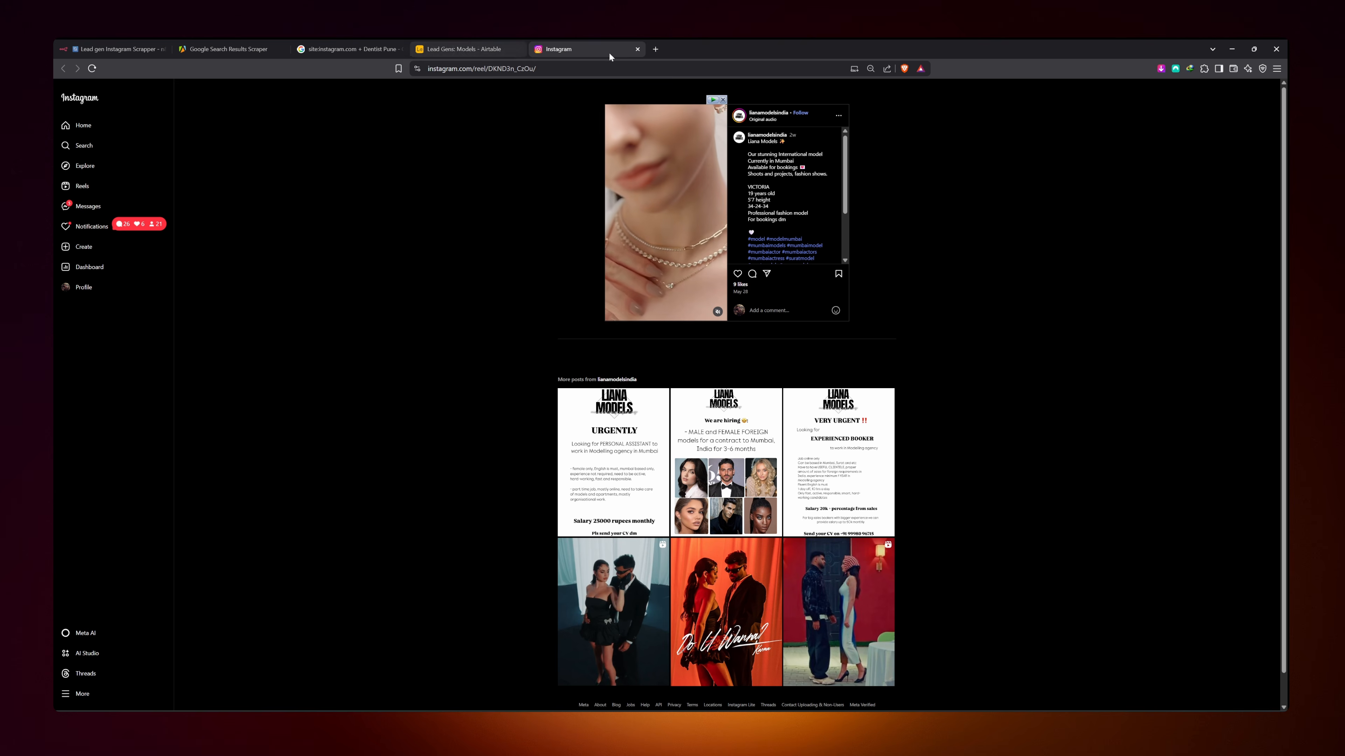
pyautogui.click(637, 49)
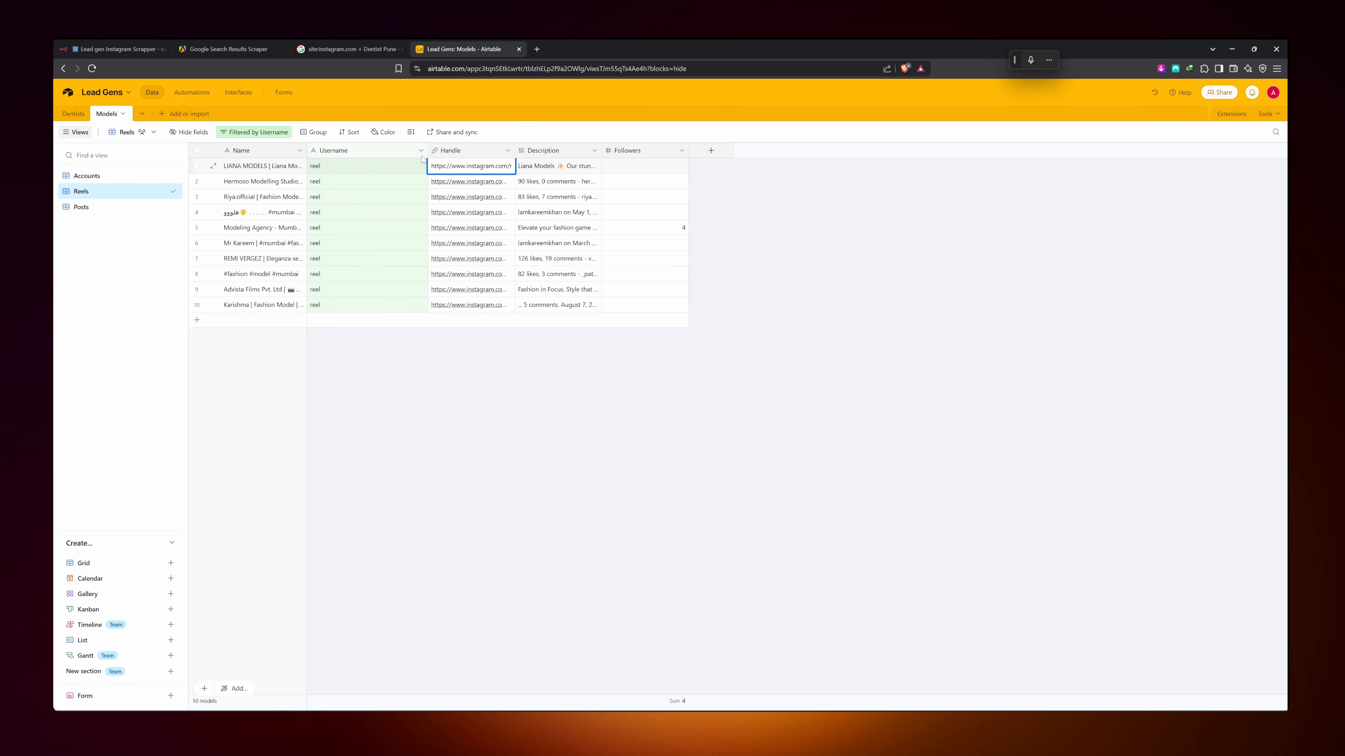